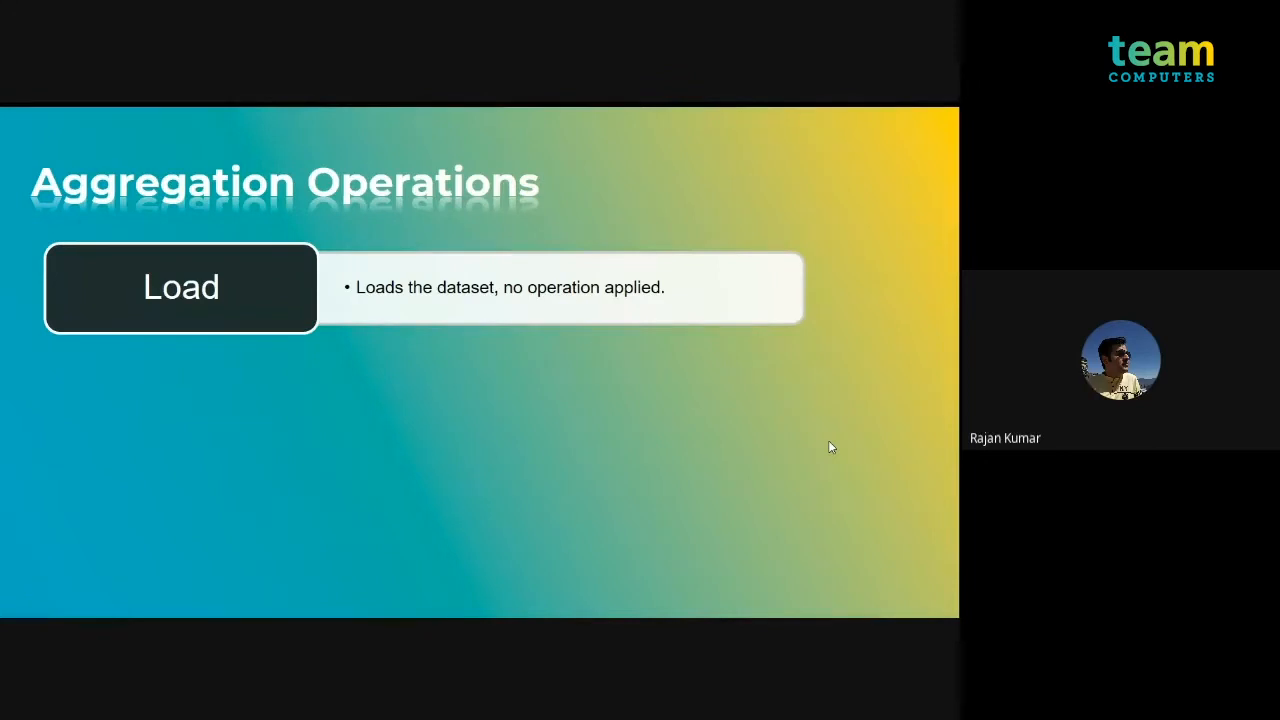
Step: Leave the slide show and switch to the Geo_Operations data load editor in the remote Qlik Sense session
{"action": "key", "text": "Escape"}
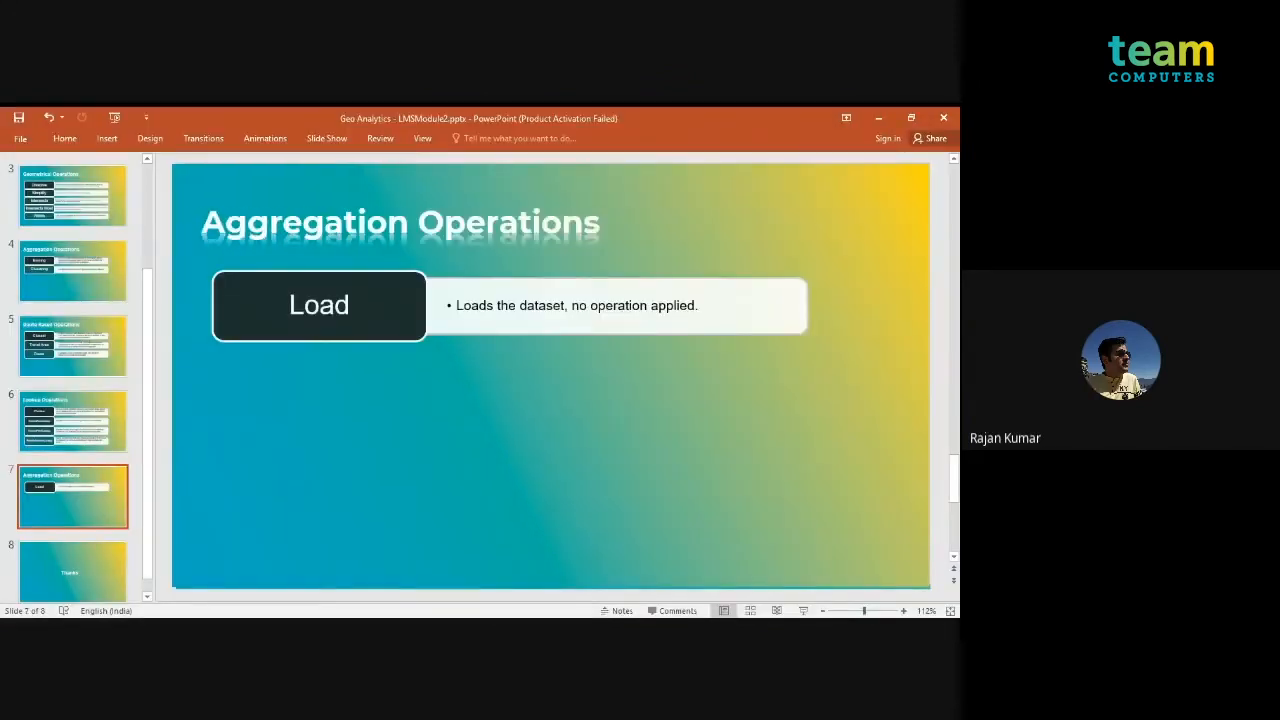
{"action": "key", "text": "alt+Tab"}
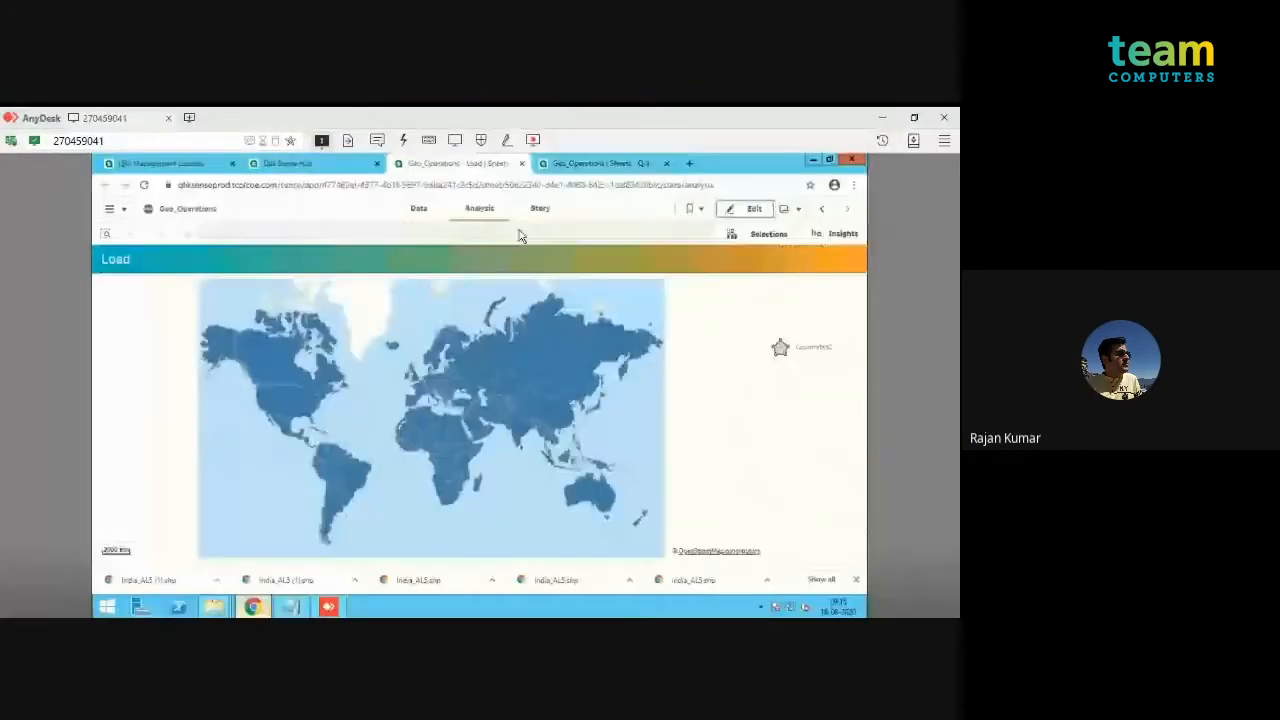
{"action": "left_click", "coordinate": [590, 163]}
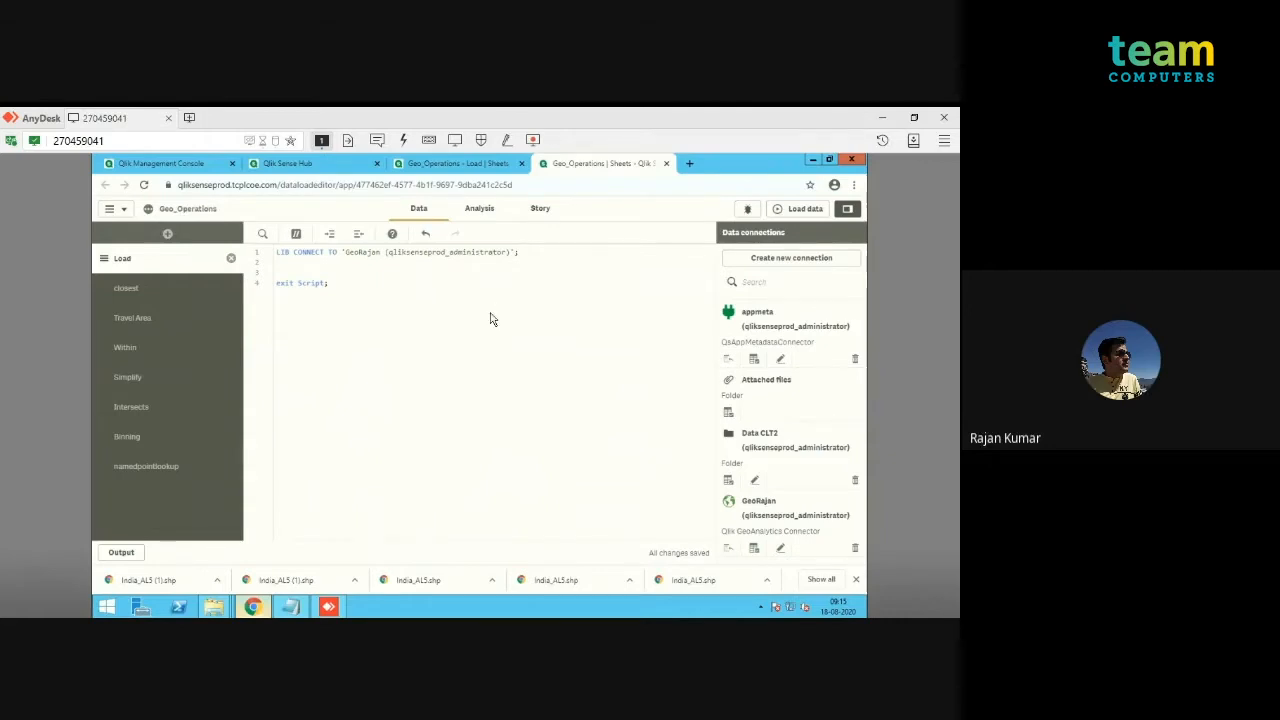
Step: Try setting up a new Qlik GeoAnalytics Connector connection with a connection name, test it, and cancel without saving
{"action": "left_click", "coordinate": [799, 262]}
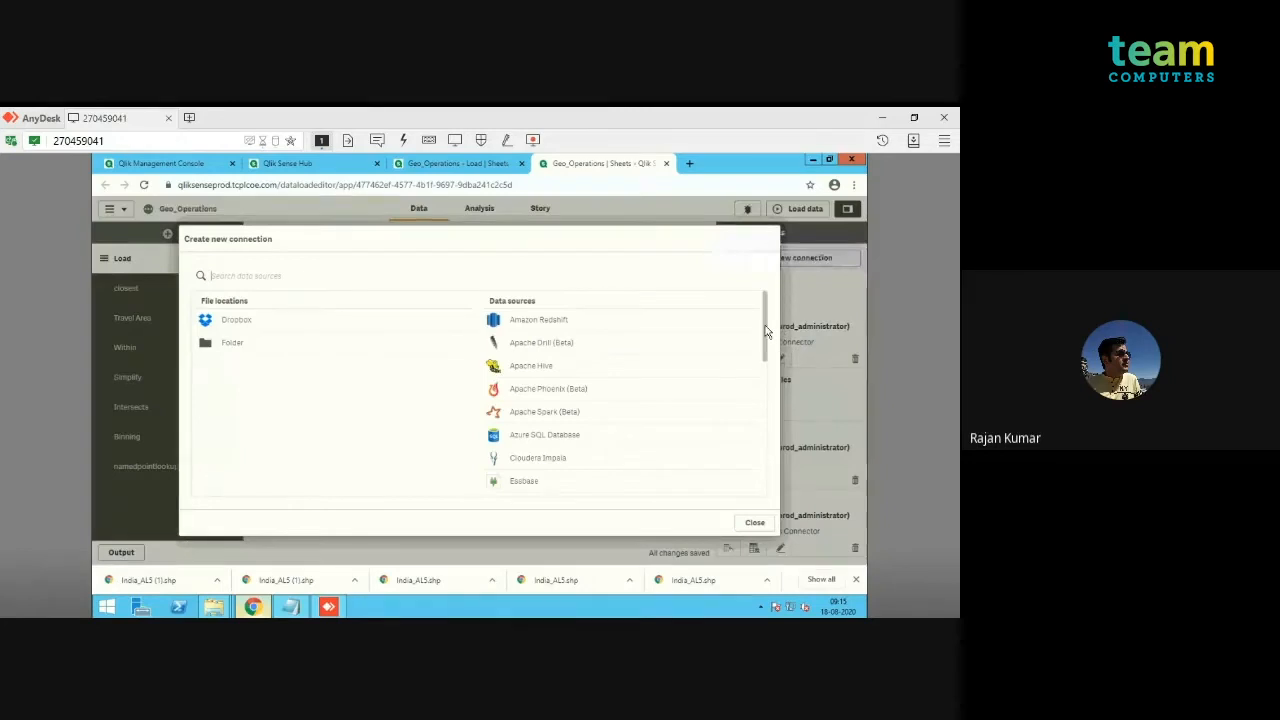
{"action": "left_click_drag", "start_coordinate": [766, 331], "coordinate": [763, 428]}
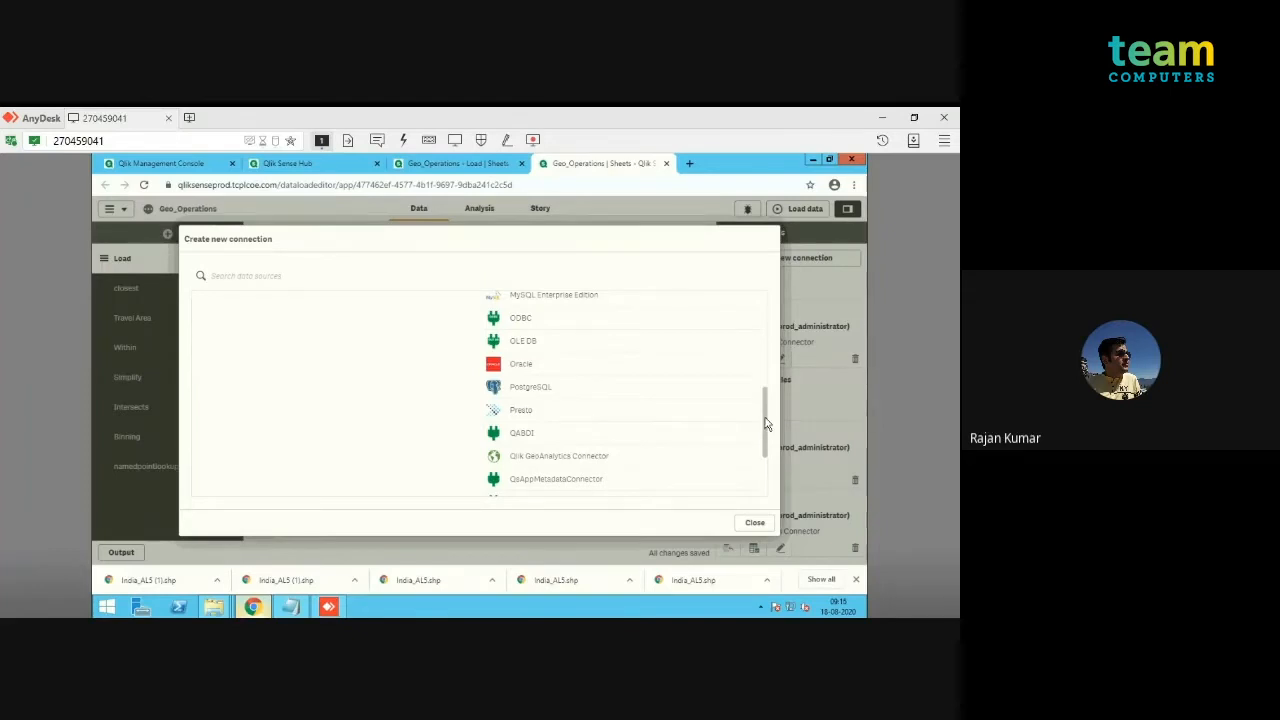
{"action": "left_click_drag", "start_coordinate": [766, 428], "coordinate": [762, 437]}
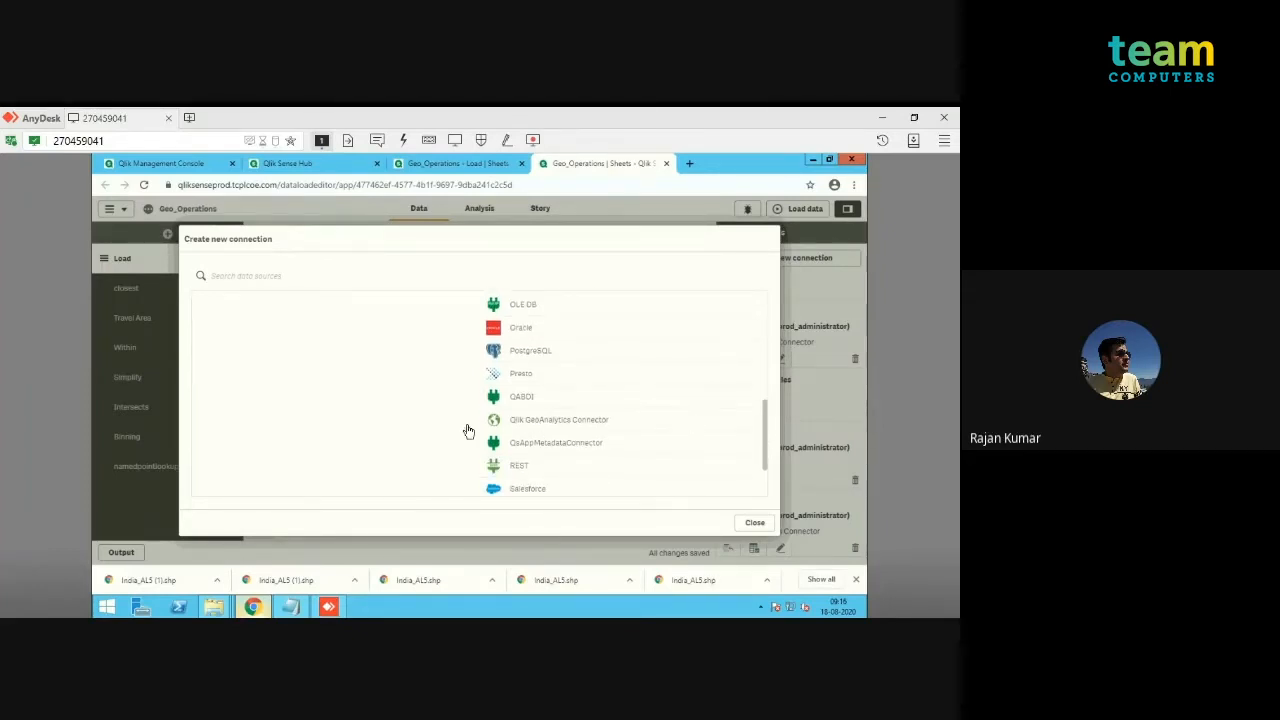
{"action": "left_click", "coordinate": [560, 420]}
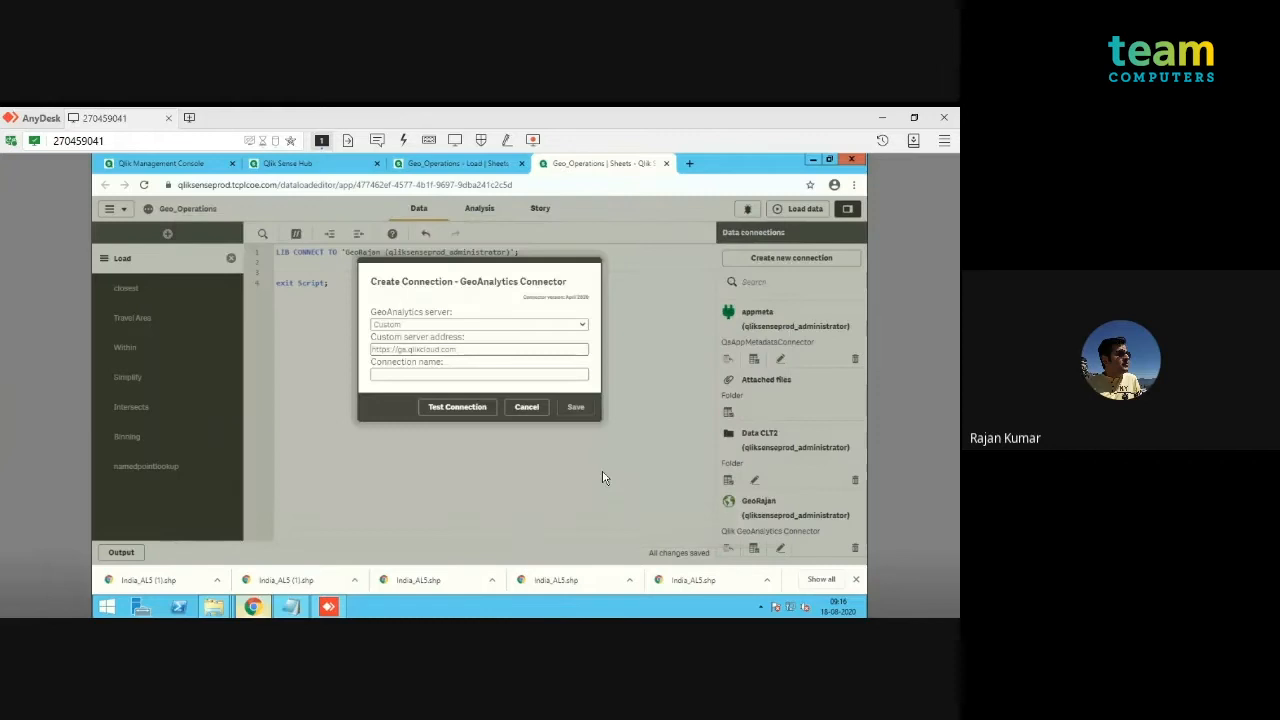
{"action": "left_click", "coordinate": [545, 376]}
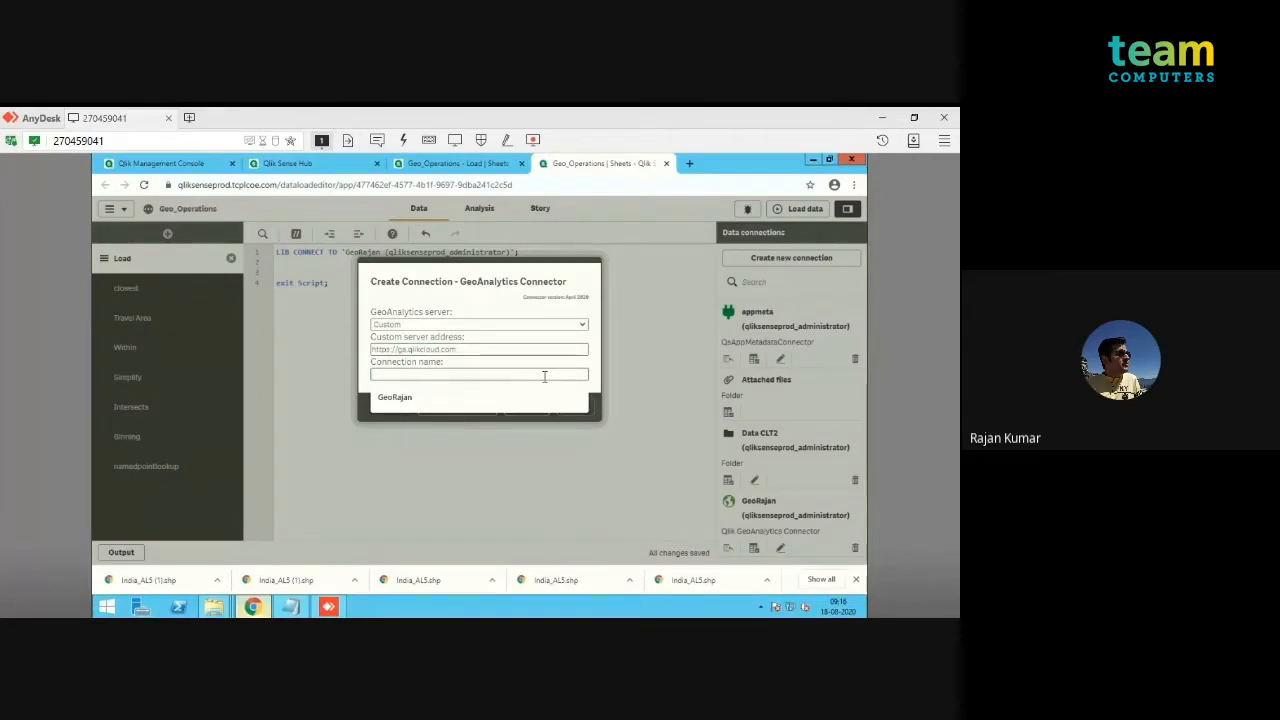
{"action": "type", "text": "Rajan"}
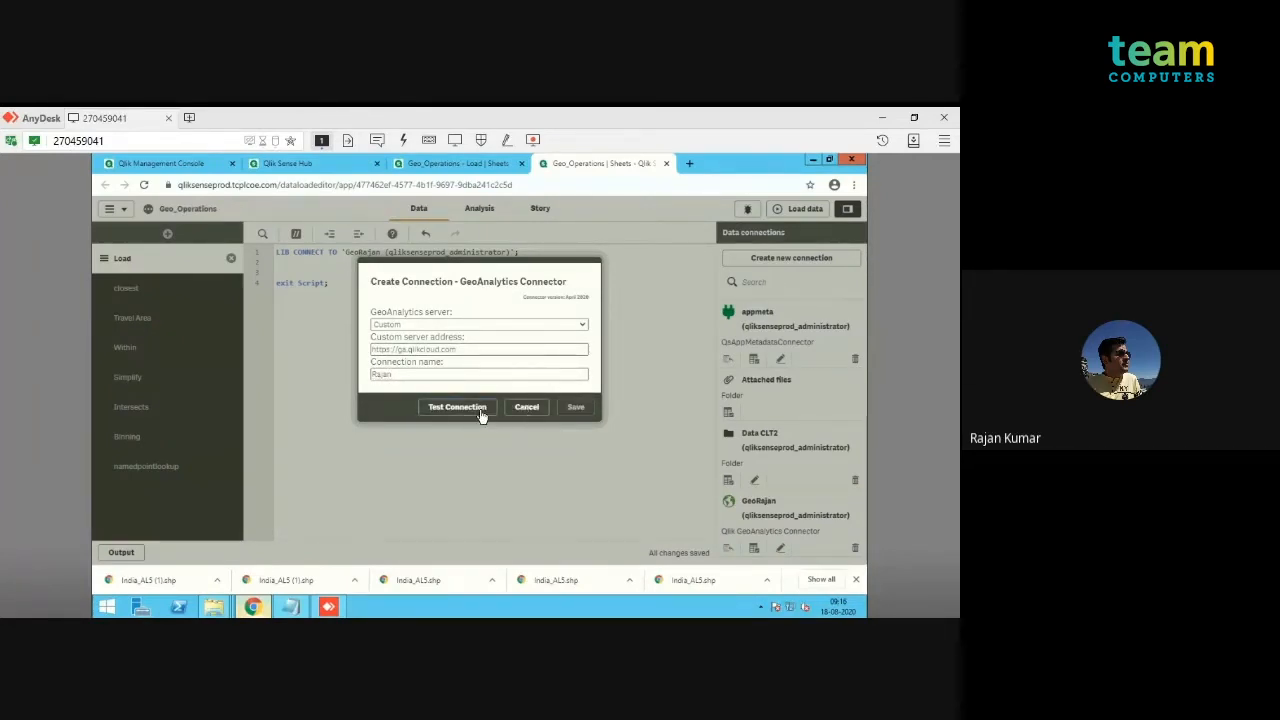
{"action": "left_click", "coordinate": [480, 410]}
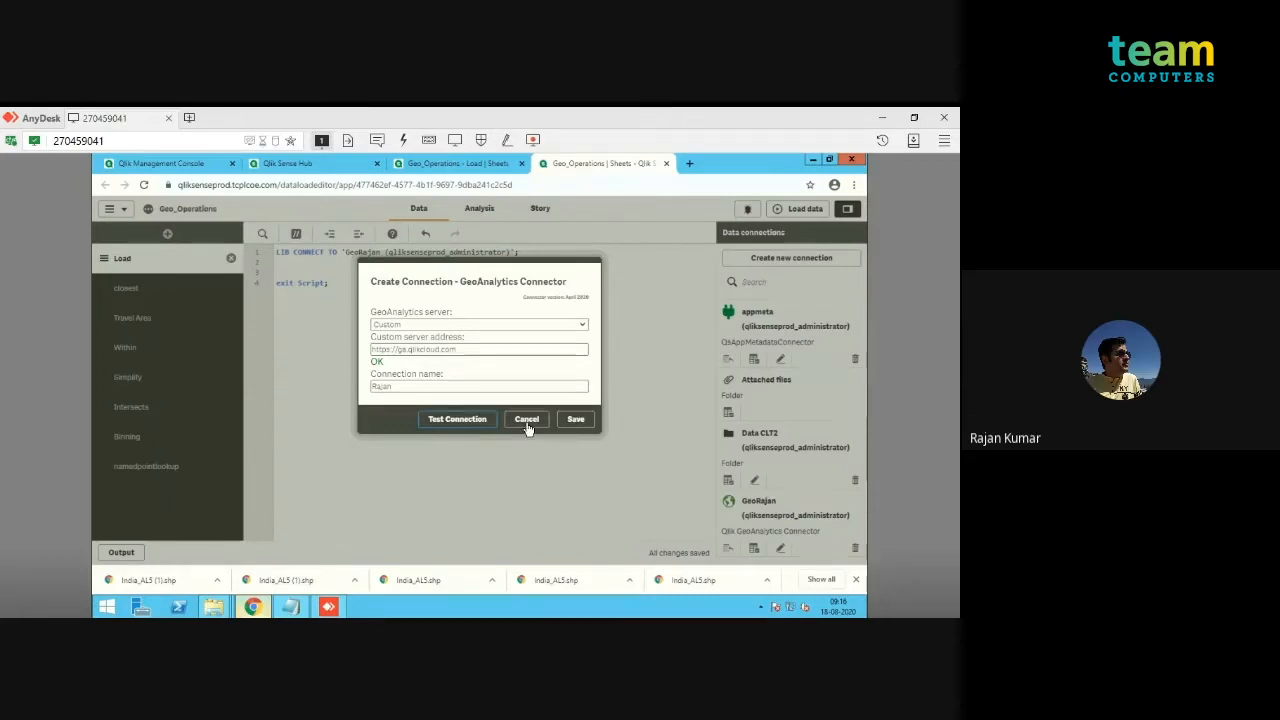
{"action": "left_click", "coordinate": [527, 420]}
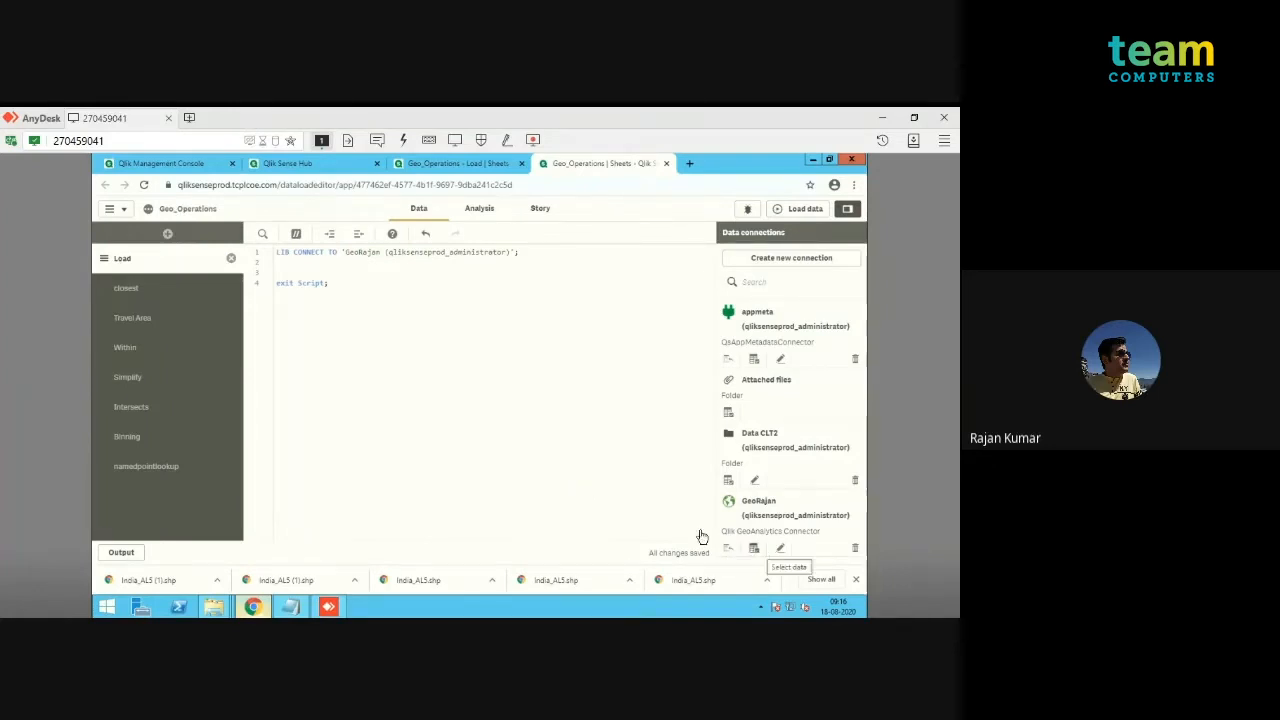
Step: Start selecting data from the existing GeoAnalytics connection with the Load operation and the dataset type Standard areas and points
{"action": "left_click", "coordinate": [755, 549]}
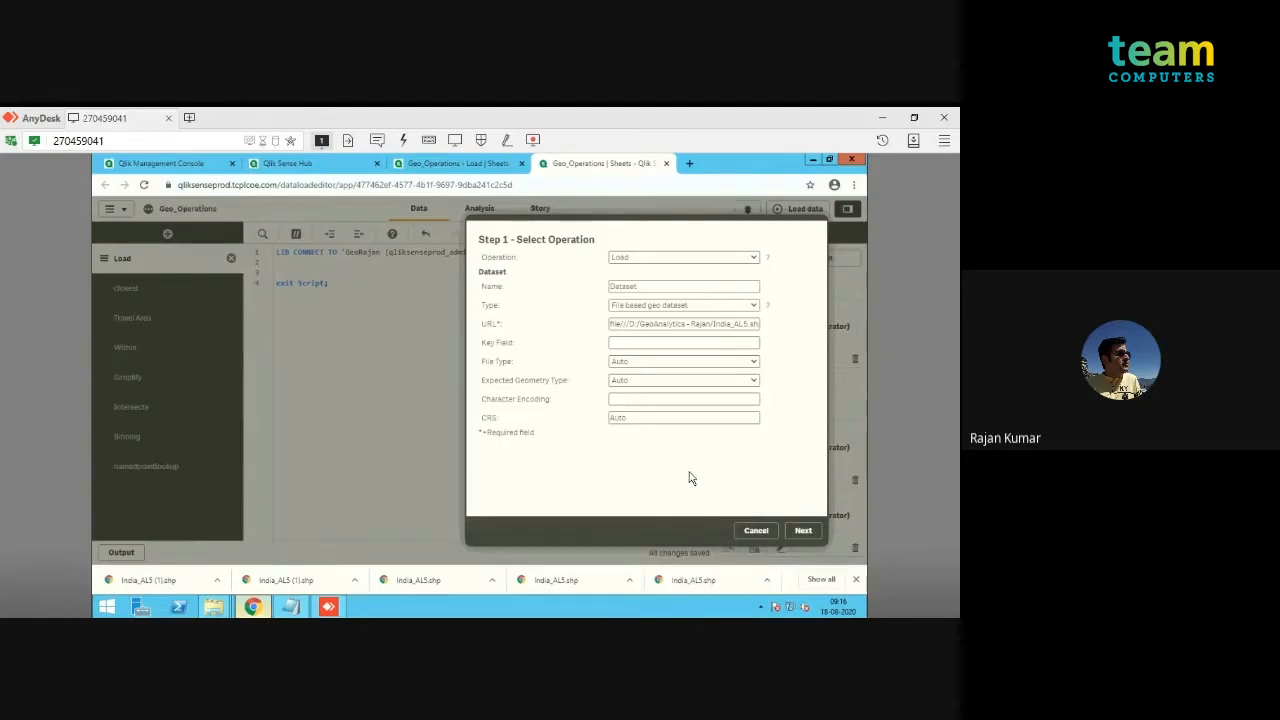
{"action": "left_click", "coordinate": [741, 261]}
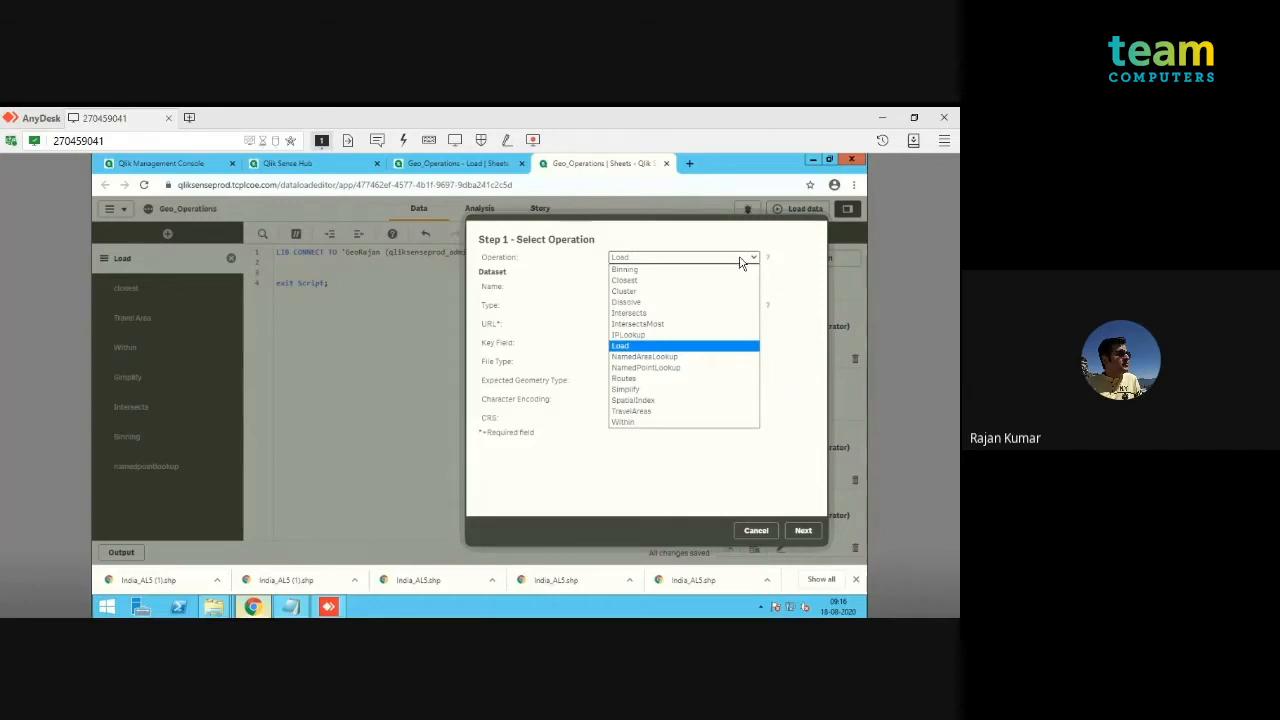
{"action": "left_click", "coordinate": [716, 354]}
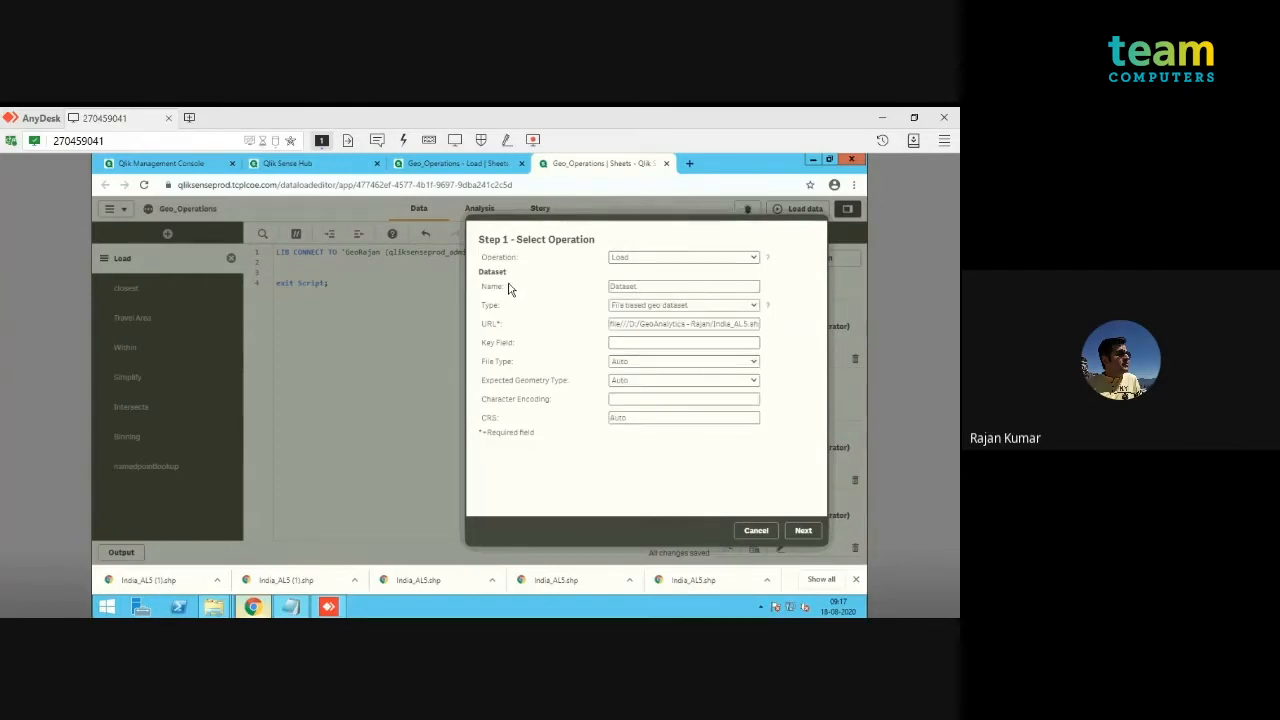
{"action": "left_click", "coordinate": [638, 286]}
{"action": "left_click", "coordinate": [625, 306]}
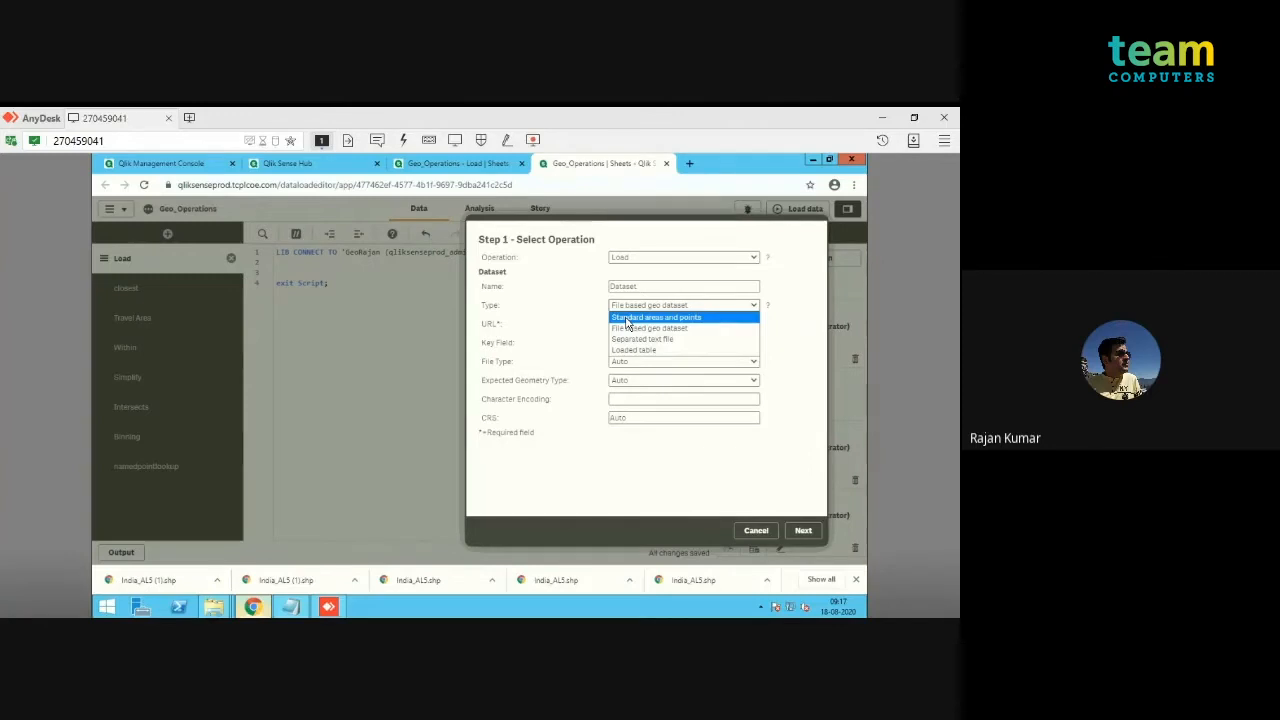
{"action": "left_click", "coordinate": [627, 318]}
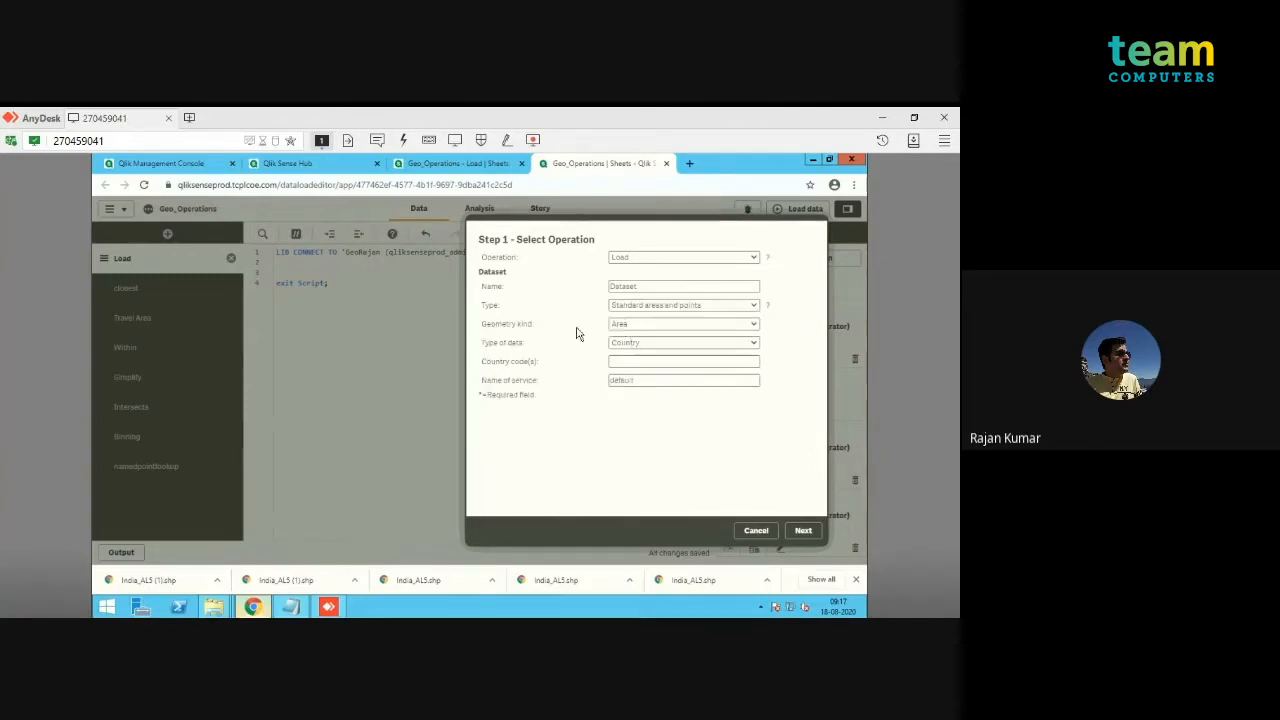
Step: Set the dataset's geometry kind to Area and type of data to Country, leaving the country codes empty
{"action": "left_click", "coordinate": [670, 329]}
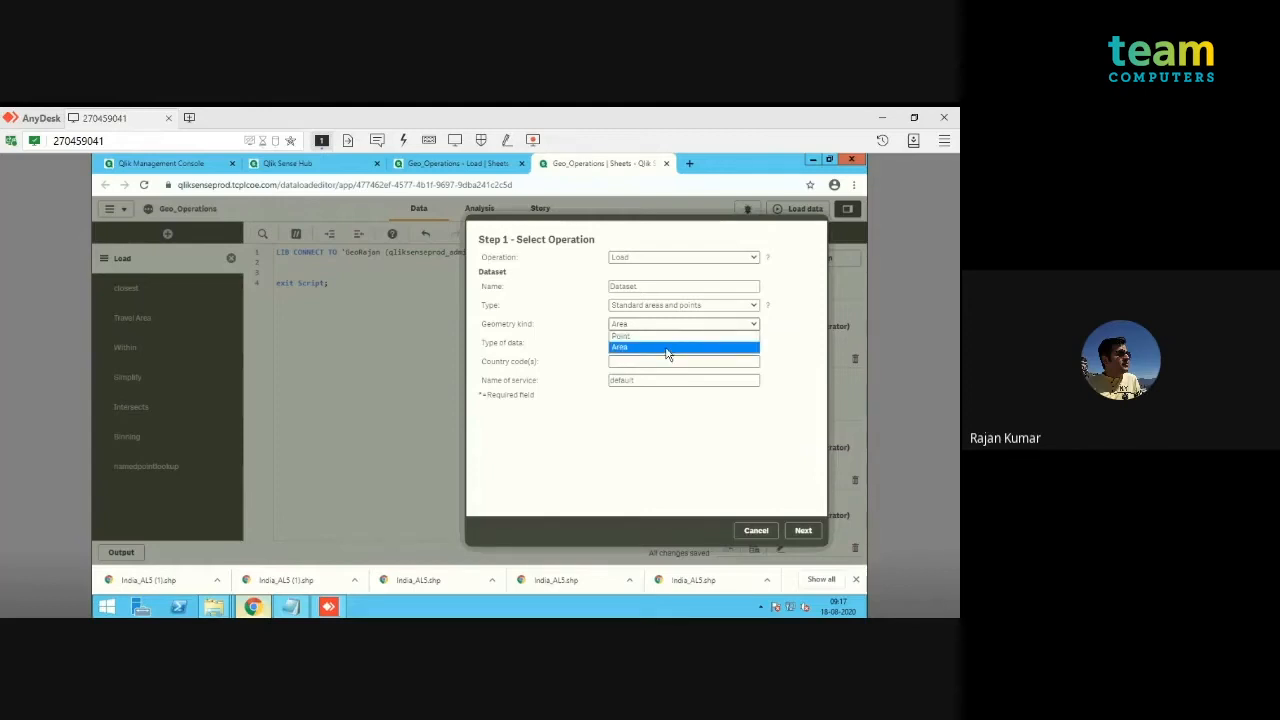
{"action": "left_click", "coordinate": [668, 348]}
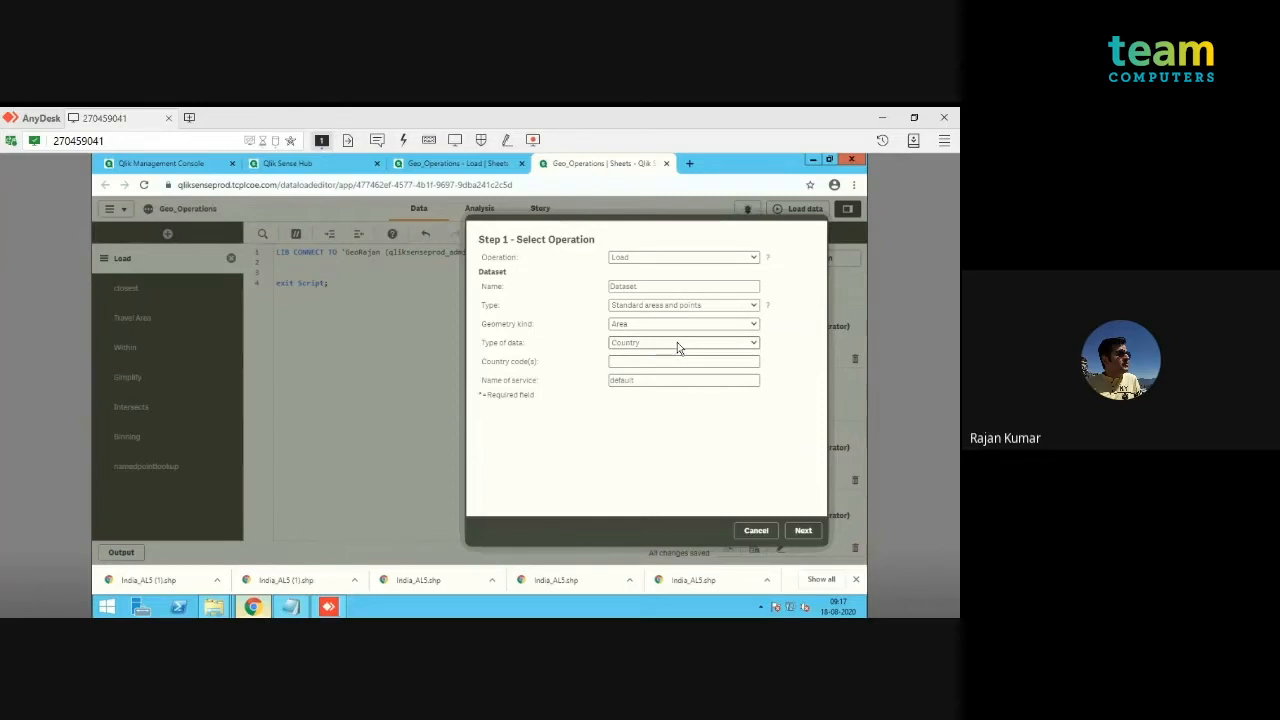
{"action": "left_click", "coordinate": [626, 345]}
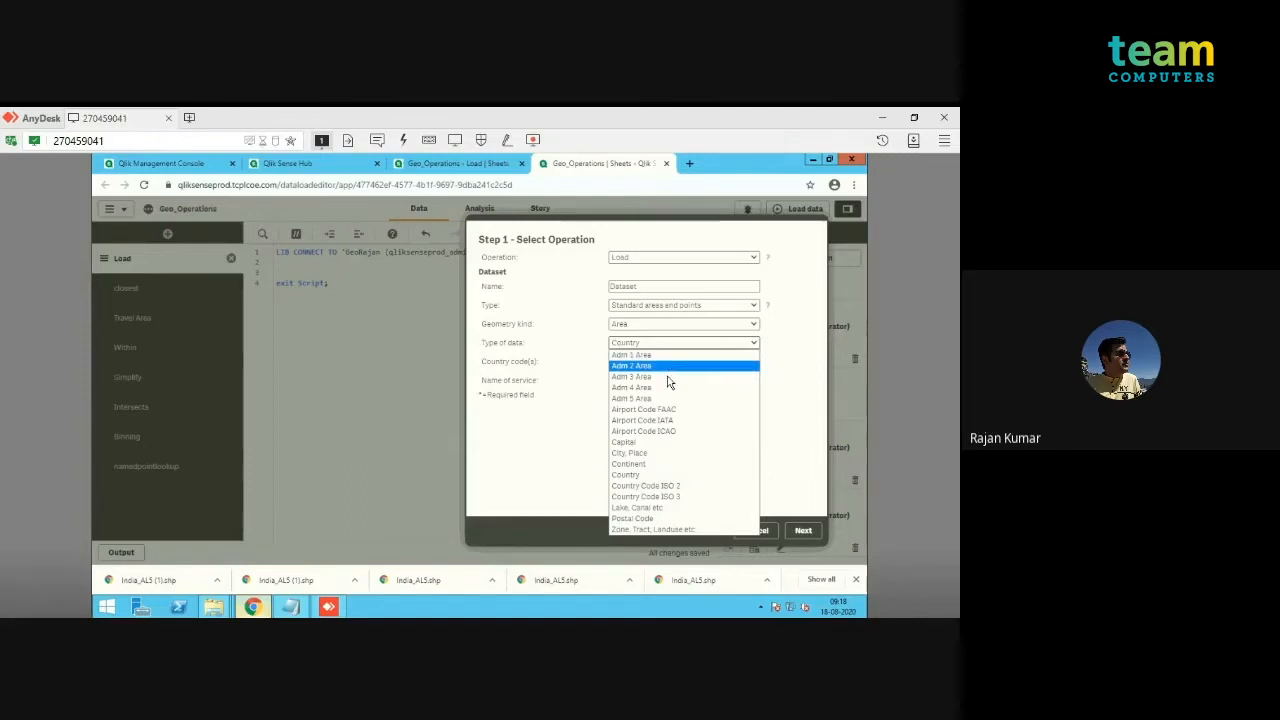
{"action": "left_click", "coordinate": [662, 476]}
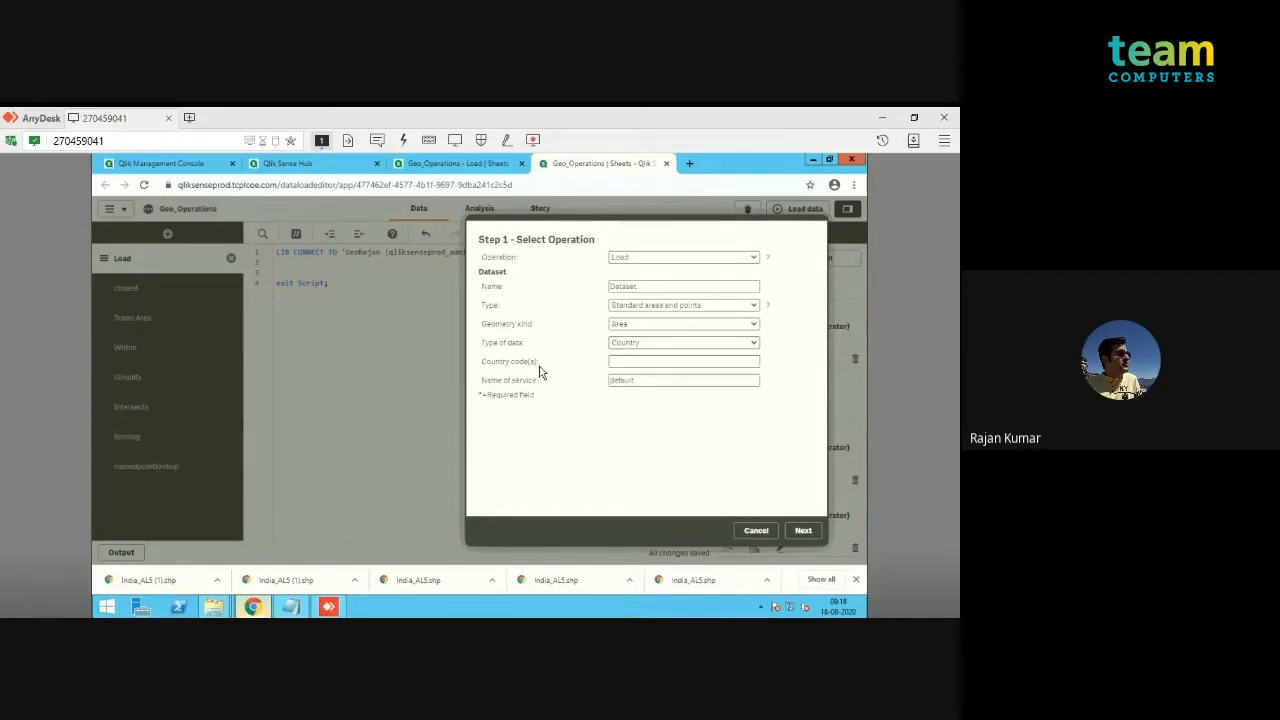
{"action": "left_click", "coordinate": [647, 361]}
Step: Select the Dataset table with all its fields and insert the generated load script
{"action": "left_click", "coordinate": [806, 532]}
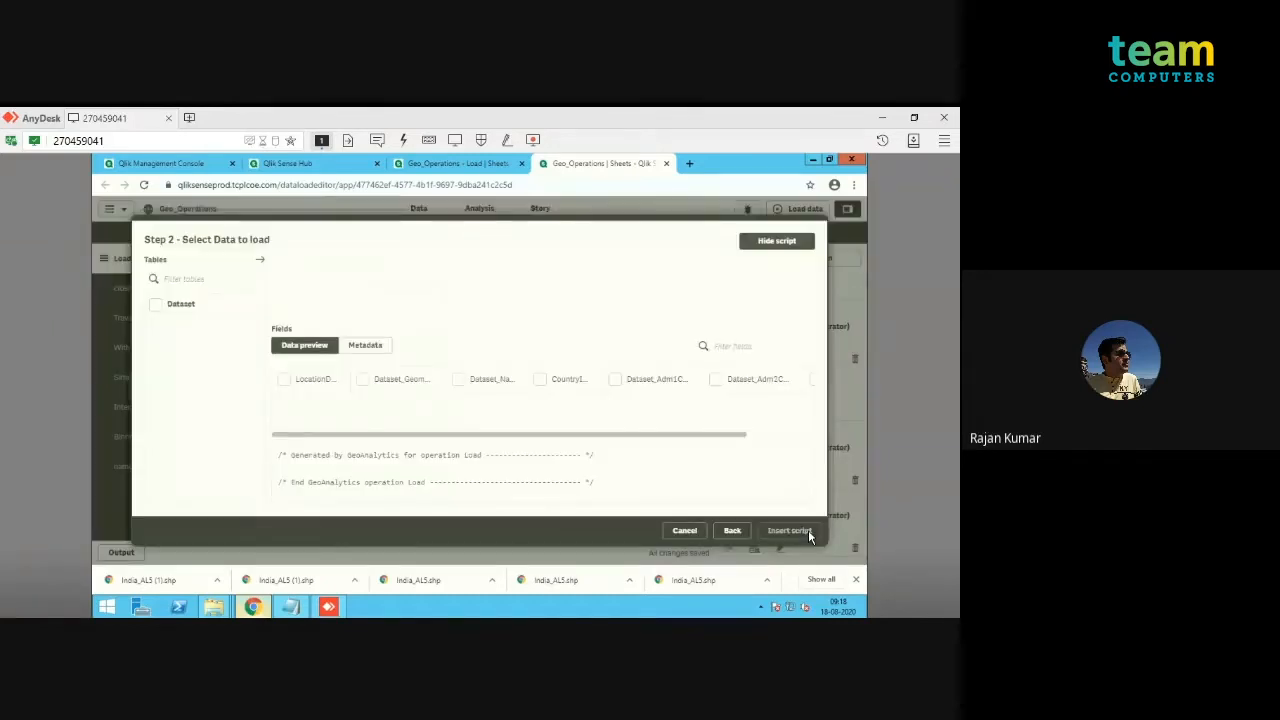
{"action": "left_click", "coordinate": [157, 305]}
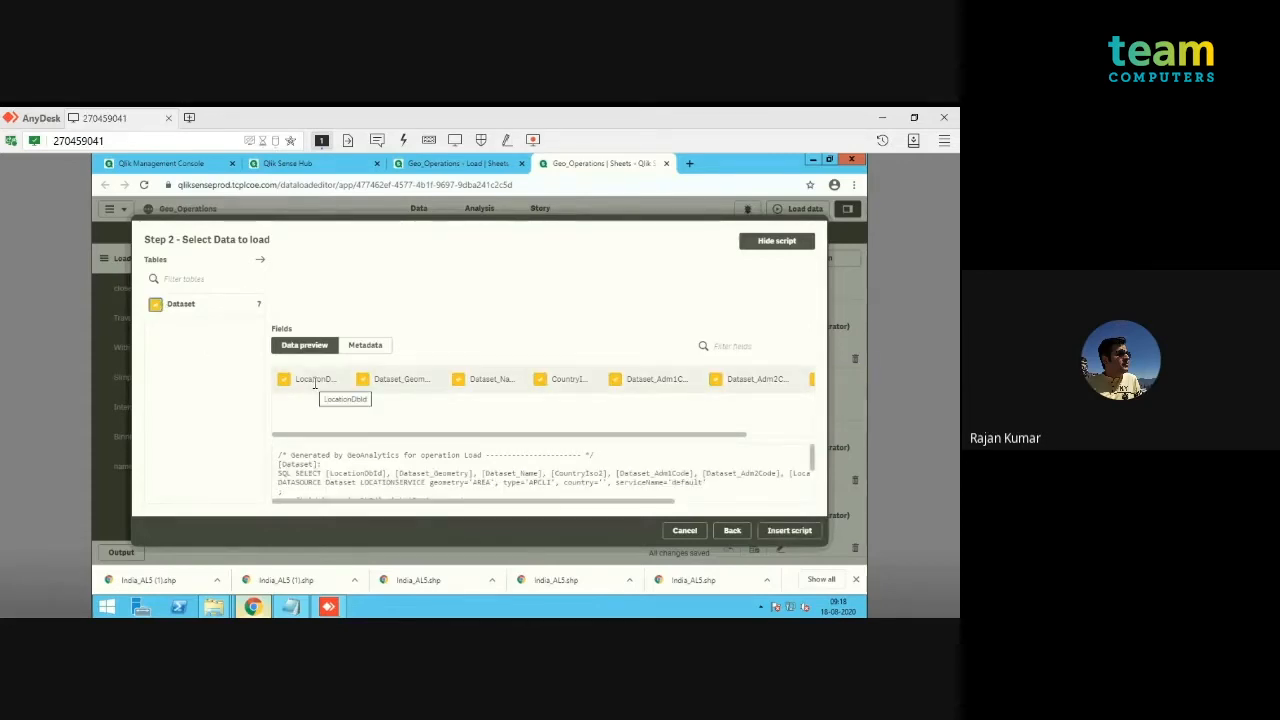
{"action": "left_click", "coordinate": [789, 531]}
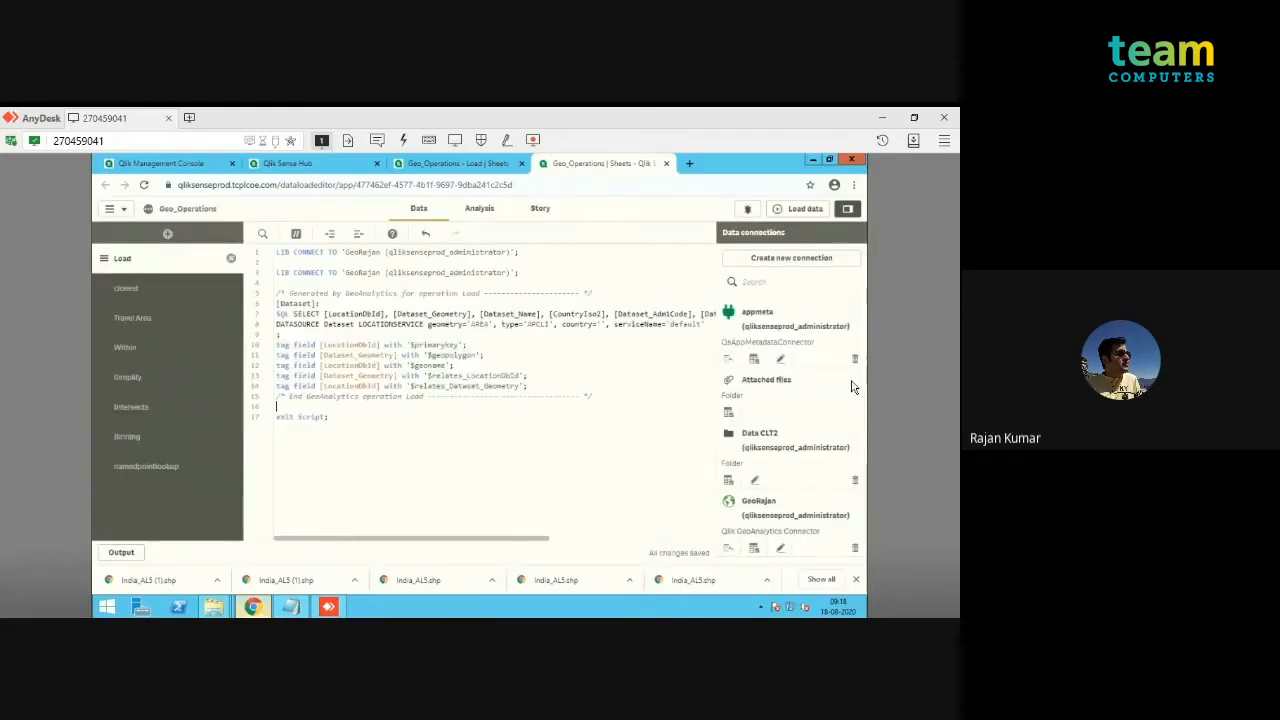
Step: Remove the duplicate LIB CONNECT statement and its blank line from the start of the script, and run the data load
{"action": "left_click", "coordinate": [613, 397]}
{"action": "key", "text": "Up"}
{"action": "left_click_drag", "start_coordinate": [519, 261], "coordinate": [277, 247]}
{"action": "key", "text": "BackSpace"}
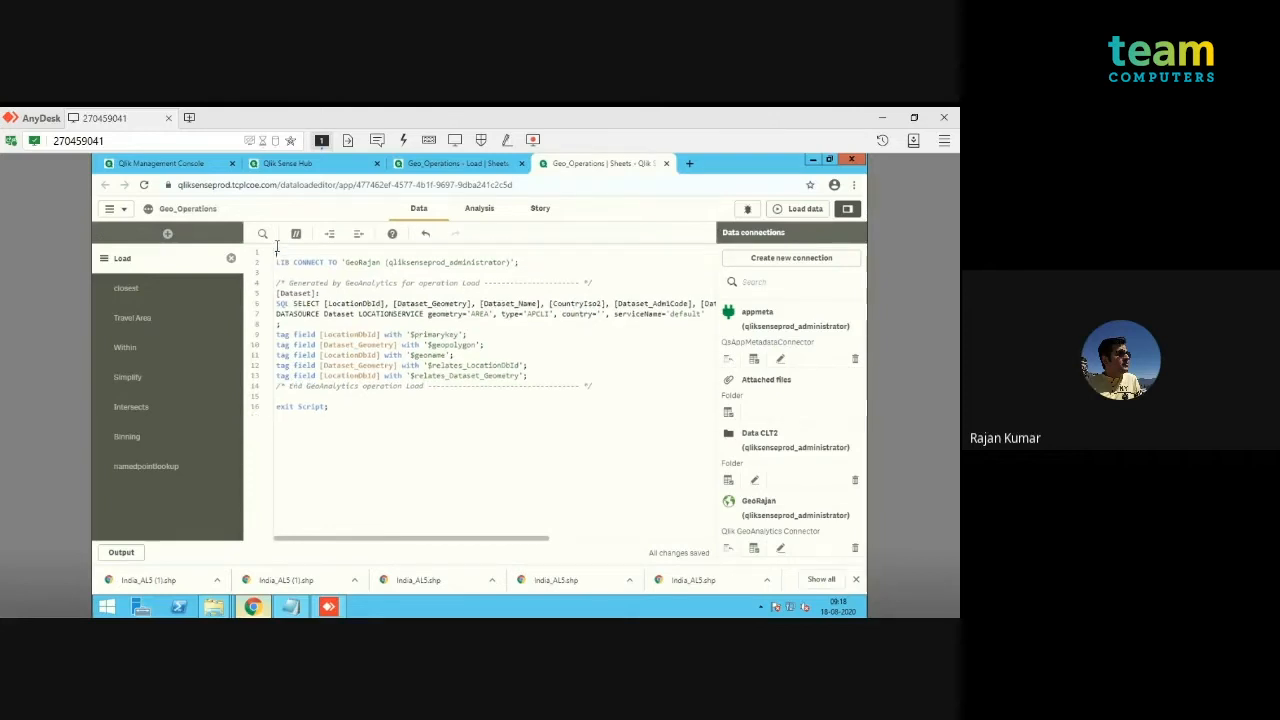
{"action": "key", "text": "Delete"}
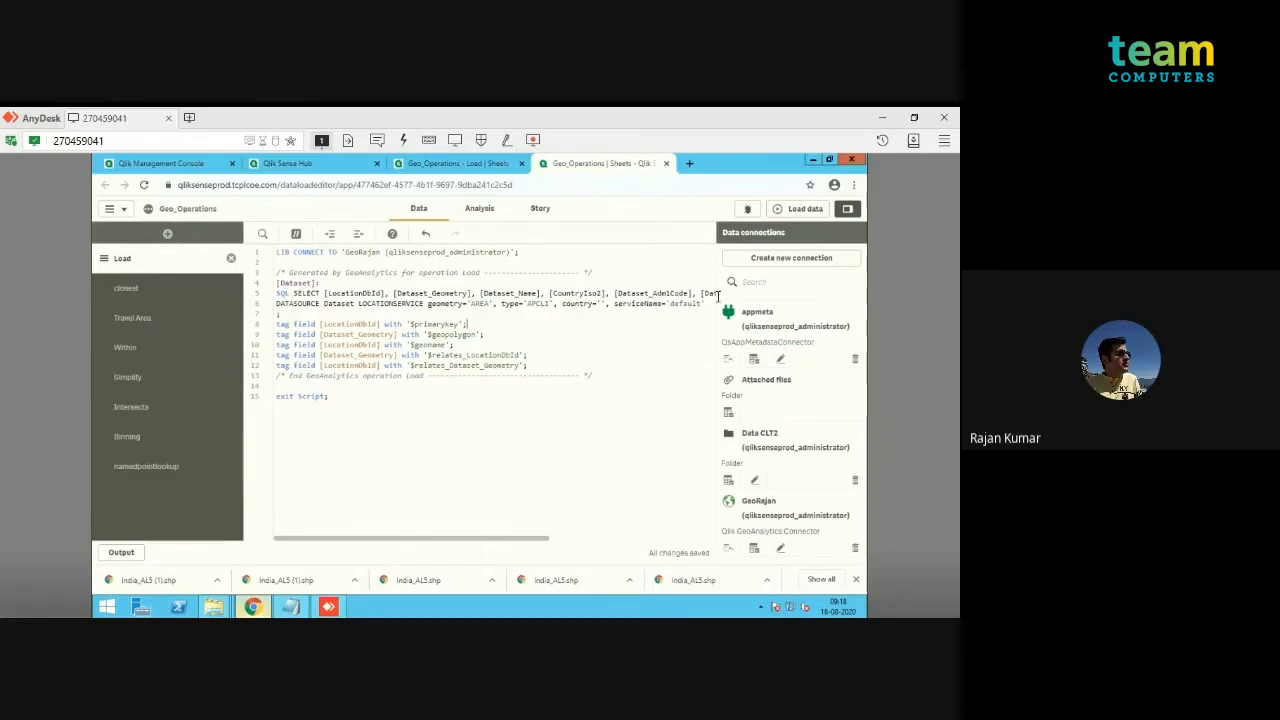
{"action": "left_click", "coordinate": [805, 209]}
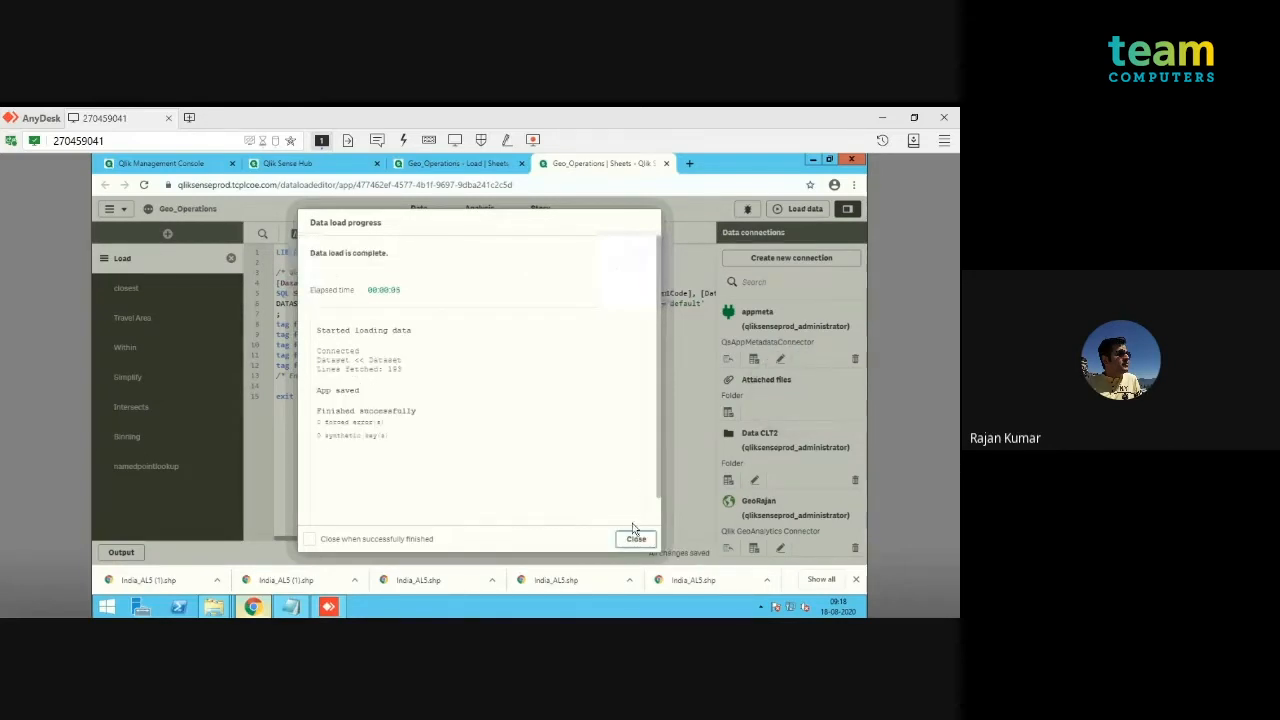
{"action": "left_click", "coordinate": [636, 540]}
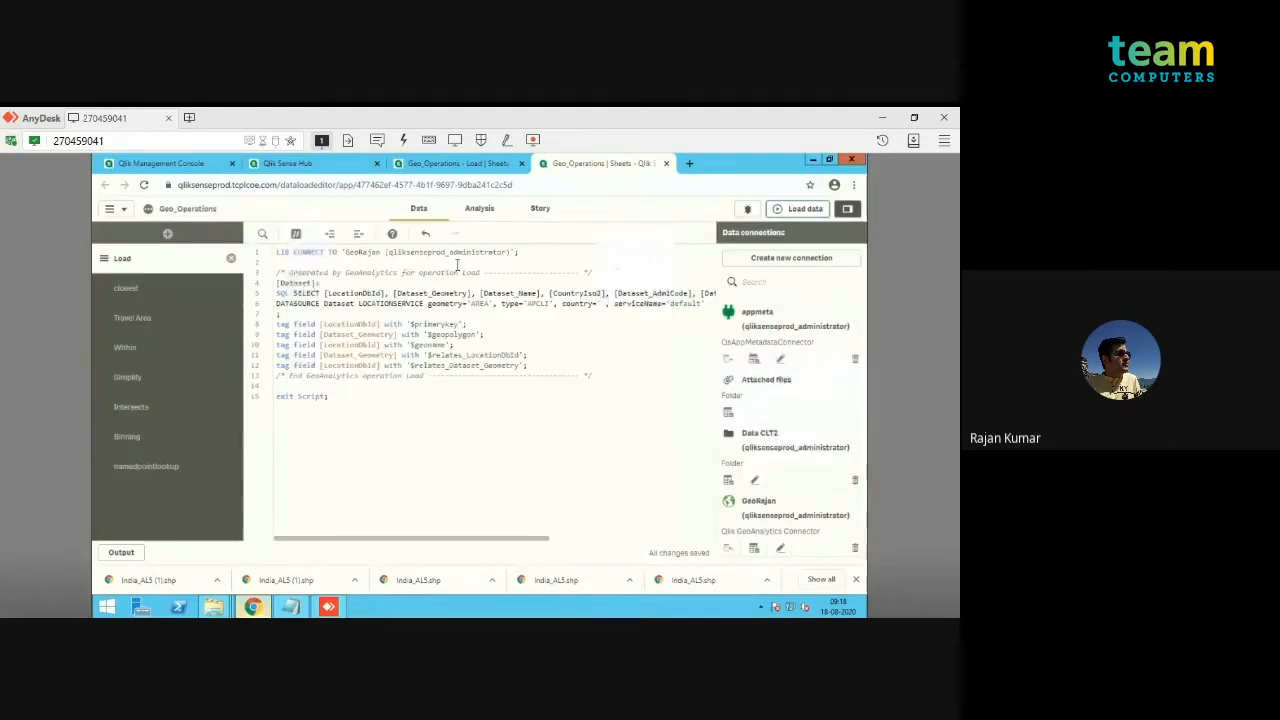
Step: Open the data model viewer and examine the Dataset table's preview, from the geometry to the name and country code fields
{"action": "left_click", "coordinate": [116, 209]}
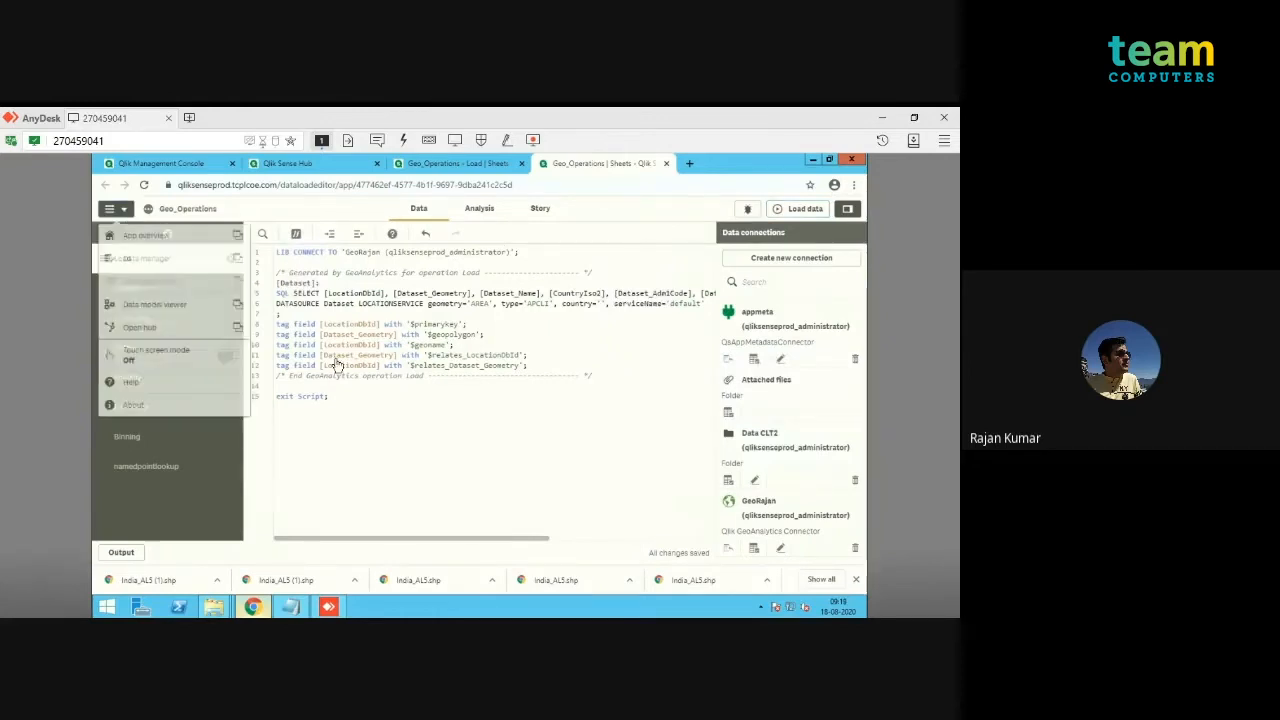
{"action": "left_click", "coordinate": [238, 311]}
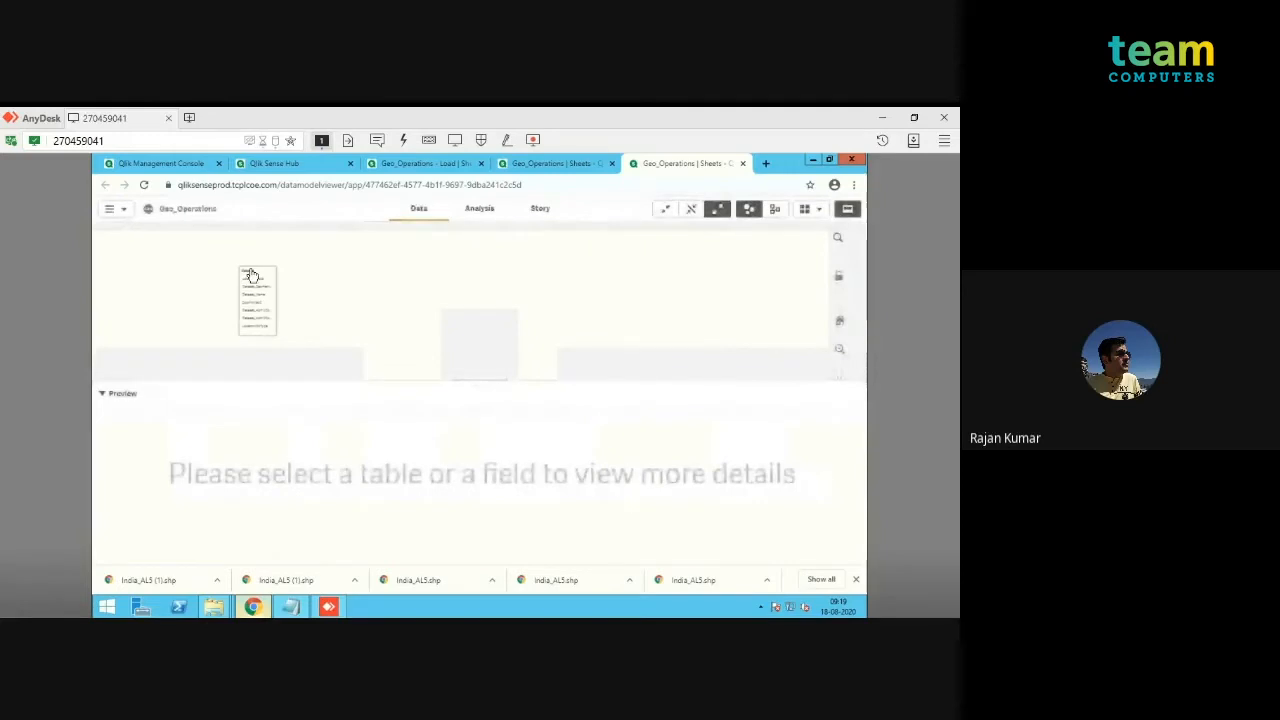
{"action": "left_click", "coordinate": [251, 278]}
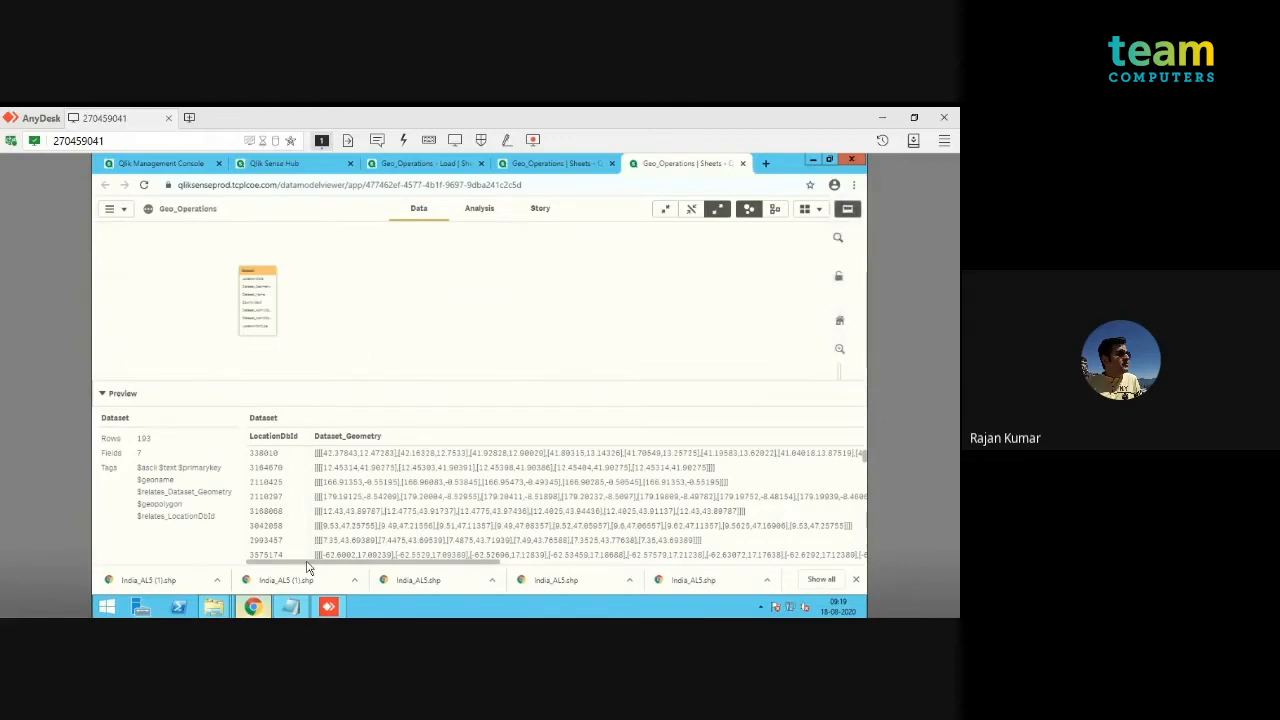
{"action": "left_click_drag", "start_coordinate": [310, 568], "coordinate": [630, 569]}
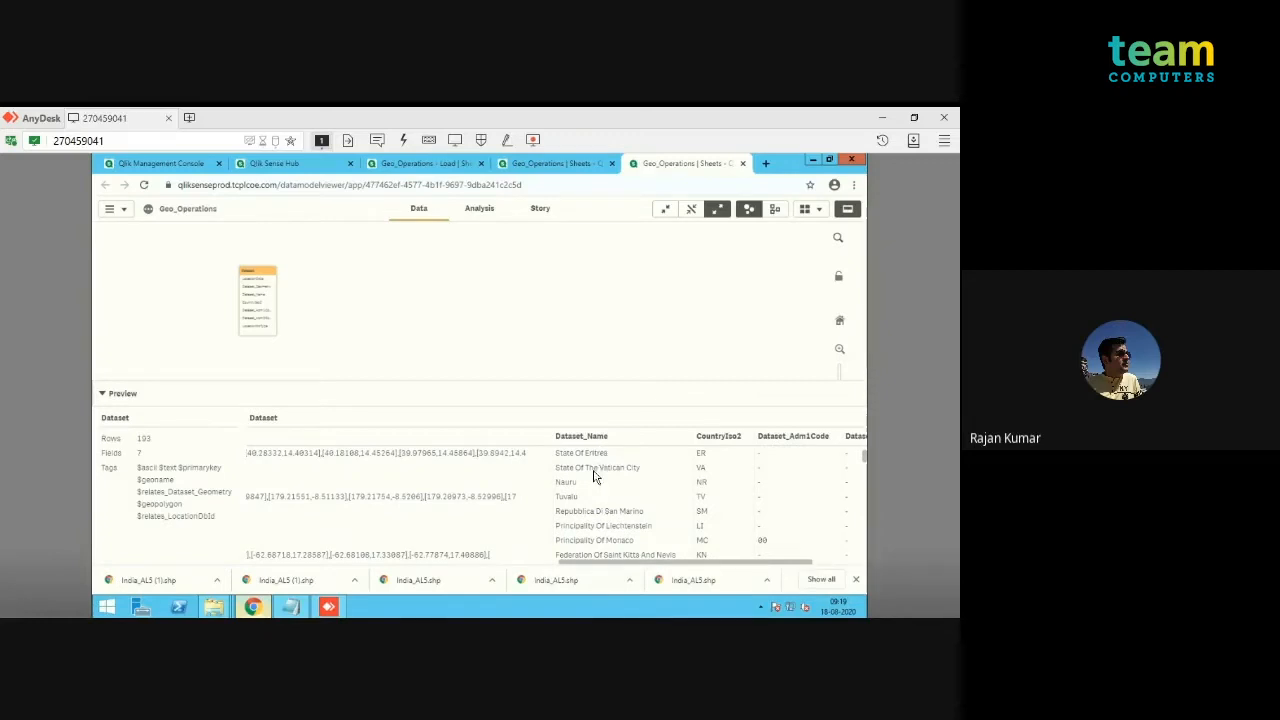
{"action": "left_click_drag", "start_coordinate": [866, 462], "coordinate": [865, 434]}
{"action": "left_click_drag", "start_coordinate": [752, 566], "coordinate": [452, 568]}
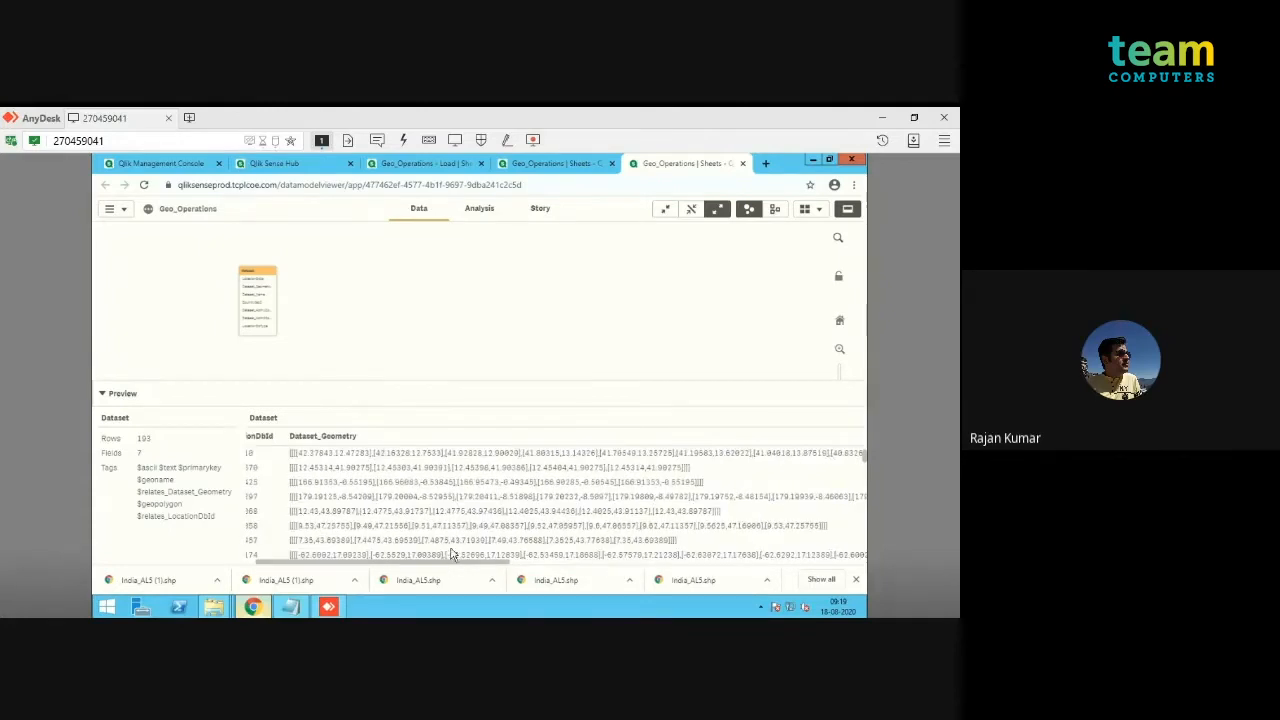
Step: On the Load sheet, replace the area layer's CountryIso2 dimension with Dataset_Name and finish editing the sheet
{"action": "left_click", "coordinate": [424, 167]}
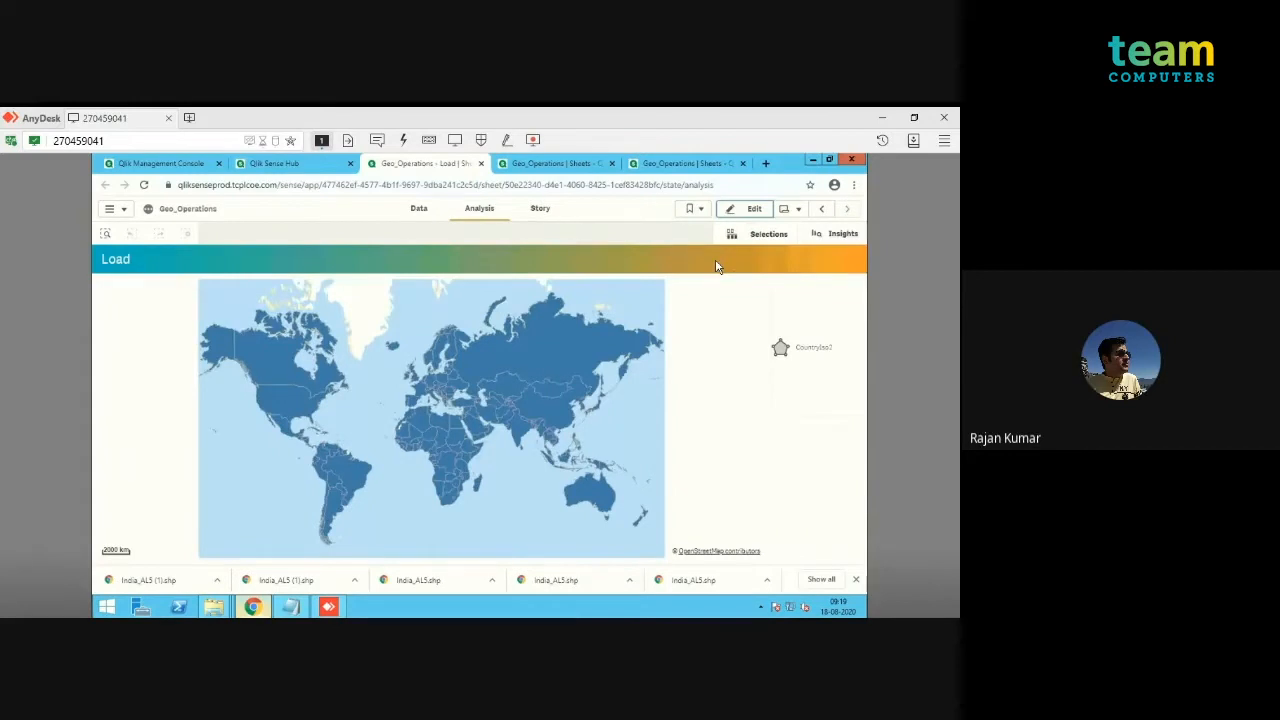
{"action": "left_click", "coordinate": [755, 211]}
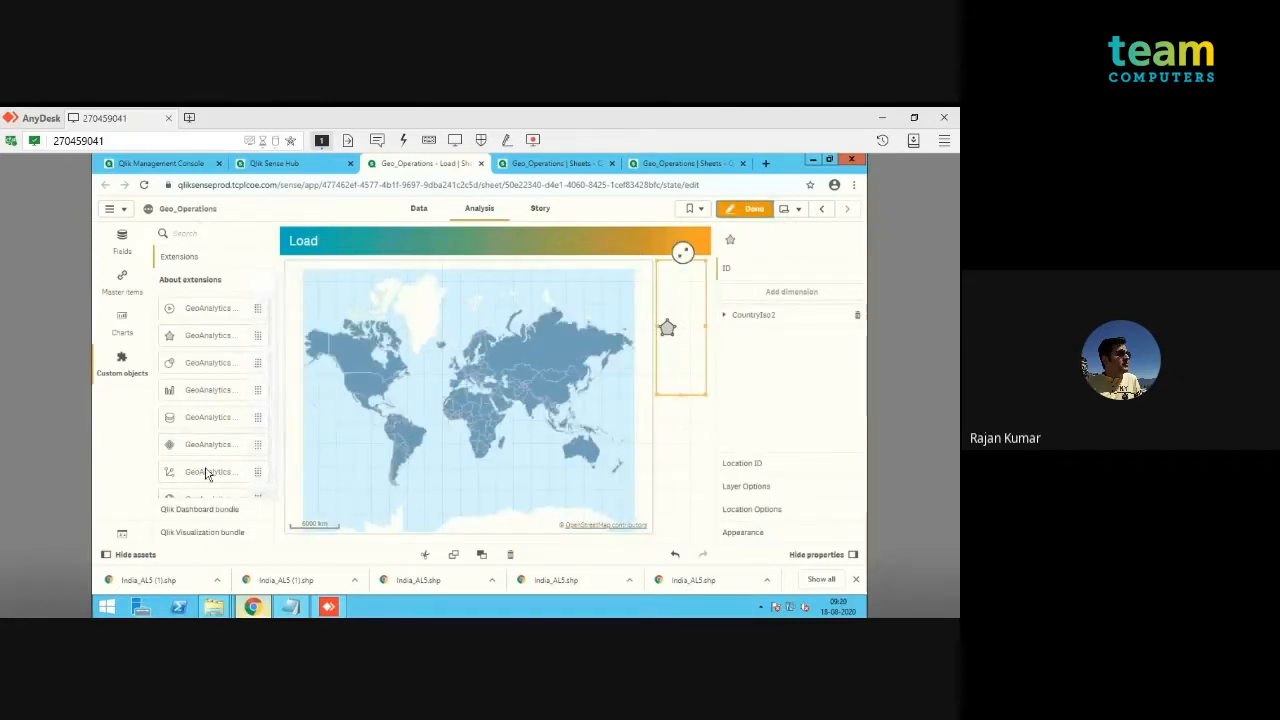
{"action": "scroll", "coordinate": [272, 488], "scroll_direction": "down", "scroll_amount": 1}
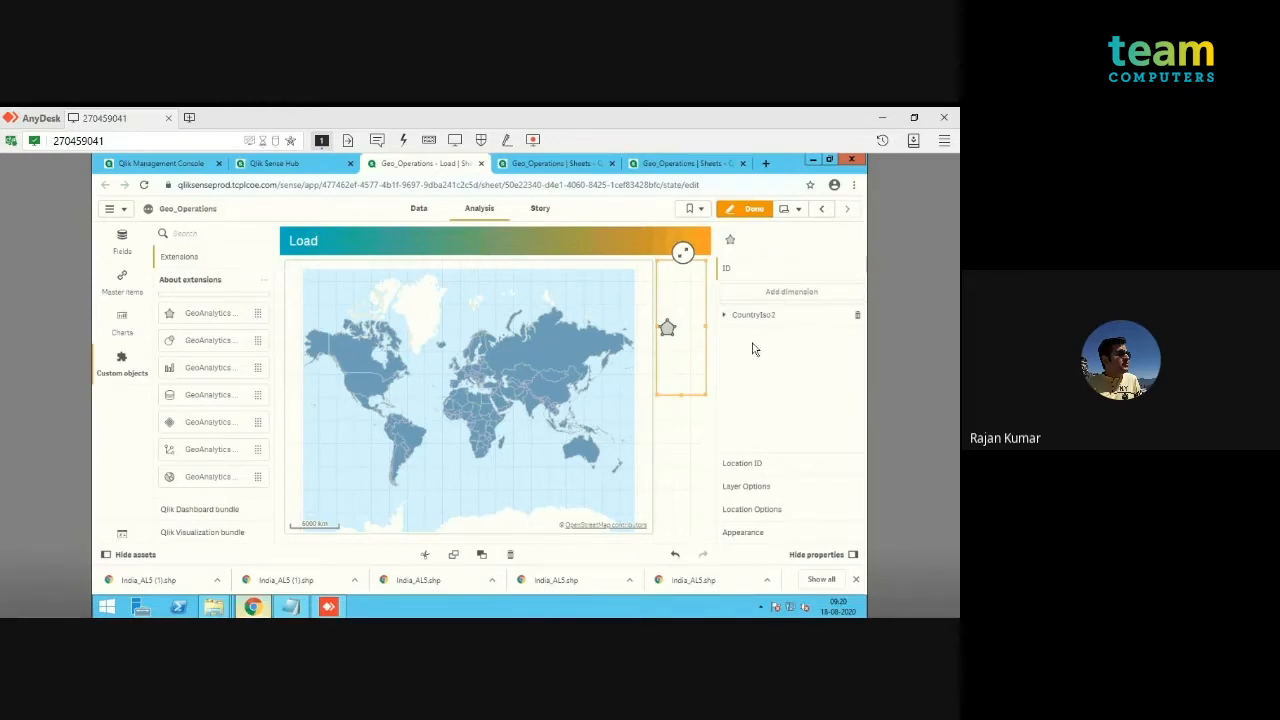
{"action": "left_click", "coordinate": [857, 316]}
{"action": "left_click", "coordinate": [806, 300]}
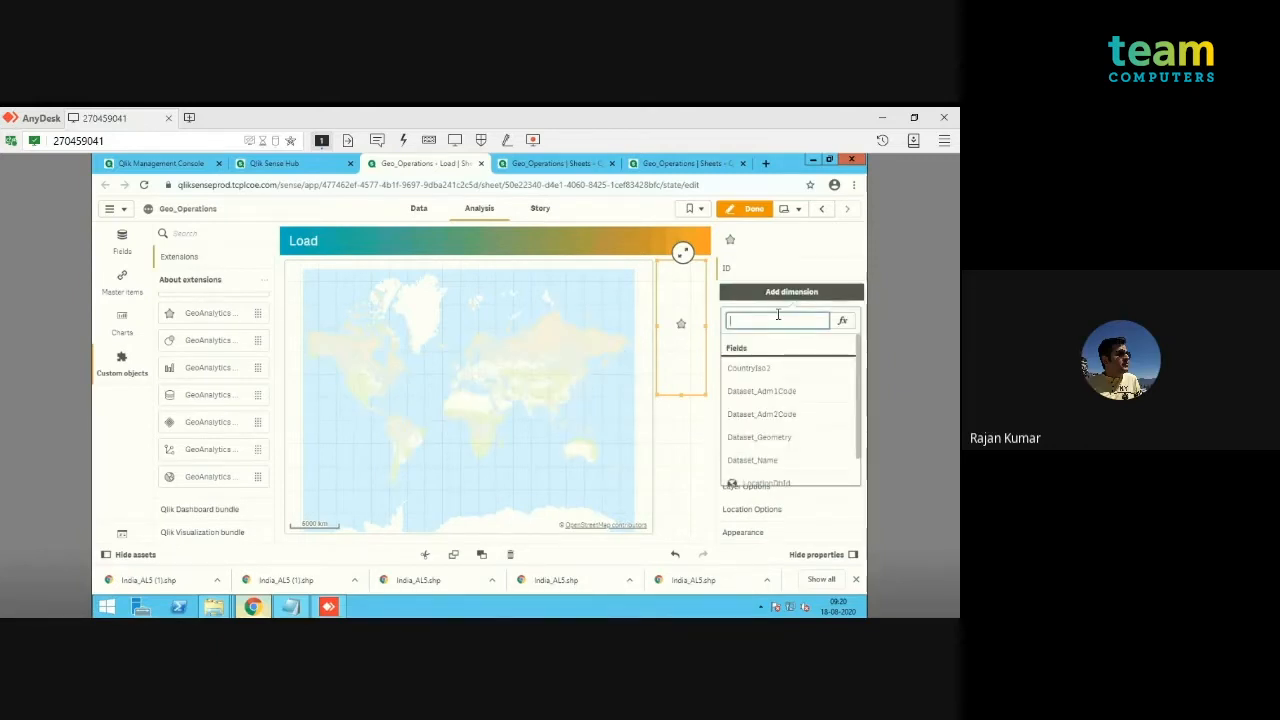
{"action": "type", "text": "data"}
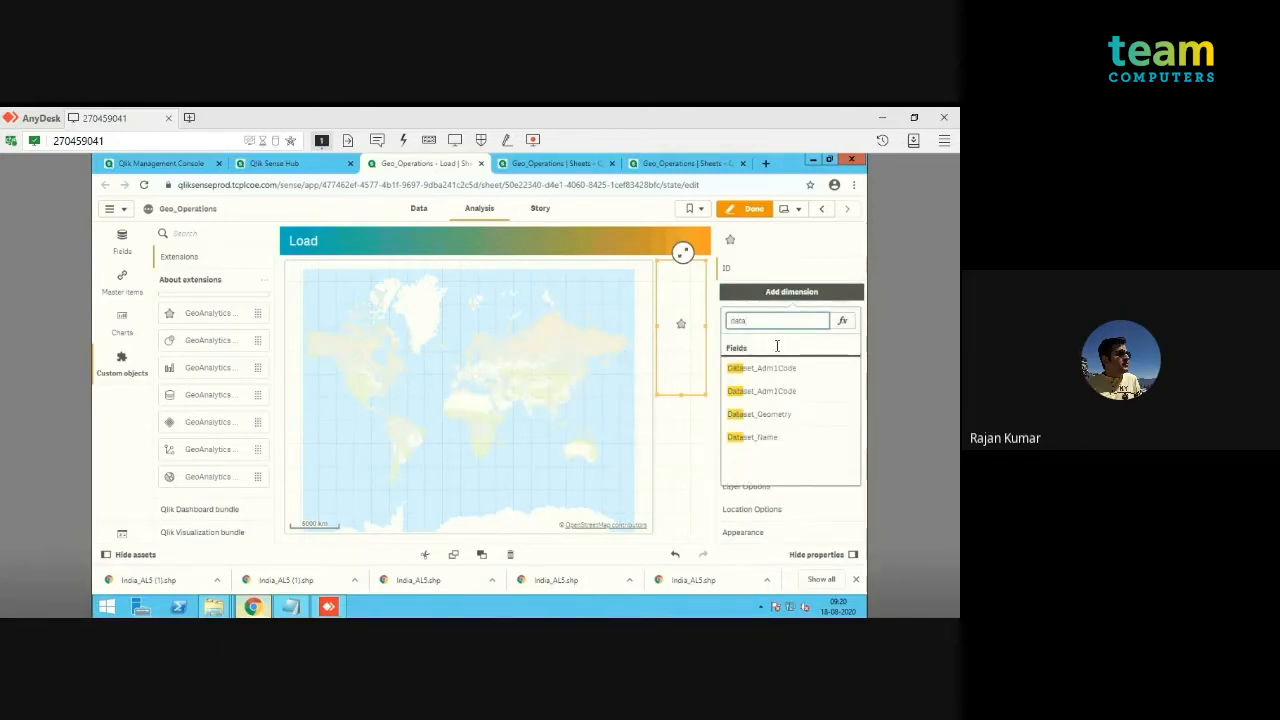
{"action": "left_click", "coordinate": [757, 440]}
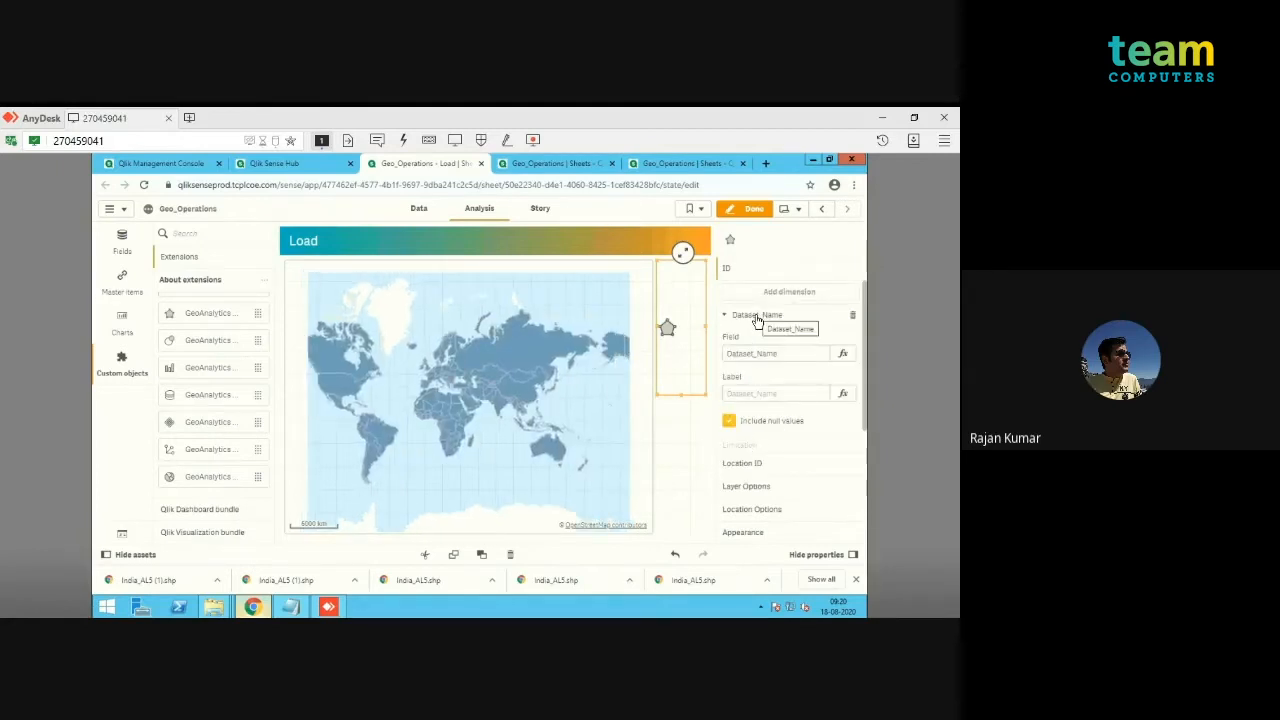
{"action": "left_click", "coordinate": [757, 317]}
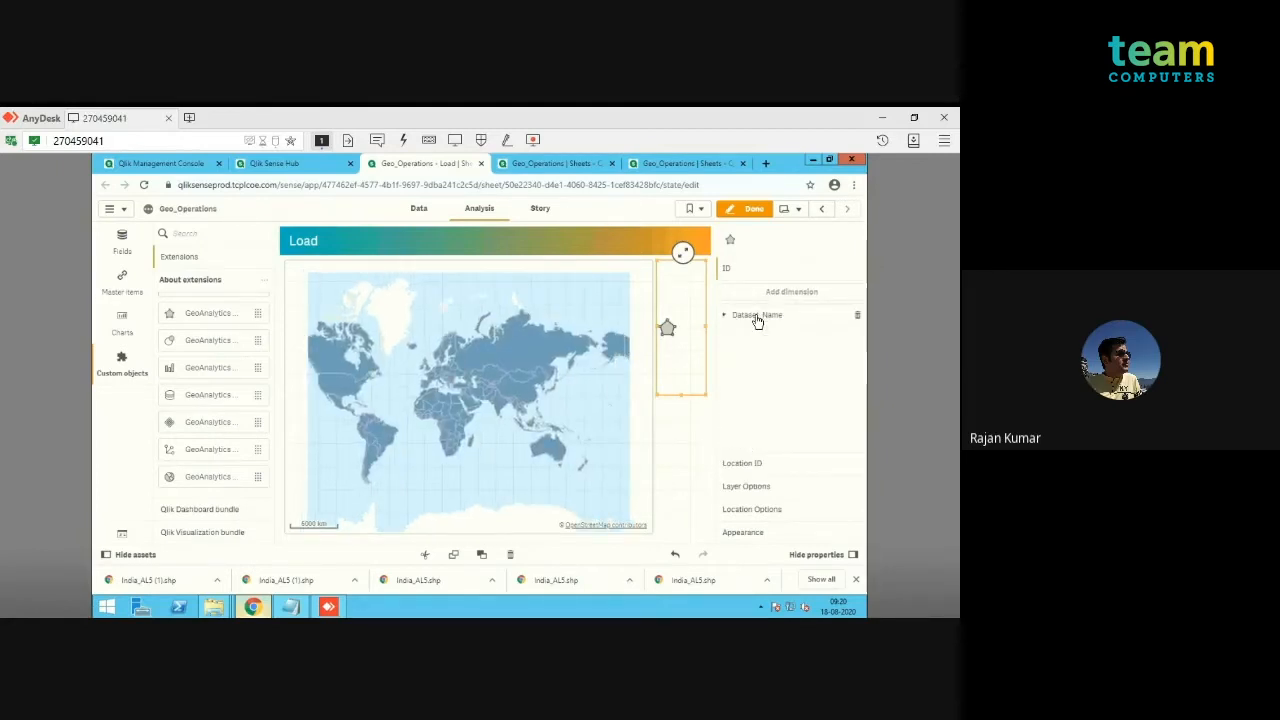
{"action": "left_click", "coordinate": [759, 465]}
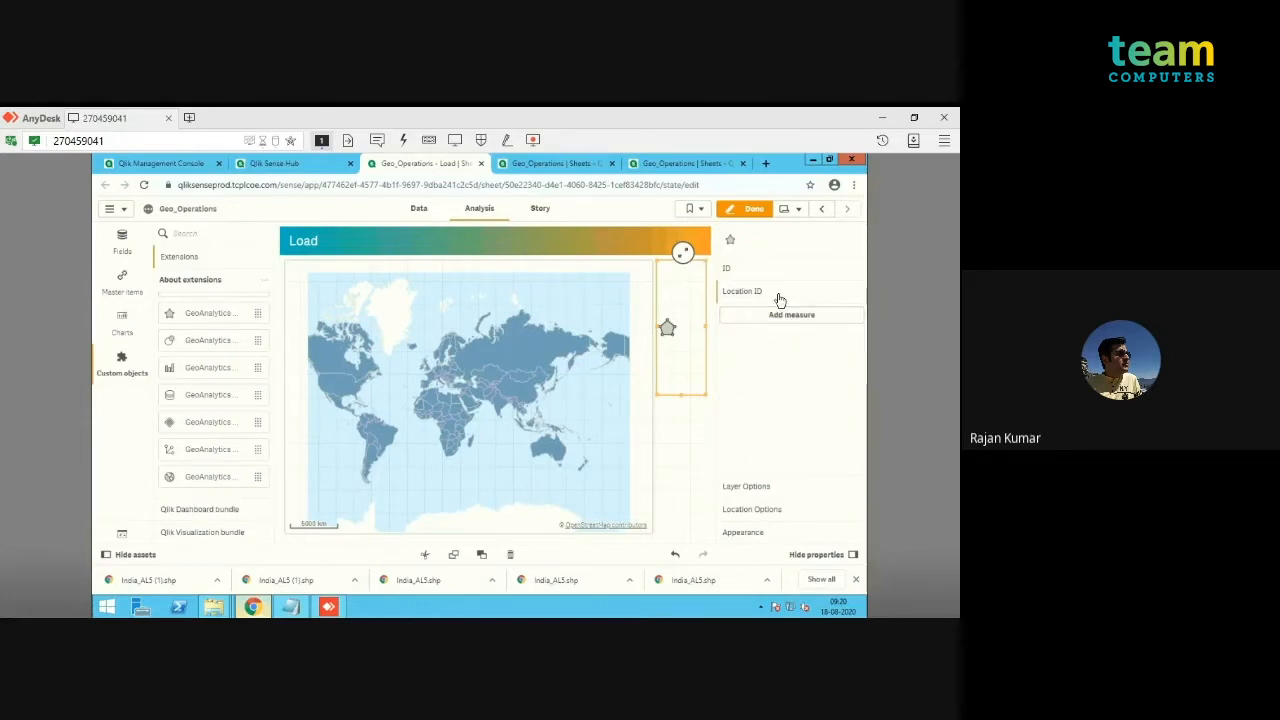
{"action": "left_click", "coordinate": [755, 212]}
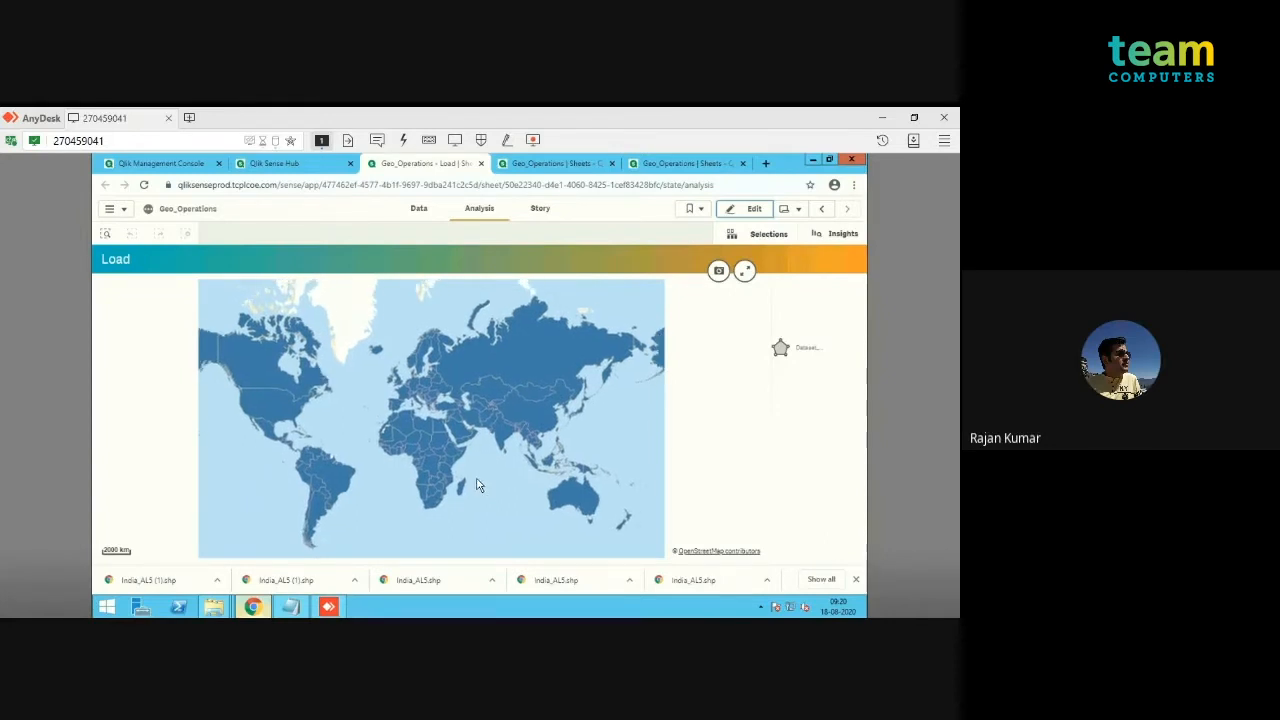
Step: Edit the Load sheet again, add Dataset_Geometry as the area layer's Location ID measure, and finish editing
{"action": "left_click", "coordinate": [743, 211]}
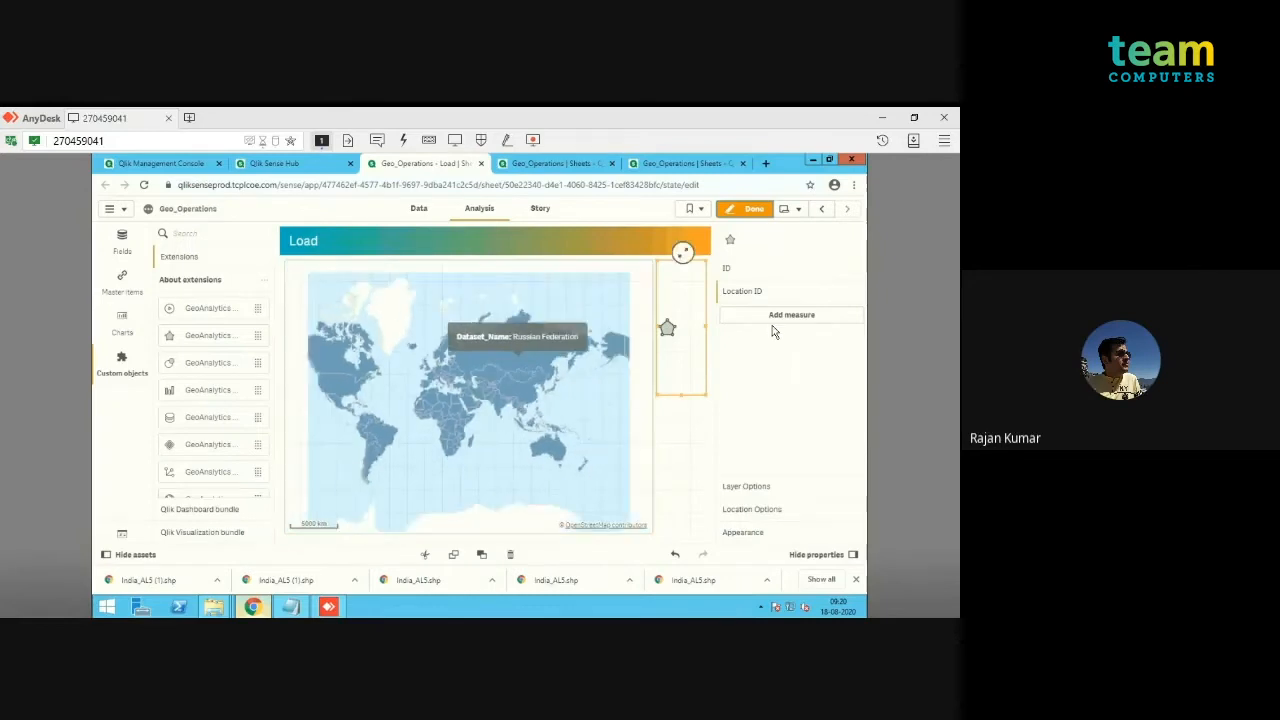
{"action": "left_click", "coordinate": [775, 316]}
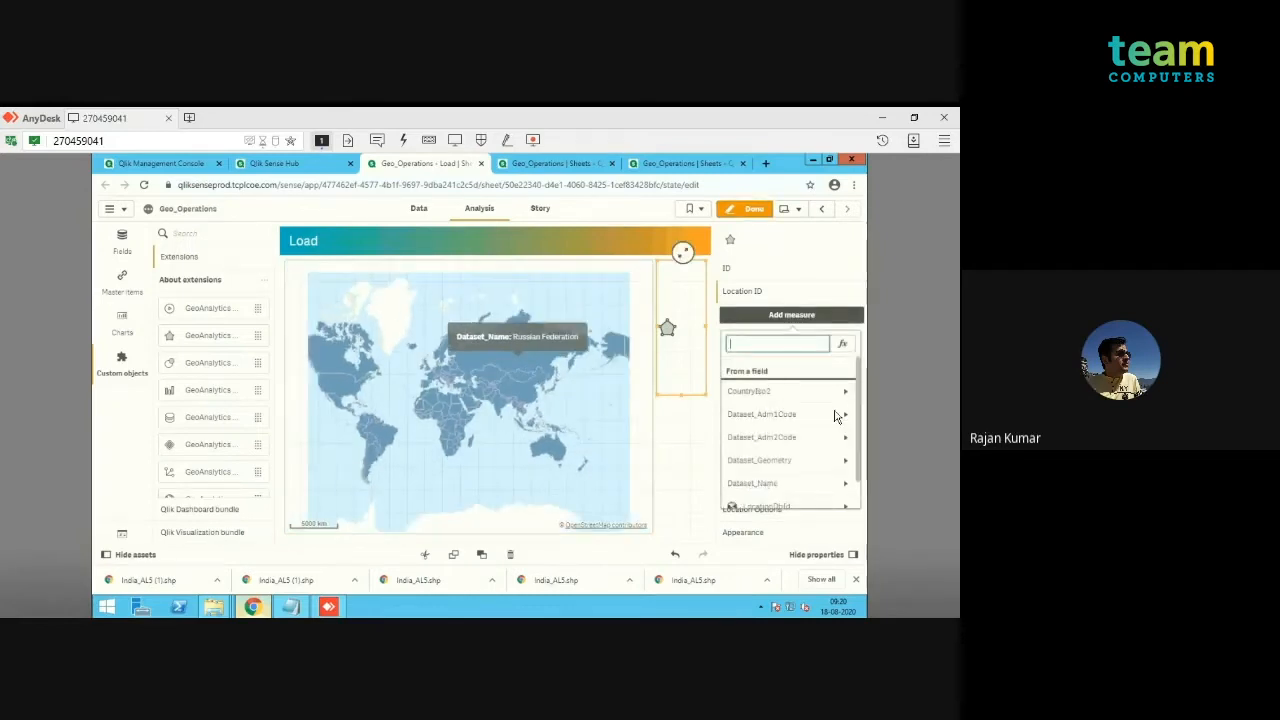
{"action": "scroll", "coordinate": [855, 430], "scroll_direction": "down", "scroll_amount": 1}
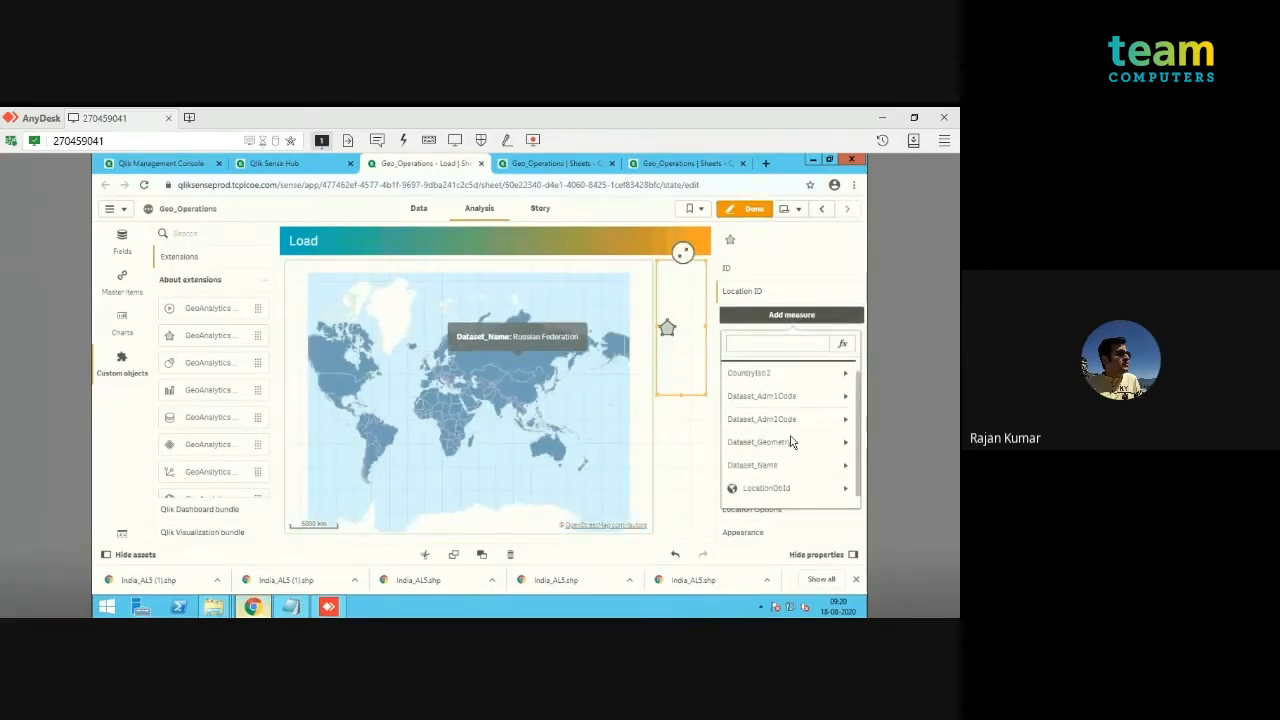
{"action": "left_click", "coordinate": [777, 344]}
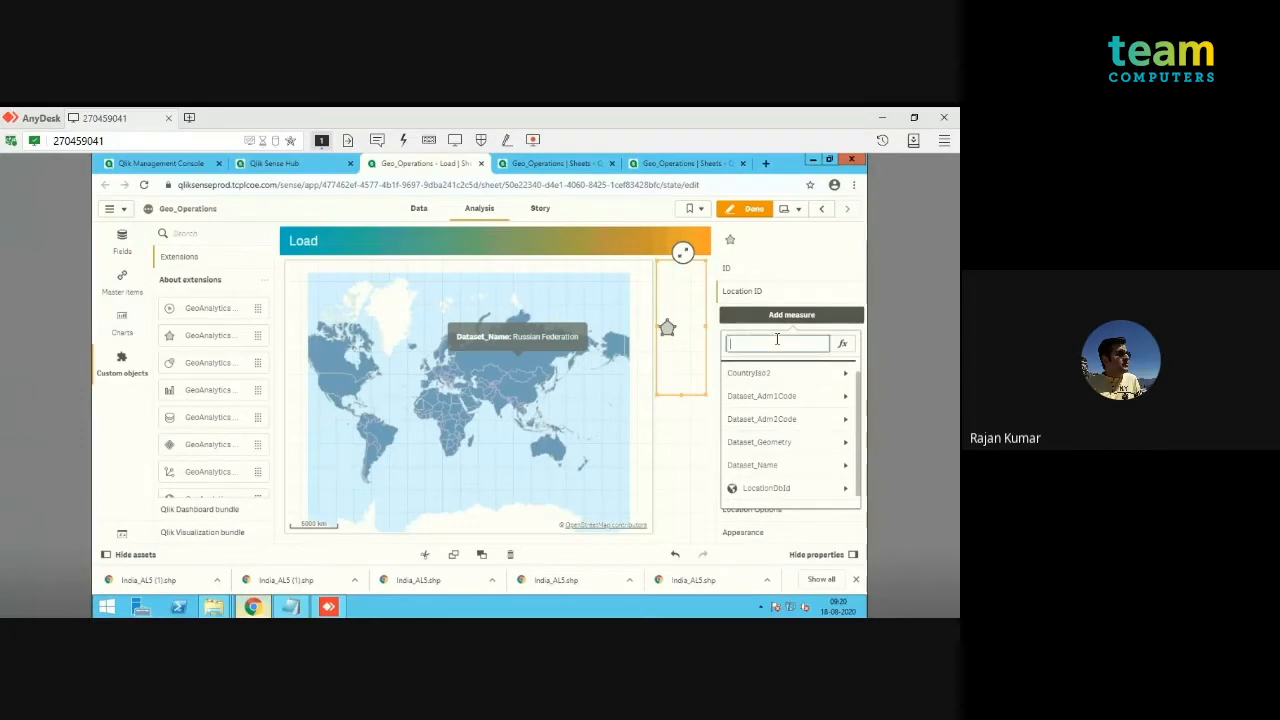
{"action": "type", "text": "Datas"}
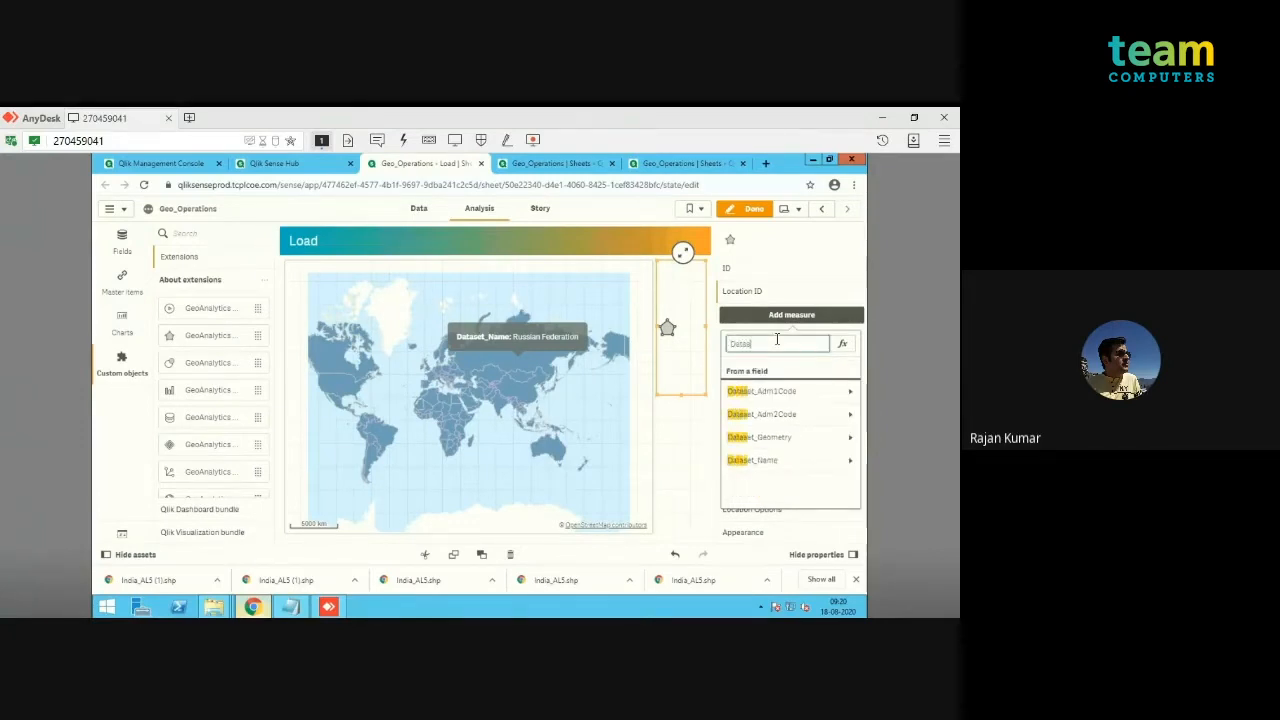
{"action": "type", "text": "et_Geometry"}
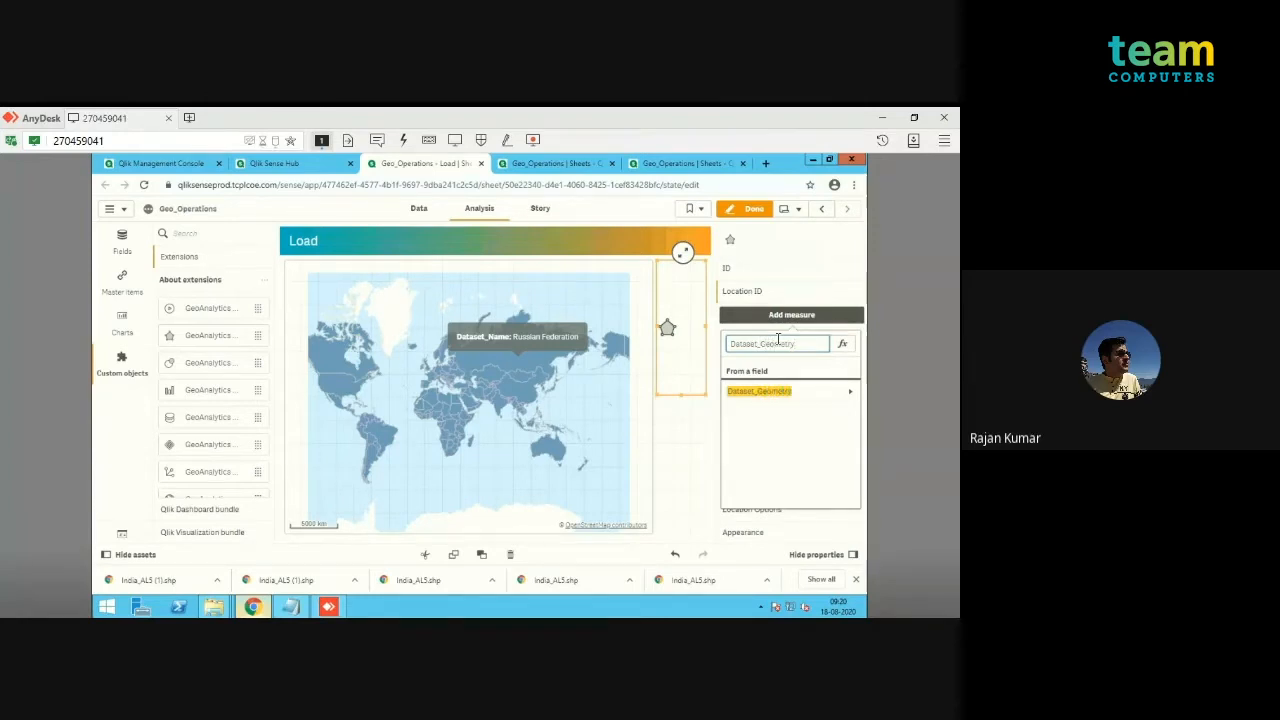
{"action": "key", "text": "Return"}
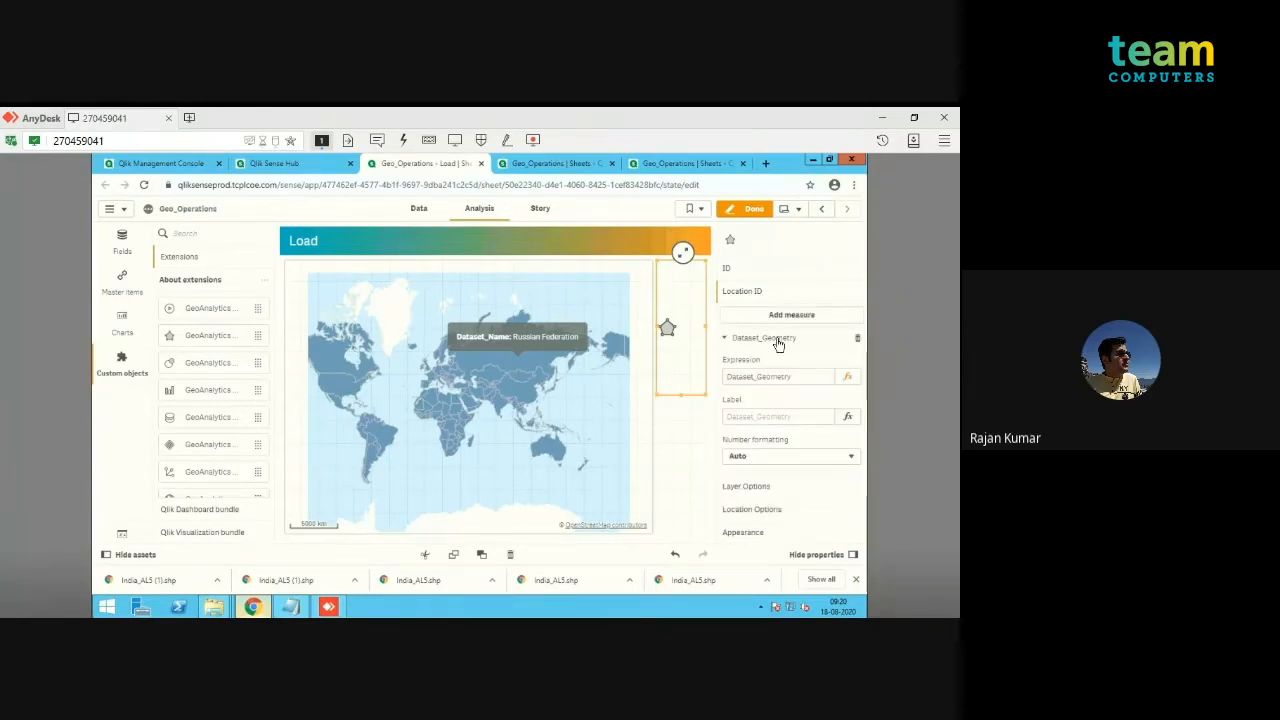
{"action": "left_click", "coordinate": [754, 210]}
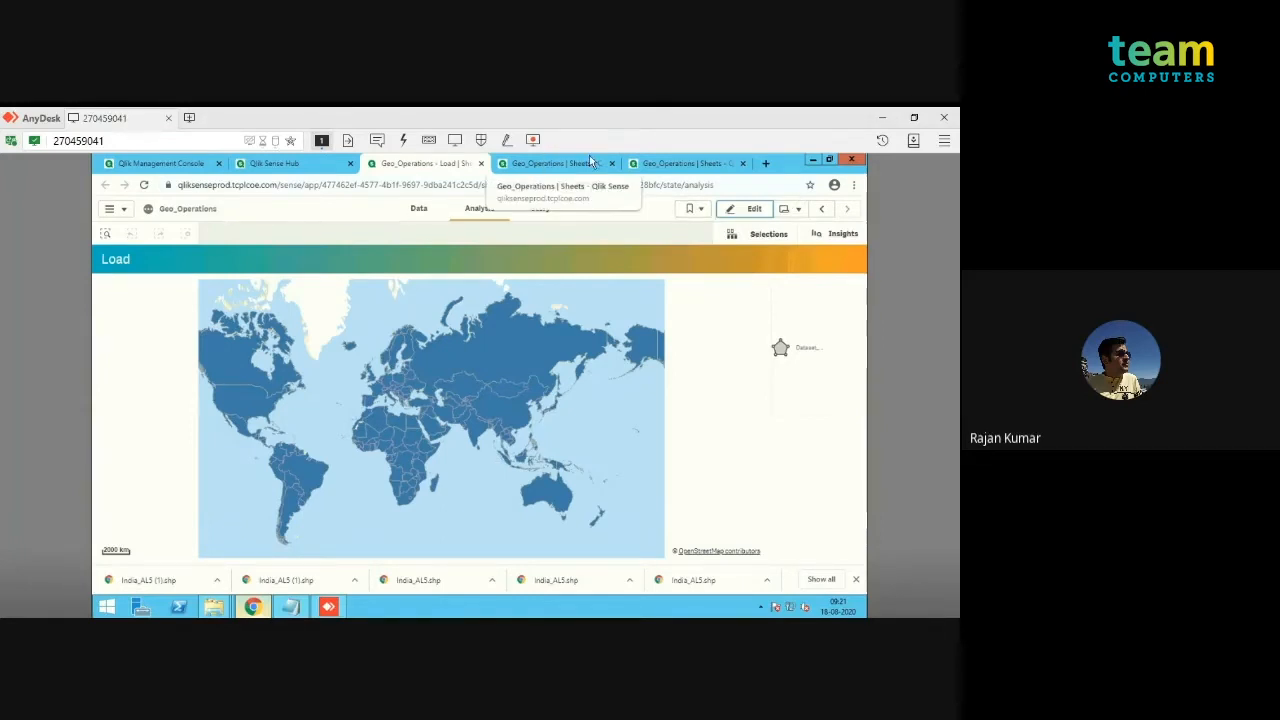
Step: Return to the data load editor in the AnyDesk session and open the Simplify script section
{"action": "left_click", "coordinate": [546, 165]}
{"action": "left_click", "coordinate": [666, 162]}
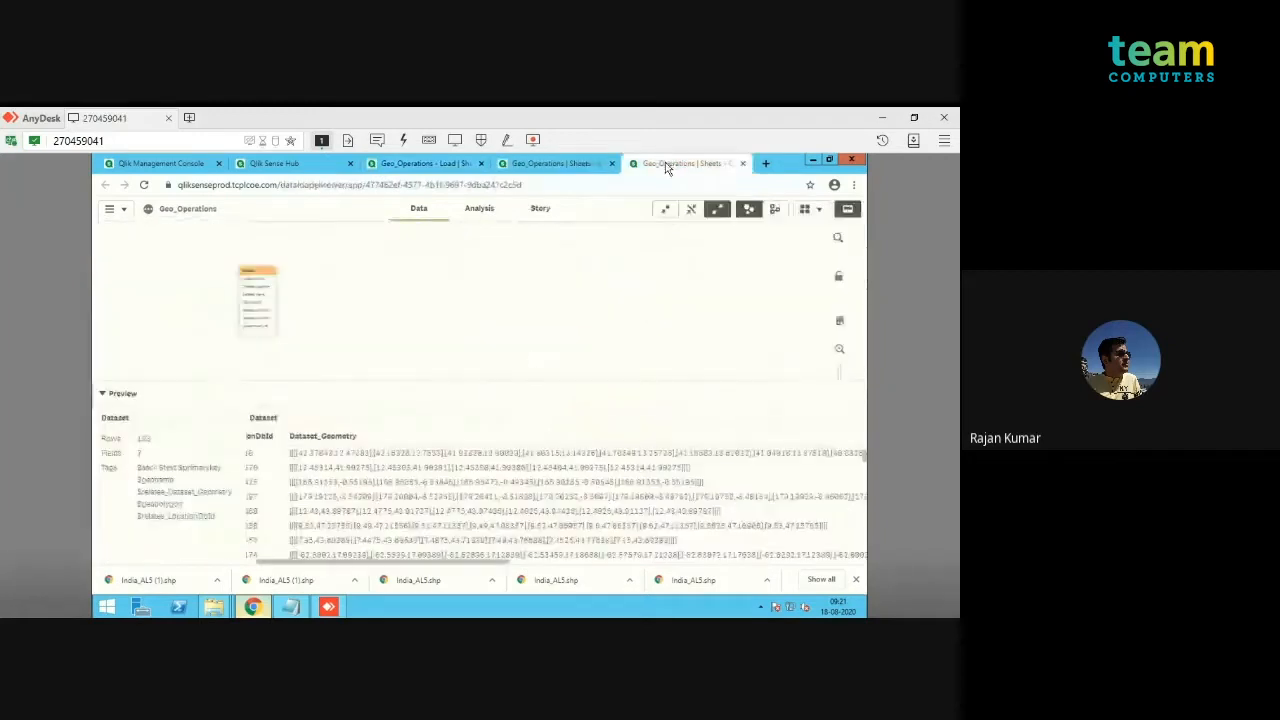
{"action": "left_click", "coordinate": [555, 163]}
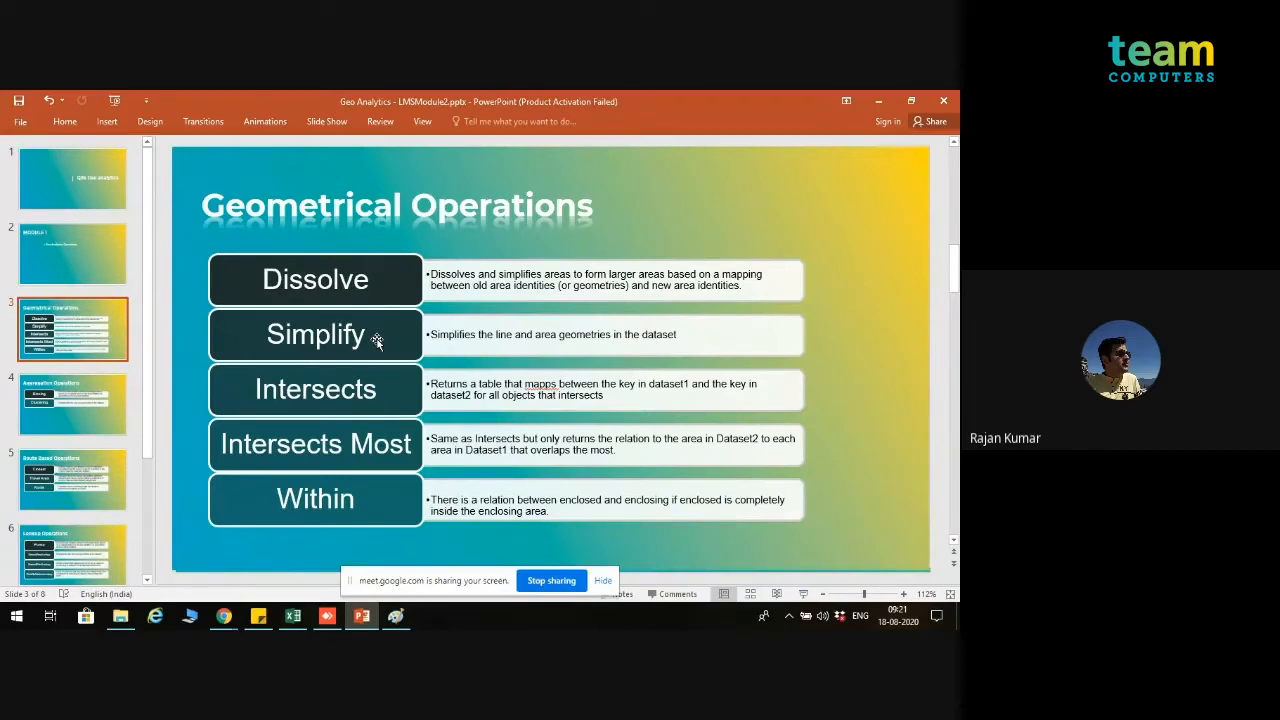
{"action": "left_click", "coordinate": [224, 617]}
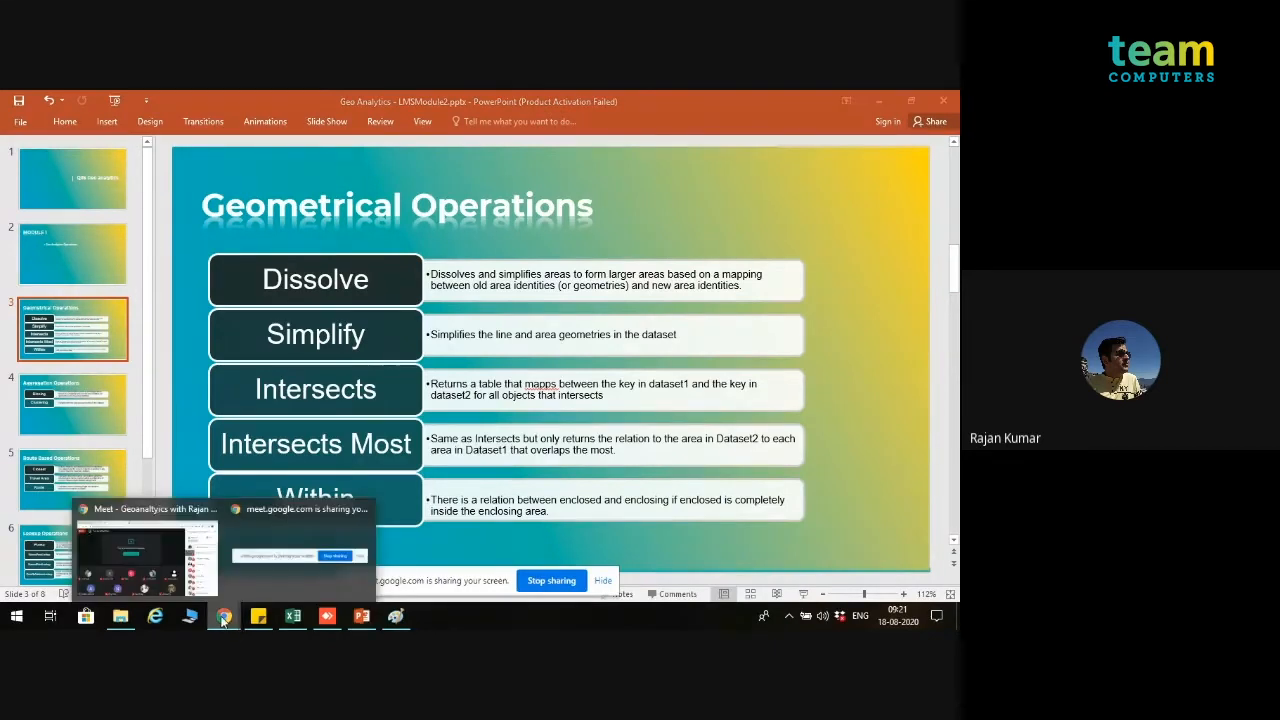
{"action": "left_click", "coordinate": [327, 620]}
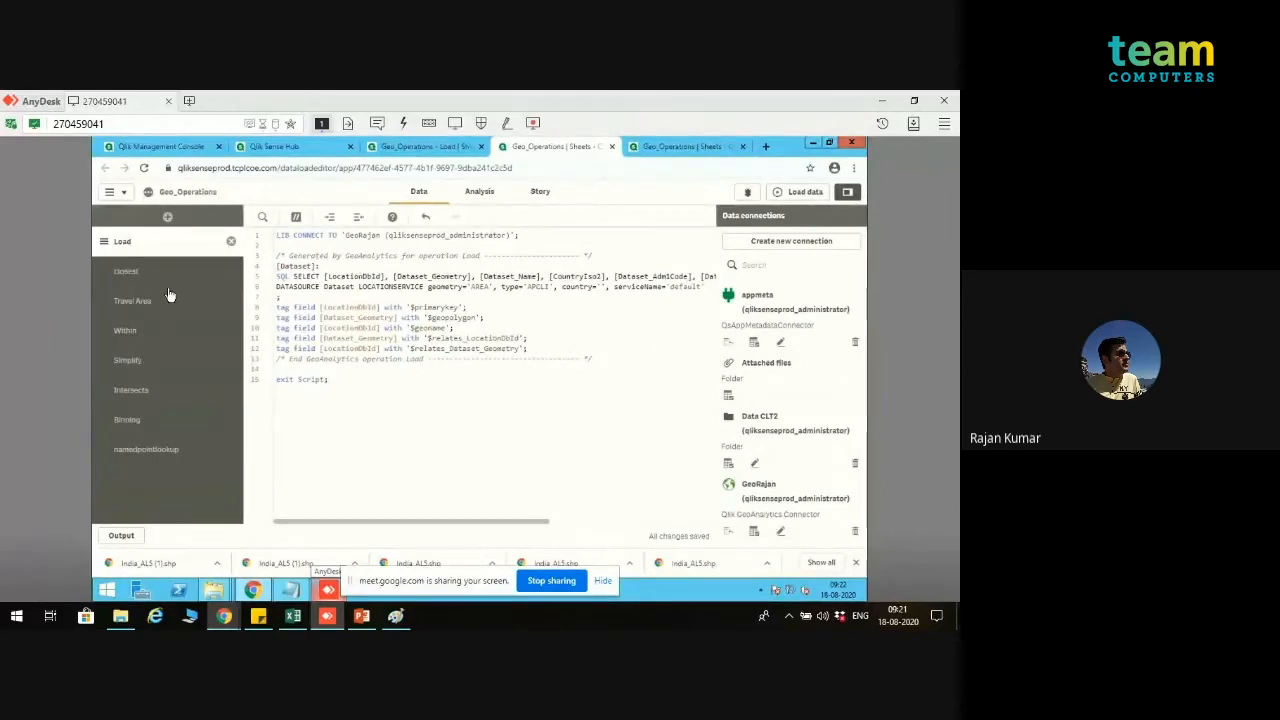
{"action": "left_click", "coordinate": [180, 362]}
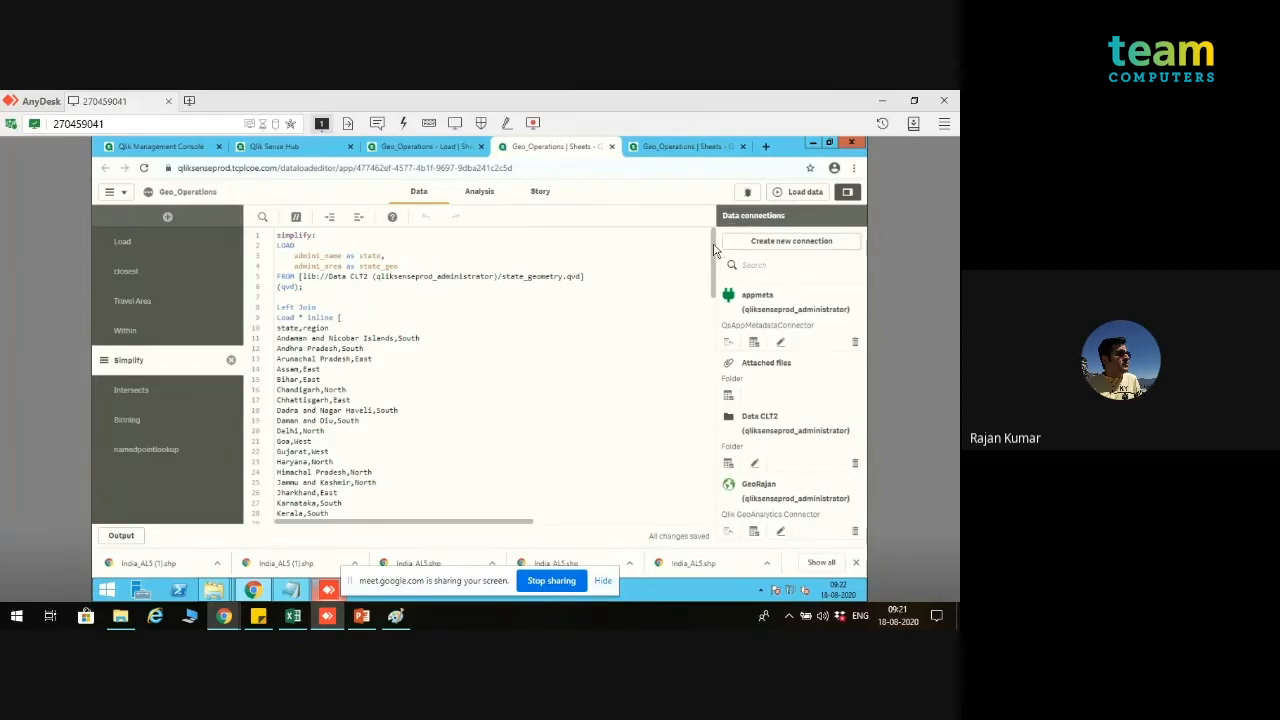
Step: Insert an "exit script;" line between the inline state and region table and the LIB CONNECT statement
{"action": "left_click_drag", "start_coordinate": [714, 250], "coordinate": [712, 320]}
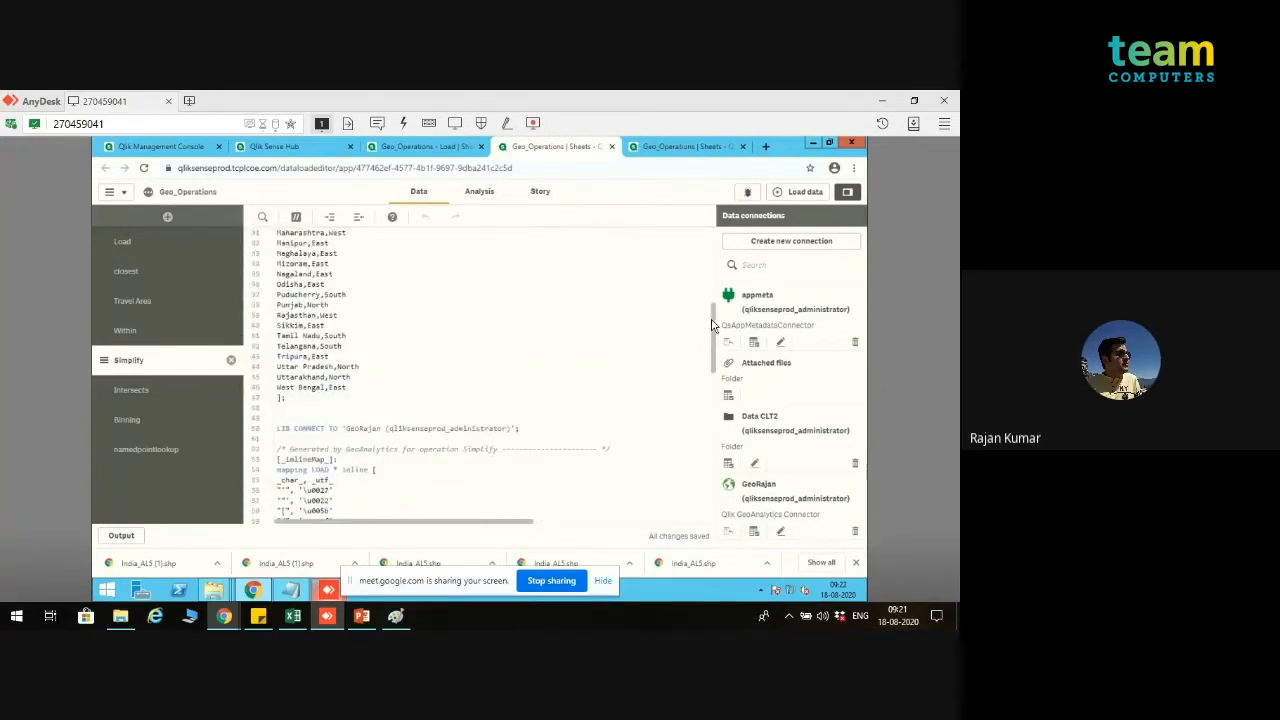
{"action": "left_click", "coordinate": [356, 408]}
{"action": "key", "text": "Return"}
{"action": "type", "text": "c"}
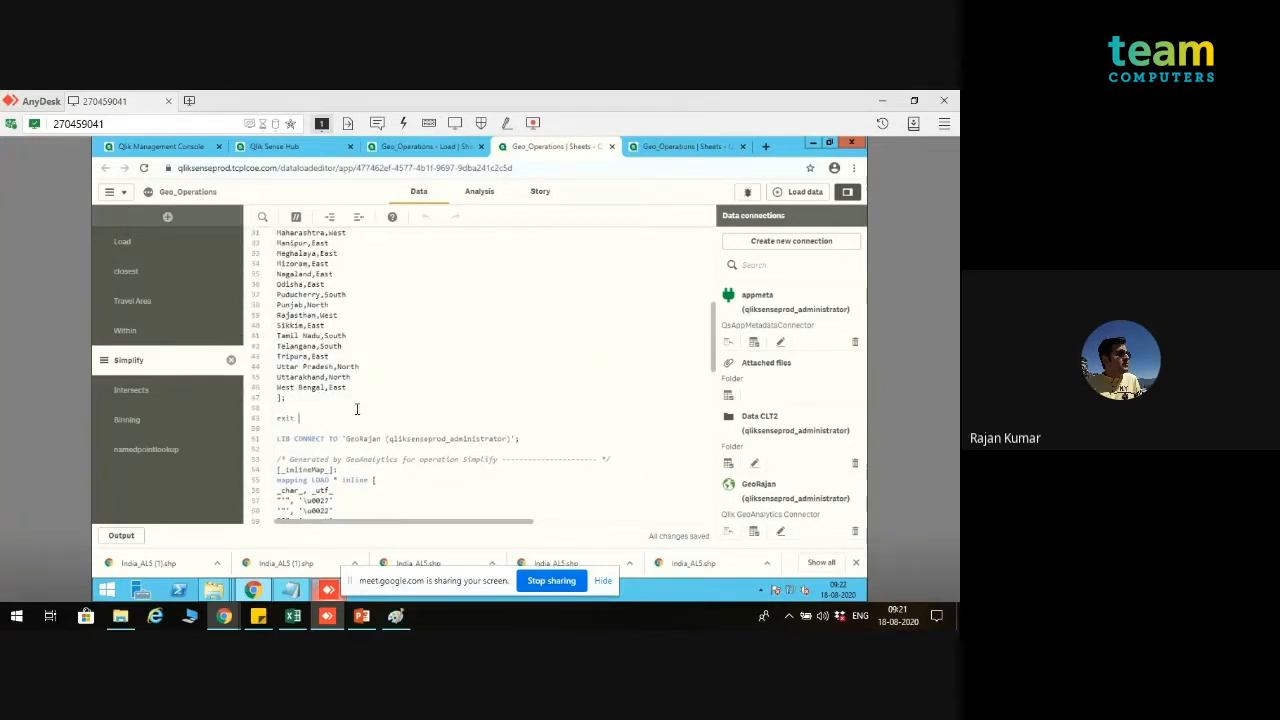
{"action": "type", "text": "xit script;"}
Step: Move the Simplify section above the Load section in the script order and run the data load
{"action": "left_click", "coordinate": [795, 191]}
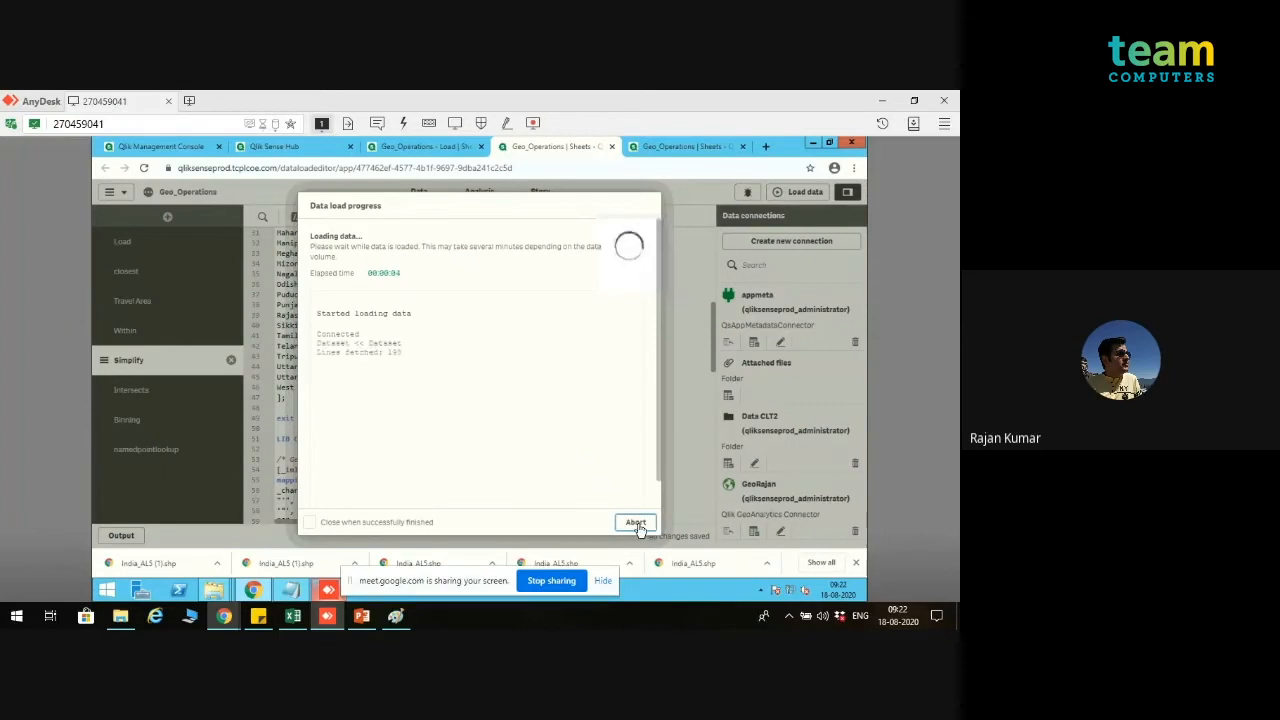
{"action": "left_click", "coordinate": [636, 523]}
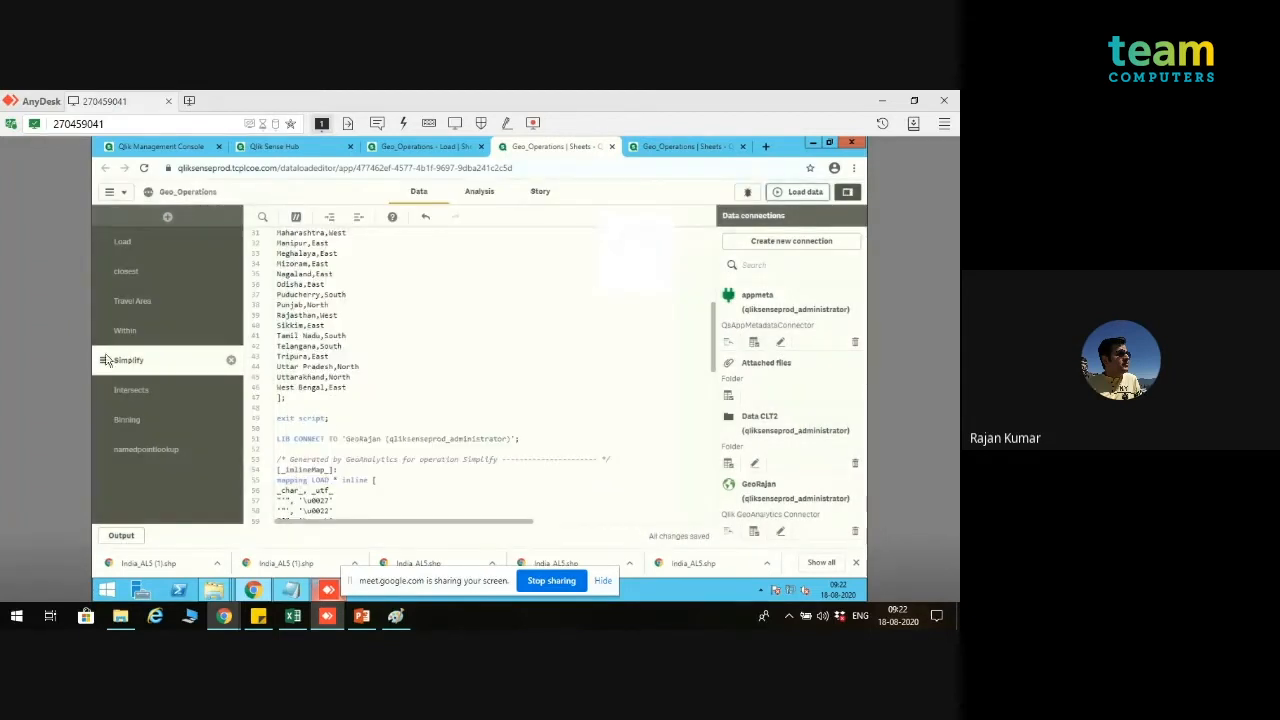
{"action": "left_click_drag", "start_coordinate": [103, 360], "coordinate": [108, 238]}
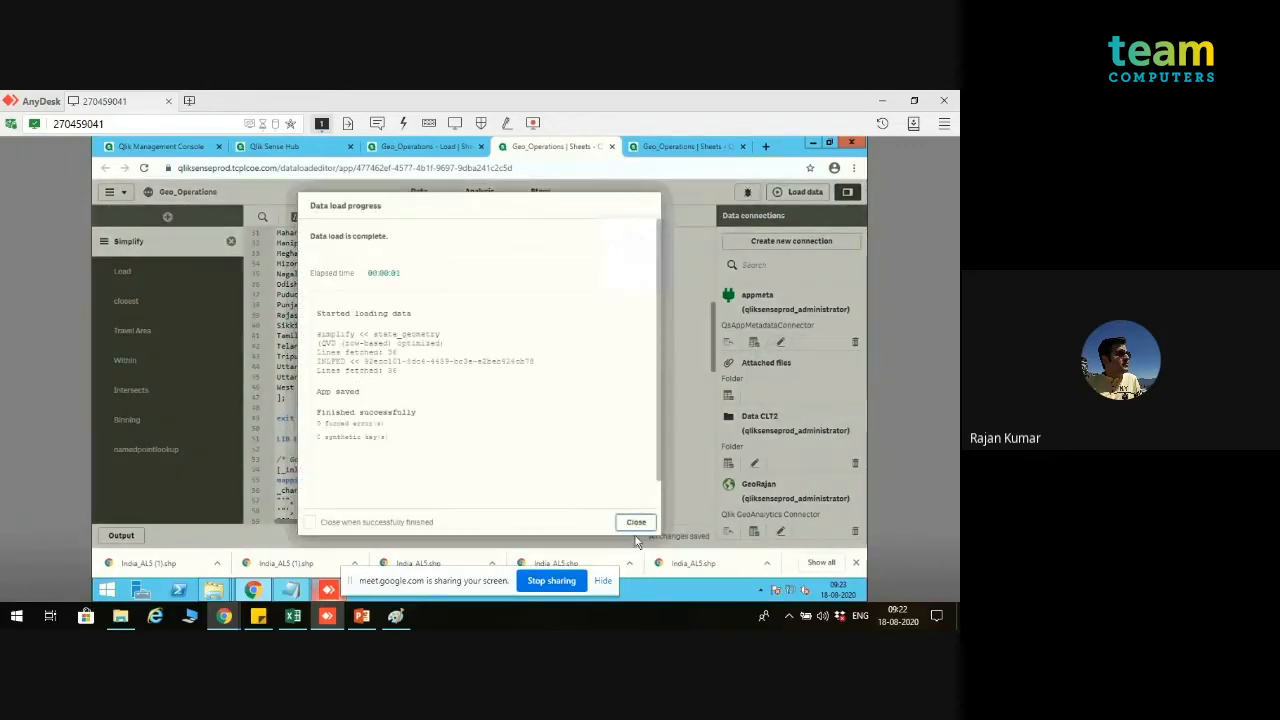
{"action": "left_click", "coordinate": [636, 522]}
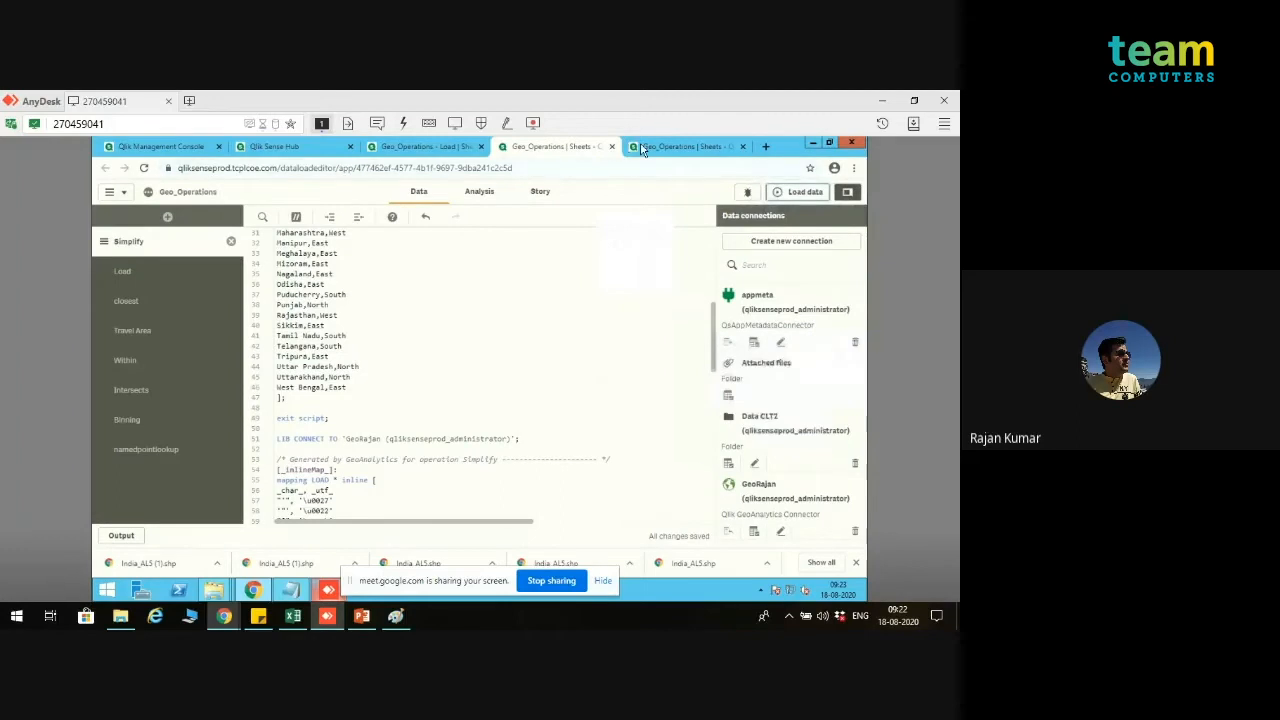
Step: Examine the simplify table's state, state_geo and region fields in the data model viewer, and return to the data load editor
{"action": "left_click", "coordinate": [440, 148]}
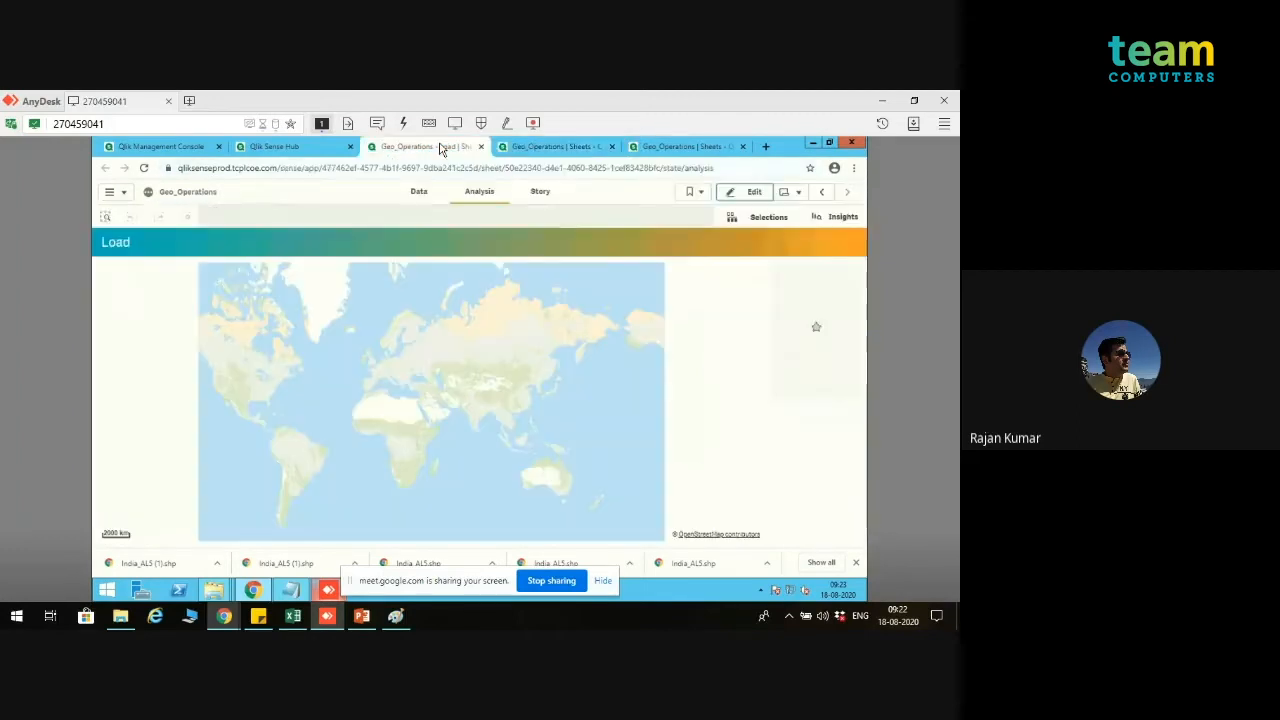
{"action": "left_click", "coordinate": [688, 147]}
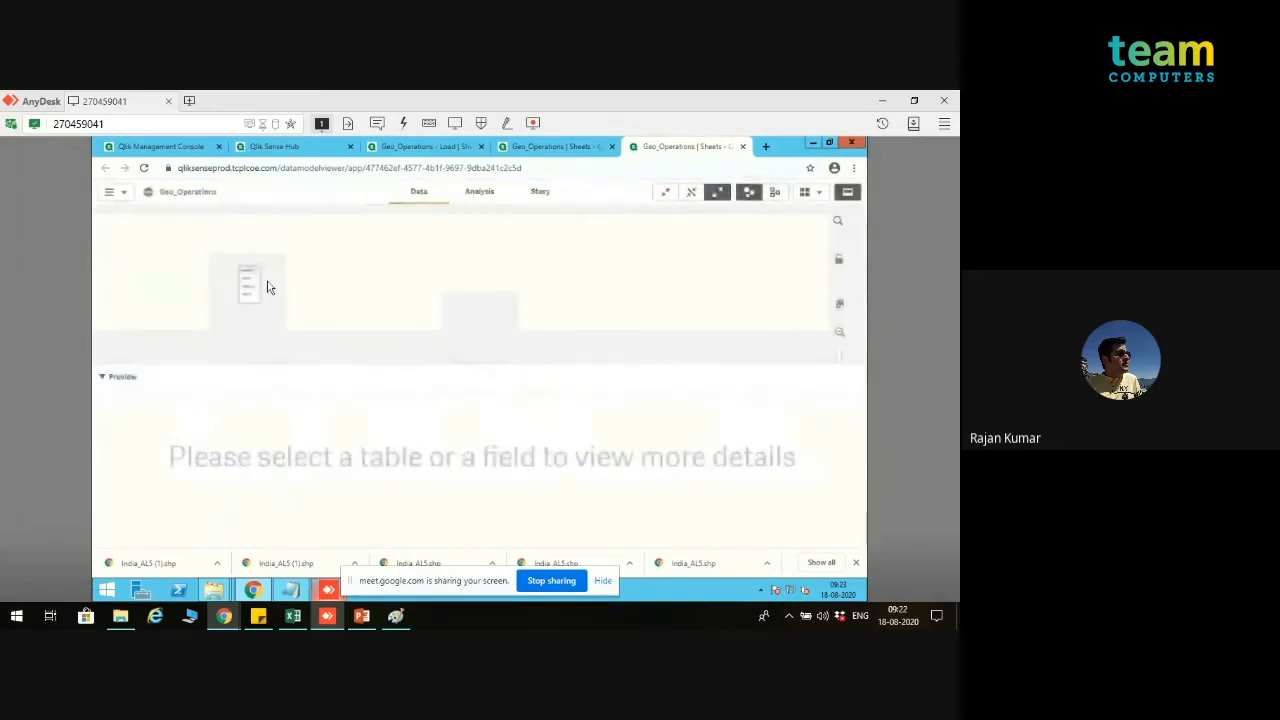
{"action": "left_click", "coordinate": [249, 279]}
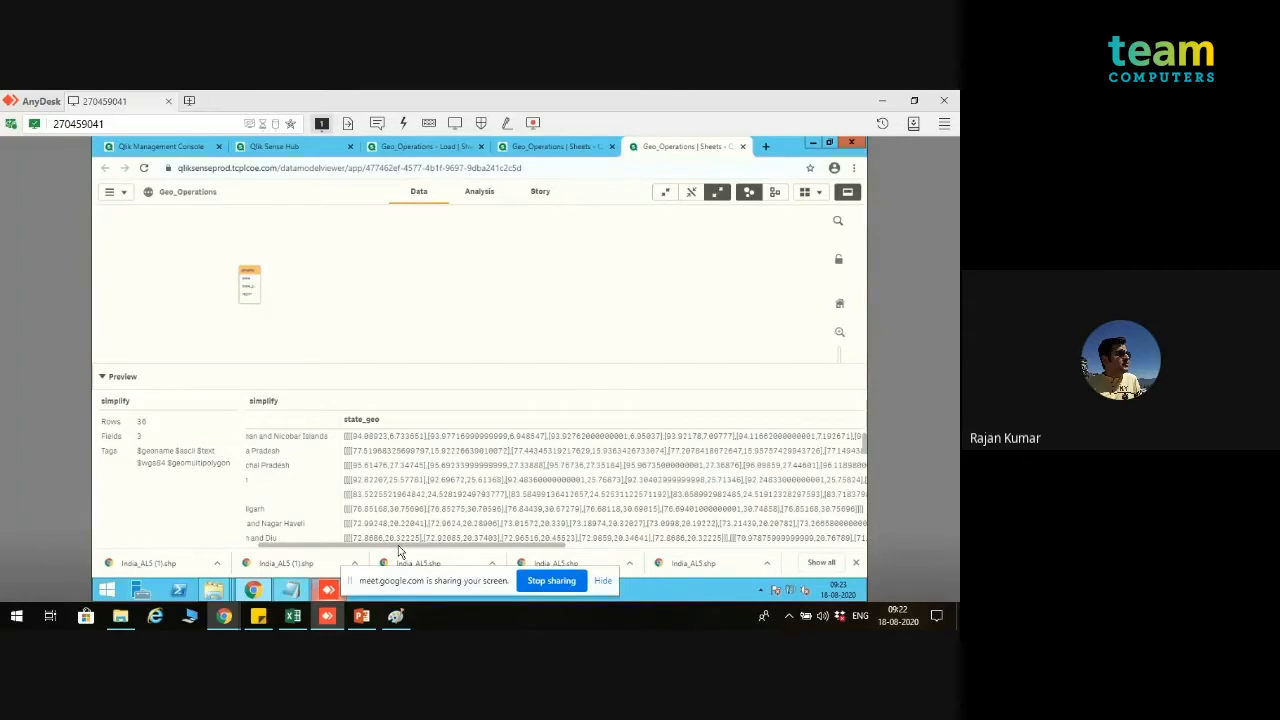
{"action": "left_click_drag", "start_coordinate": [398, 545], "coordinate": [310, 548]}
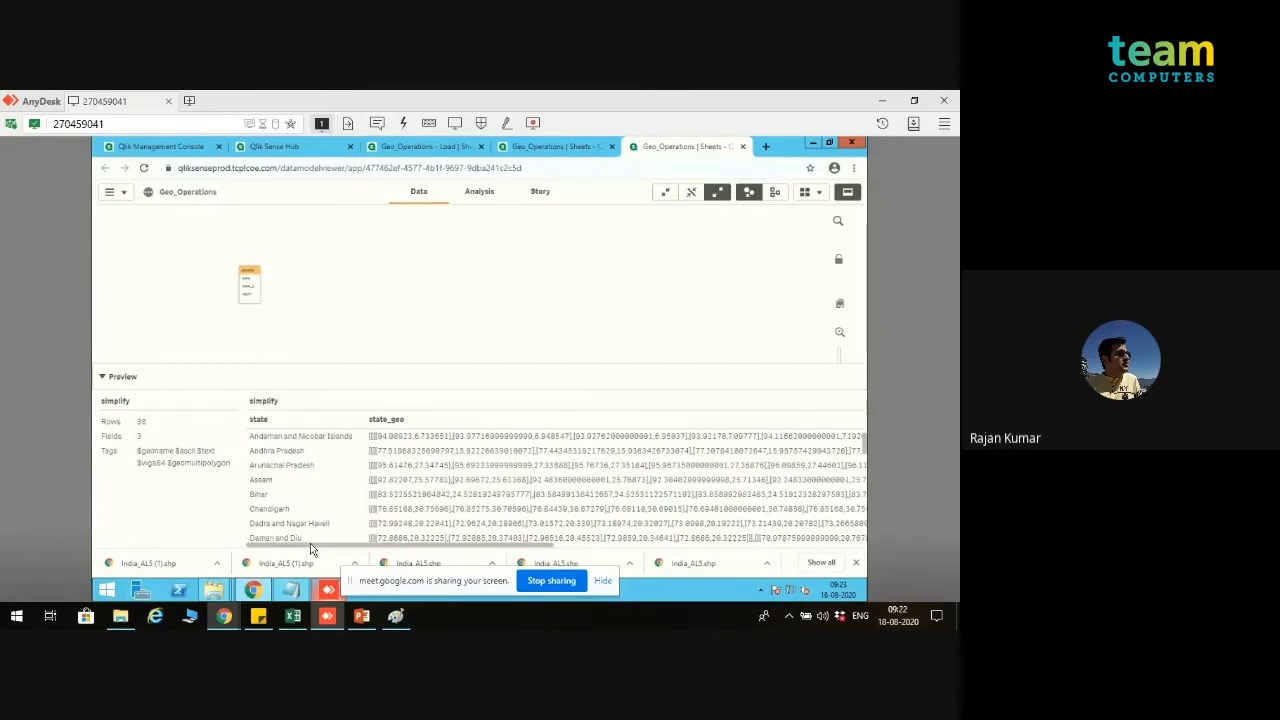
{"action": "left_click_drag", "start_coordinate": [310, 548], "coordinate": [888, 563]}
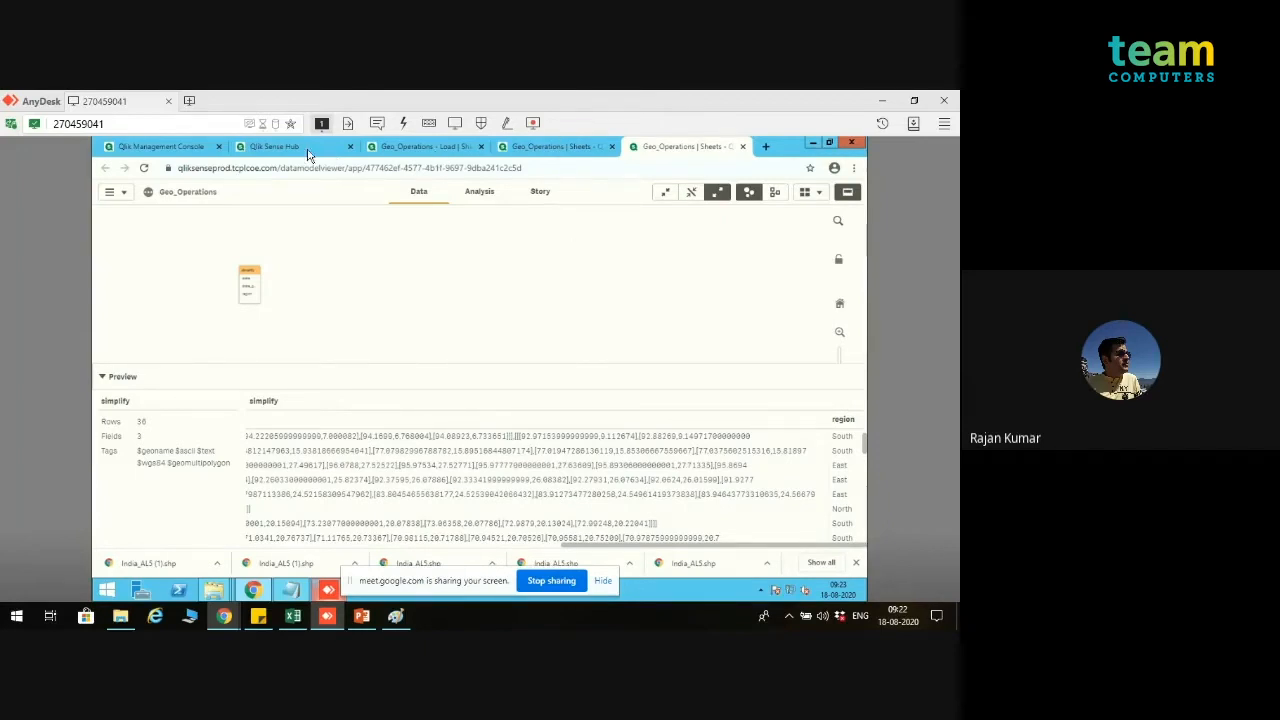
{"action": "left_click", "coordinate": [437, 150]}
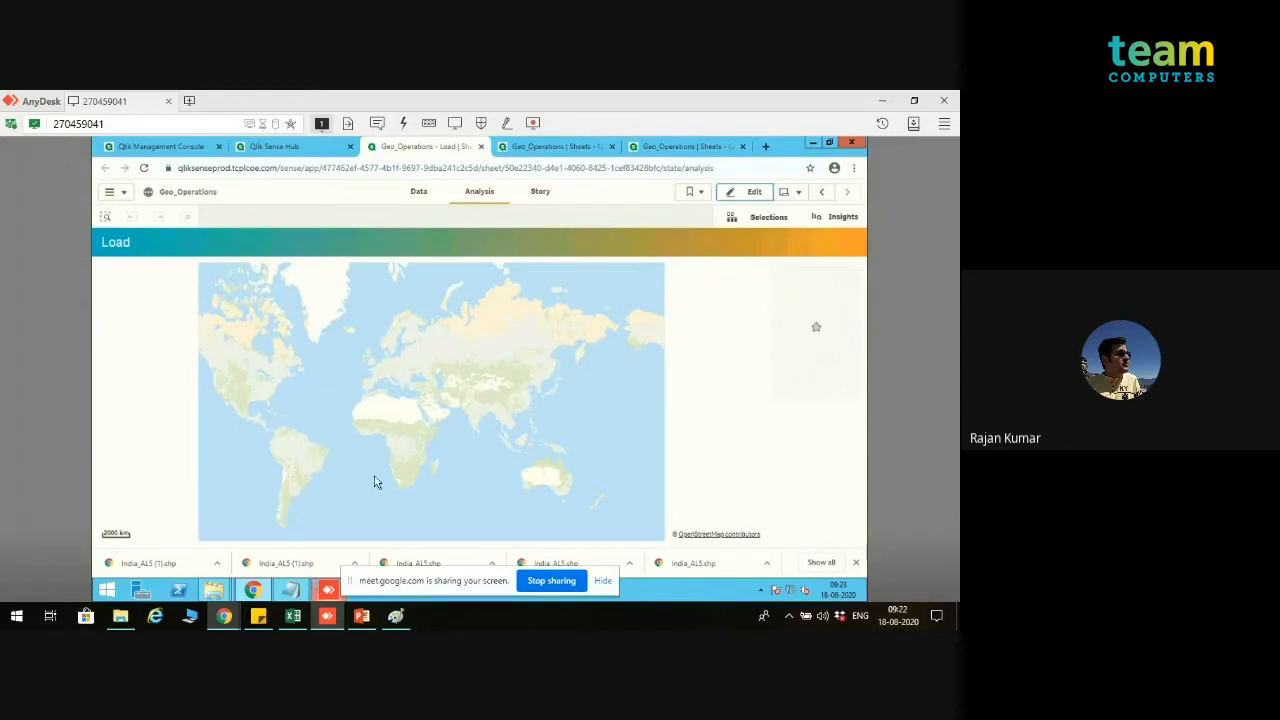
{"action": "key", "text": "ctrl+Tab"}
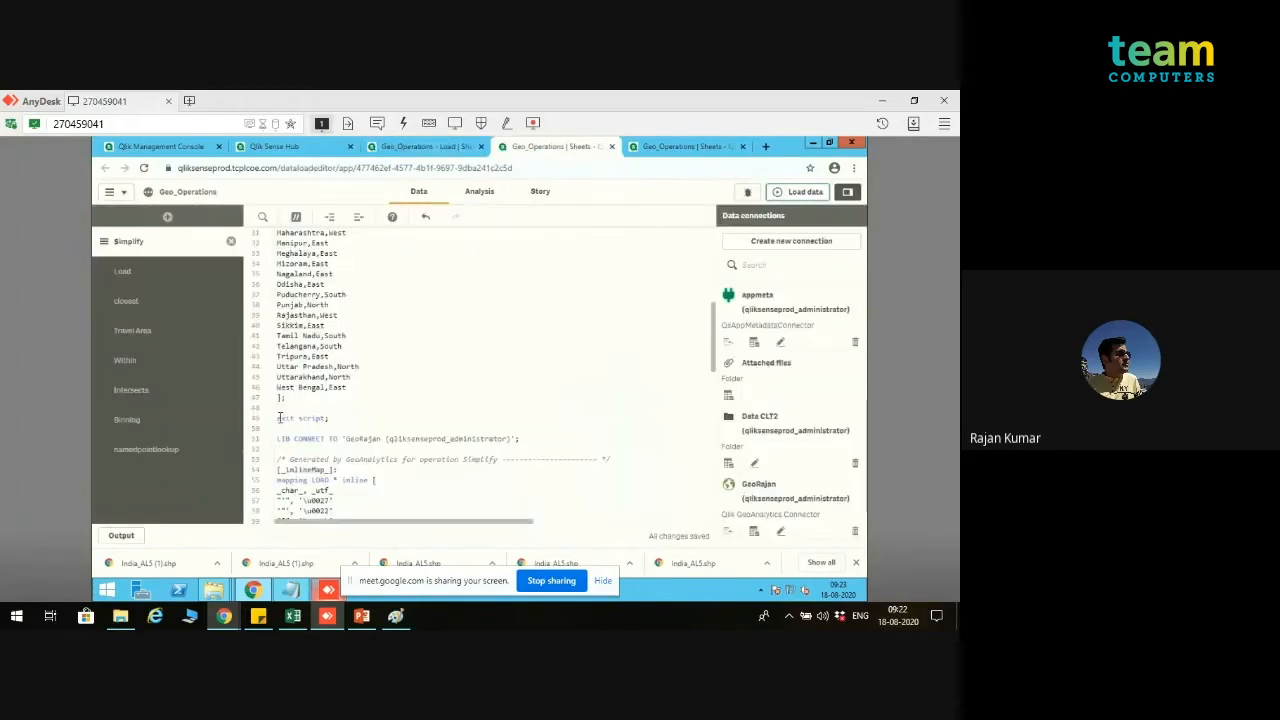
Step: Remove the "exit script;" line above the LIB CONNECT statement and comment out the existing Simplify code through its end-of-operation comment
{"action": "left_click", "coordinate": [280, 418]}
{"action": "key", "text": "ctrl+x"}
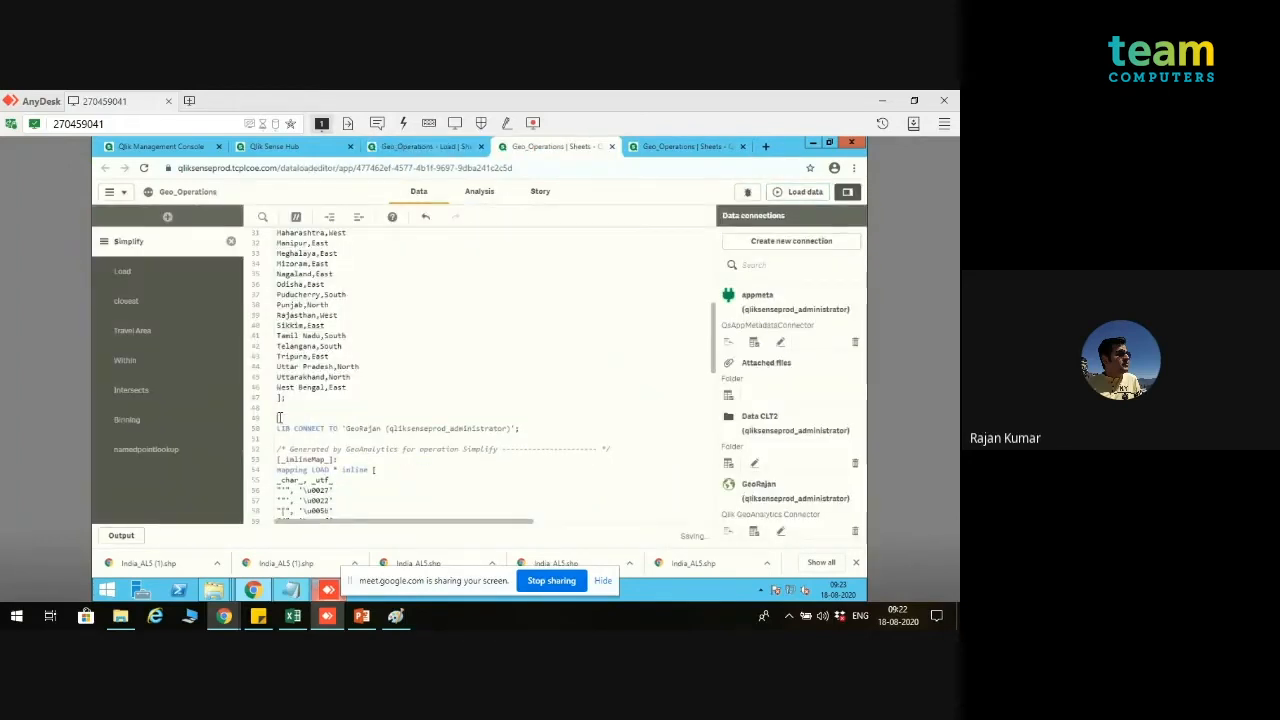
{"action": "left_click_drag", "start_coordinate": [278, 428], "coordinate": [301, 567]}
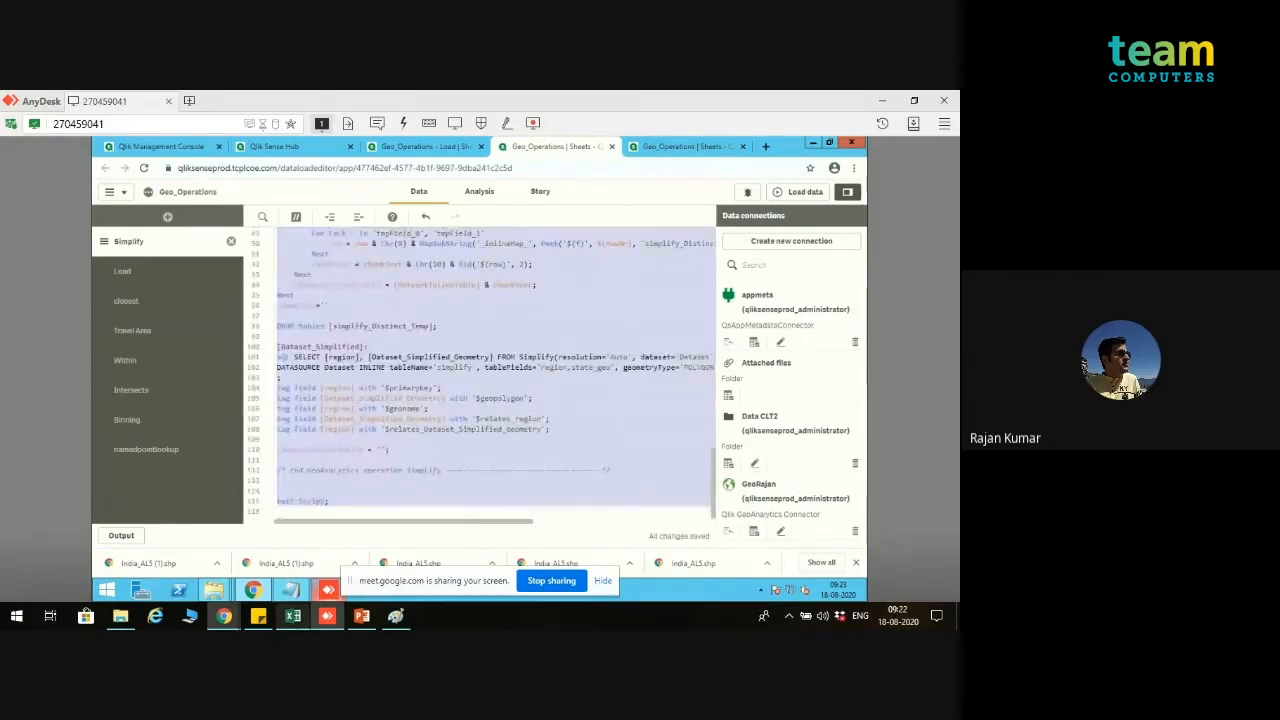
{"action": "key", "text": "shift+Up"}
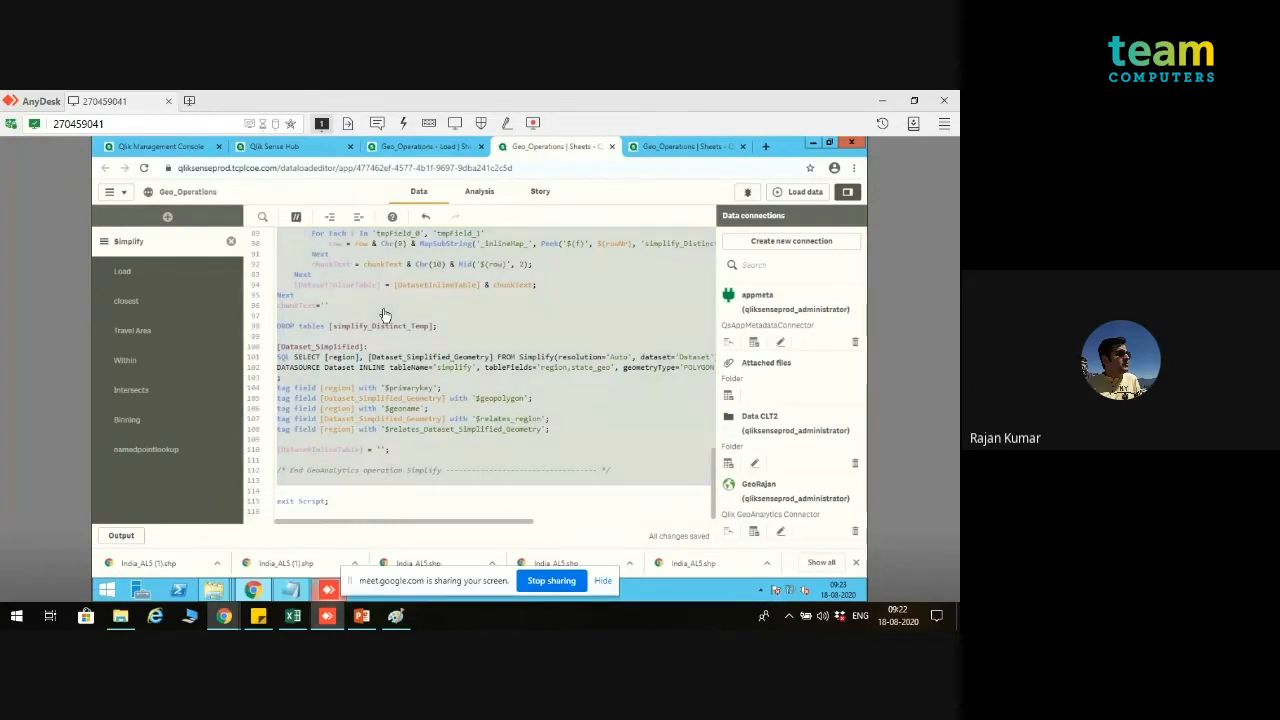
{"action": "key", "text": "ctrl+k"}
{"action": "scroll", "coordinate": [384, 309], "scroll_direction": "up", "scroll_amount": 10}
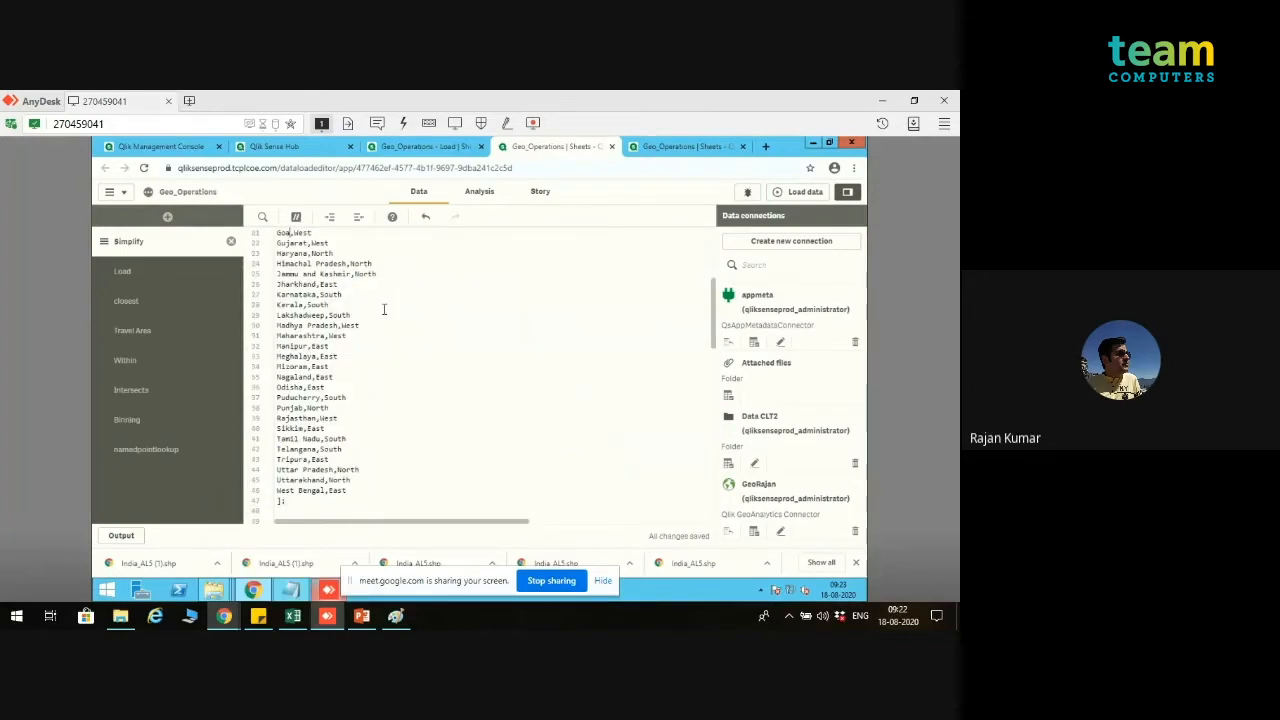
Step: Add a blank line after the inline table, set the GeoAnalytics connection's operation to Simplify with dataset type Loaded table, and close the wizard
{"action": "left_click_drag", "start_coordinate": [713, 340], "coordinate": [712, 390]}
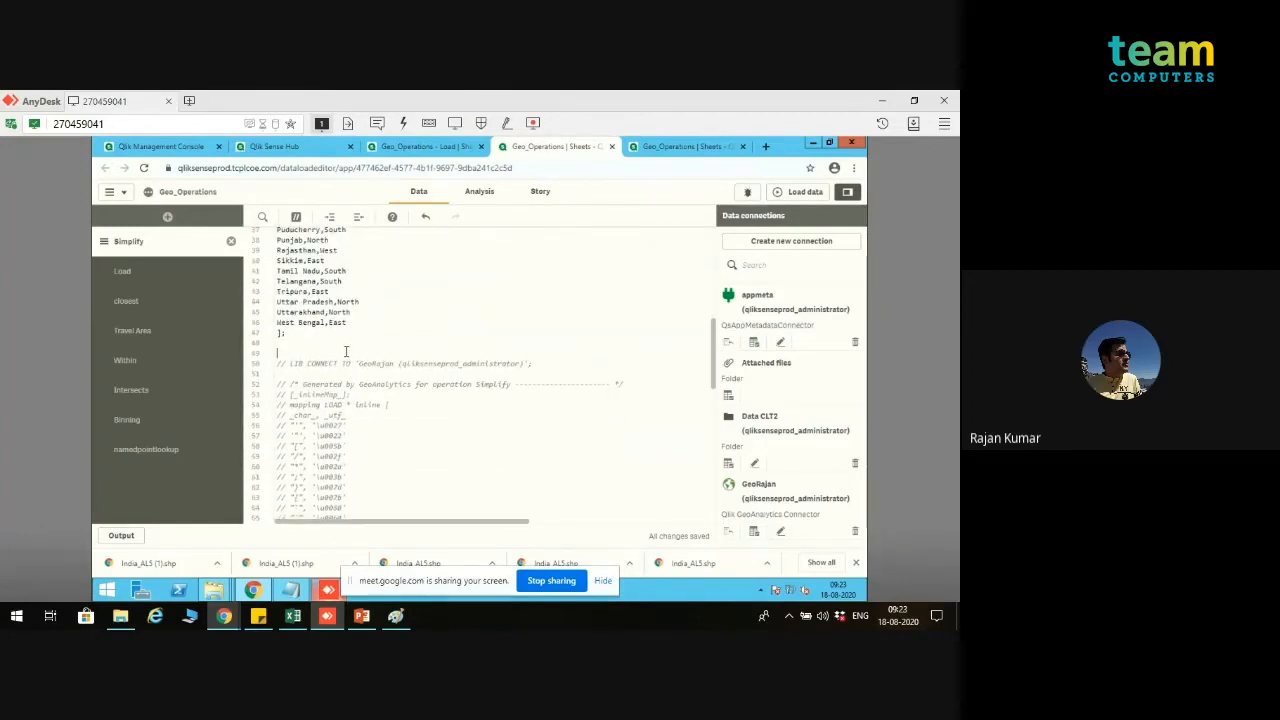
{"action": "key", "text": "Return"}
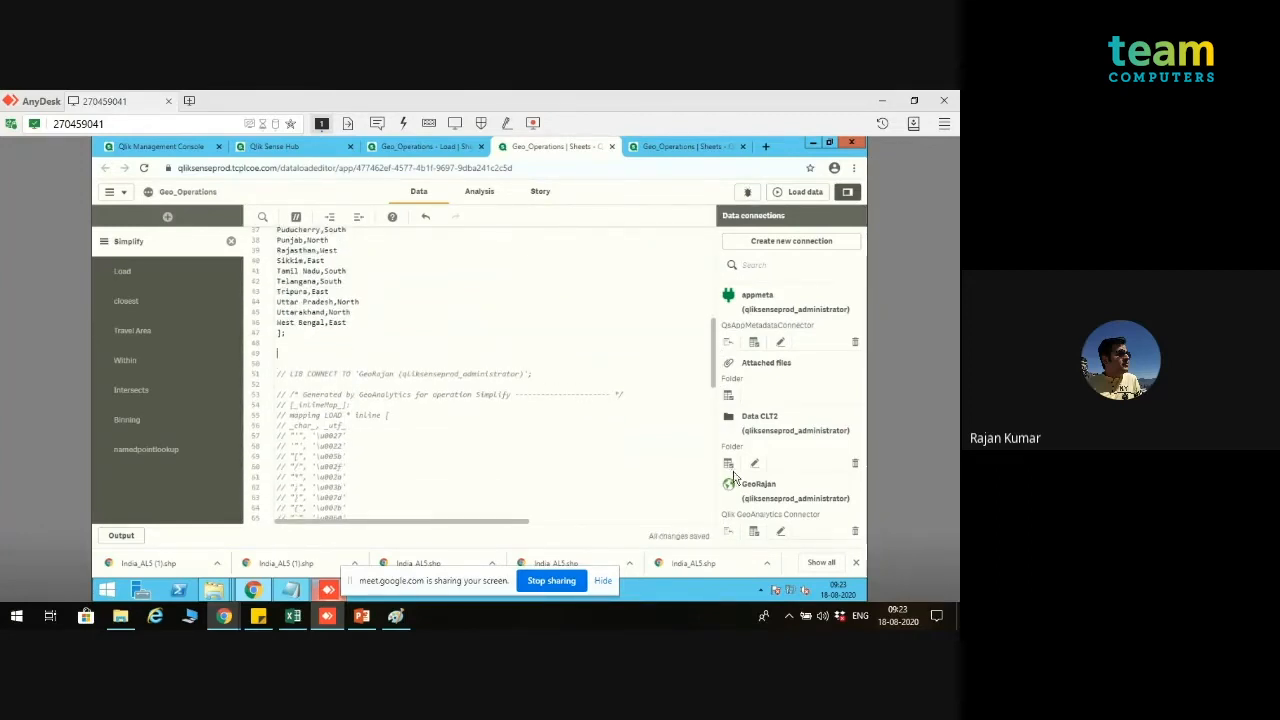
{"action": "left_click", "coordinate": [755, 533]}
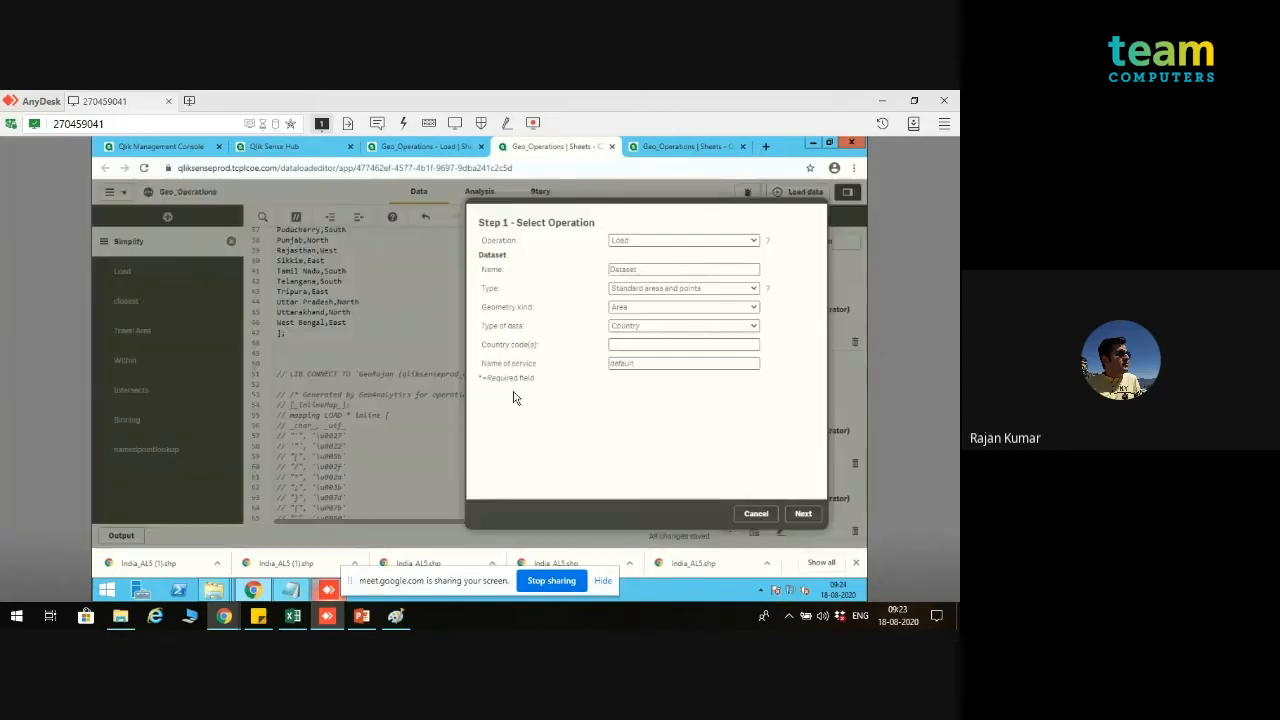
{"action": "left_click", "coordinate": [754, 241]}
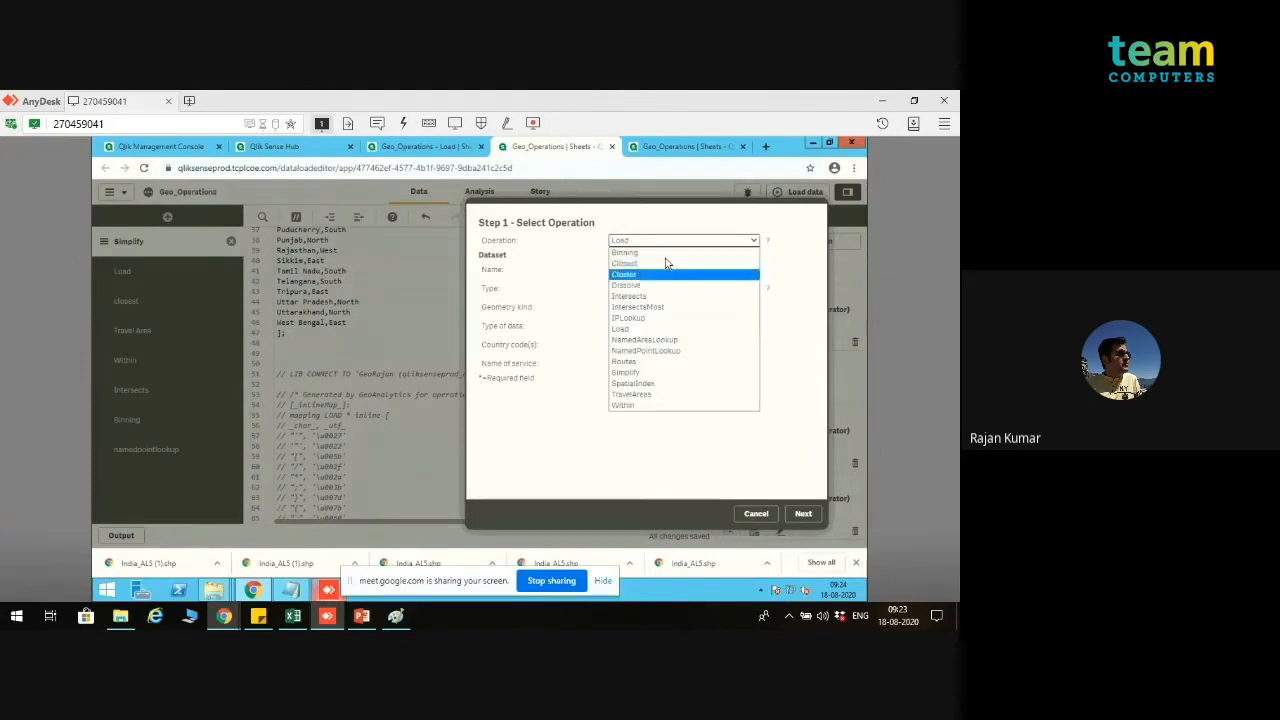
{"action": "left_click", "coordinate": [656, 372]}
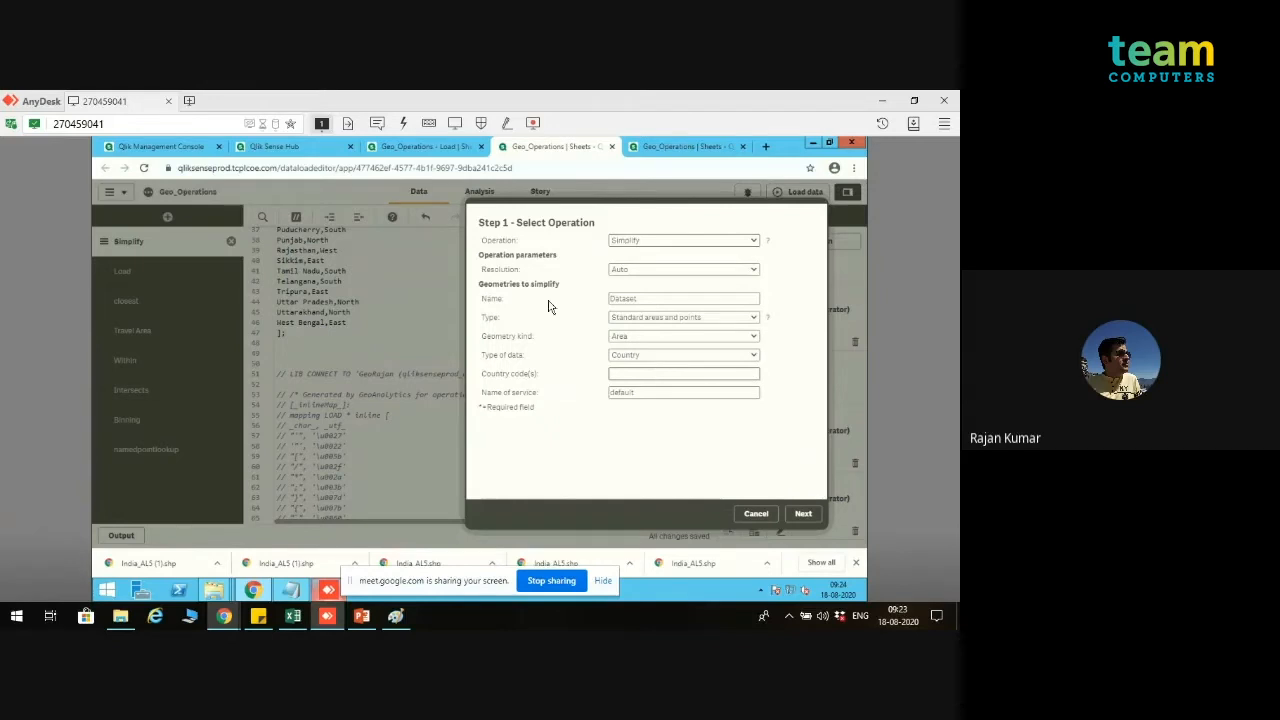
{"action": "left_click", "coordinate": [645, 318]}
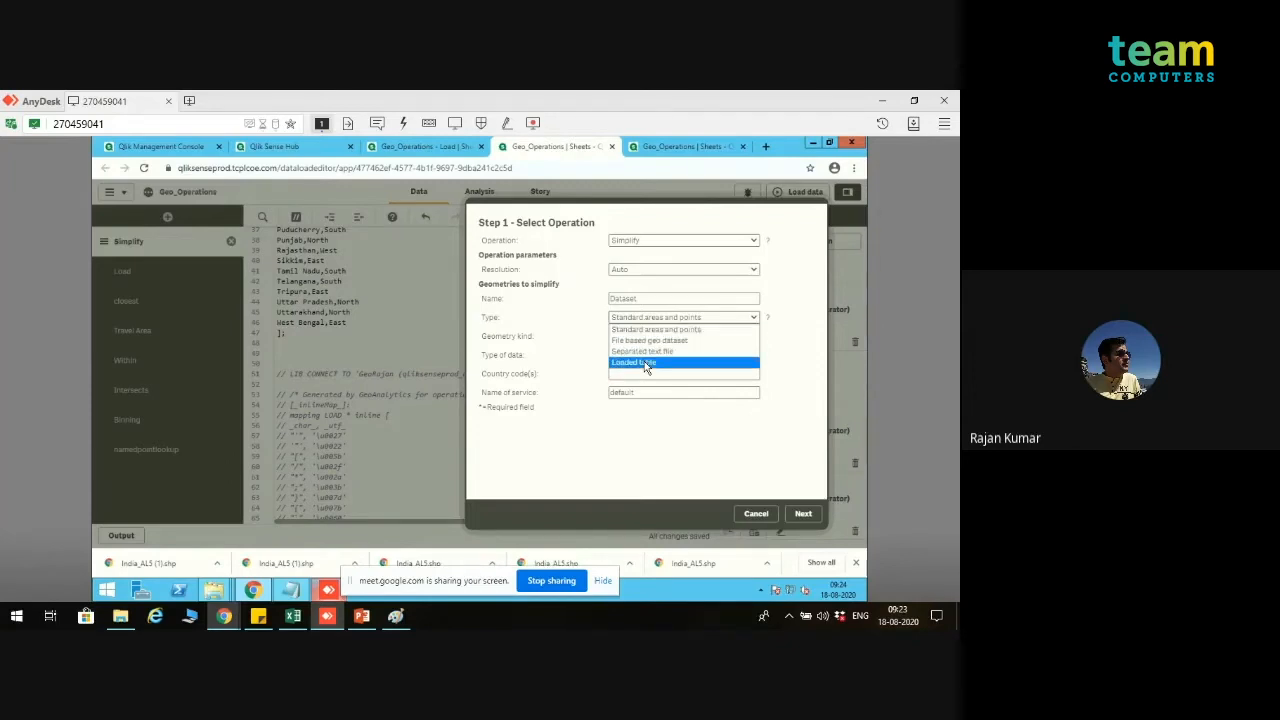
{"action": "left_click", "coordinate": [645, 366]}
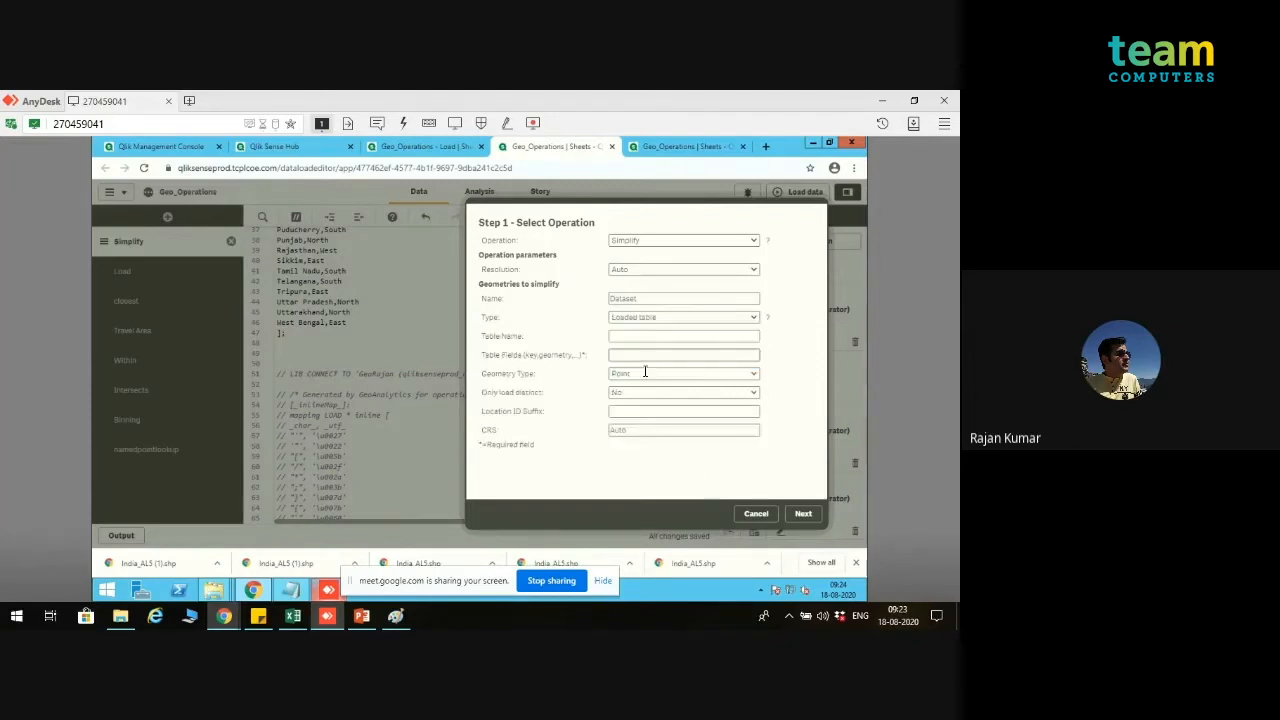
{"action": "left_click", "coordinate": [756, 514]}
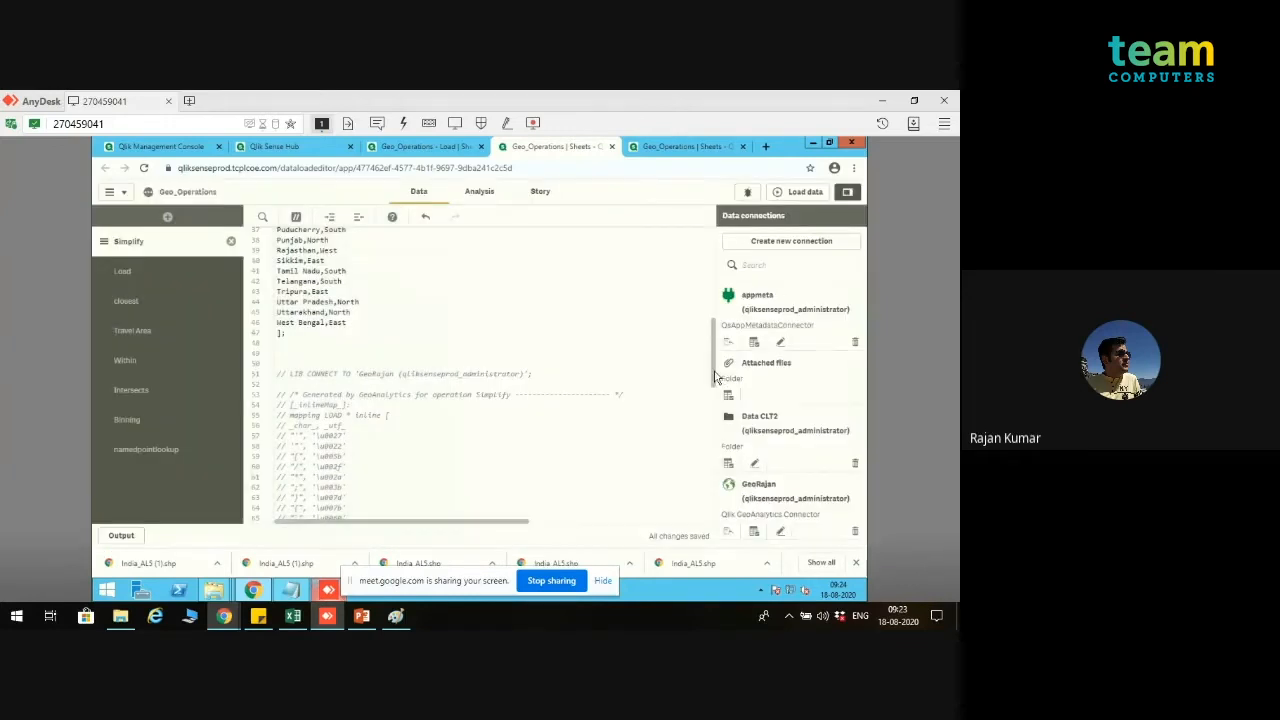
Step: Check the table name in the script, reopen the GeoAnalytics wizard, and enter table name simplify and table fields region,state_geo
{"action": "scroll", "coordinate": [702, 224], "scroll_direction": "up", "scroll_amount": 5}
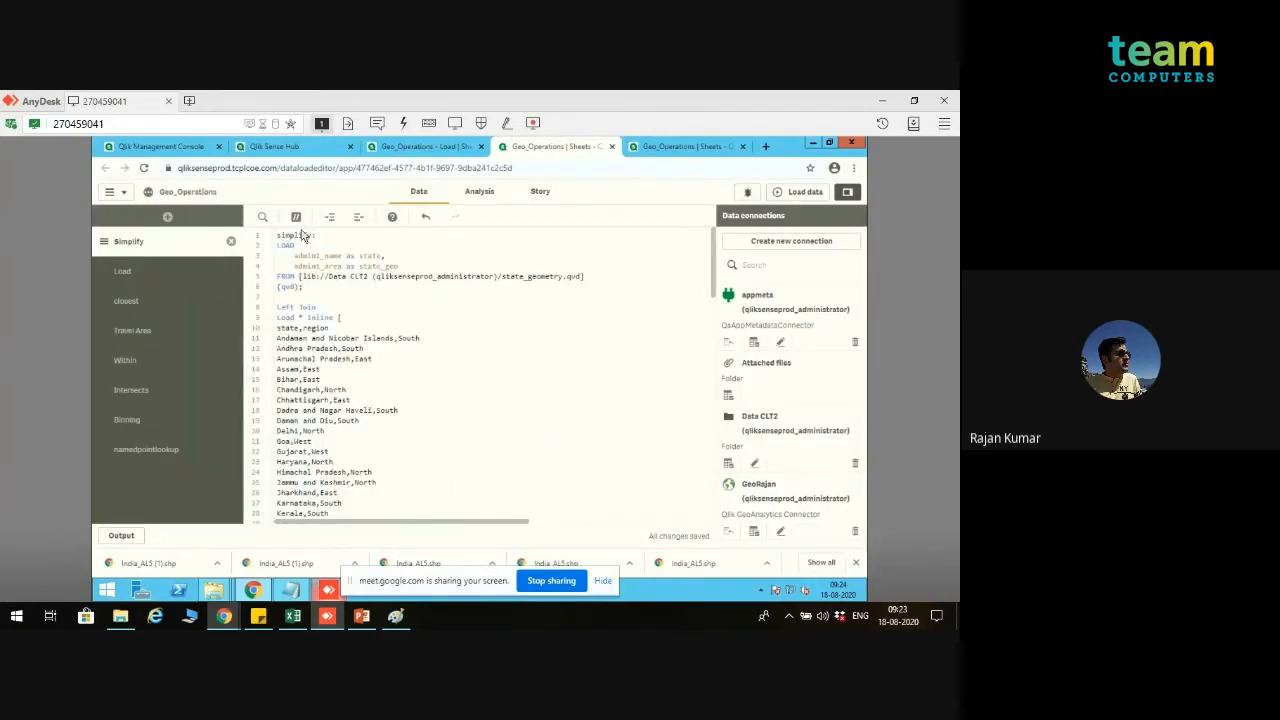
{"action": "left_click_drag", "start_coordinate": [715, 270], "coordinate": [710, 373]}
{"action": "scroll", "coordinate": [708, 373], "scroll_direction": "down", "scroll_amount": 3}
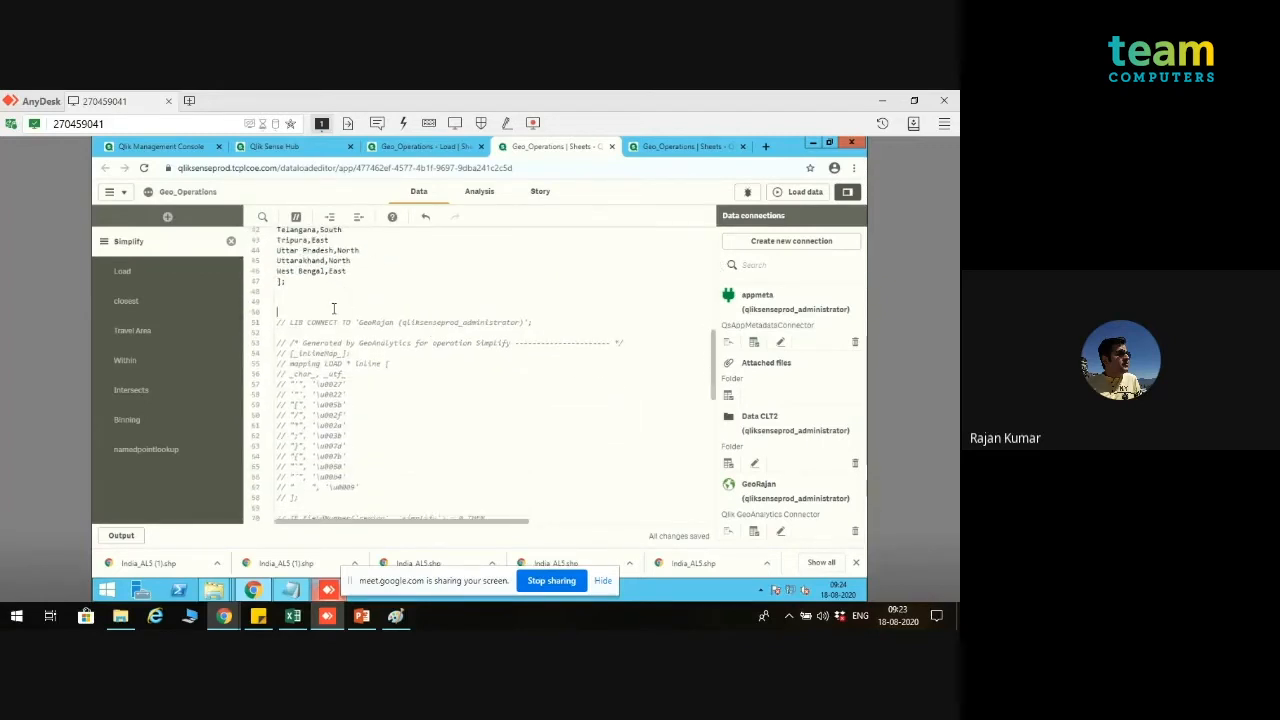
{"action": "left_click", "coordinate": [757, 525]}
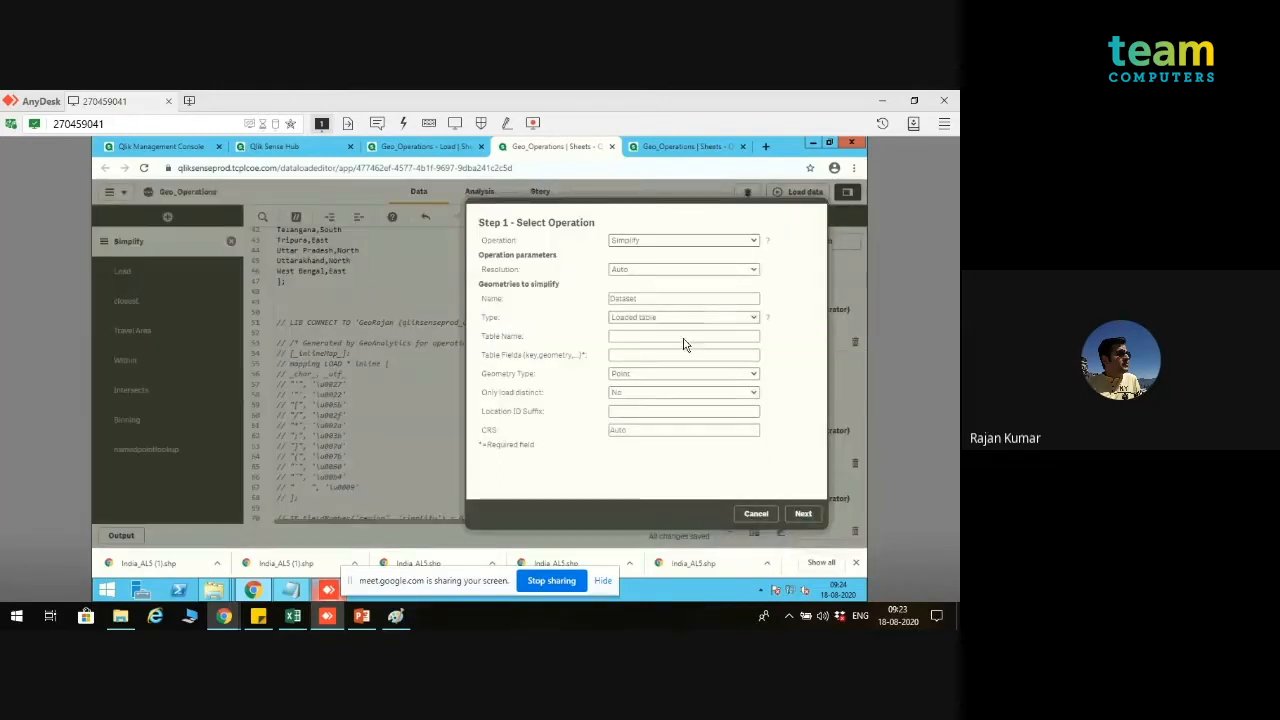
{"action": "left_click", "coordinate": [684, 338]}
{"action": "type", "text": "simplify"}
{"action": "left_click", "coordinate": [640, 358]}
{"action": "type", "text": "ke"}
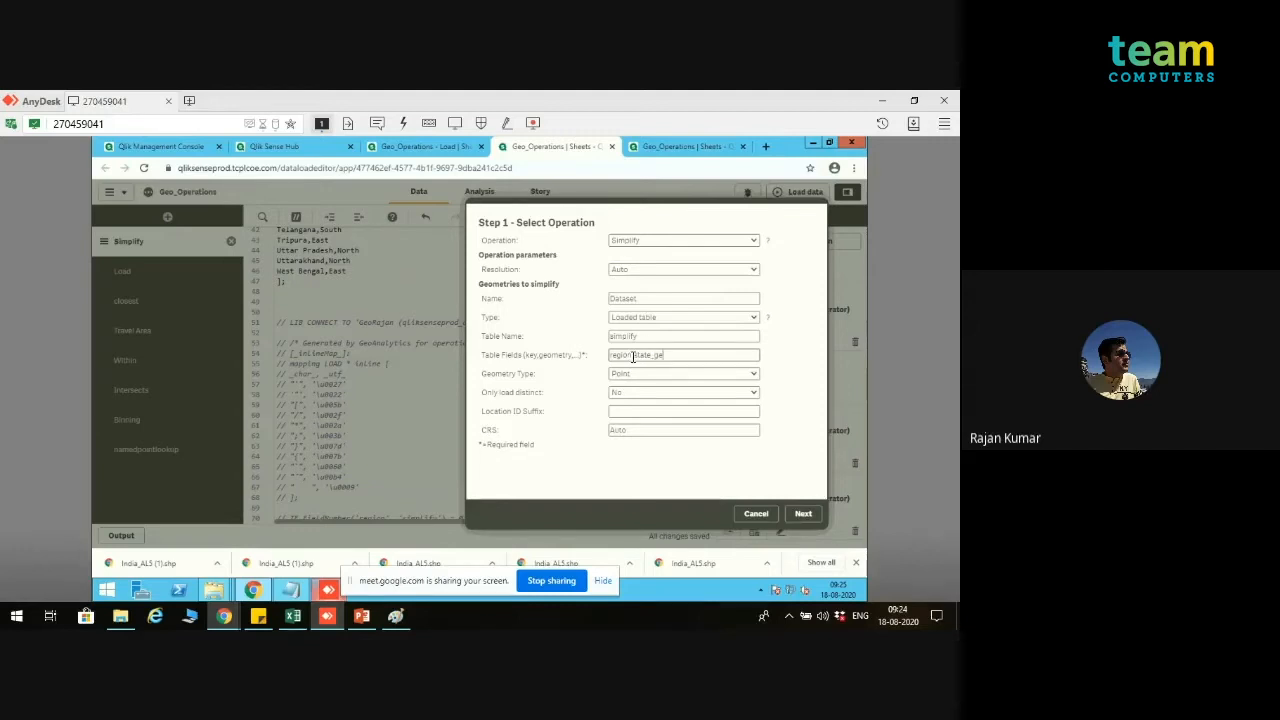
{"action": "type", "text": "o"}
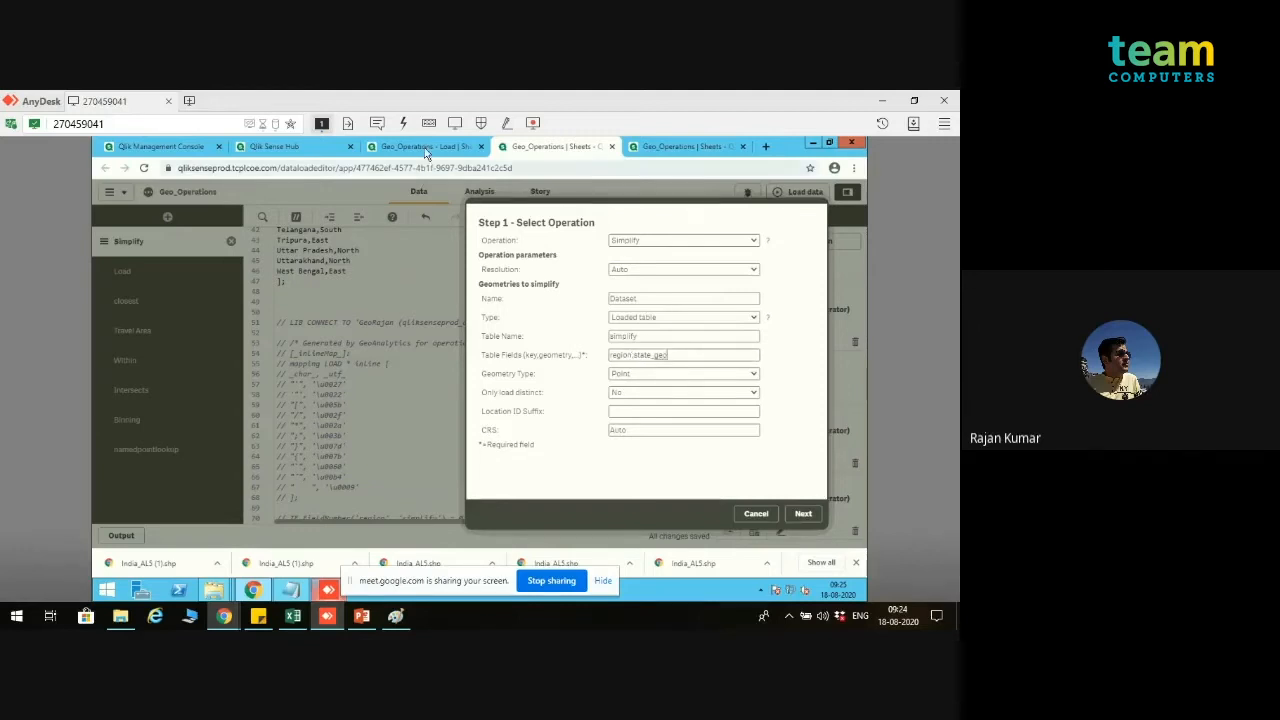
Step: Check the simplify table's state and state_geo contents in the data model viewer, and return to the Simplify operation settings
{"action": "left_click", "coordinate": [425, 153]}
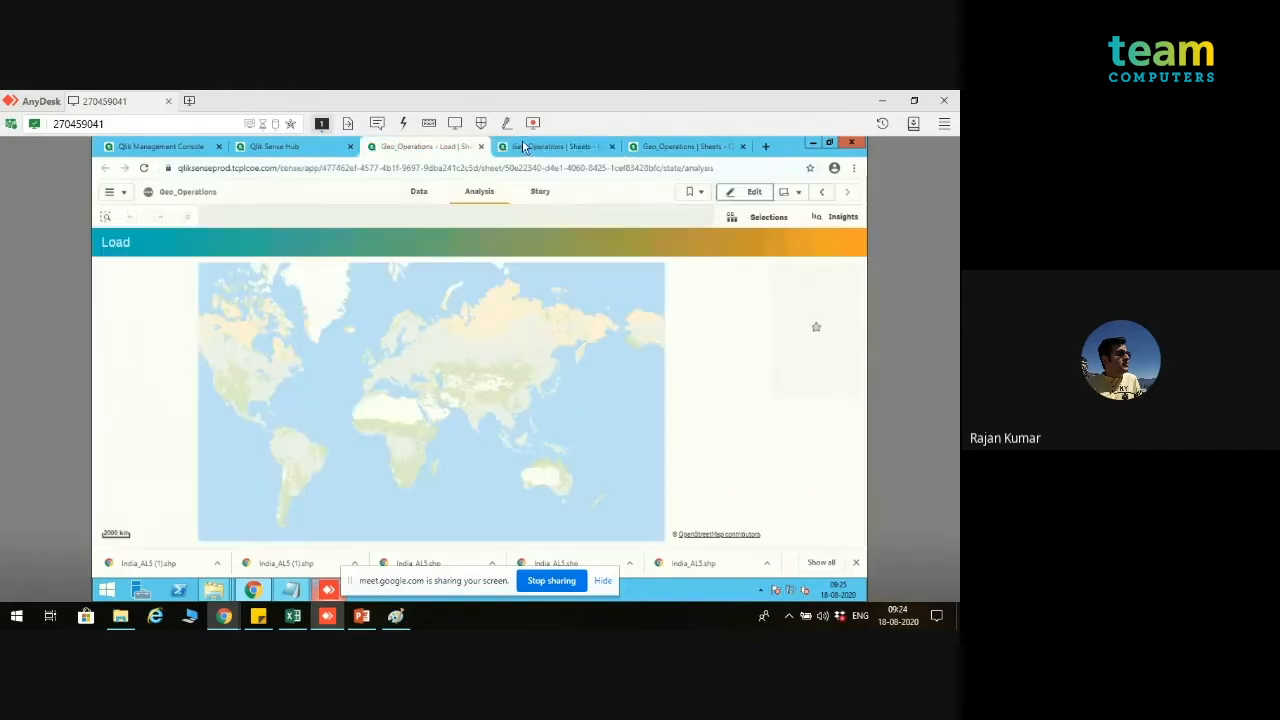
{"action": "left_click", "coordinate": [524, 148]}
{"action": "left_click", "coordinate": [657, 151]}
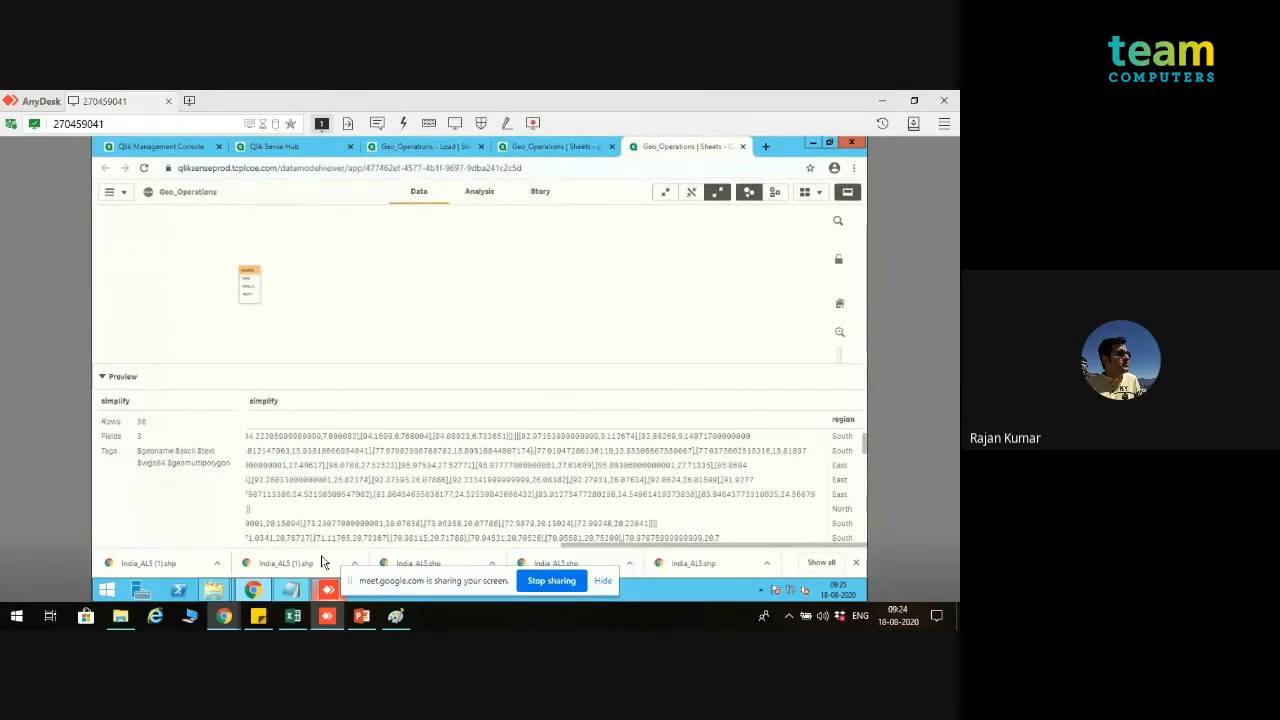
{"action": "left_click_drag", "start_coordinate": [636, 545], "coordinate": [322, 562]}
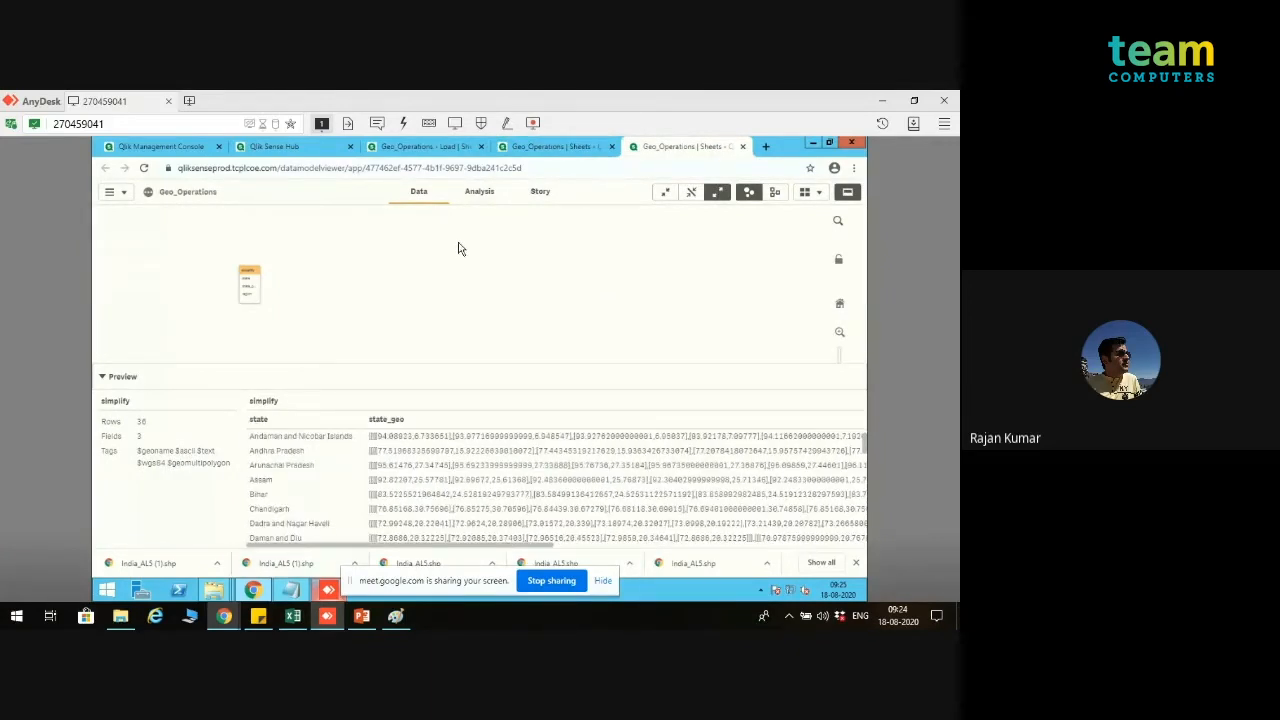
{"action": "left_click", "coordinate": [533, 150]}
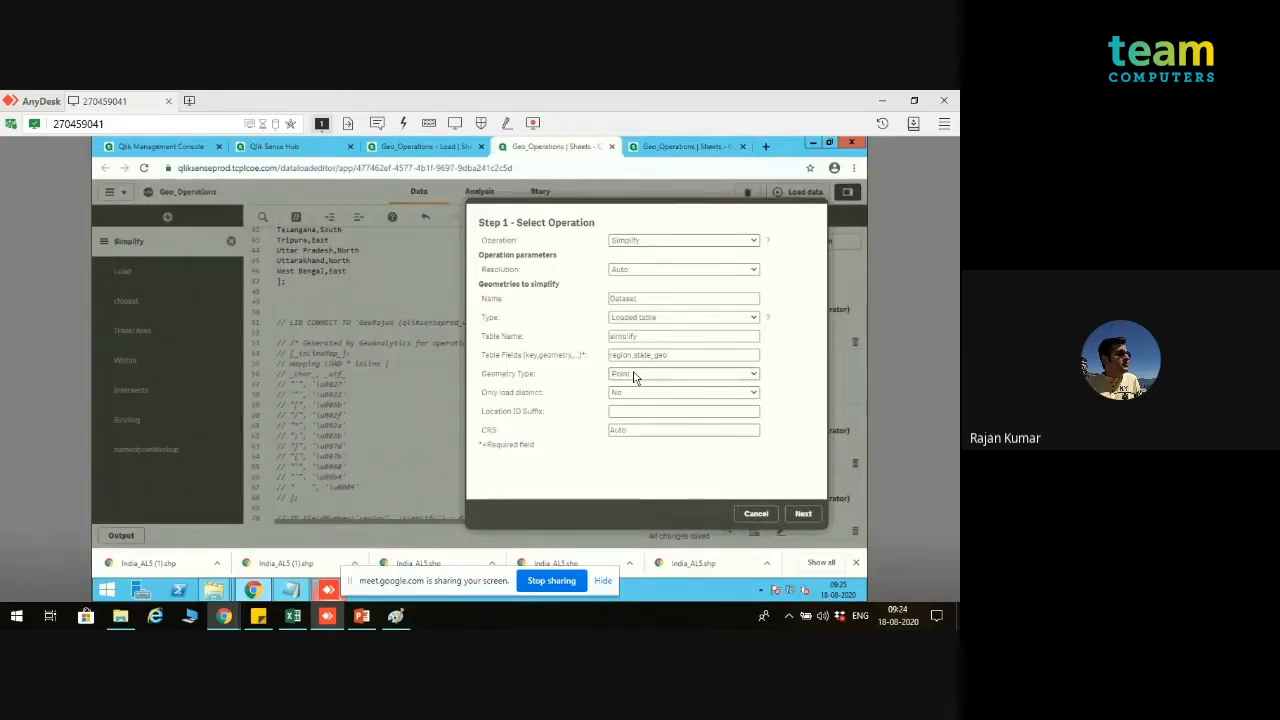
Step: Set the geometry type to Polygon and Only load distinct to Yes, and continue to the data selection
{"action": "left_click", "coordinate": [633, 377]}
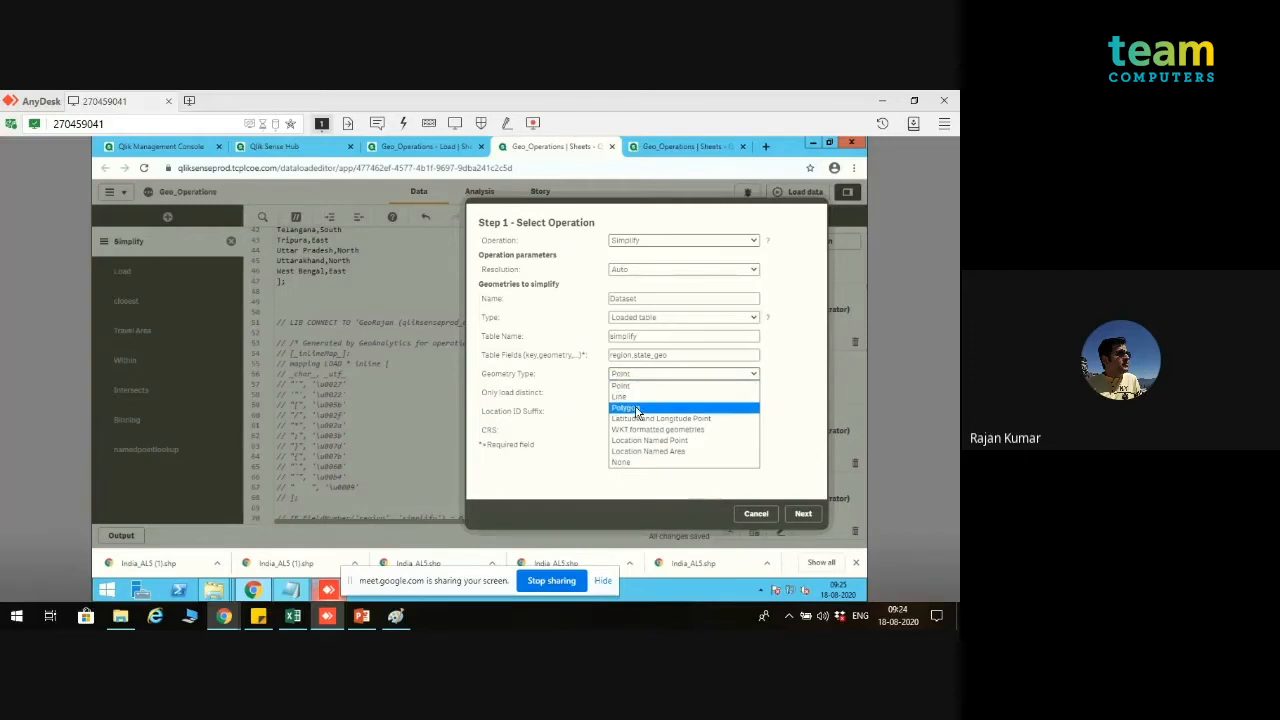
{"action": "left_click", "coordinate": [636, 409]}
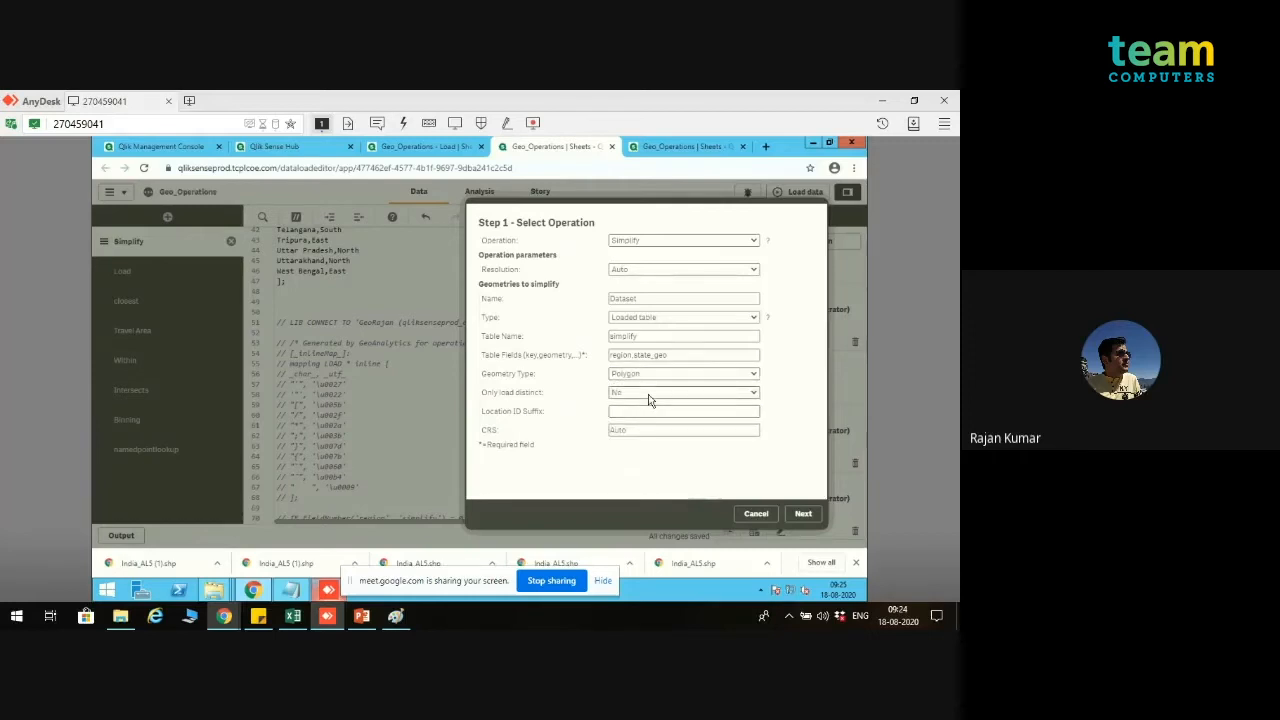
{"action": "left_click", "coordinate": [648, 398]}
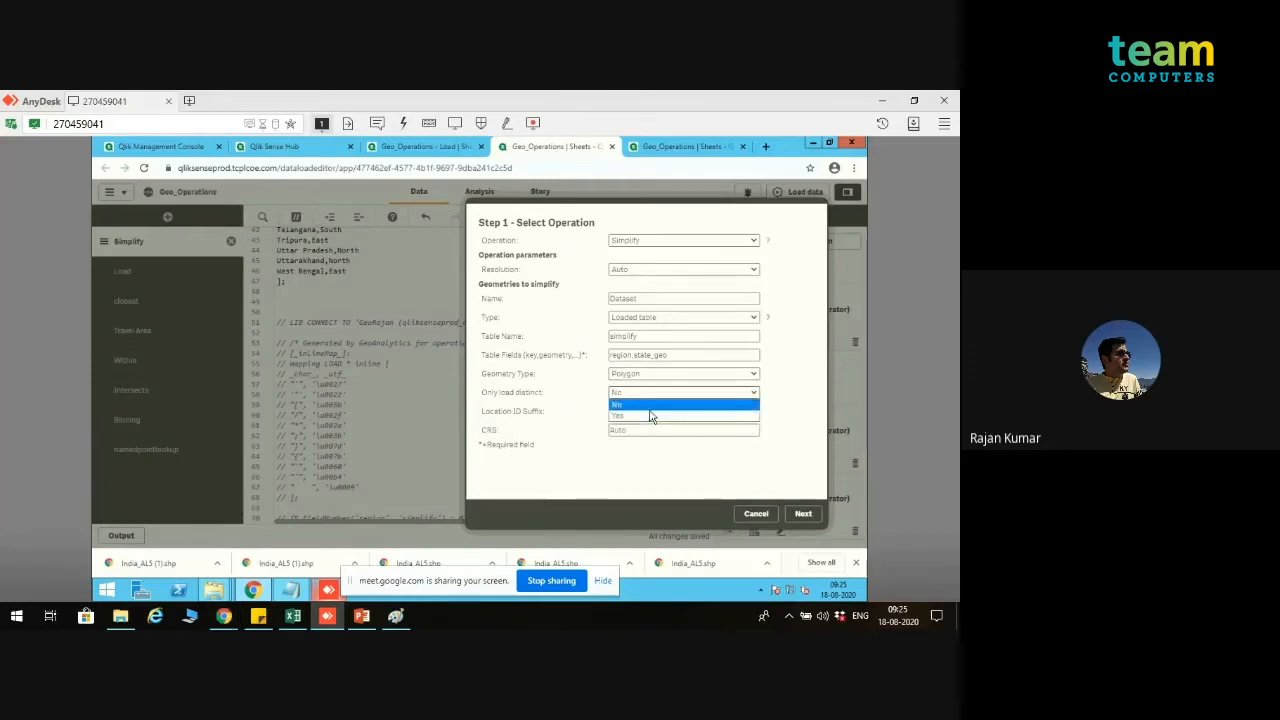
{"action": "left_click", "coordinate": [650, 409]}
{"action": "left_click", "coordinate": [665, 395]}
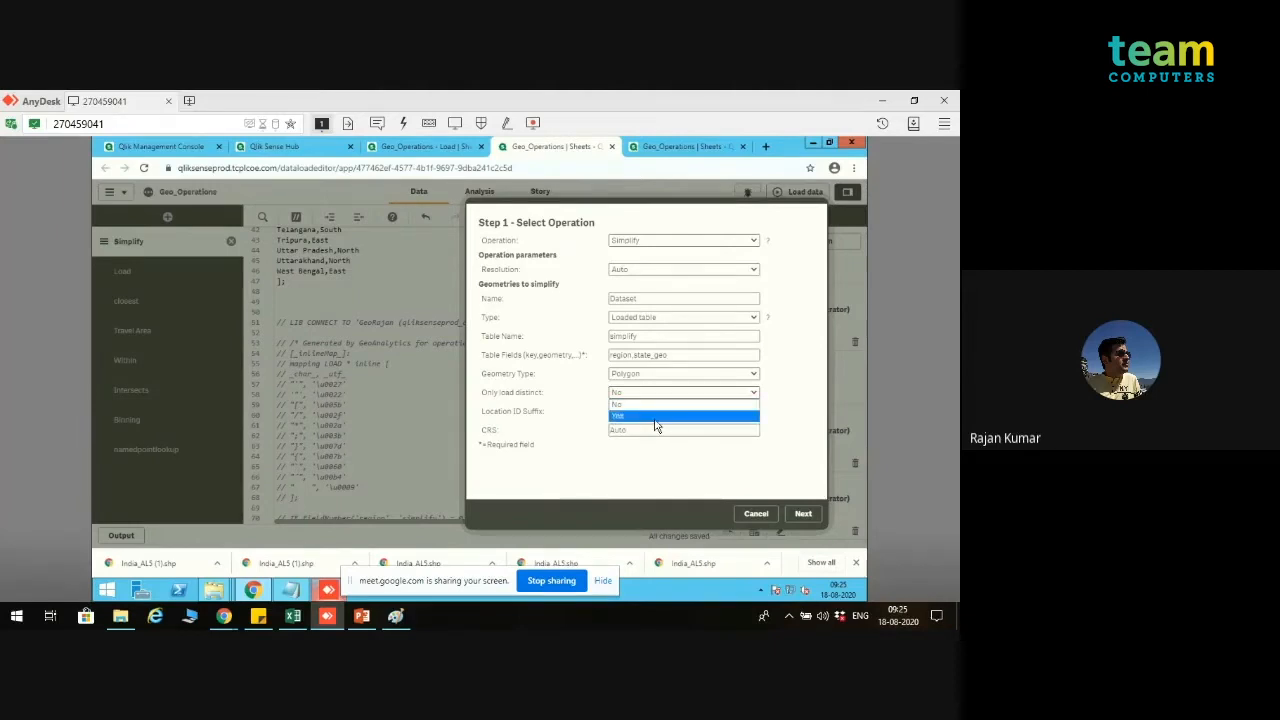
{"action": "left_click", "coordinate": [657, 423]}
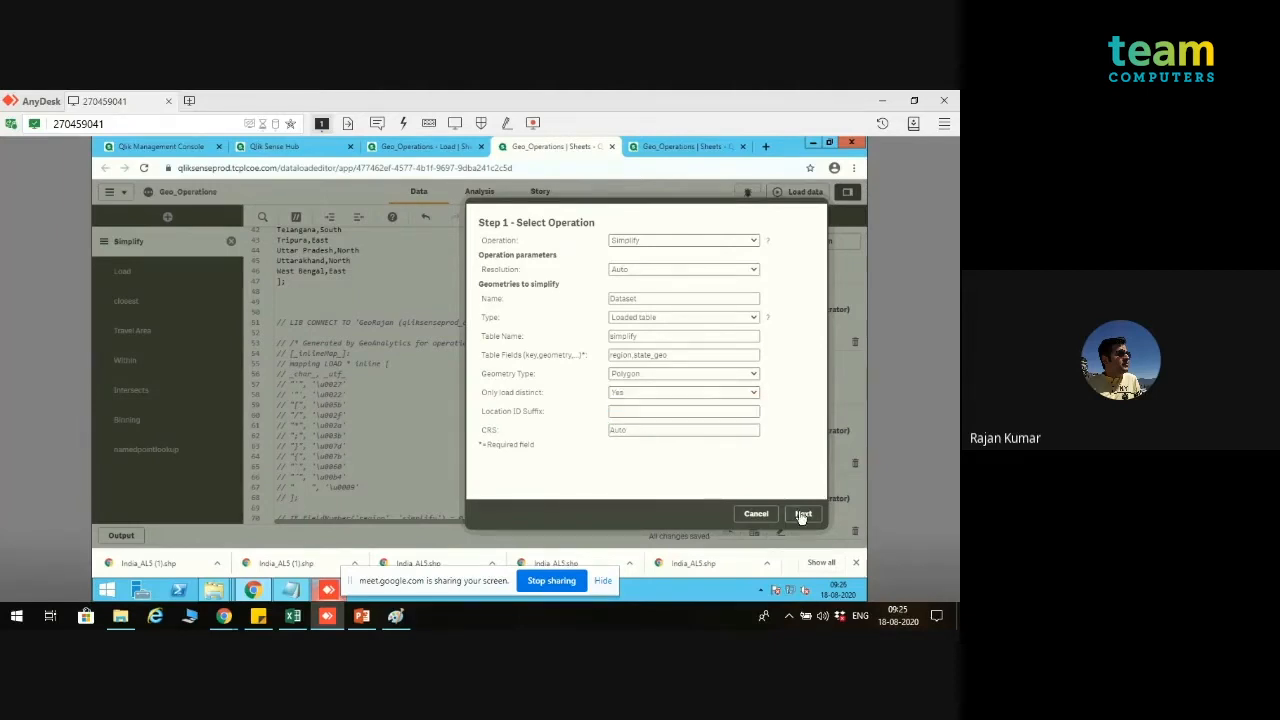
{"action": "left_click", "coordinate": [802, 514]}
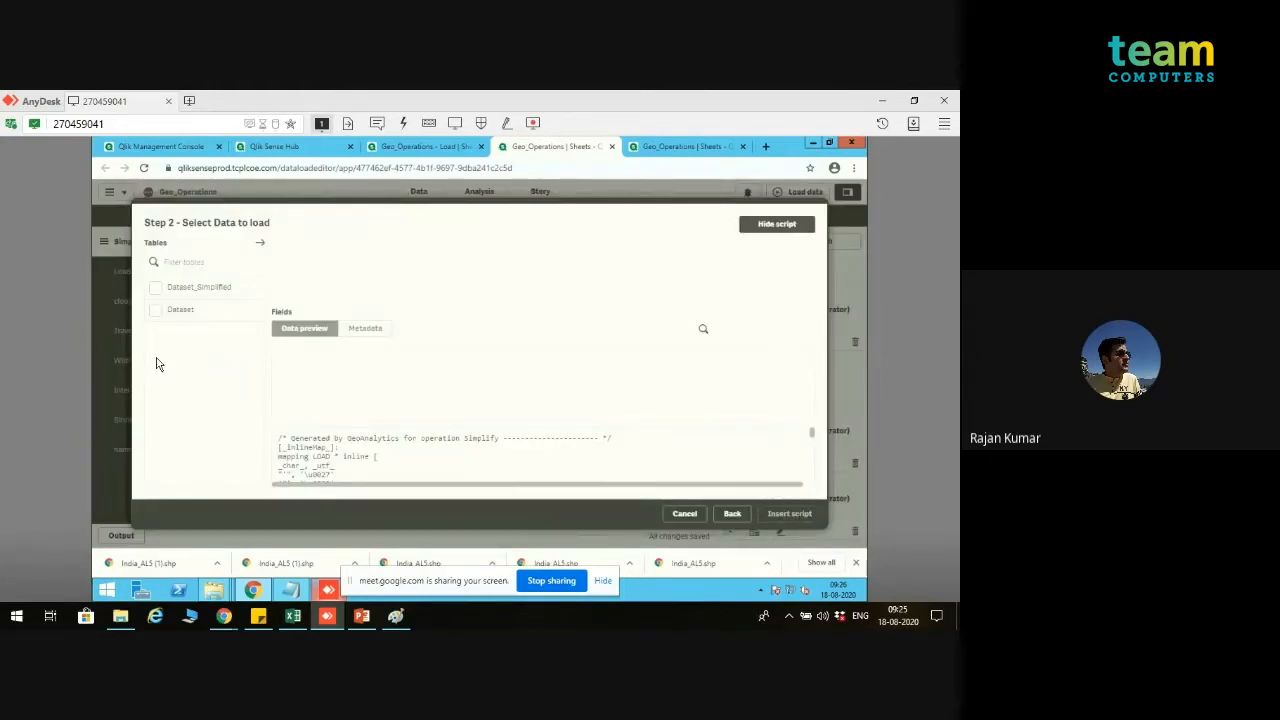
Step: Select the Dataset_Simplified table with its region and Dataset_Simplified_Geometry fields and insert the generated script
{"action": "left_click", "coordinate": [156, 311]}
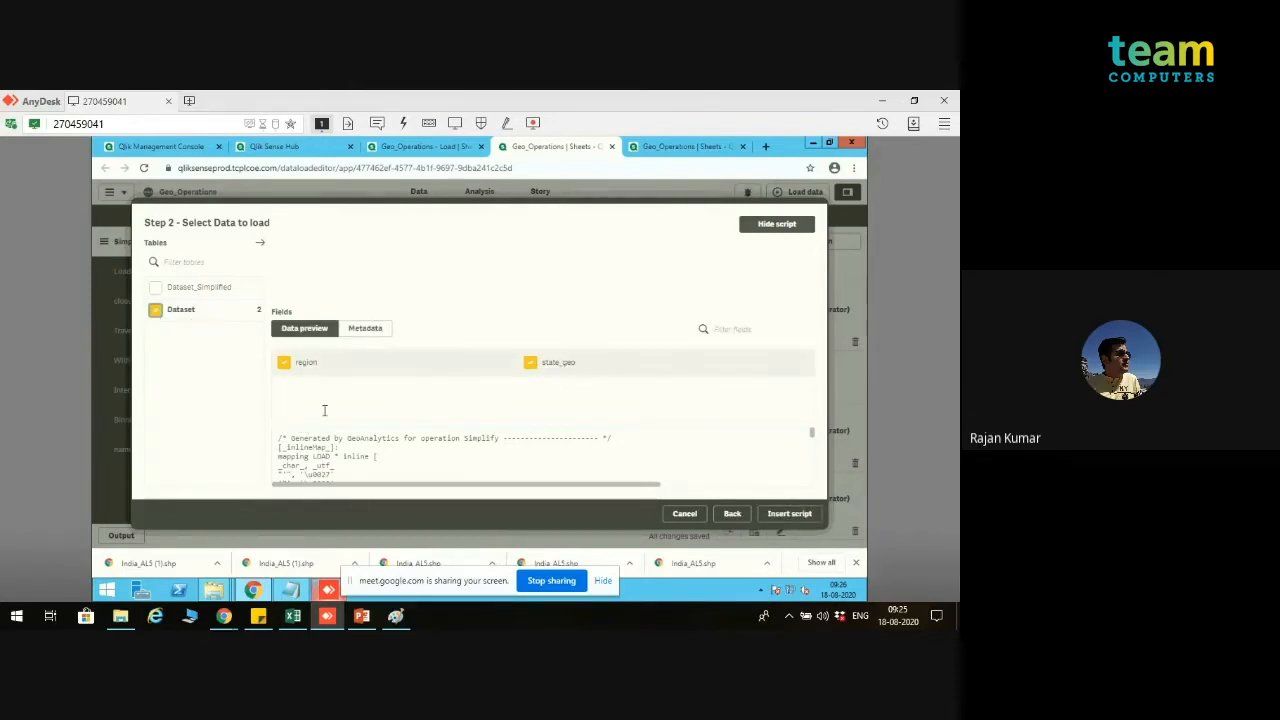
{"action": "left_click", "coordinate": [156, 288]}
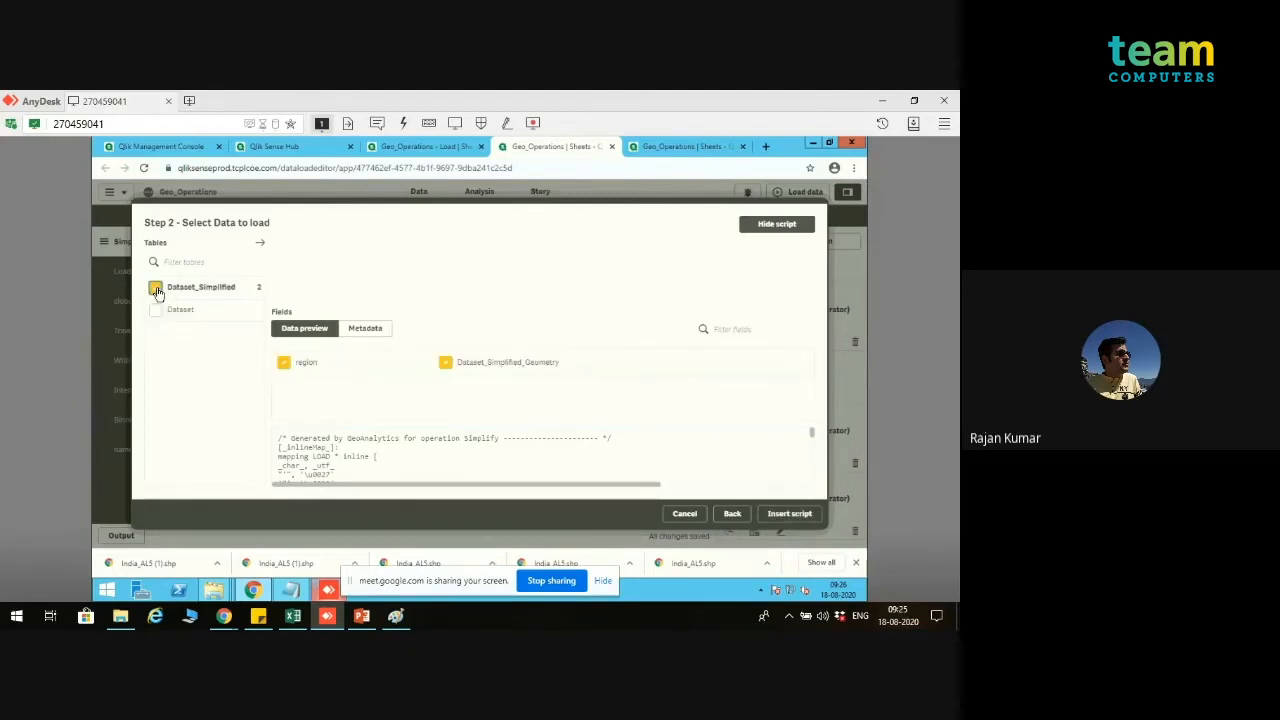
{"action": "left_click", "coordinate": [806, 517]}
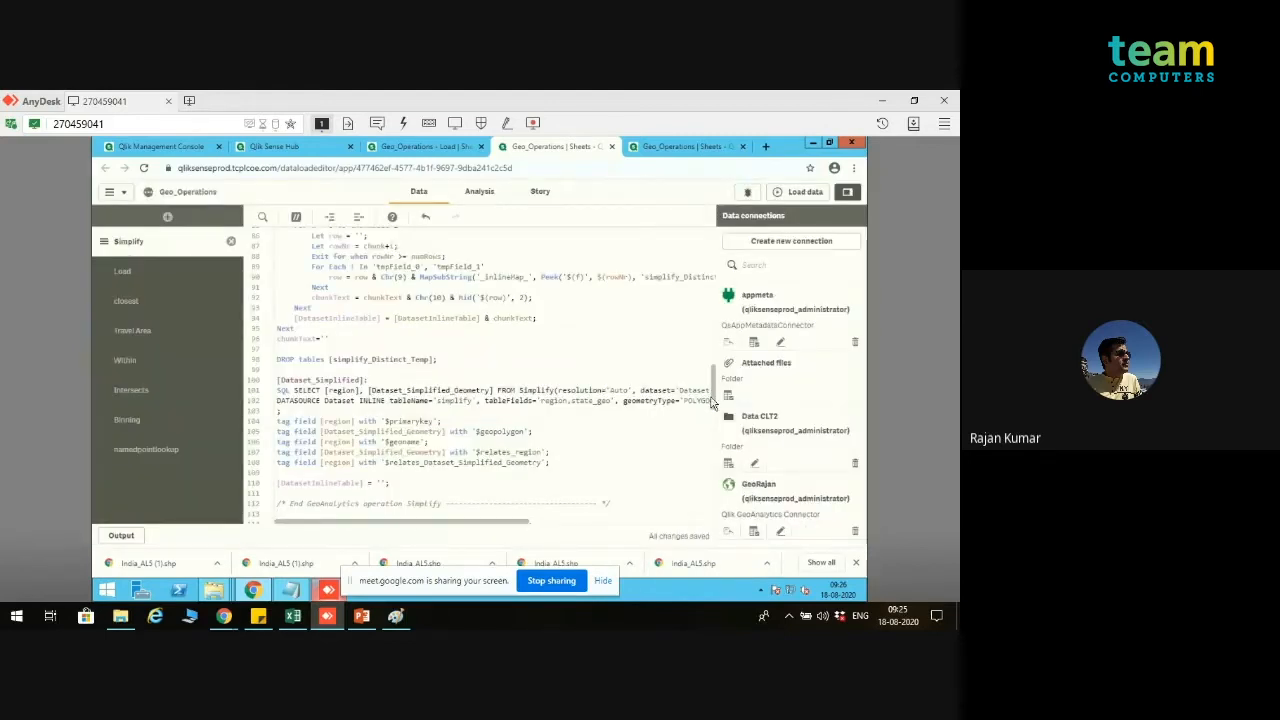
Step: Run the data load with the inserted Simplify script and close the progress window
{"action": "scroll", "coordinate": [708, 503], "scroll_direction": "down", "scroll_amount": 7}
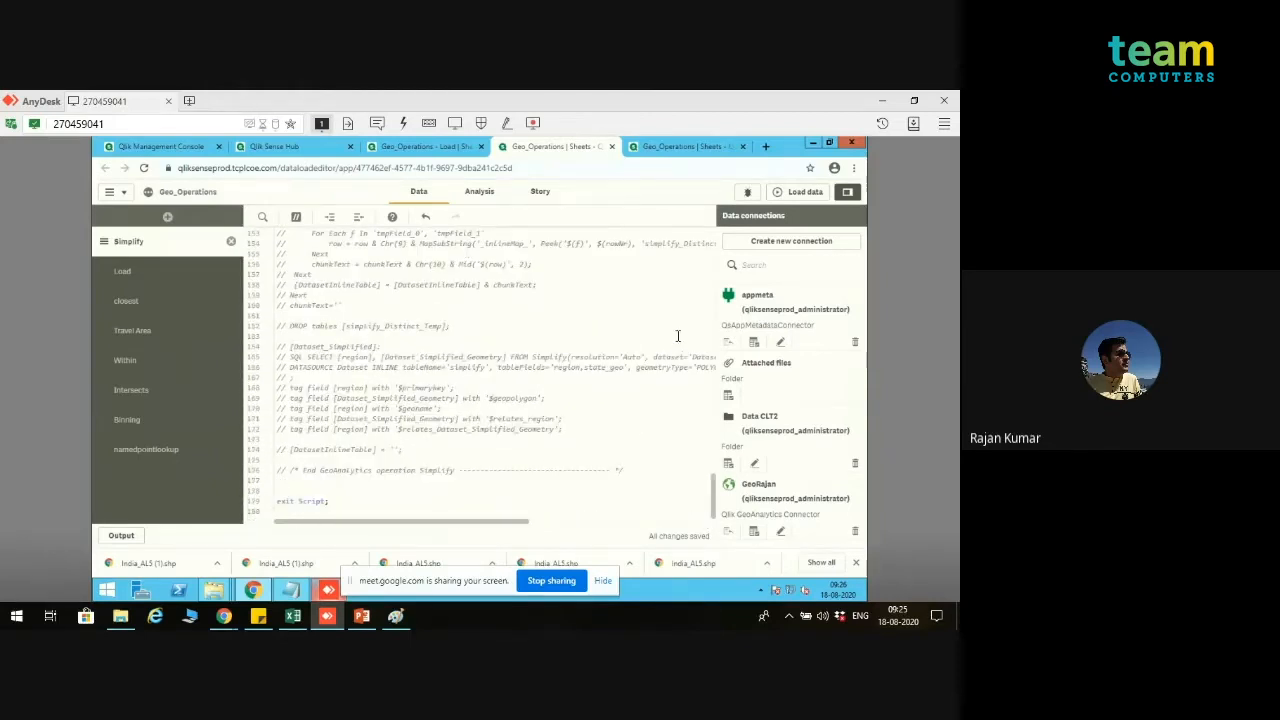
{"action": "left_click", "coordinate": [803, 195]}
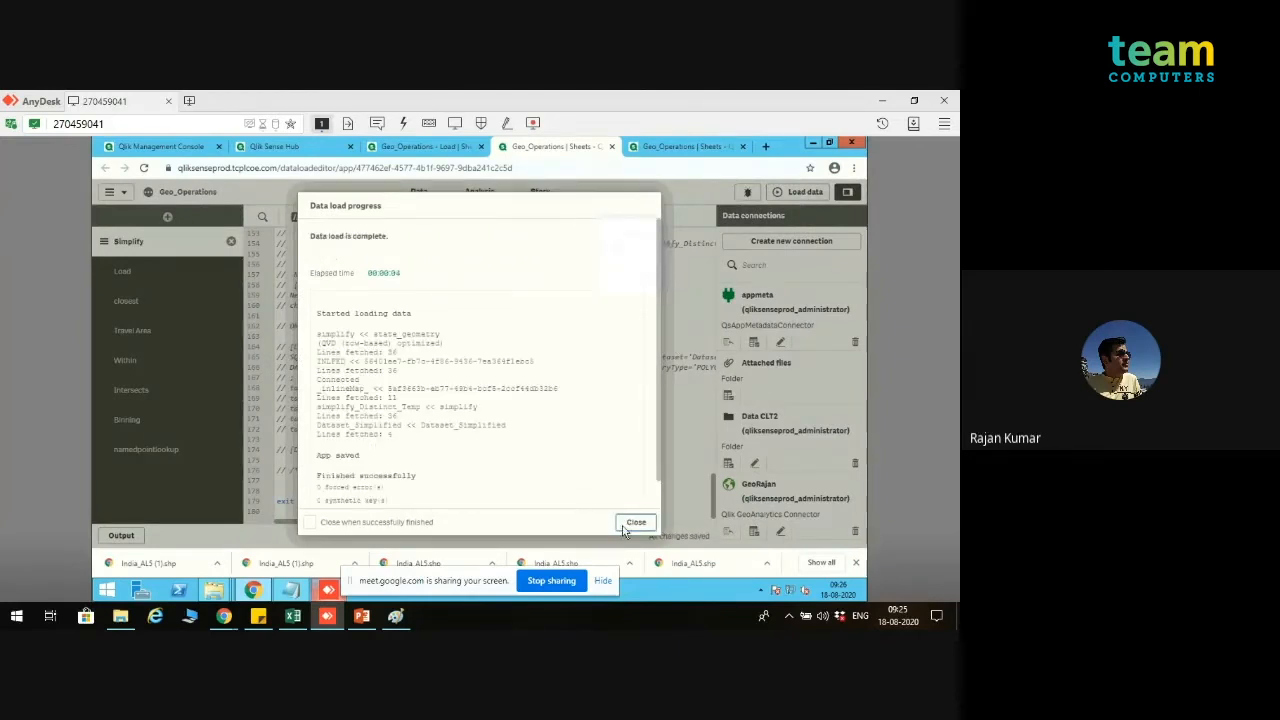
{"action": "left_click", "coordinate": [636, 523]}
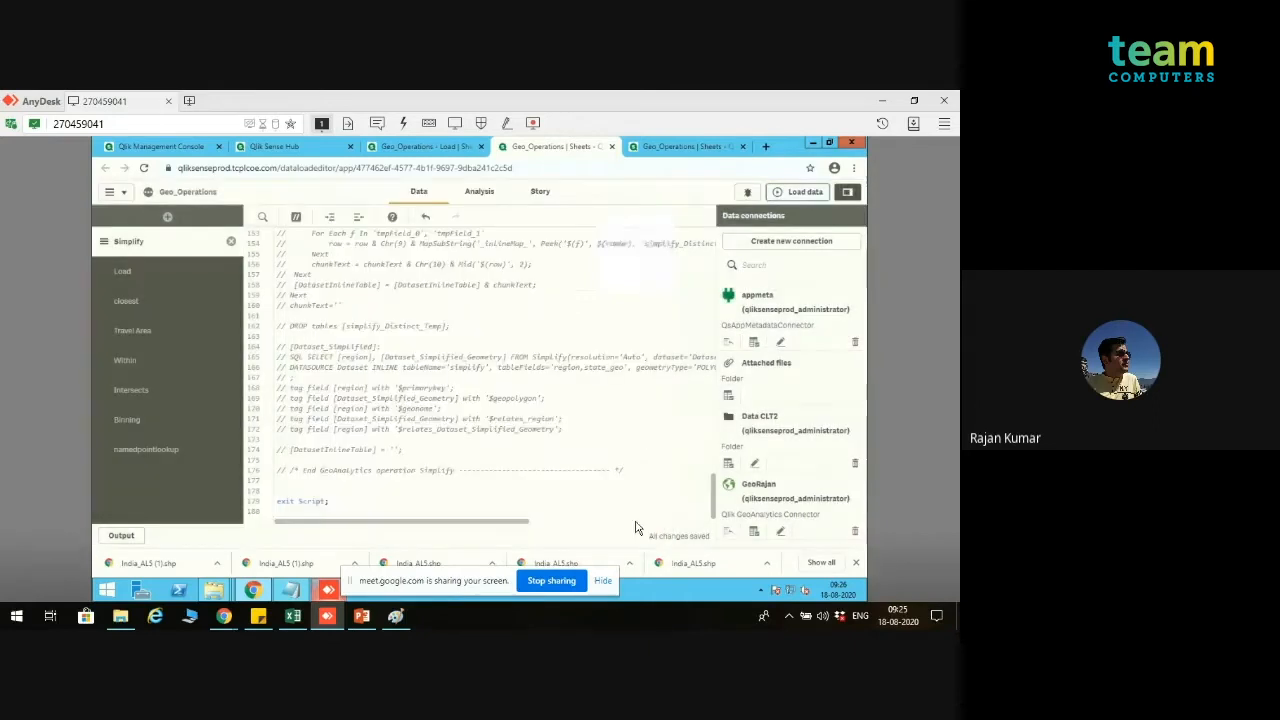
Step: Examine the link between Dataset_Simplified and simplify and the region field's details in the data model viewer
{"action": "left_click", "coordinate": [681, 146]}
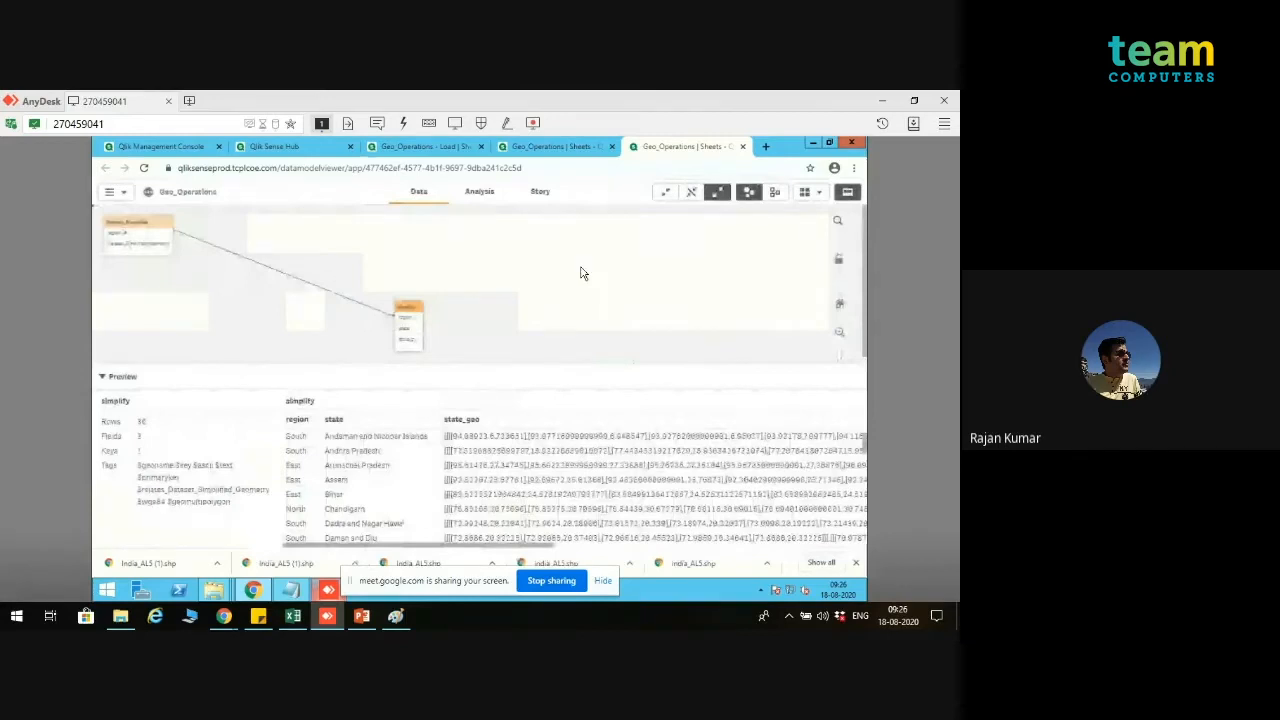
{"action": "left_click", "coordinate": [420, 311]}
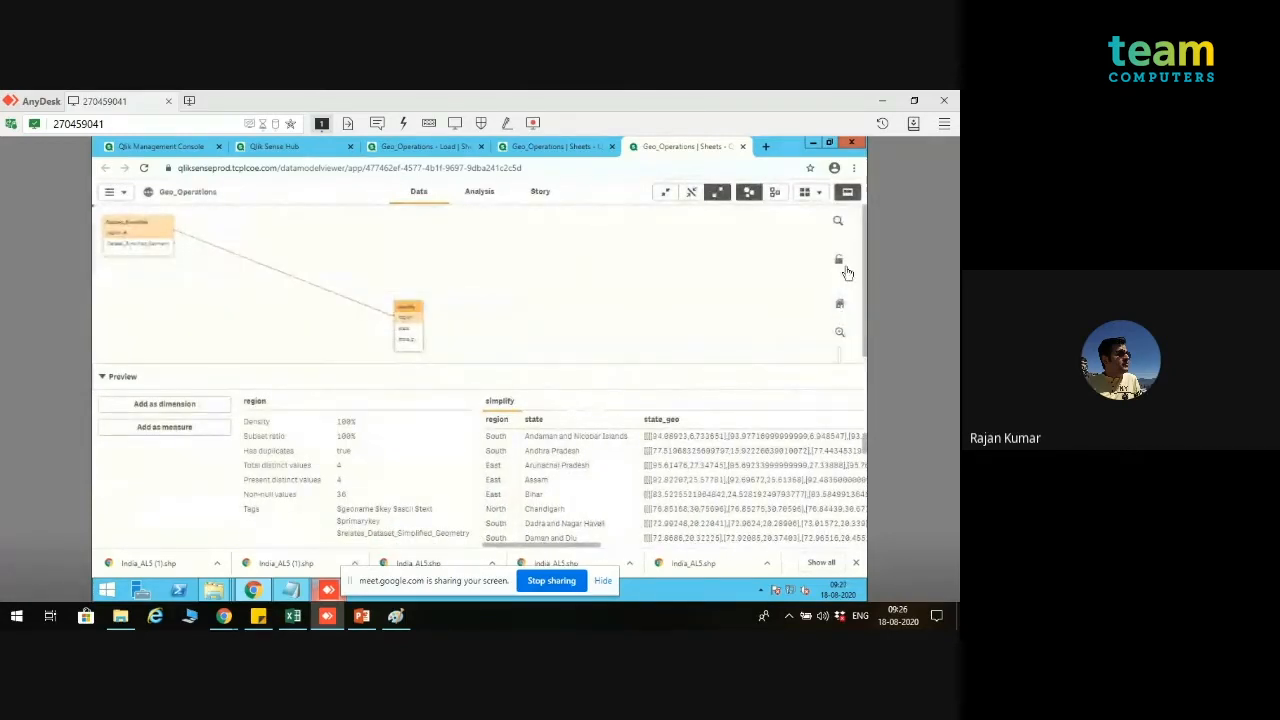
Step: Move the simplify table closer to Dataset_Simplified in the data model, and preview the rows of Dataset_Simplified
{"action": "left_click", "coordinate": [843, 340]}
{"action": "left_click", "coordinate": [843, 340]}
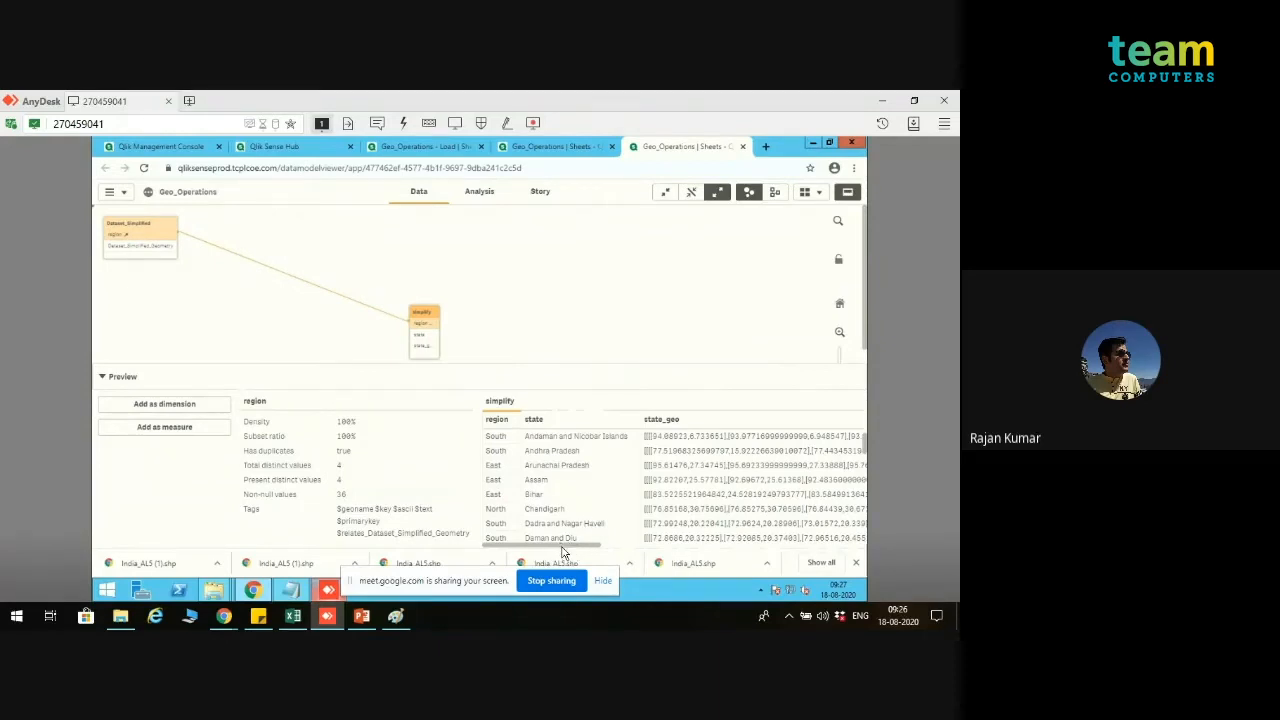
{"action": "left_click_drag", "start_coordinate": [424, 316], "coordinate": [399, 311]}
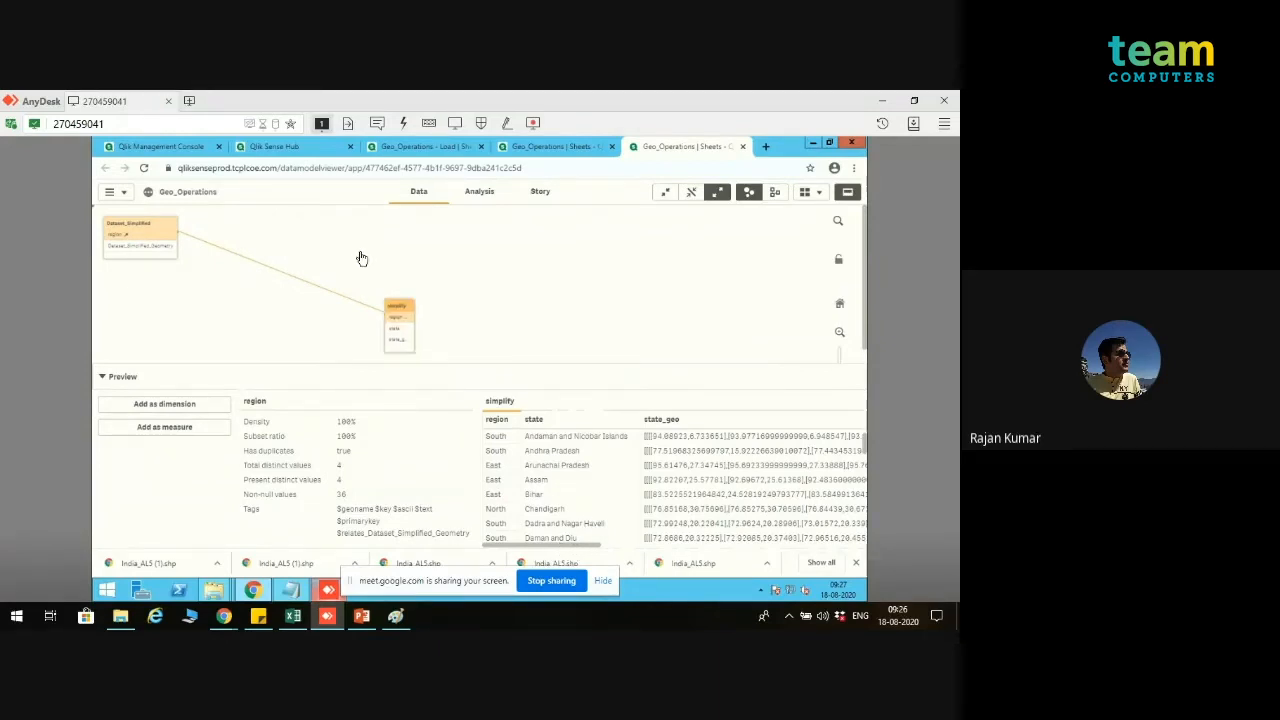
{"action": "left_click_drag", "start_coordinate": [362, 258], "coordinate": [362, 259]}
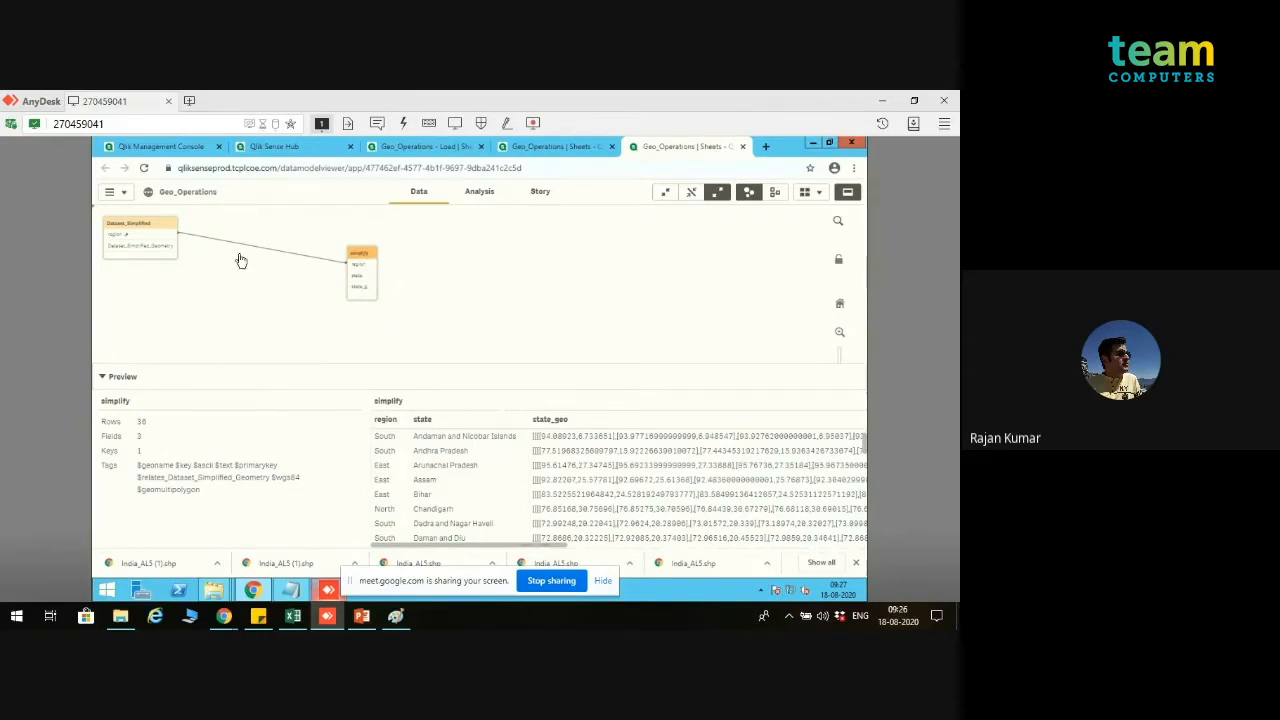
{"action": "left_click", "coordinate": [151, 231]}
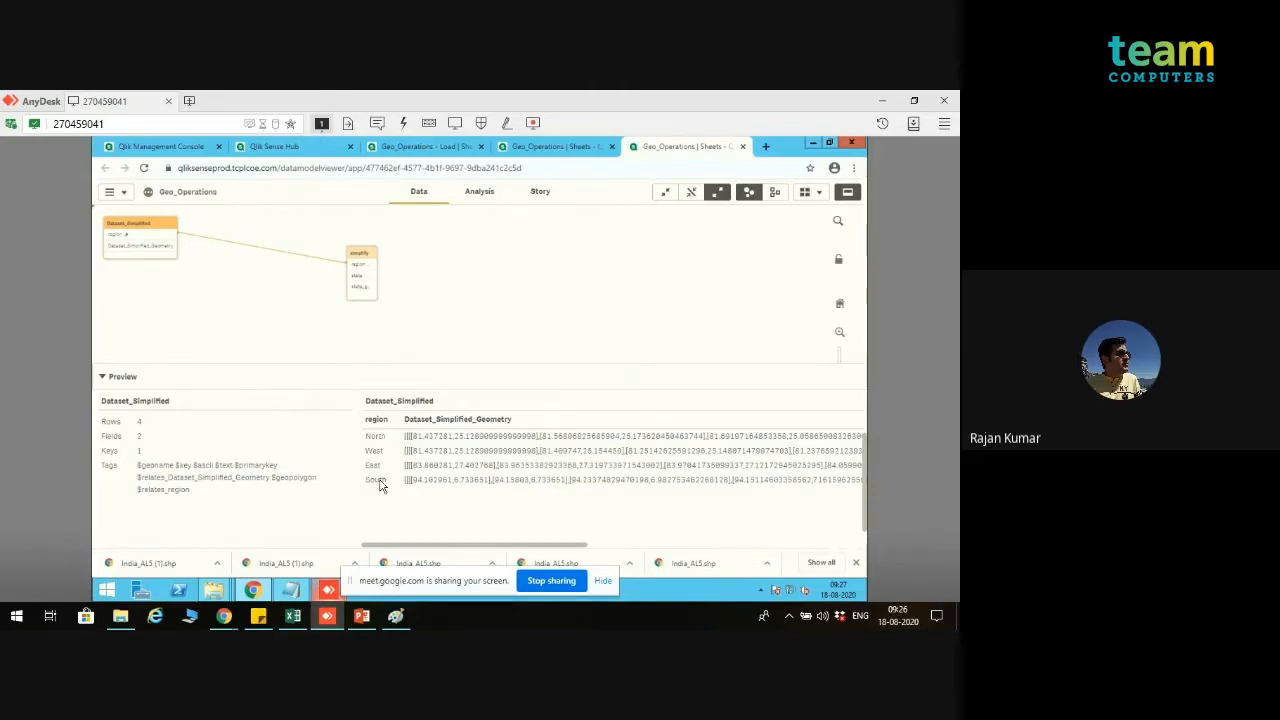
Step: Go to the app's analysis view and open the Simplify sheet with its region map
{"action": "left_click", "coordinate": [440, 148]}
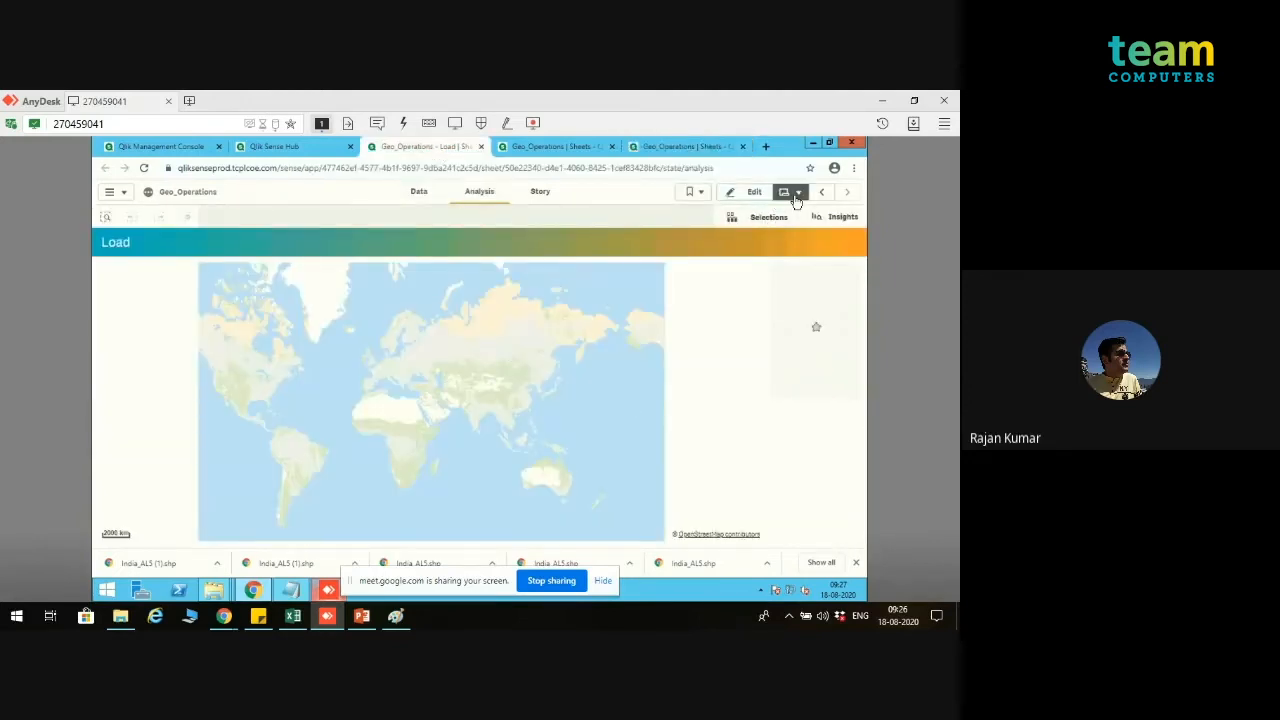
{"action": "left_click", "coordinate": [795, 194]}
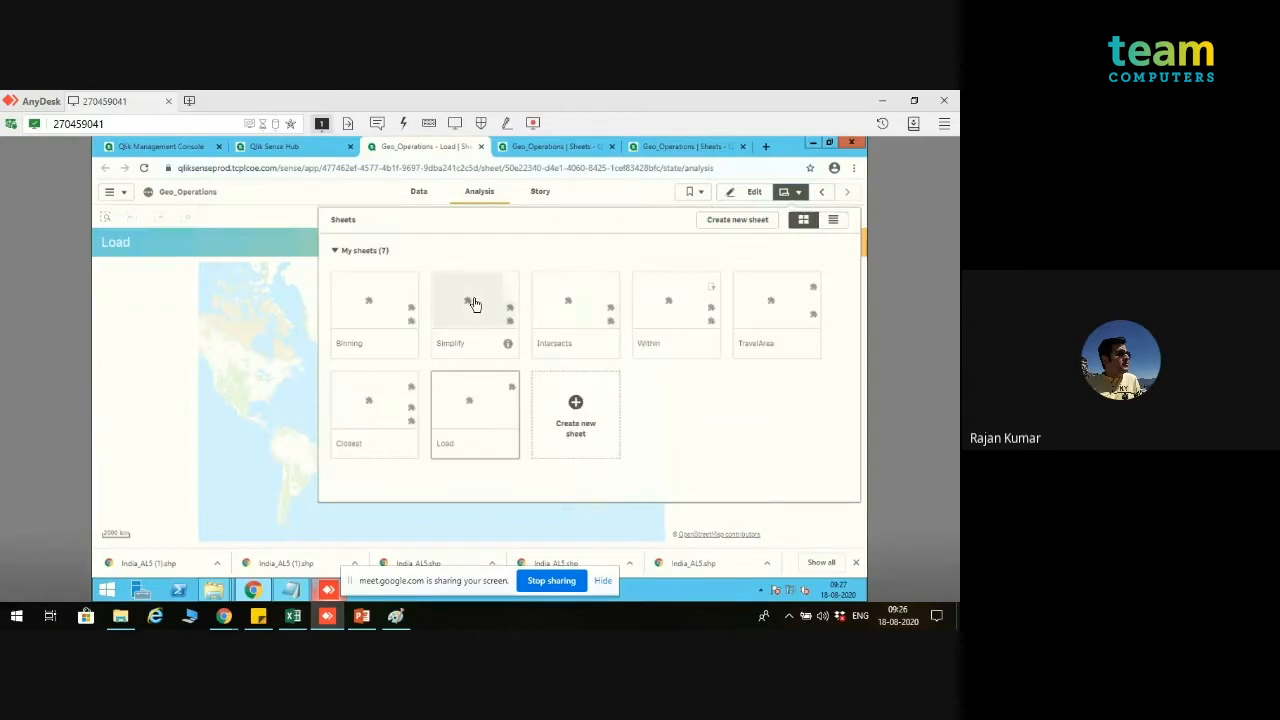
{"action": "left_click", "coordinate": [475, 305]}
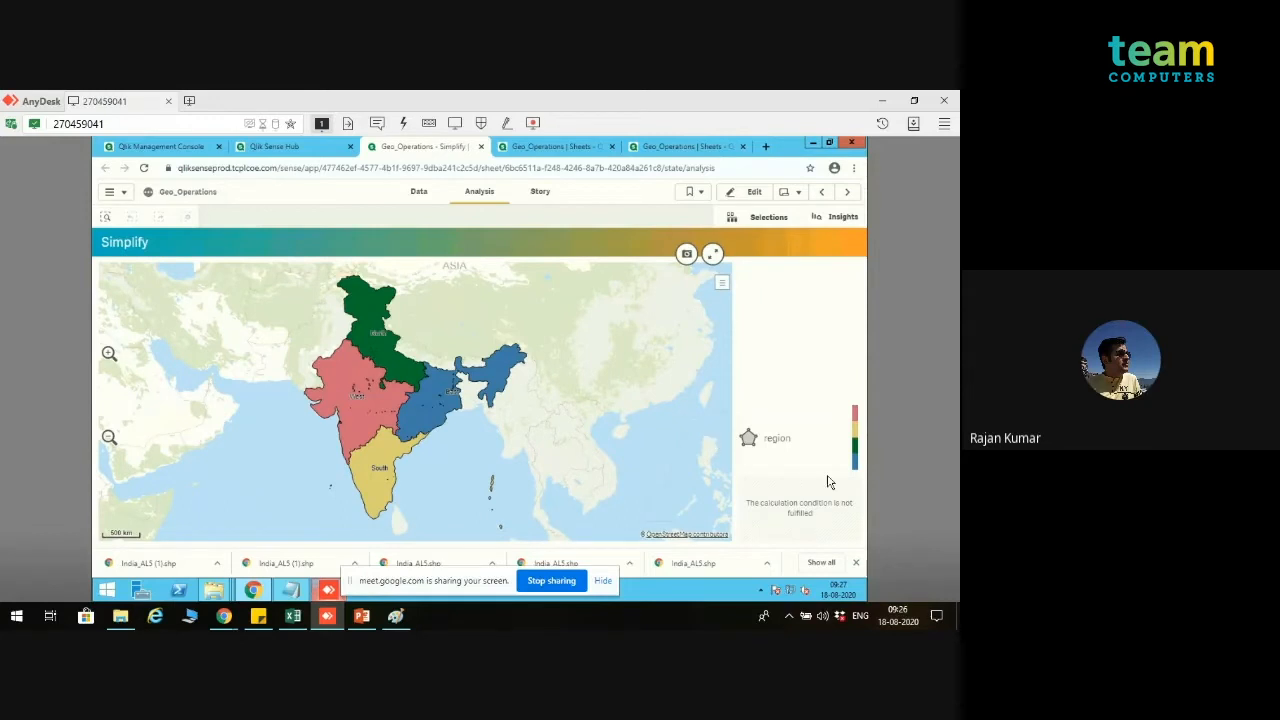
Step: Inspect the ID dimension and Location ID settings of the Simplify sheet's region area layer, and leave sheet editing
{"action": "left_click", "coordinate": [739, 193]}
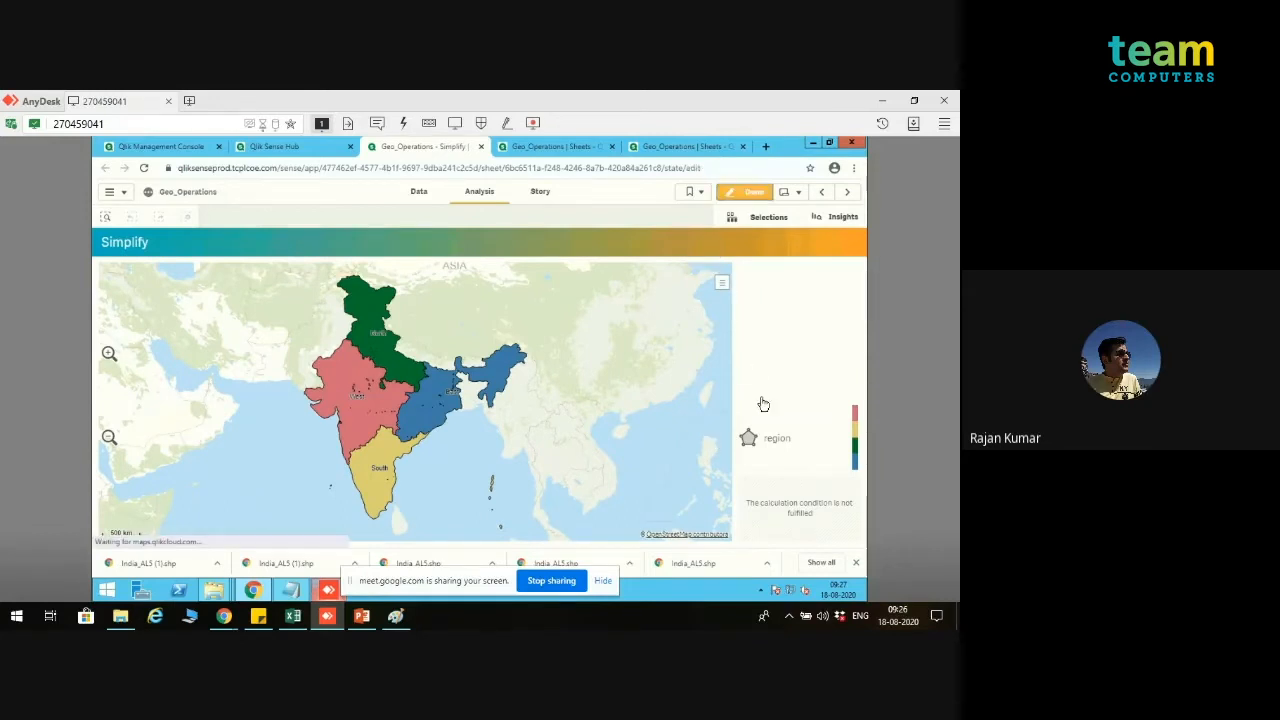
{"action": "left_click", "coordinate": [654, 409]}
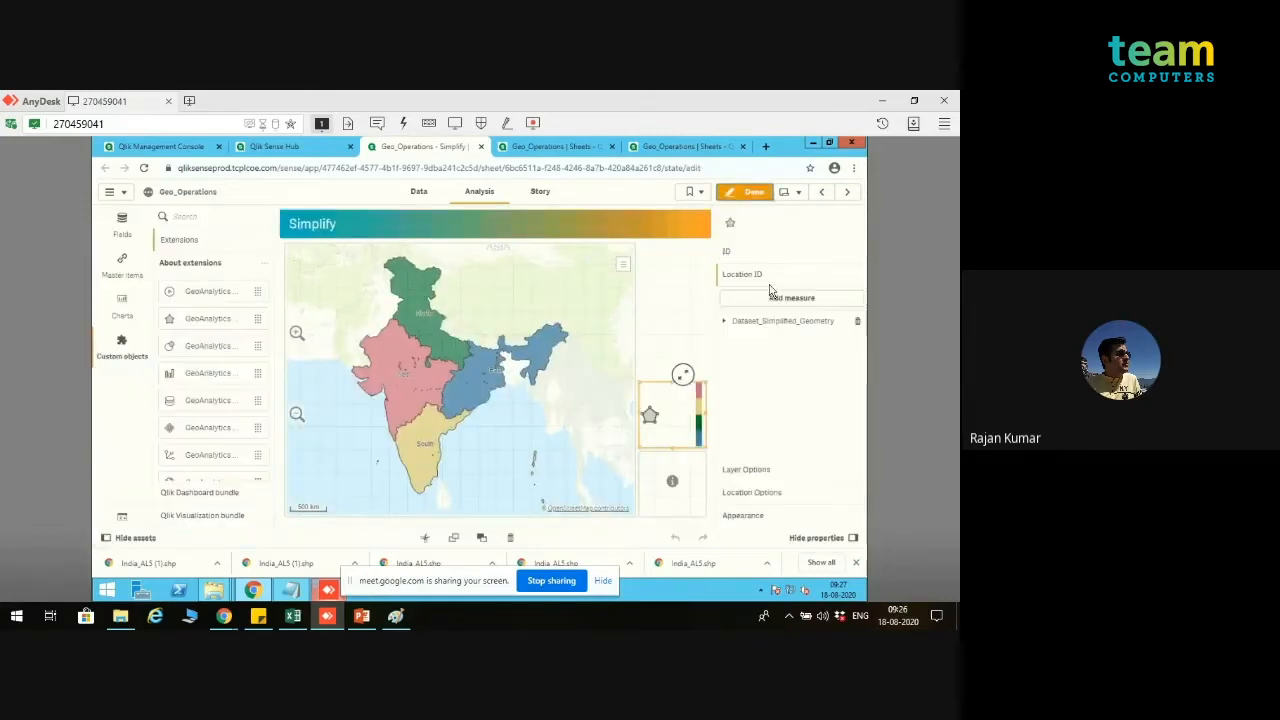
{"action": "left_click", "coordinate": [768, 256]}
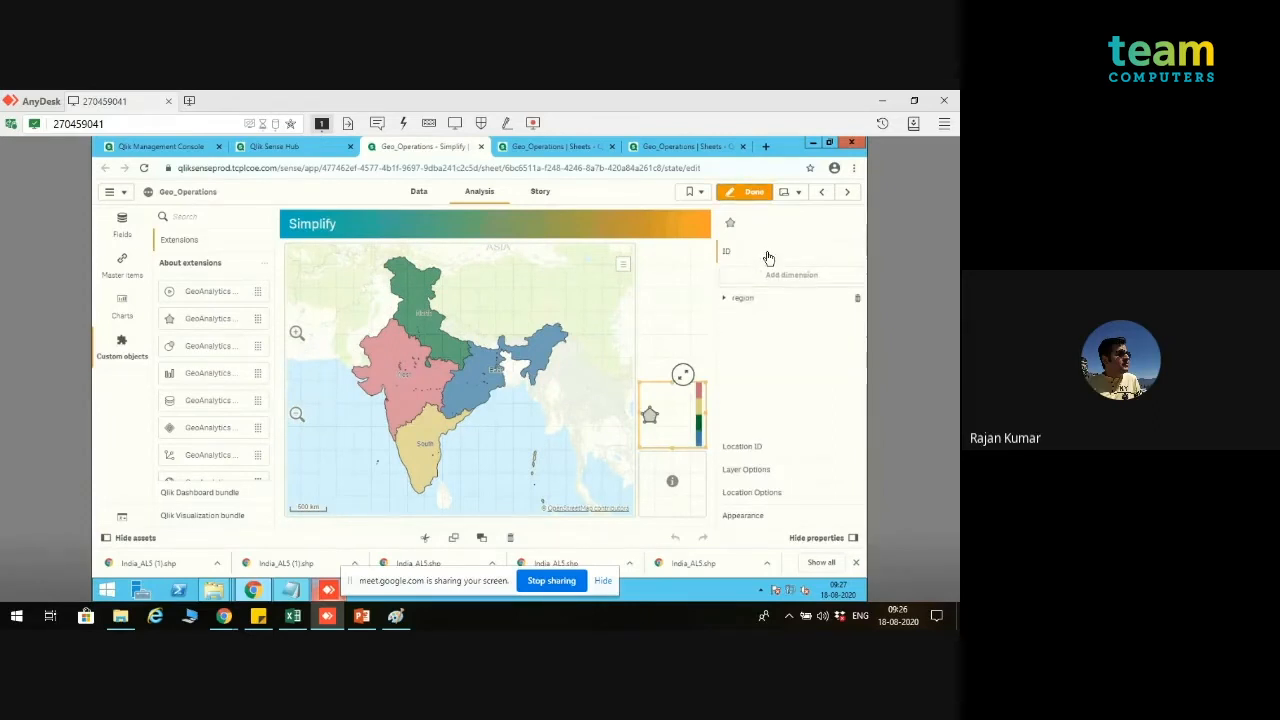
{"action": "left_click", "coordinate": [759, 455]}
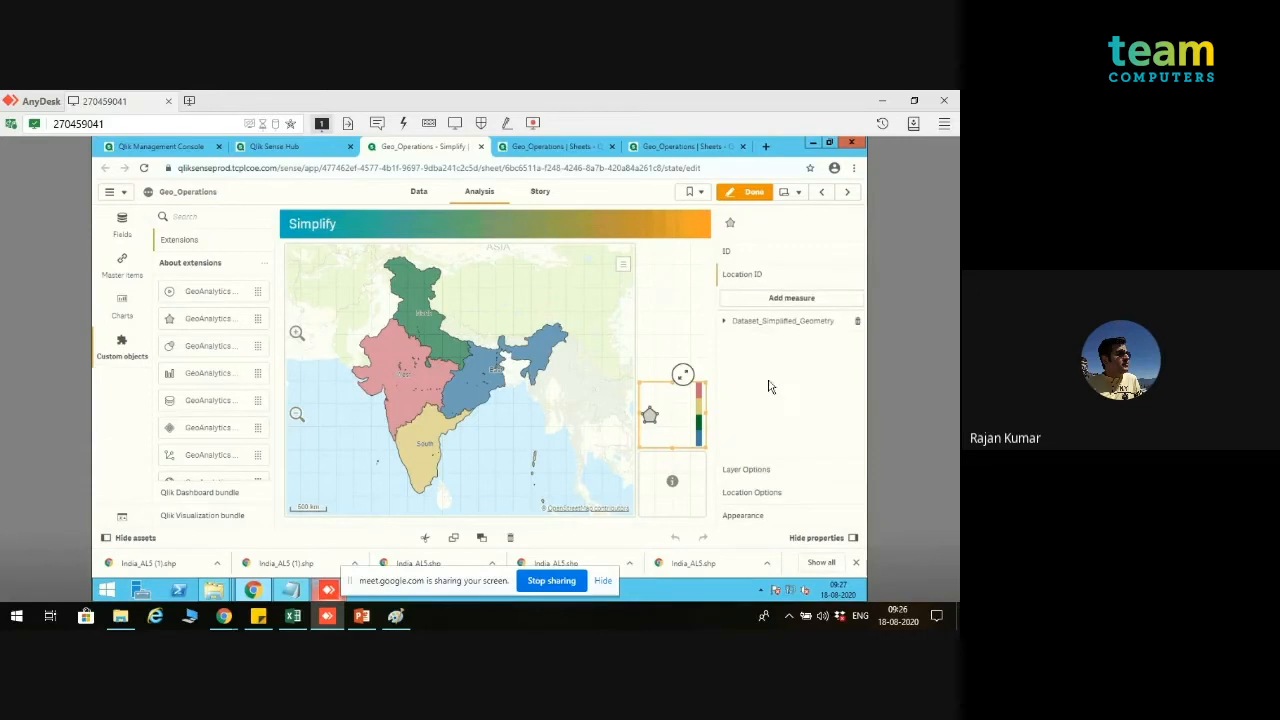
{"action": "left_click", "coordinate": [752, 191]}
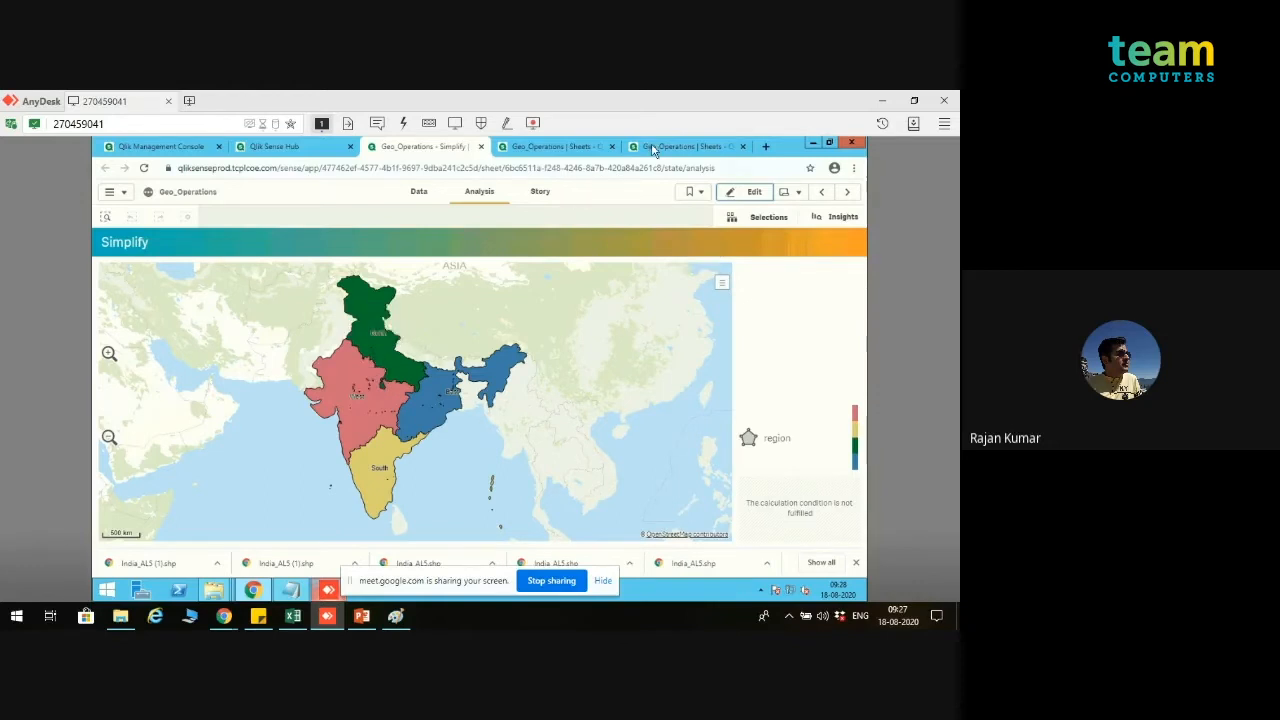
Step: Change Rajasthan's region to North in the Simplify script's inline table, reload the data and close the progress window
{"action": "left_click", "coordinate": [560, 148]}
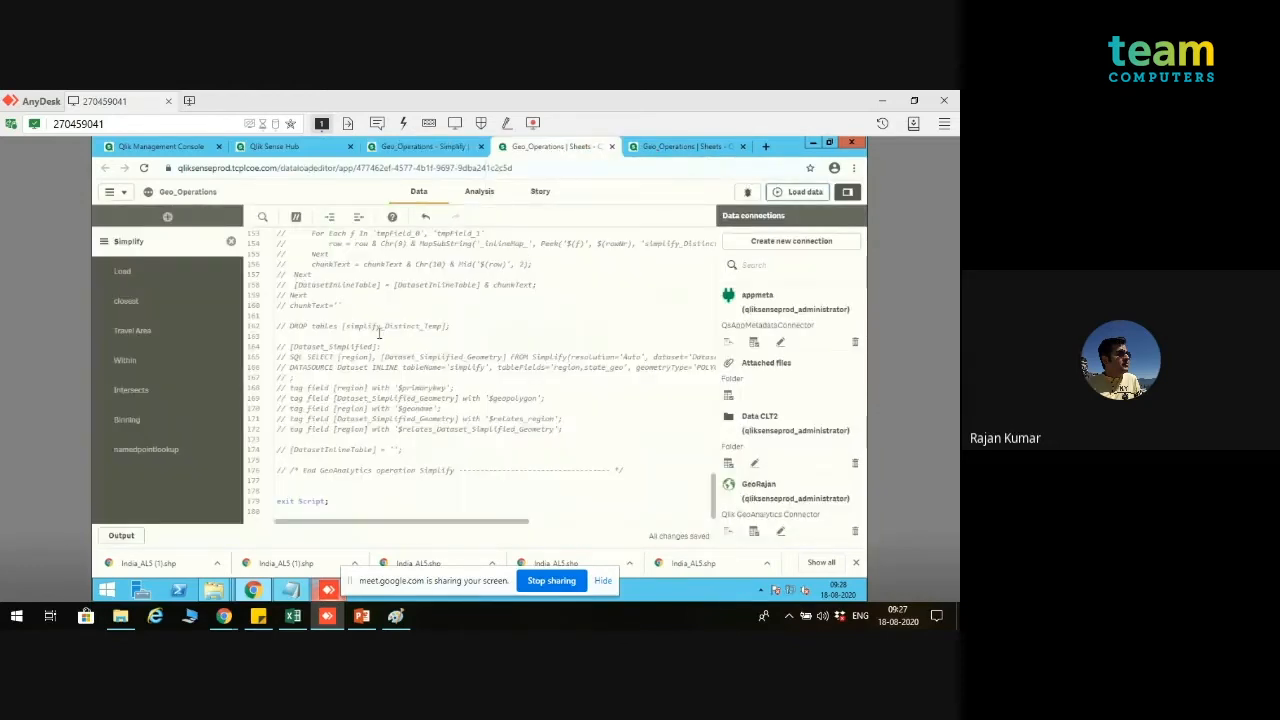
{"action": "left_click_drag", "start_coordinate": [715, 490], "coordinate": [729, 272]}
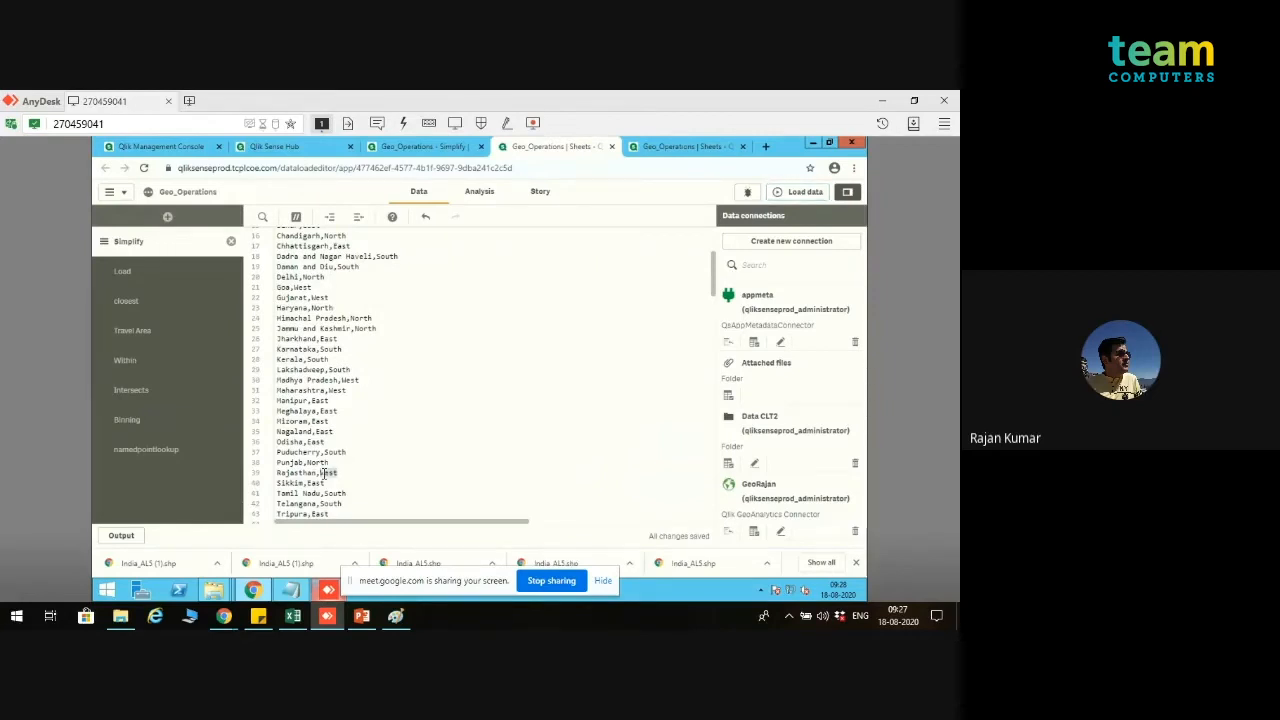
{"action": "type", "text": "h"}
{"action": "left_click", "coordinate": [806, 193]}
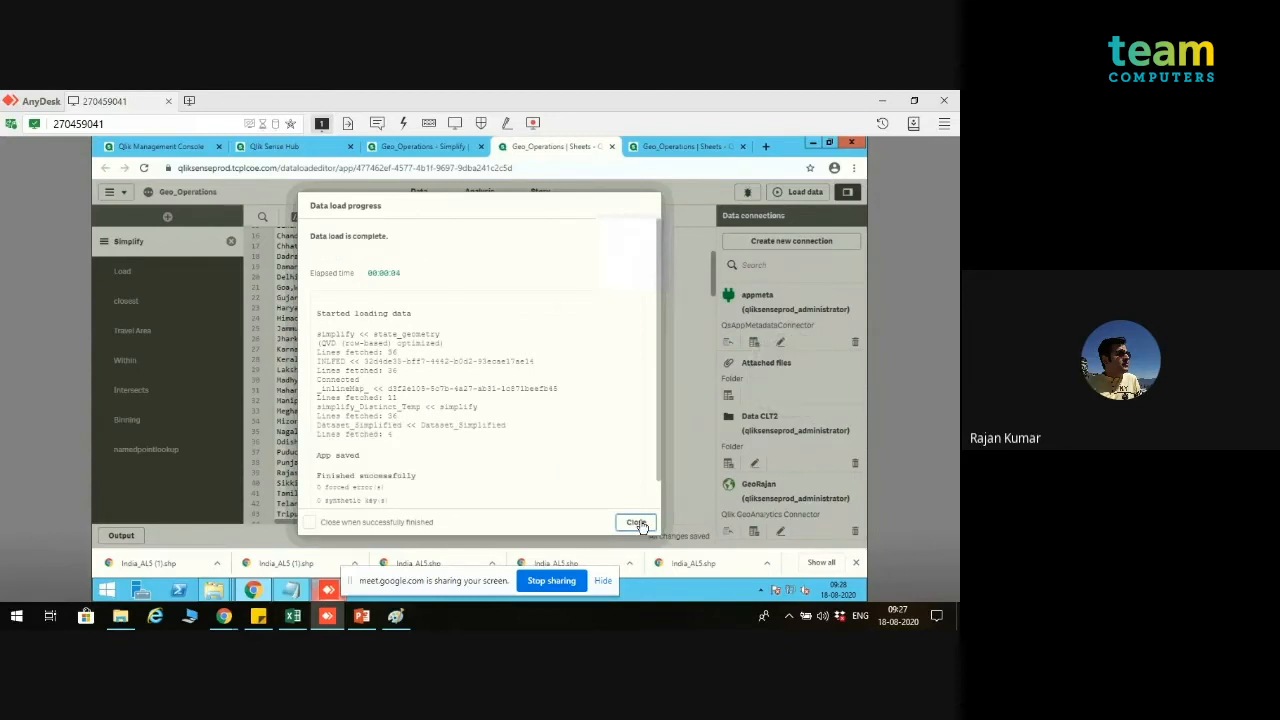
{"action": "left_click", "coordinate": [637, 523]}
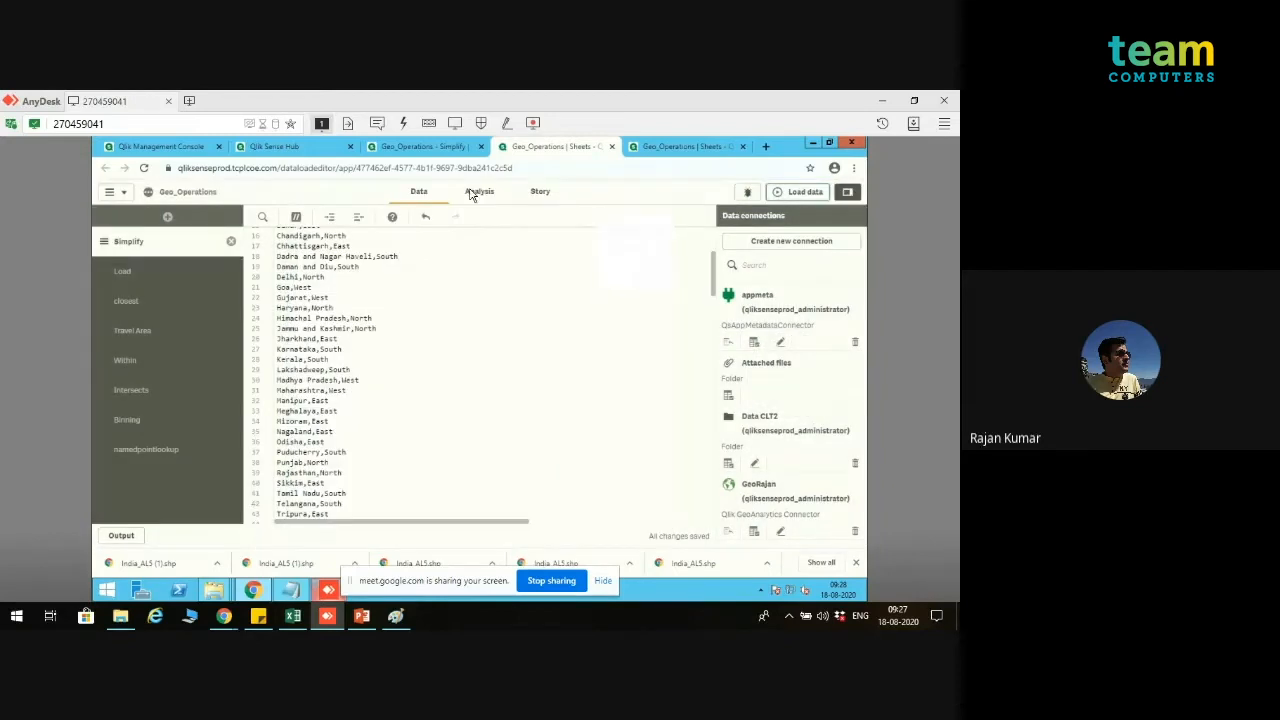
Step: Check the North region on the Simplify sheet's map, and return to the beginning of the Simplify load script
{"action": "left_click", "coordinate": [421, 148]}
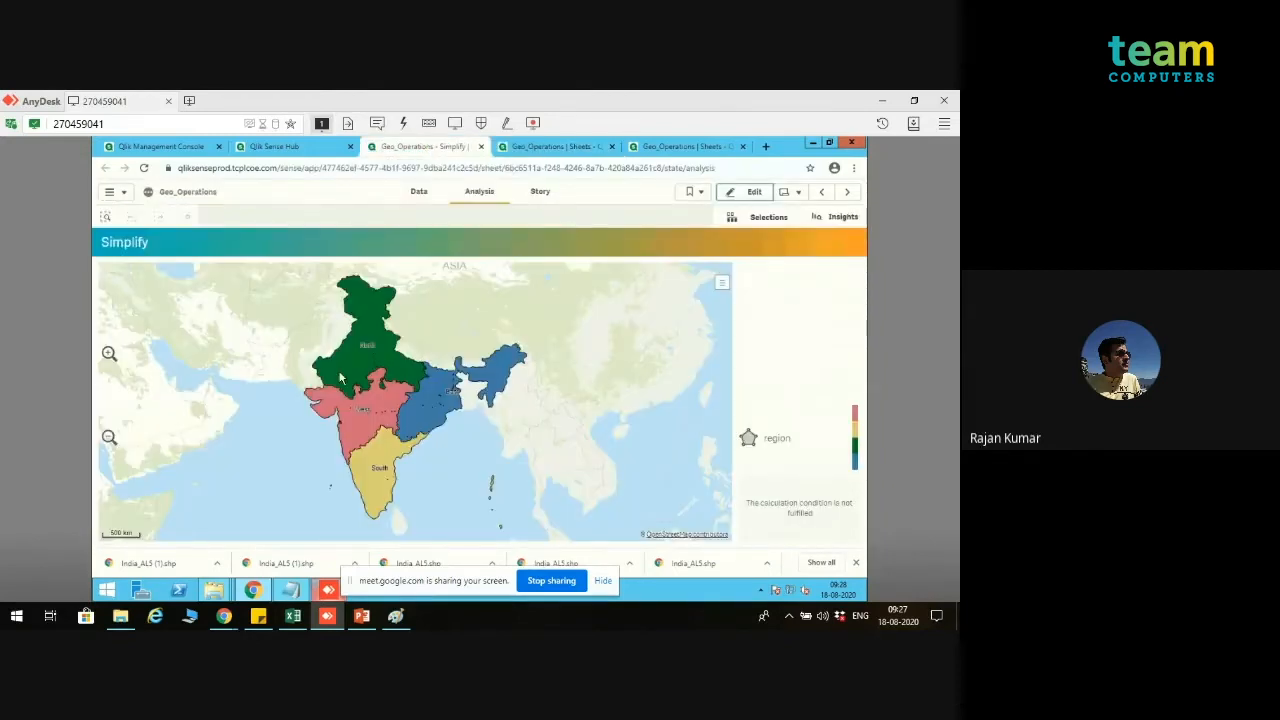
{"action": "mouse_move", "coordinate": [340, 377]}
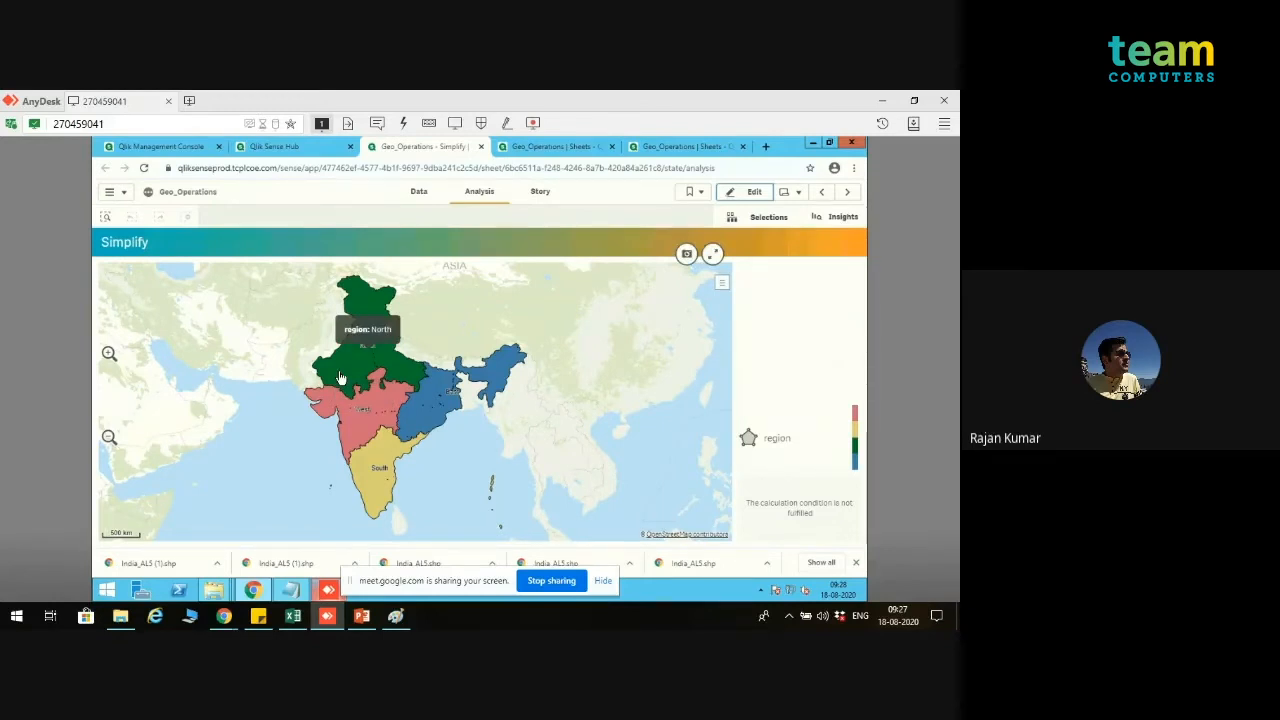
{"action": "left_click", "coordinate": [561, 148]}
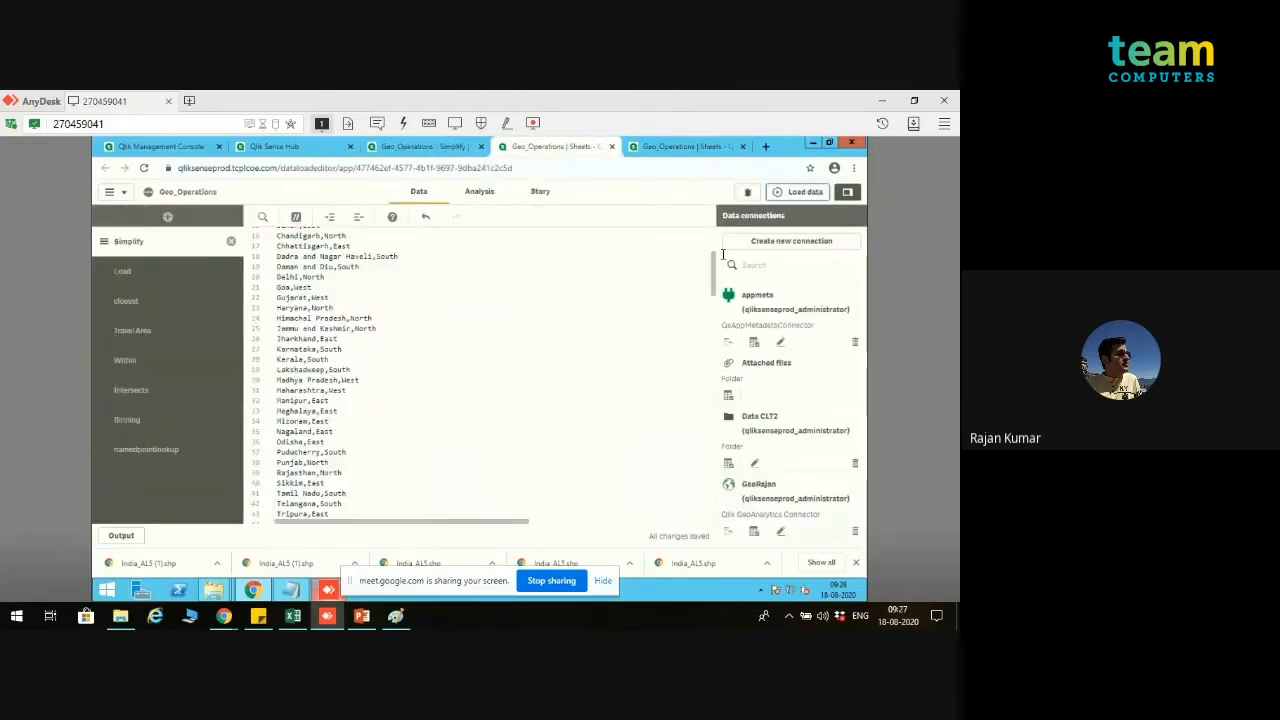
{"action": "left_click_drag", "start_coordinate": [714, 280], "coordinate": [714, 240]}
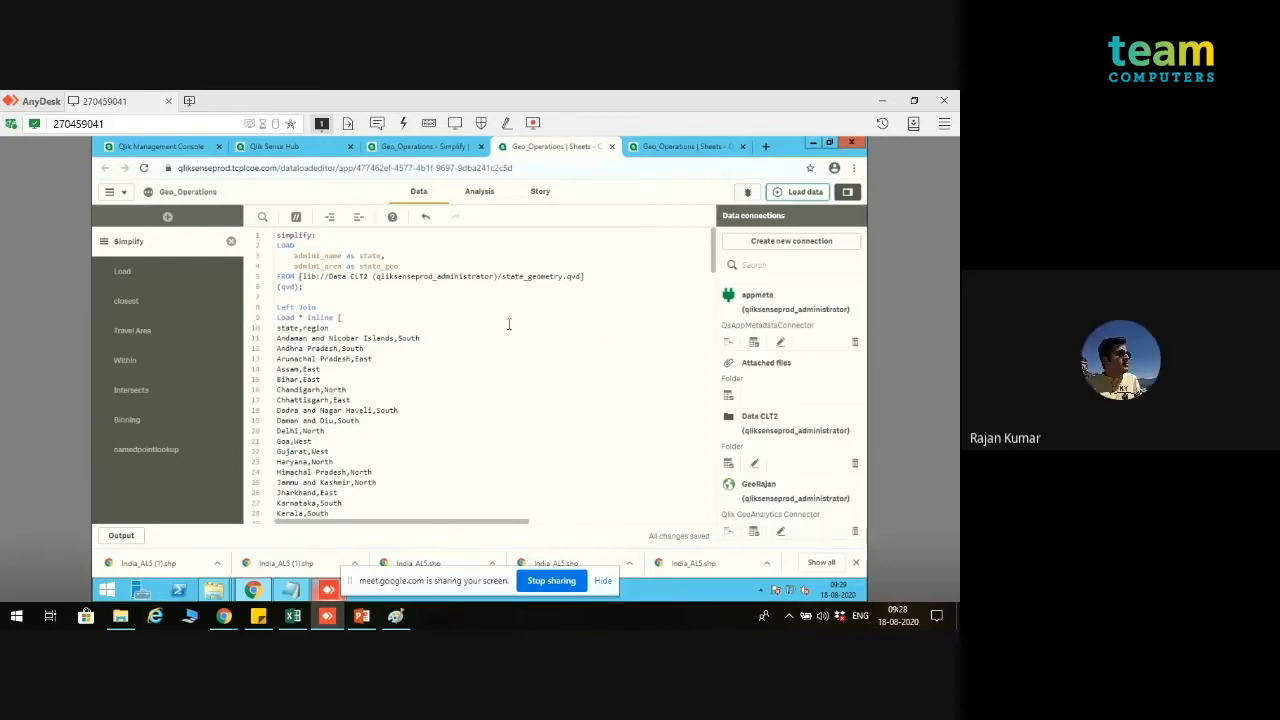
Step: Review the Geometrical Operations slide in PowerPoint, and open the Intersects section of the load script
{"action": "left_click", "coordinate": [362, 616]}
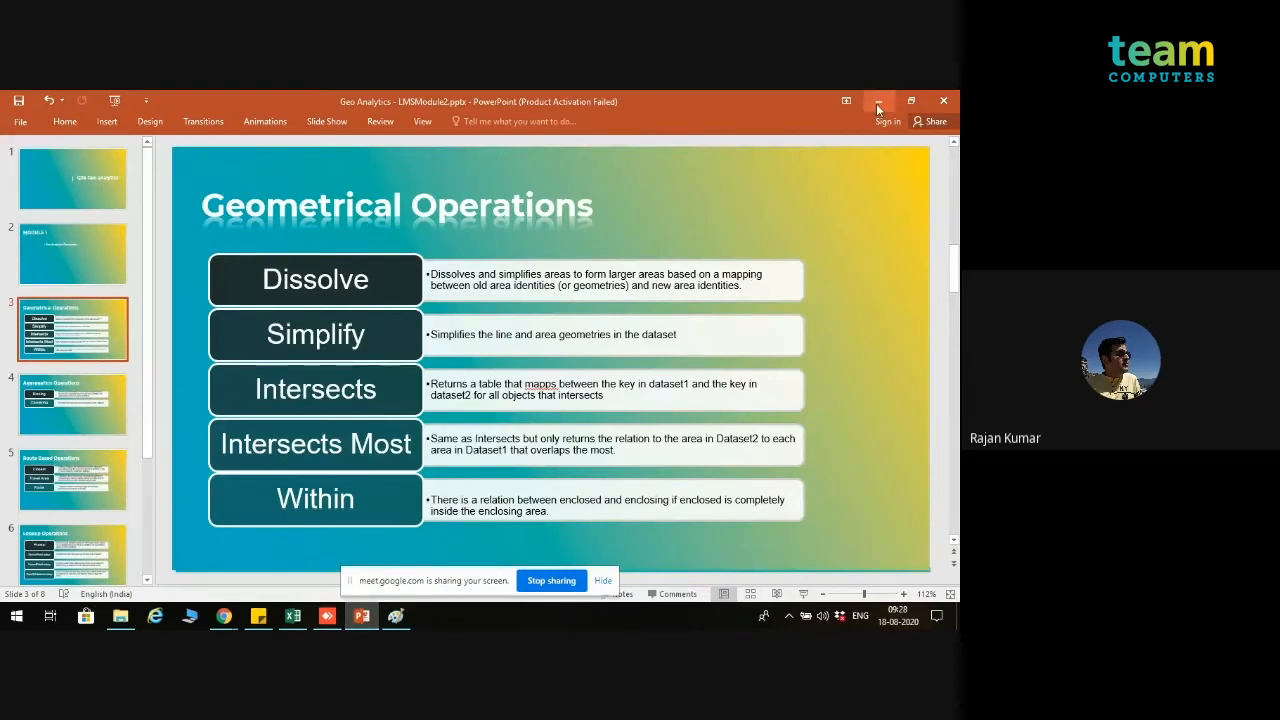
{"action": "left_click", "coordinate": [877, 101]}
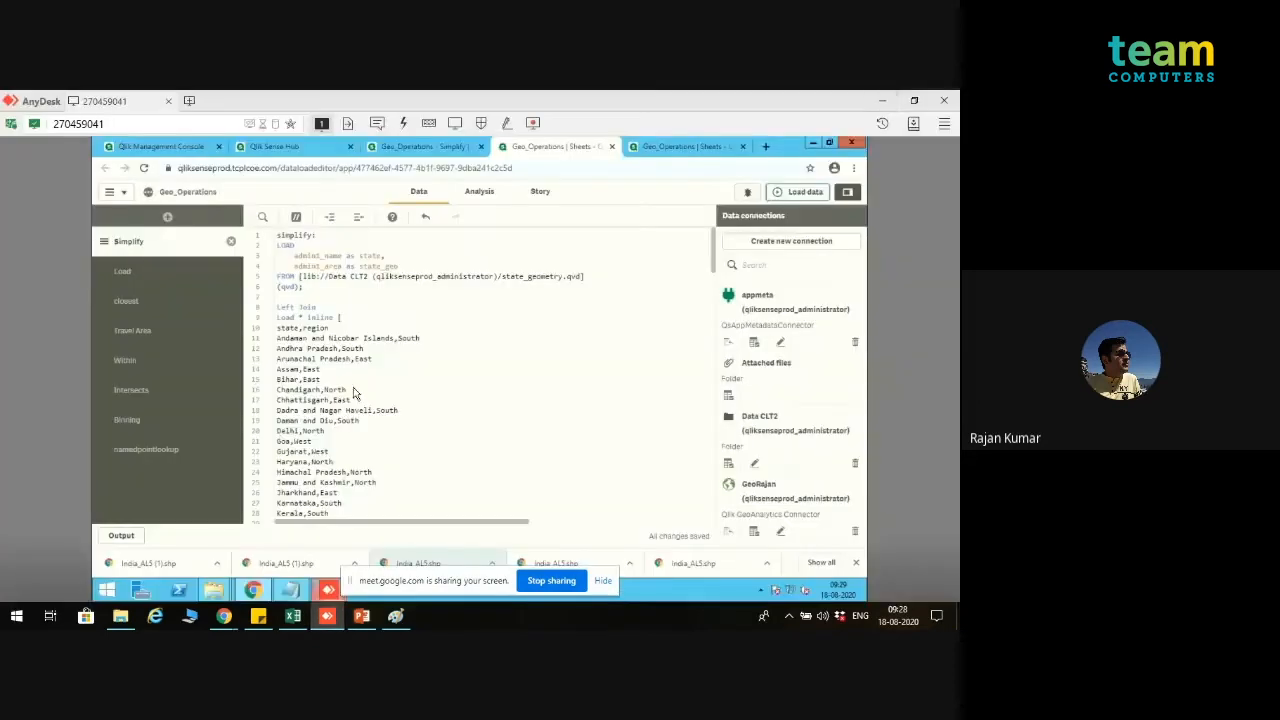
{"action": "left_click", "coordinate": [147, 393]}
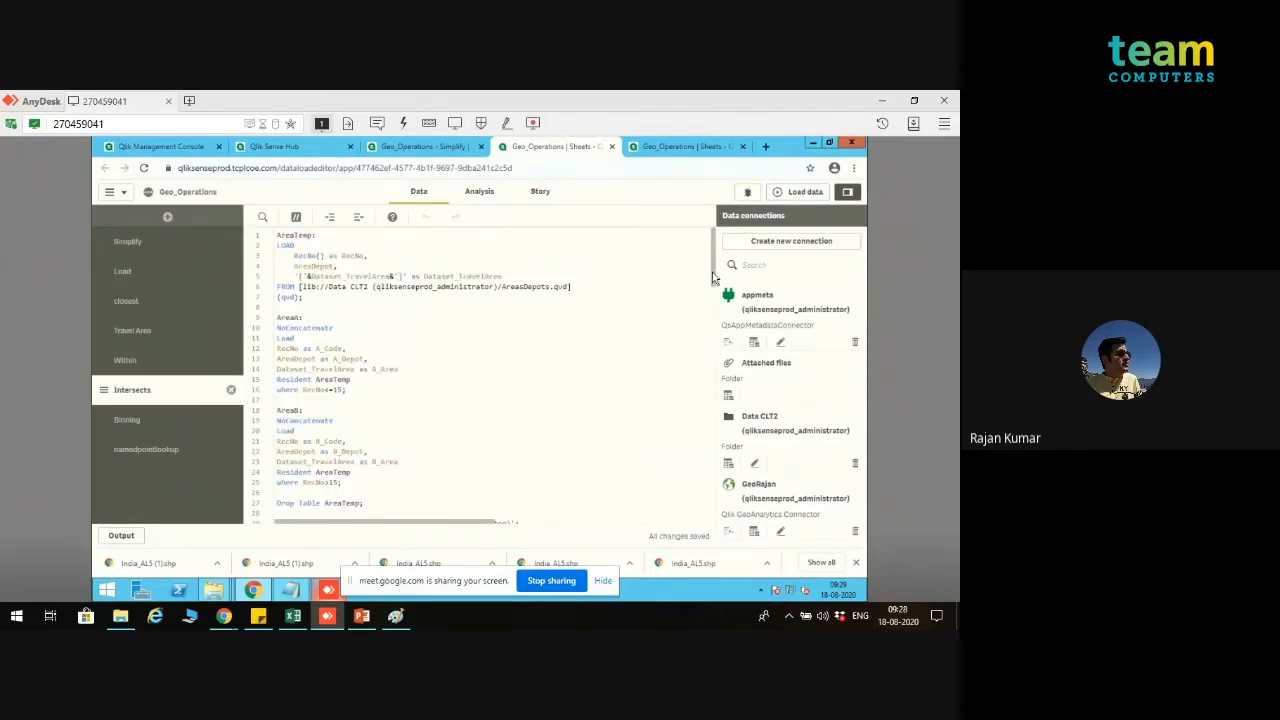
Step: Examine how the Intersects script loads AreaTemp from AreasDepots.qvd and splits it into AreaA and AreaB by RecNo
{"action": "scroll", "coordinate": [713, 288], "scroll_direction": "down", "scroll_amount": 3}
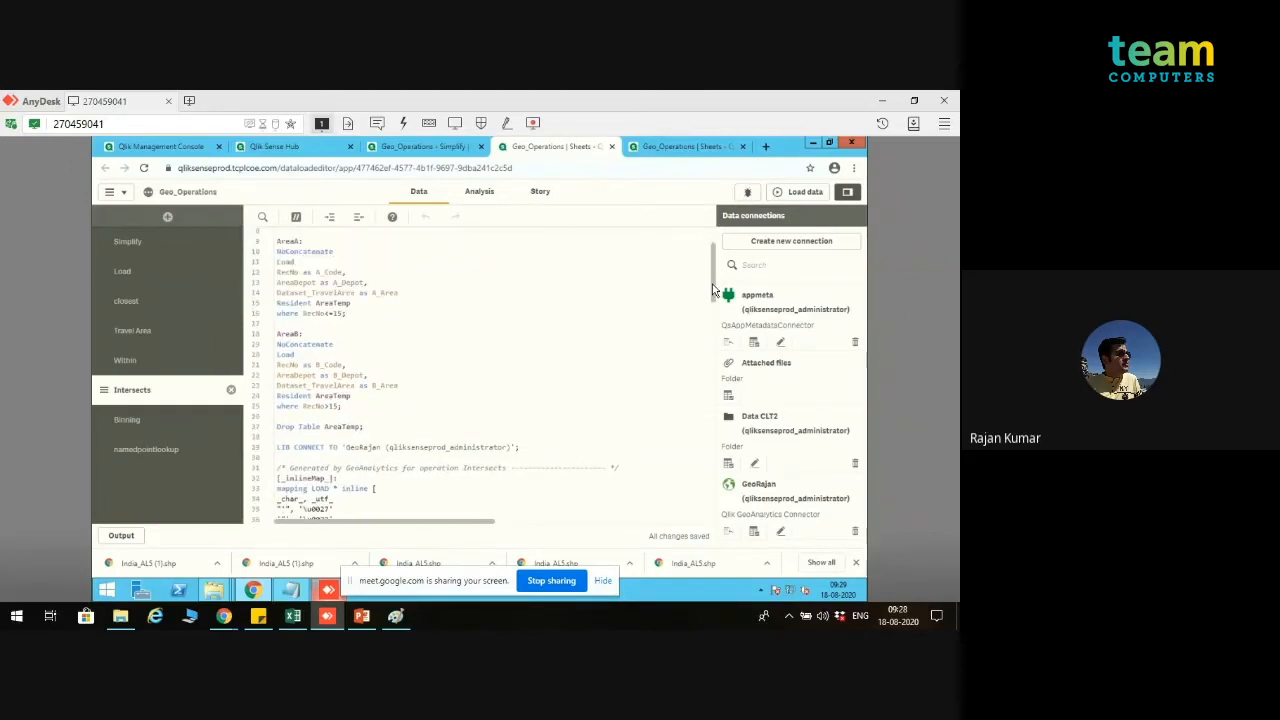
{"action": "scroll", "coordinate": [713, 288], "scroll_direction": "up", "scroll_amount": 2}
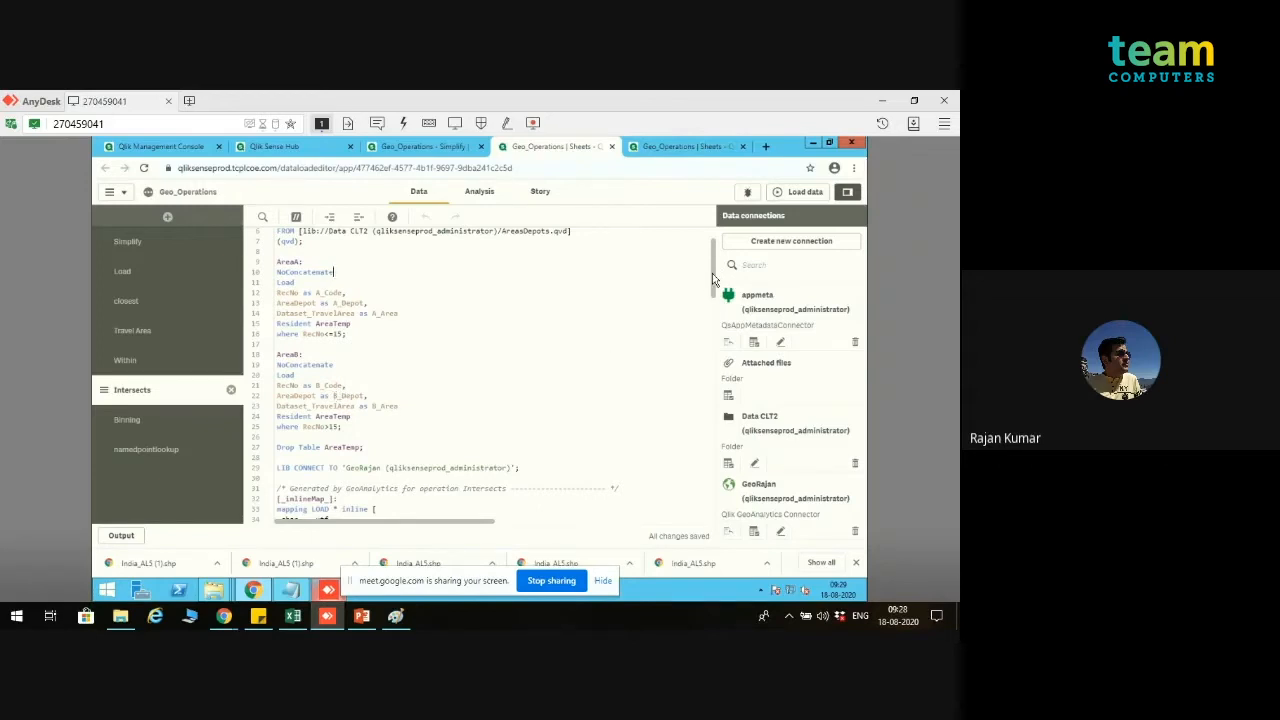
{"action": "scroll", "coordinate": [713, 285], "scroll_direction": "down", "scroll_amount": 1}
{"action": "left_click_drag", "start_coordinate": [712, 288], "coordinate": [713, 302]}
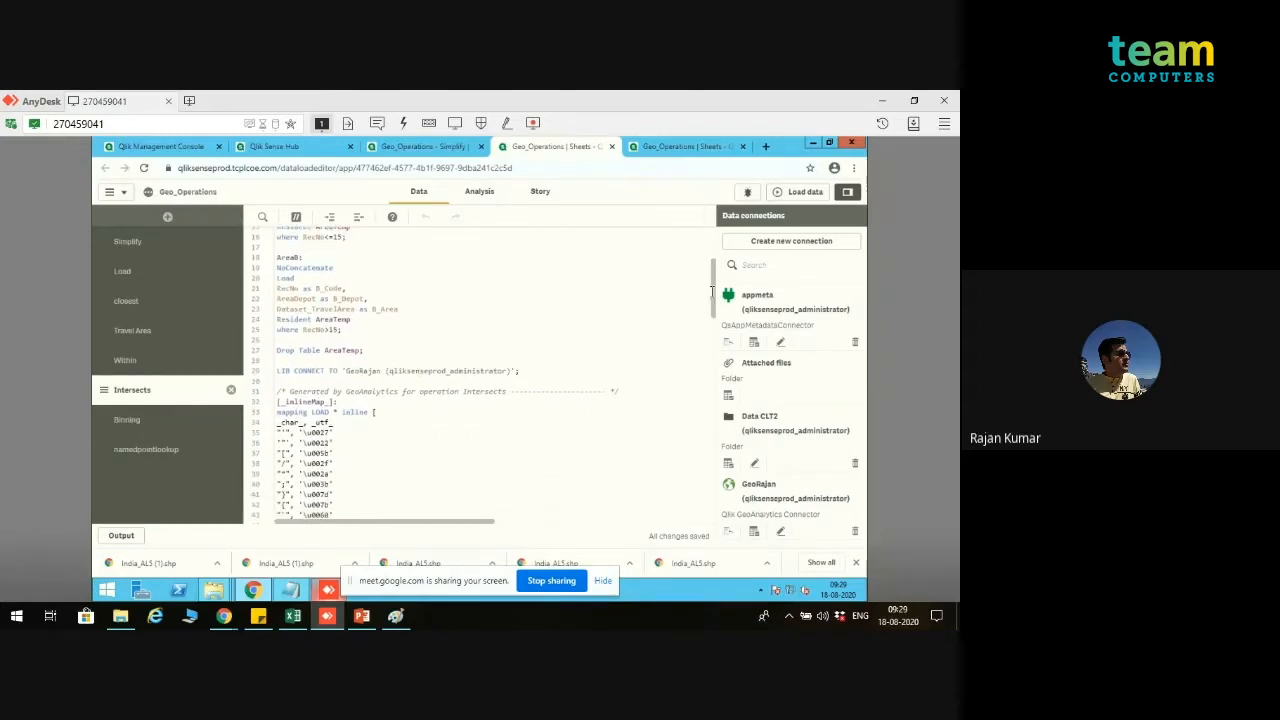
{"action": "left_click_drag", "start_coordinate": [713, 292], "coordinate": [713, 262]}
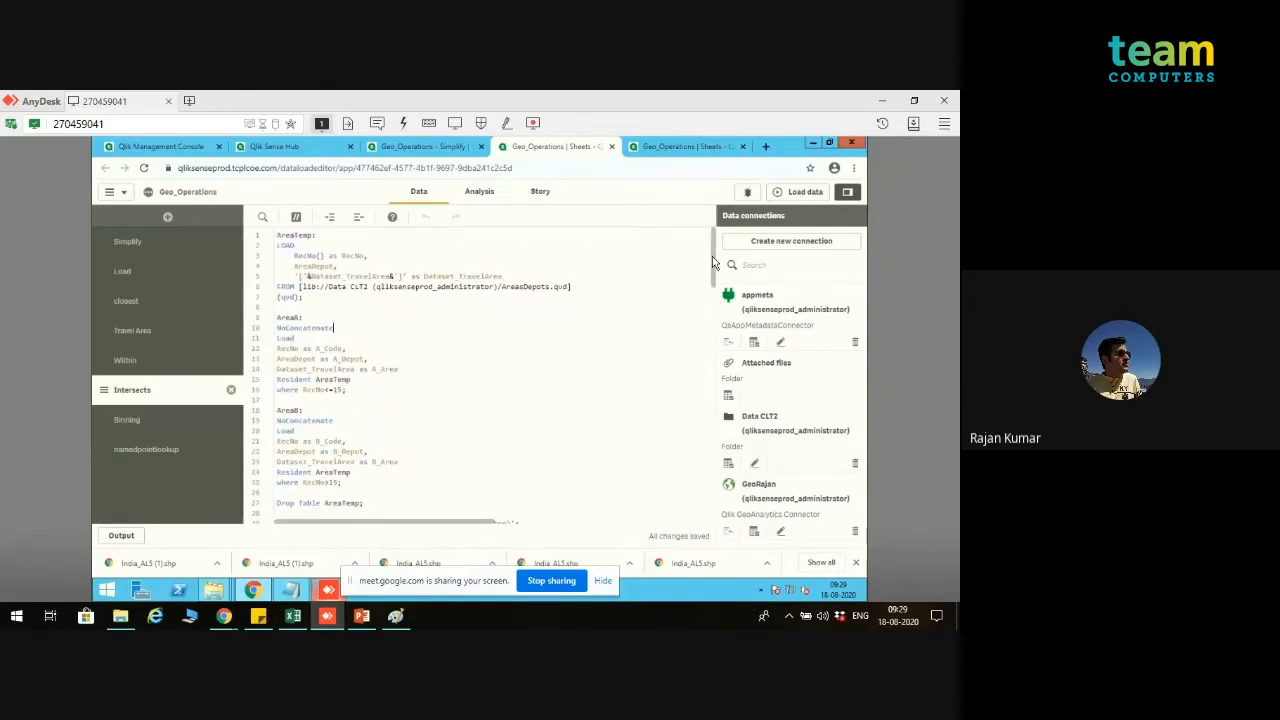
Step: Comment out the existing Intersects code from the LIB CONNECT line through the end of the generated GeoAnalytics operation
{"action": "scroll", "coordinate": [364, 447], "scroll_direction": "down", "scroll_amount": 1}
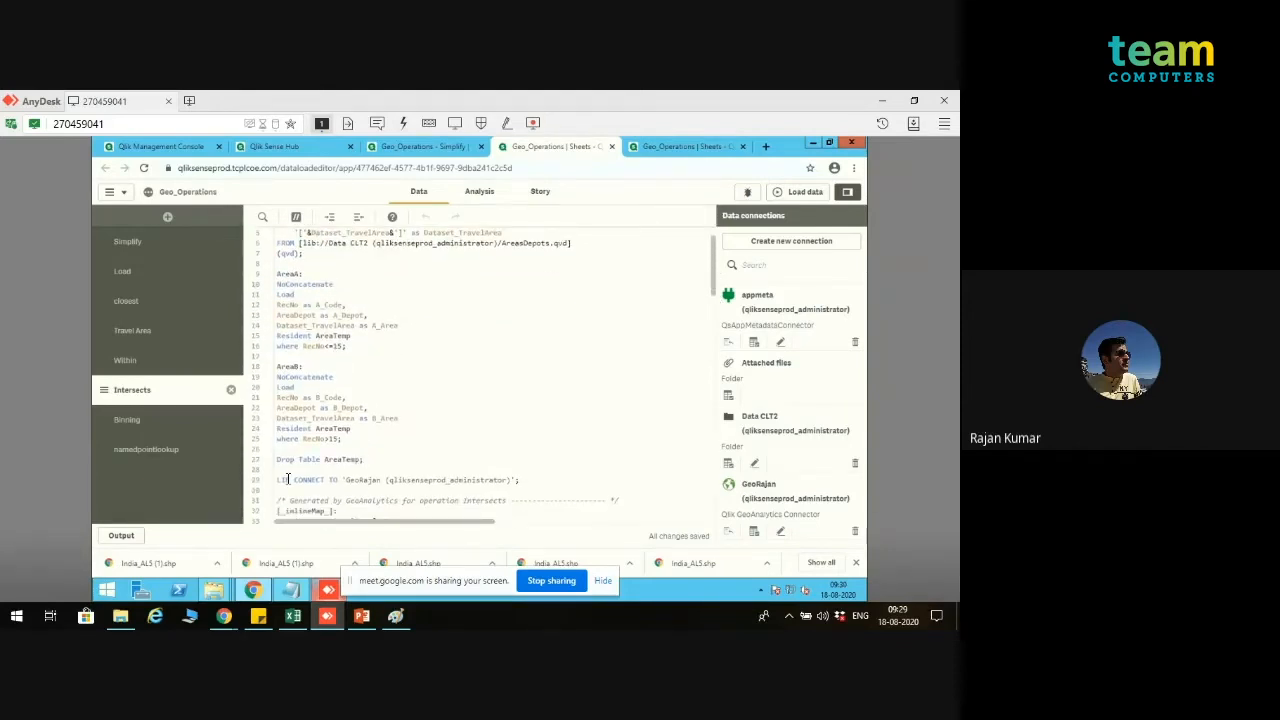
{"action": "left_click_drag", "start_coordinate": [278, 480], "coordinate": [394, 498]}
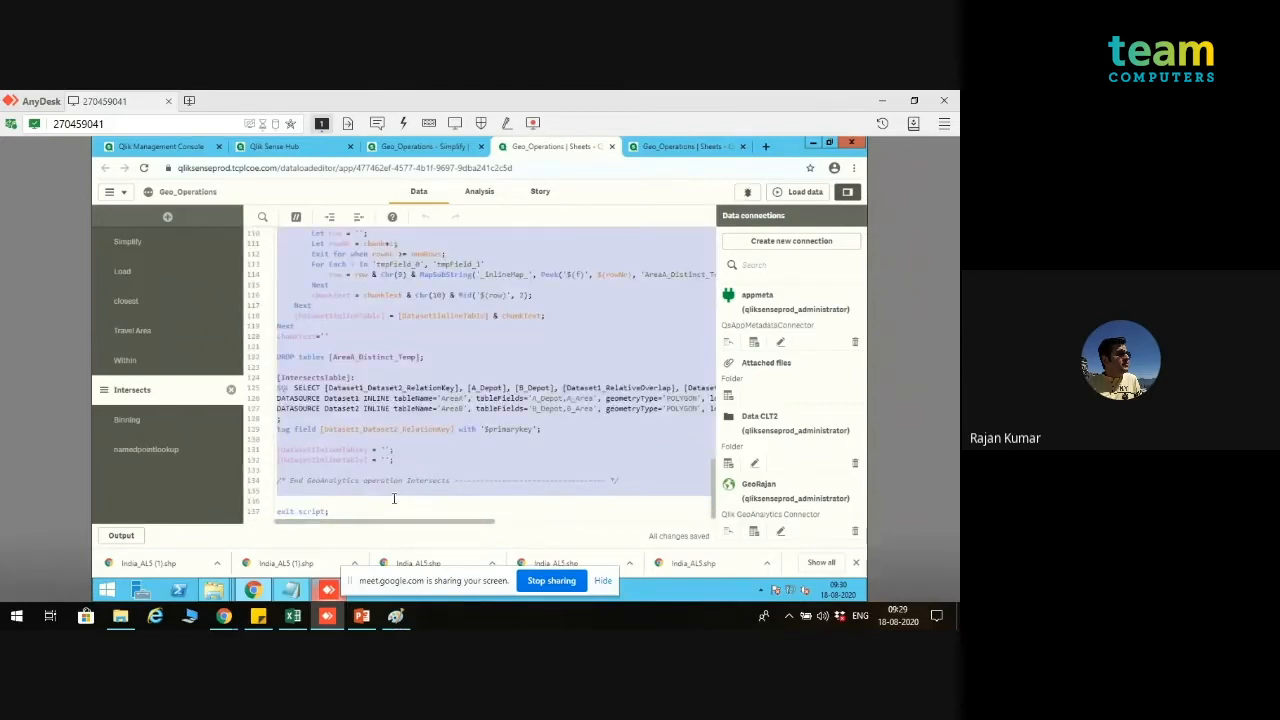
{"action": "left_click", "coordinate": [296, 216]}
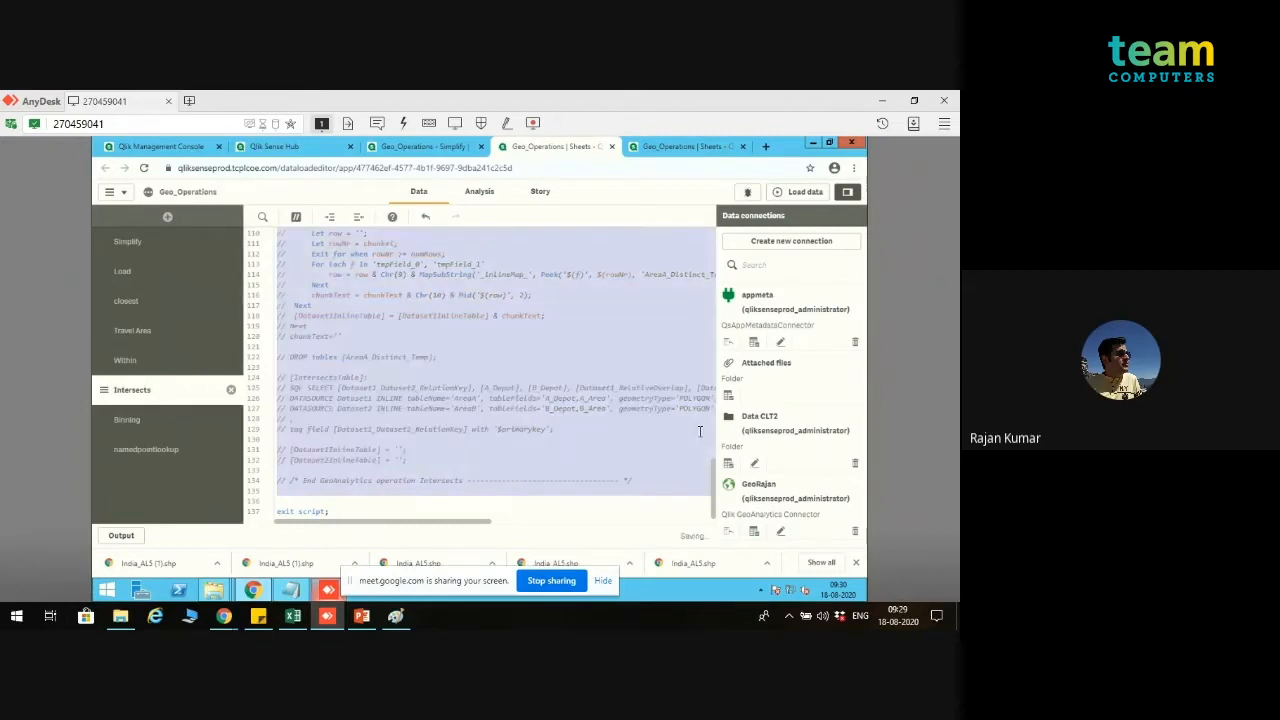
{"action": "scroll", "coordinate": [718, 365], "scroll_direction": "up", "scroll_amount": 3}
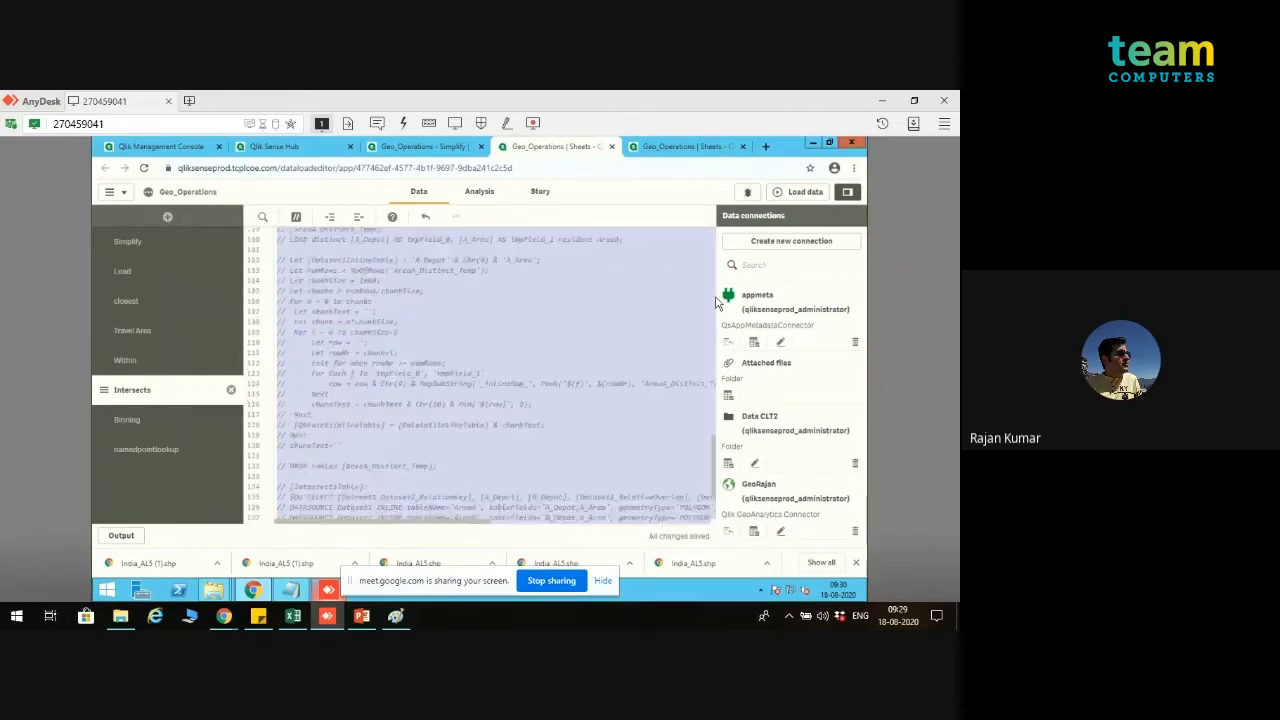
{"action": "scroll", "coordinate": [716, 303], "scroll_direction": "up", "scroll_amount": 20}
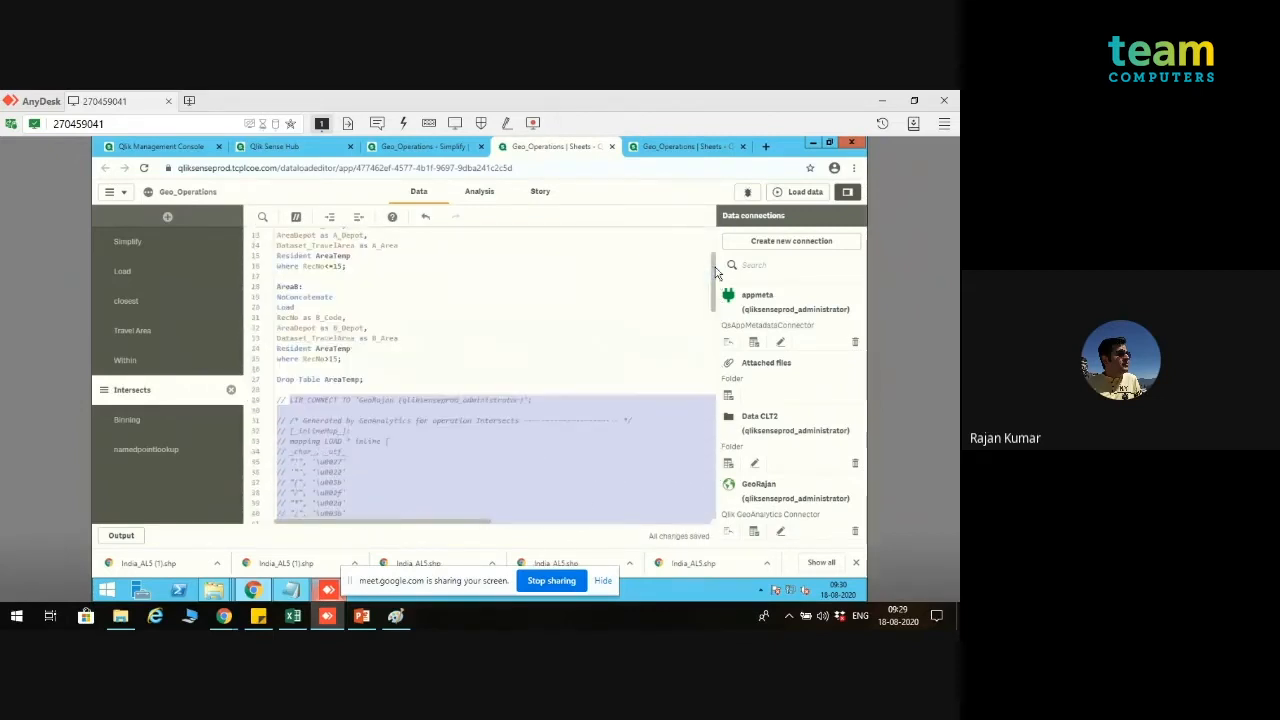
Step: Insert two blank lines below the Drop Table AreaTemp statement, above the commented-out Intersects code
{"action": "left_click", "coordinate": [402, 388]}
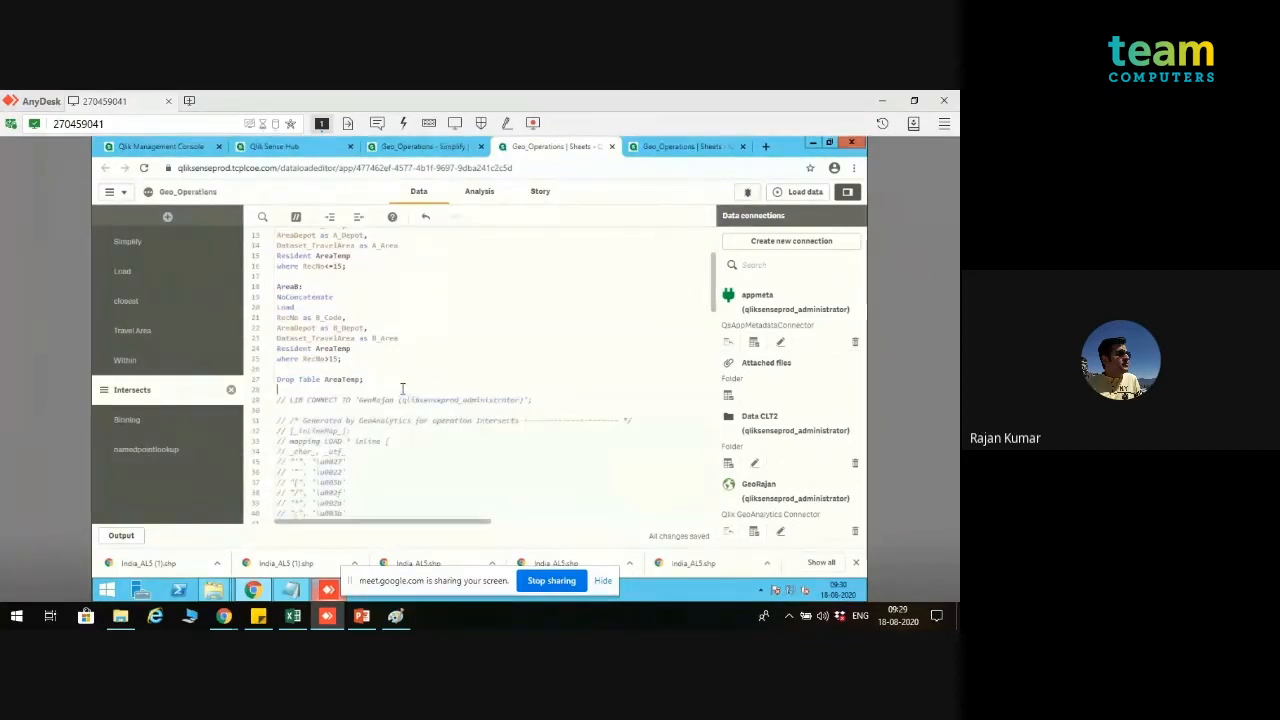
{"action": "key", "text": "Return"}
{"action": "key", "text": "Return"}
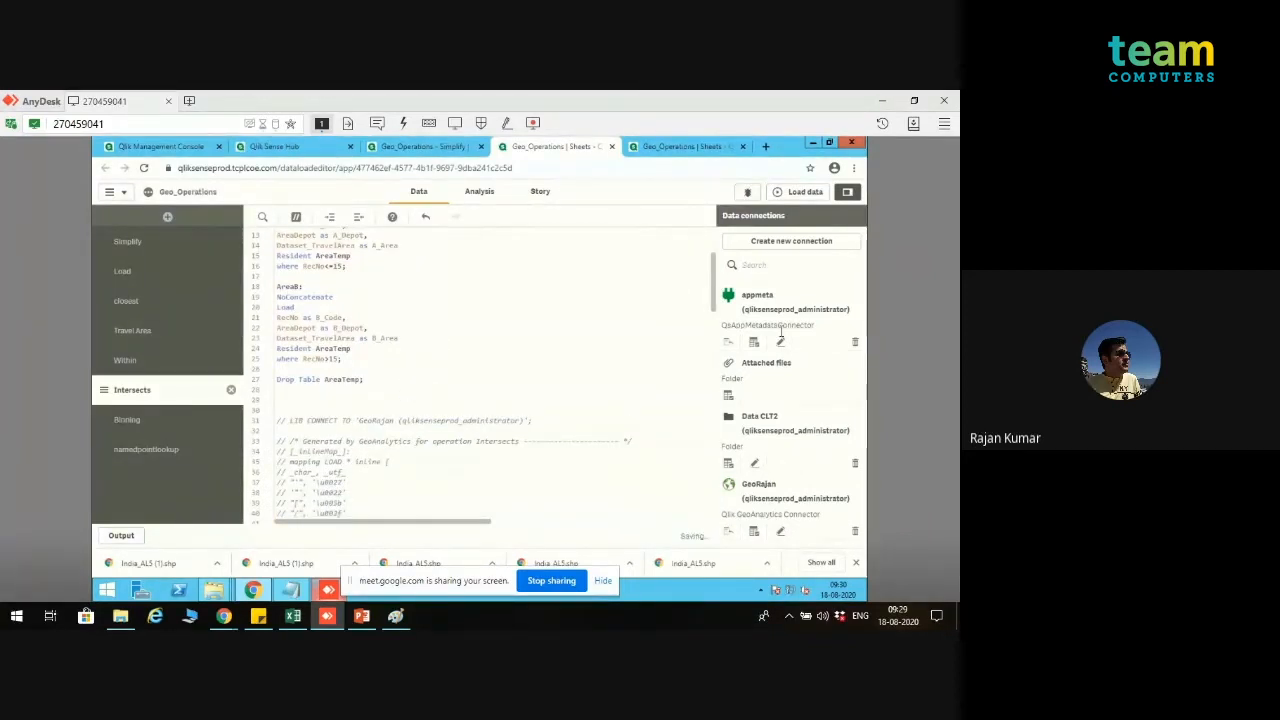
{"action": "scroll", "coordinate": [715, 265], "scroll_direction": "up", "scroll_amount": 3}
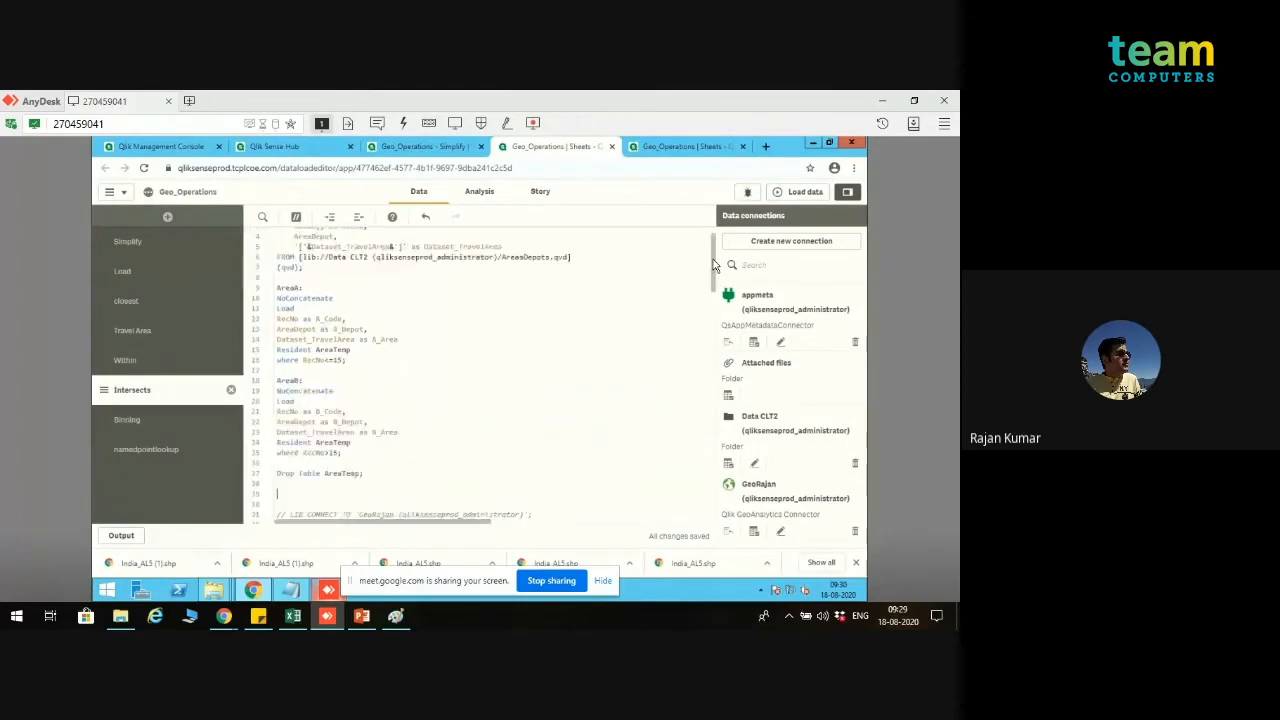
{"action": "left_click_drag", "start_coordinate": [713, 260], "coordinate": [715, 279]}
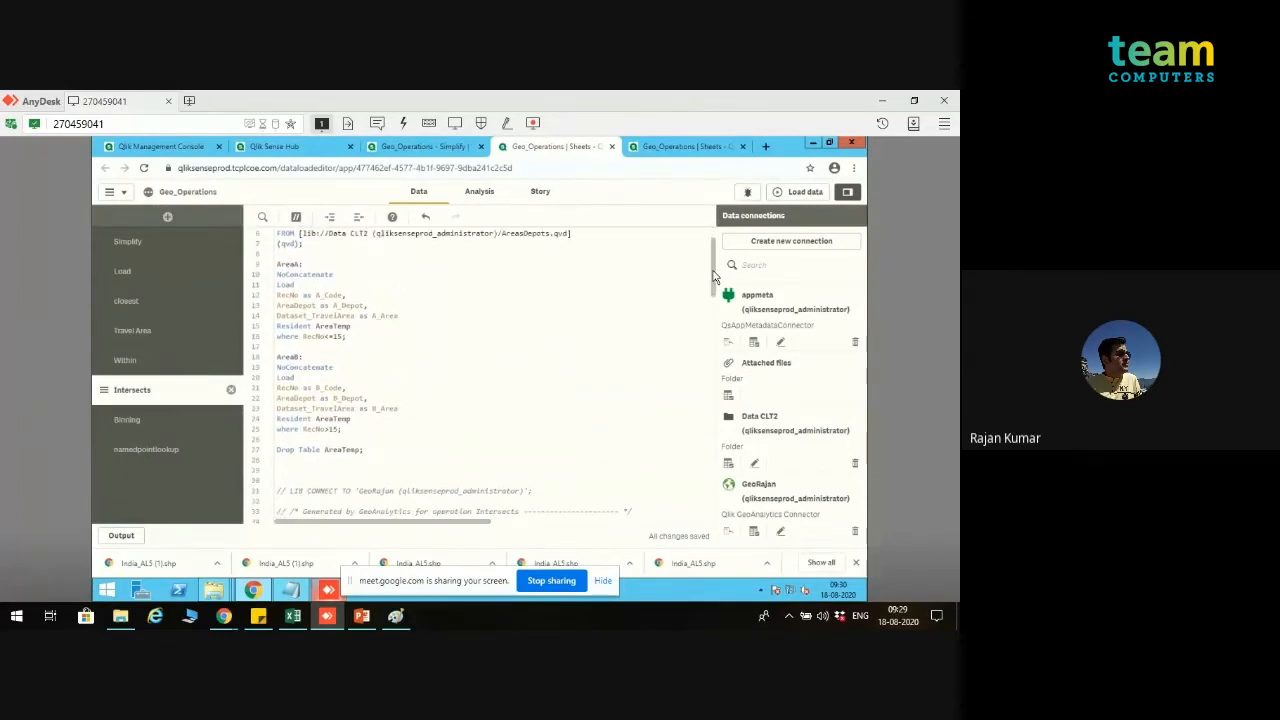
Step: Start a new GeoAnalytics operation from the GeoRajan connection and set its operation to Intersects
{"action": "left_click", "coordinate": [754, 531]}
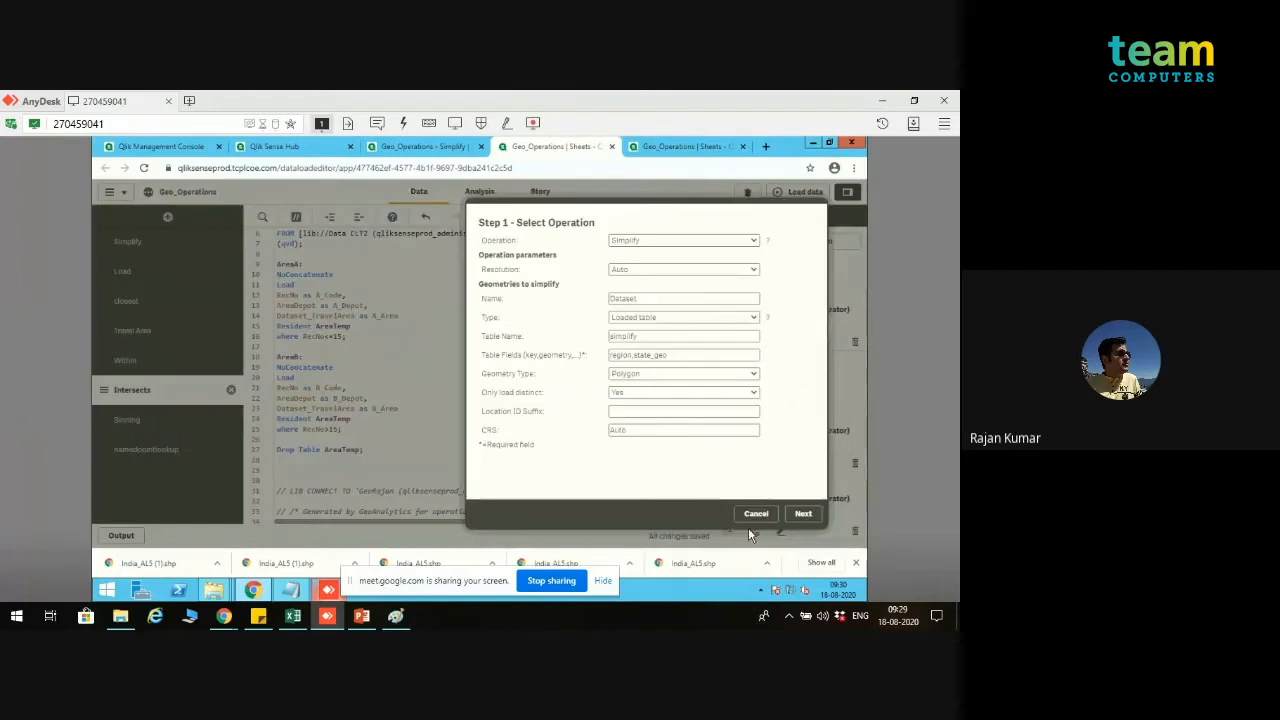
{"action": "left_click", "coordinate": [683, 242]}
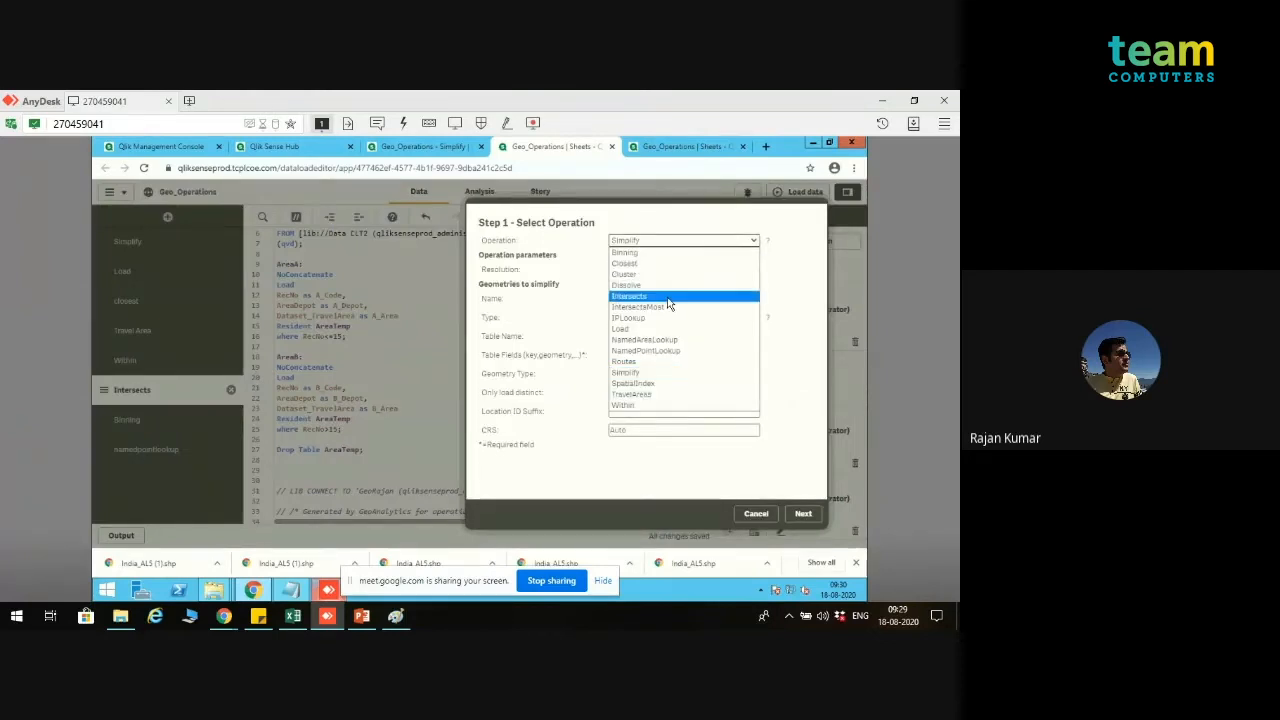
{"action": "left_click", "coordinate": [669, 297]}
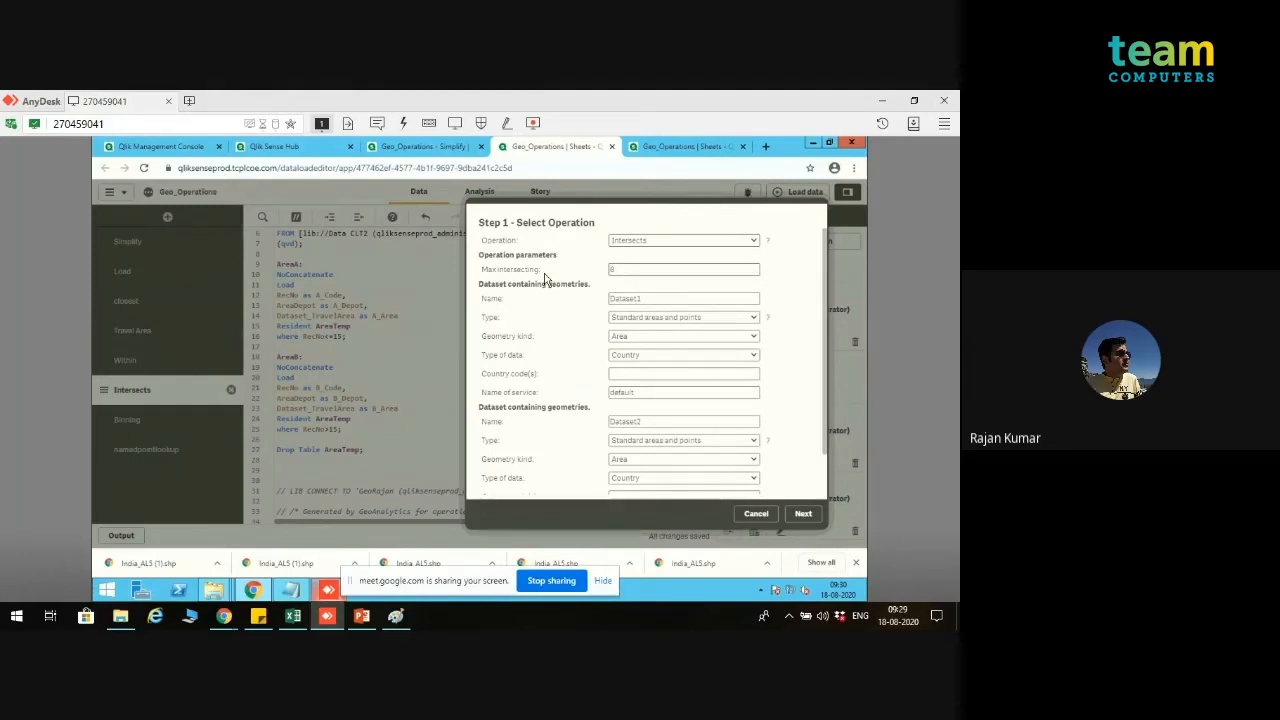
Step: Define the first dataset as a loaded table named AreaA with the table fields A_Depot,A_Area
{"action": "left_click", "coordinate": [641, 322]}
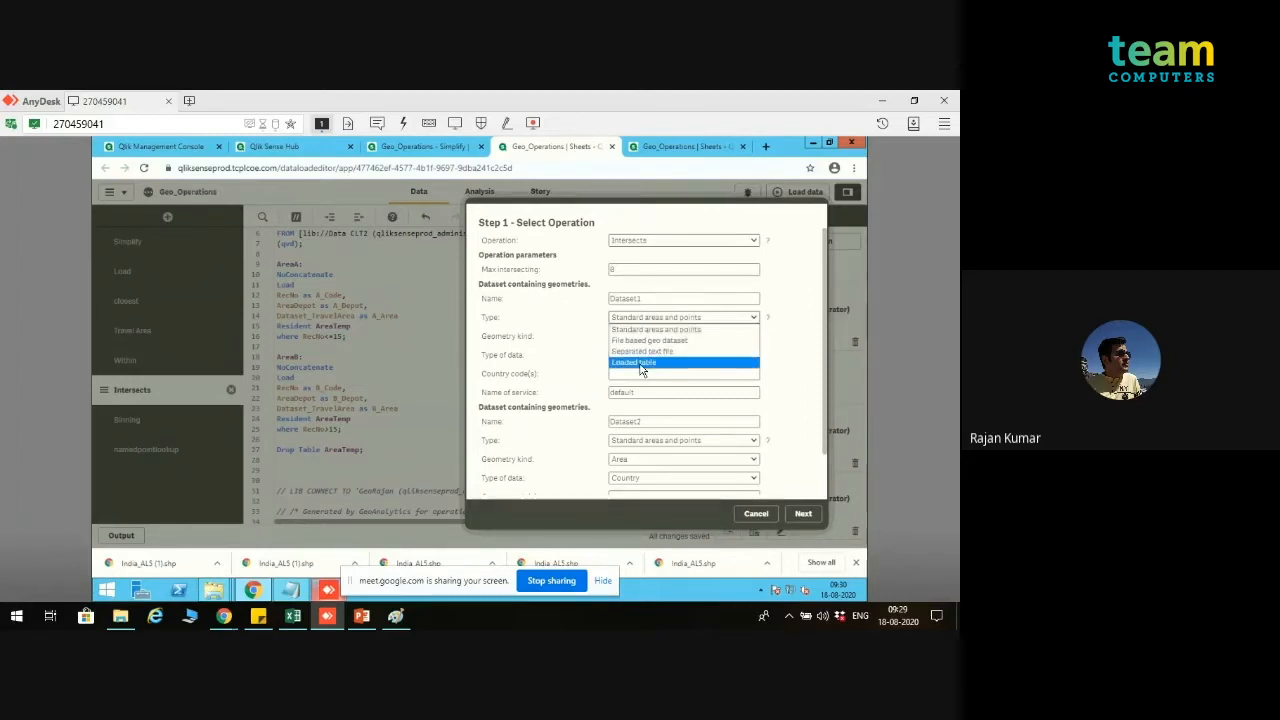
{"action": "left_click", "coordinate": [641, 366]}
{"action": "left_click", "coordinate": [629, 336]}
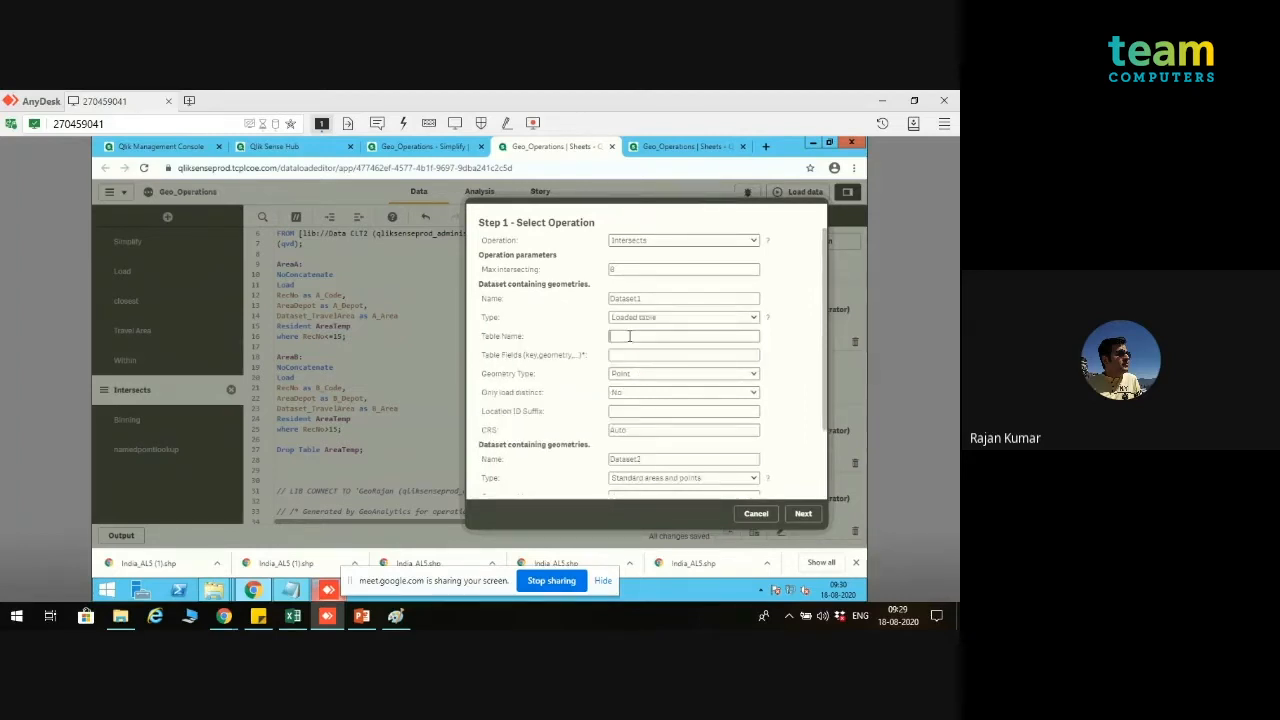
{"action": "type", "text": "AreaA"}
{"action": "left_click", "coordinate": [634, 354]}
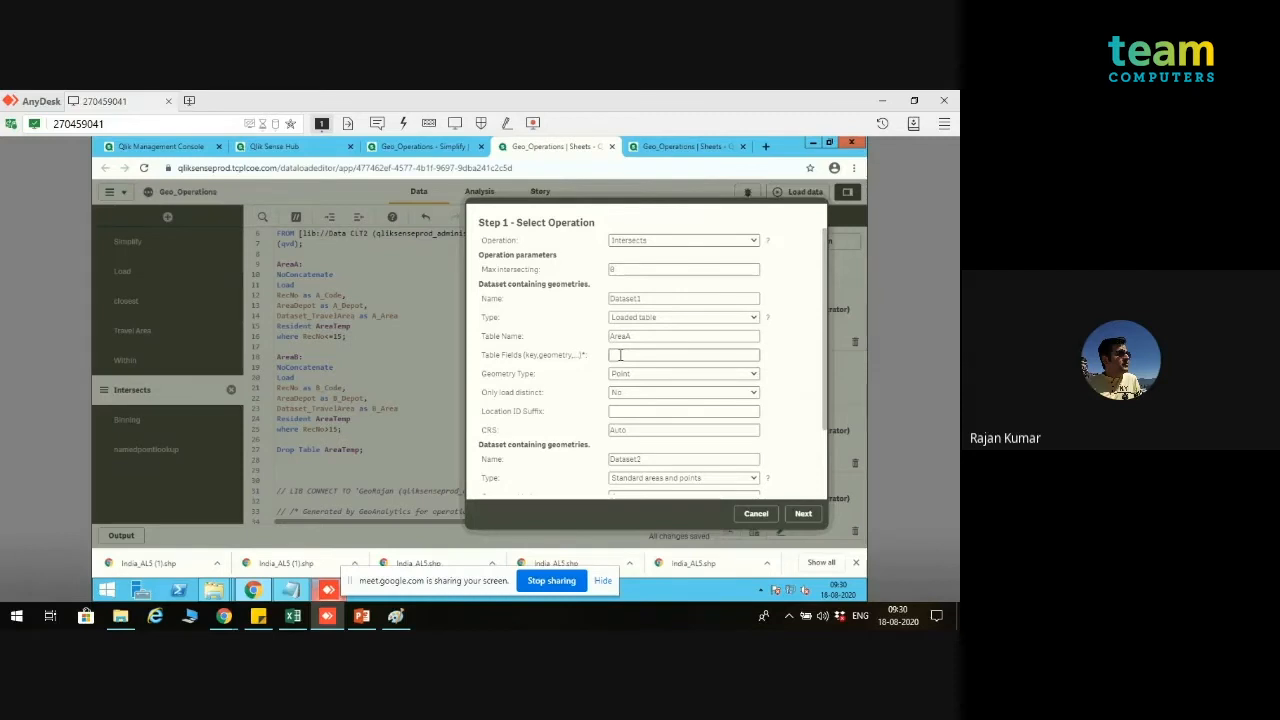
{"action": "type", "text": "A_Depot,A_Area"}
Step: Set the first dataset's geometry type to Polygon and its Only load distinct option to Yes
{"action": "left_click", "coordinate": [638, 378]}
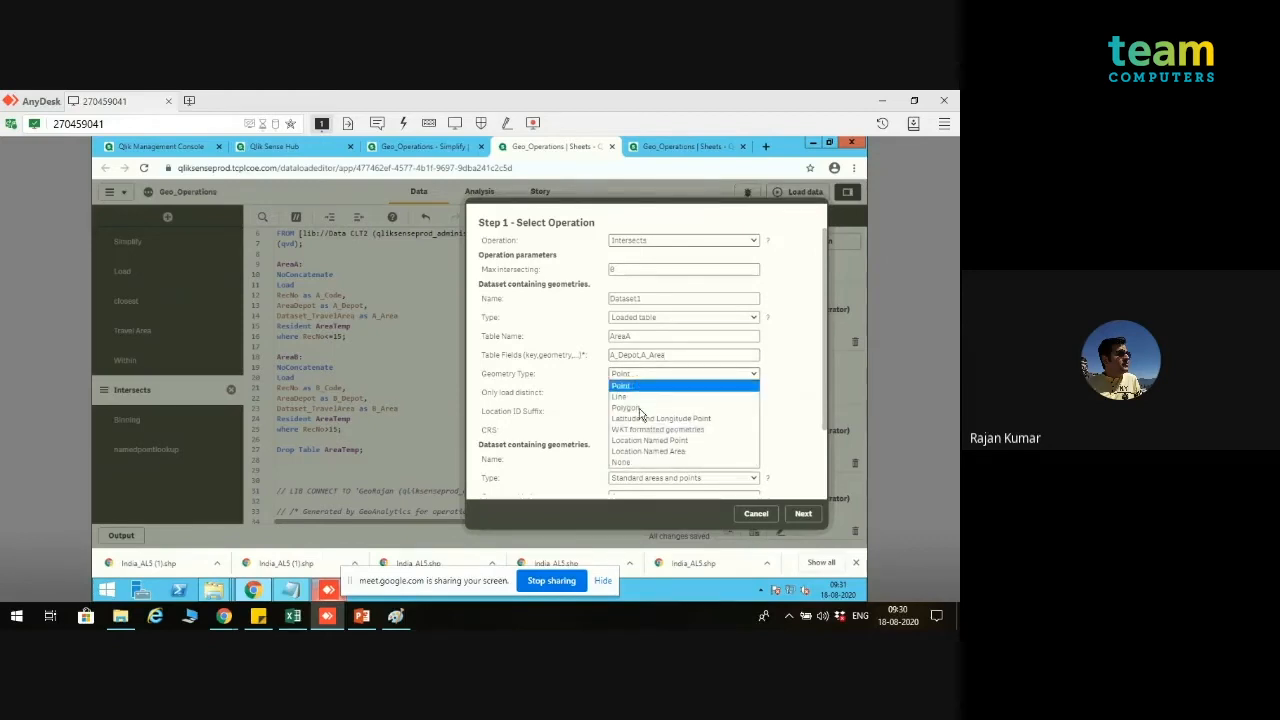
{"action": "left_click", "coordinate": [640, 410]}
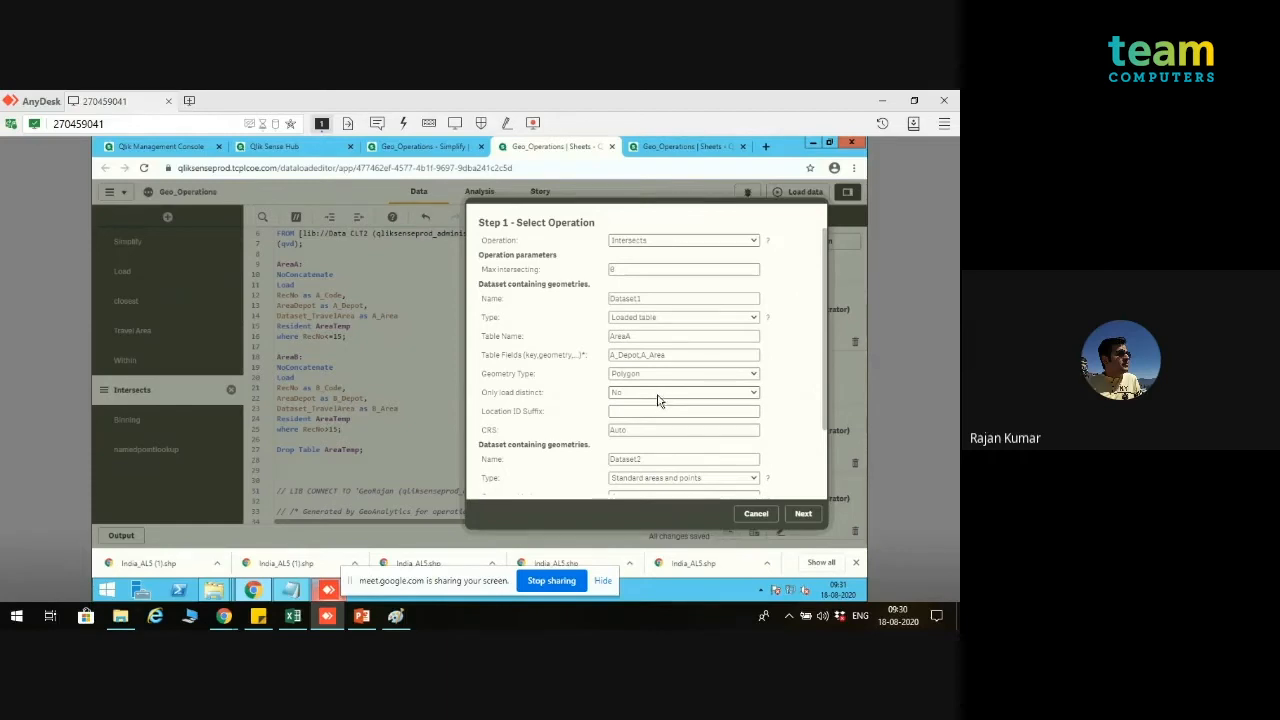
{"action": "left_click", "coordinate": [658, 396]}
{"action": "left_click", "coordinate": [653, 416]}
Step: Define the second dataset as a loaded table named AreaB with the table fields B_Depot,B_Area
{"action": "left_click_drag", "start_coordinate": [824, 400], "coordinate": [822, 456]}
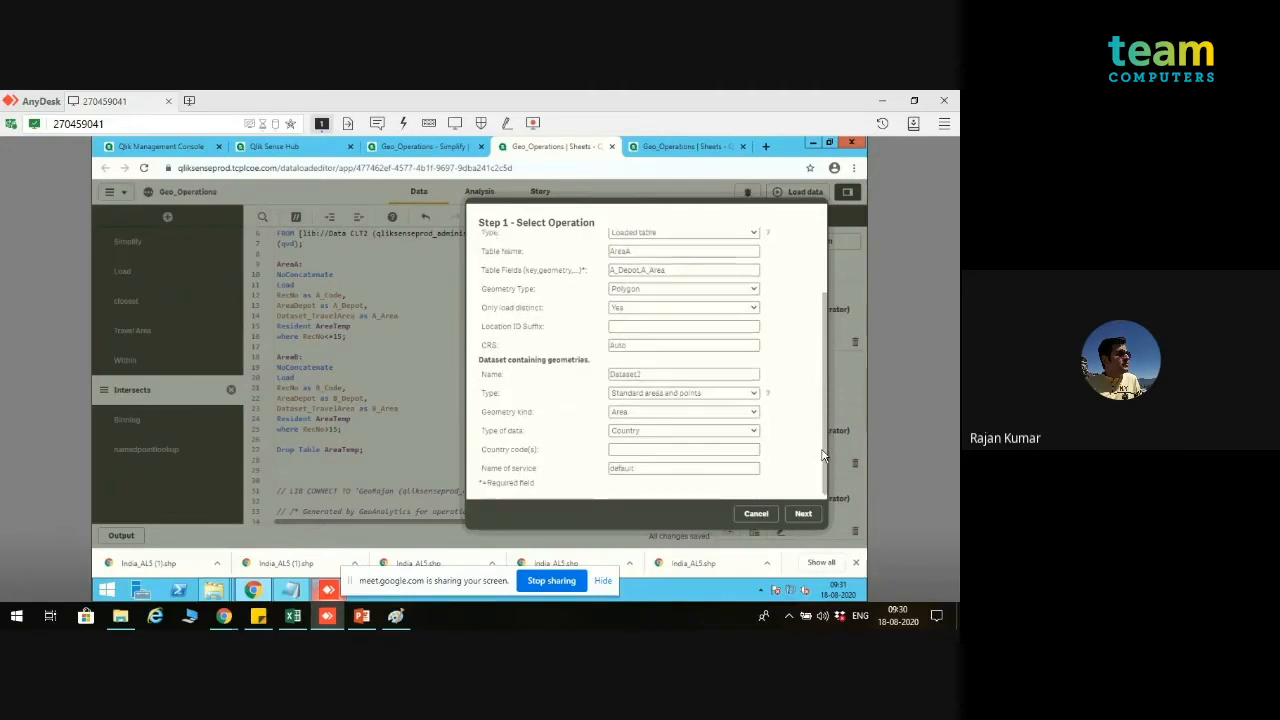
{"action": "left_click", "coordinate": [700, 396]}
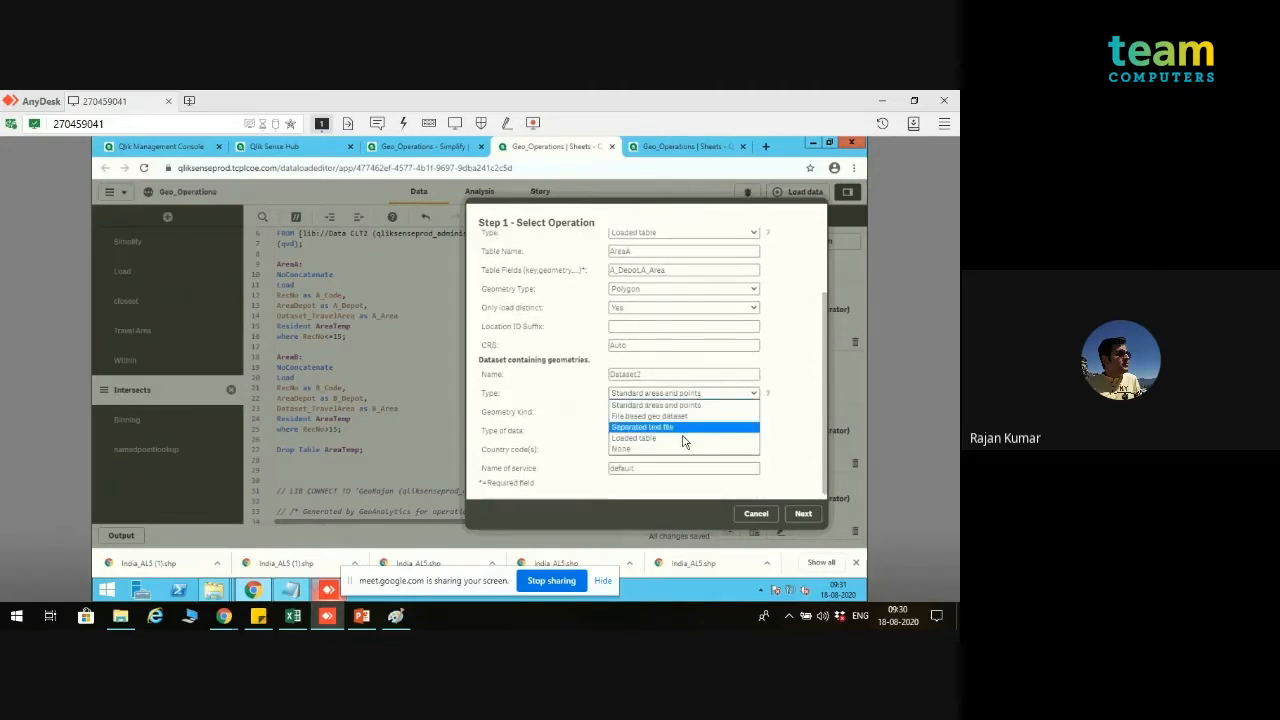
{"action": "left_click", "coordinate": [686, 438]}
{"action": "left_click", "coordinate": [679, 411]}
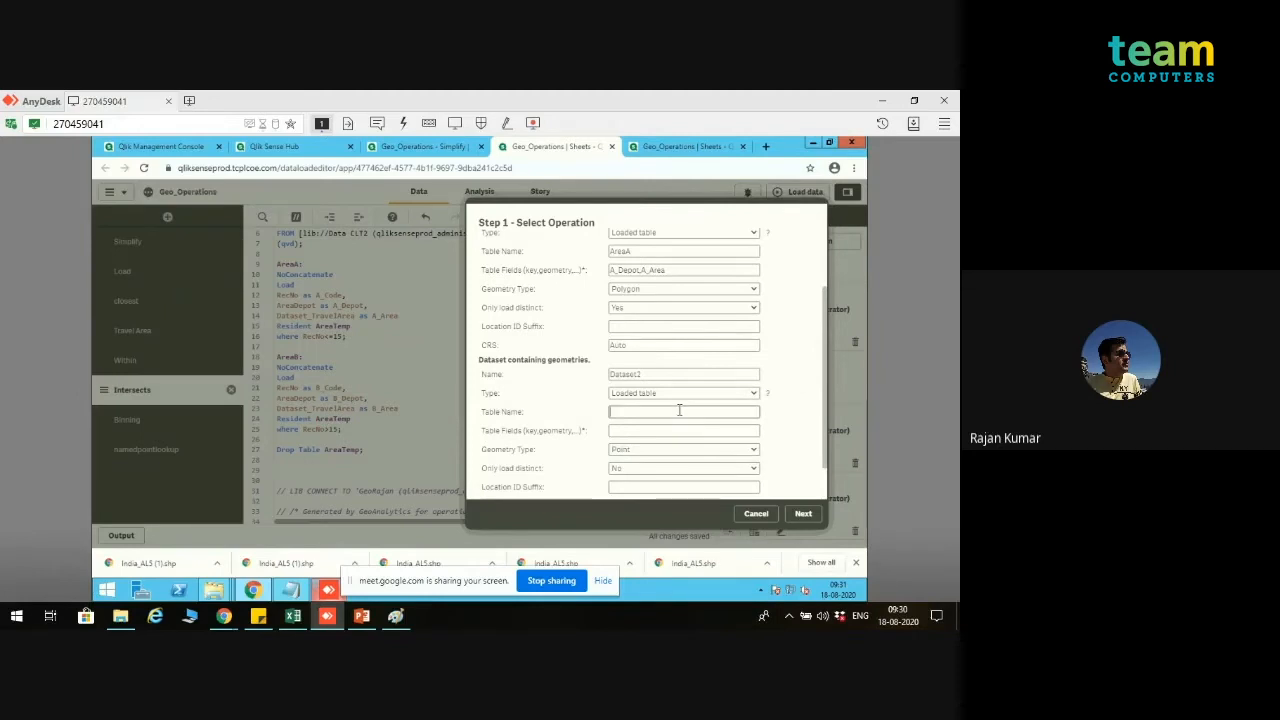
{"action": "type", "text": "AreaB"}
{"action": "left_click", "coordinate": [673, 432]}
{"action": "type", "text": "B_"}
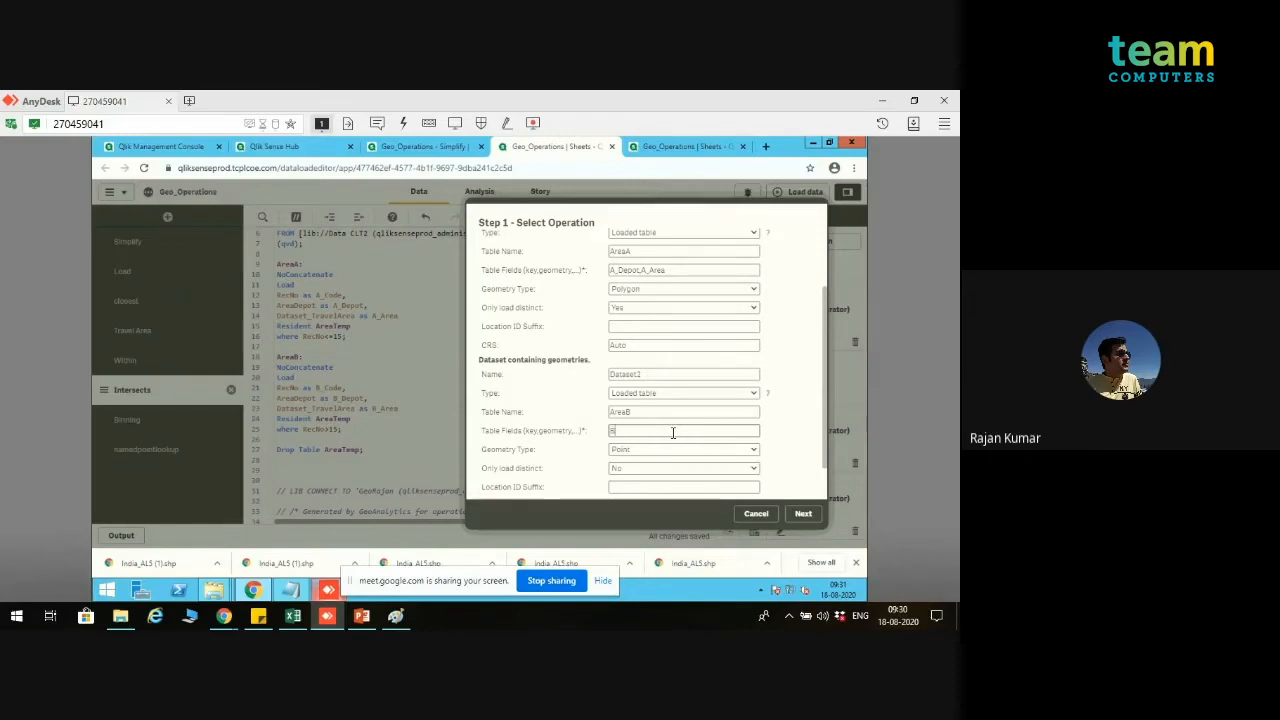
{"action": "type", "text": "Depot,B_Area"}
Step: Set the second dataset's geometry type to Polygon, and select IntersectsTable as the data to load
{"action": "left_click", "coordinate": [674, 451]}
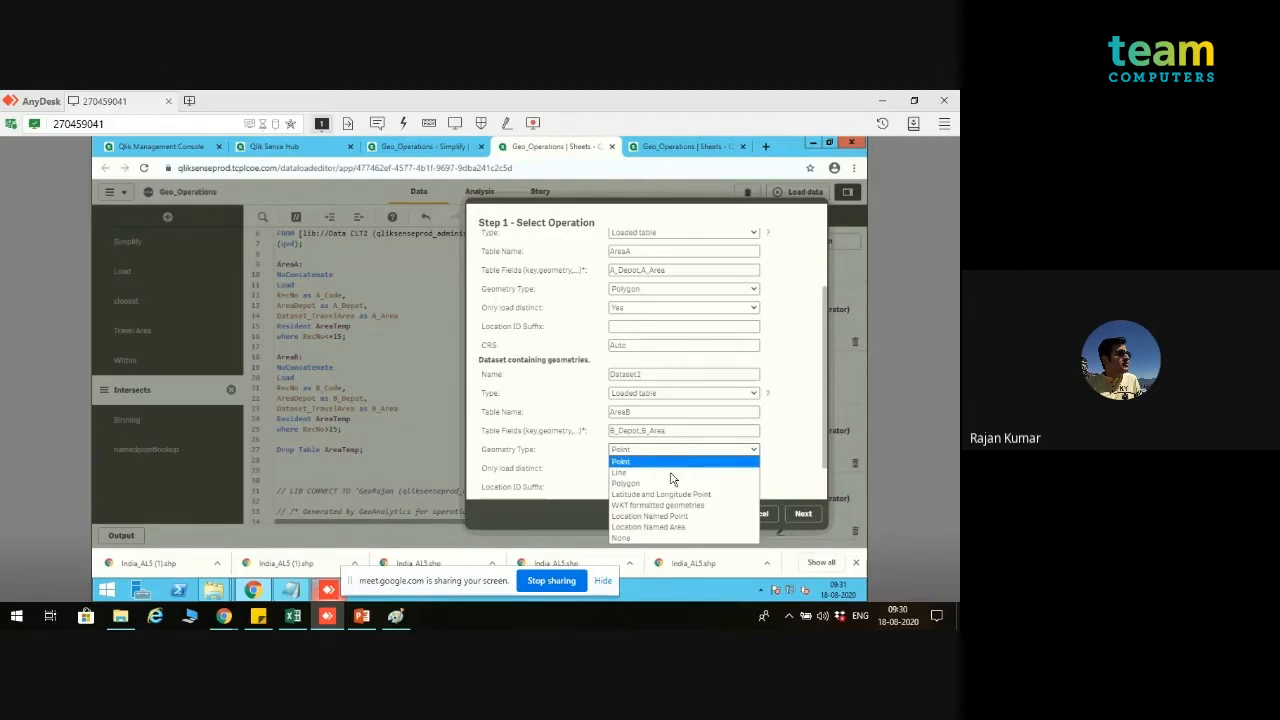
{"action": "left_click", "coordinate": [670, 483]}
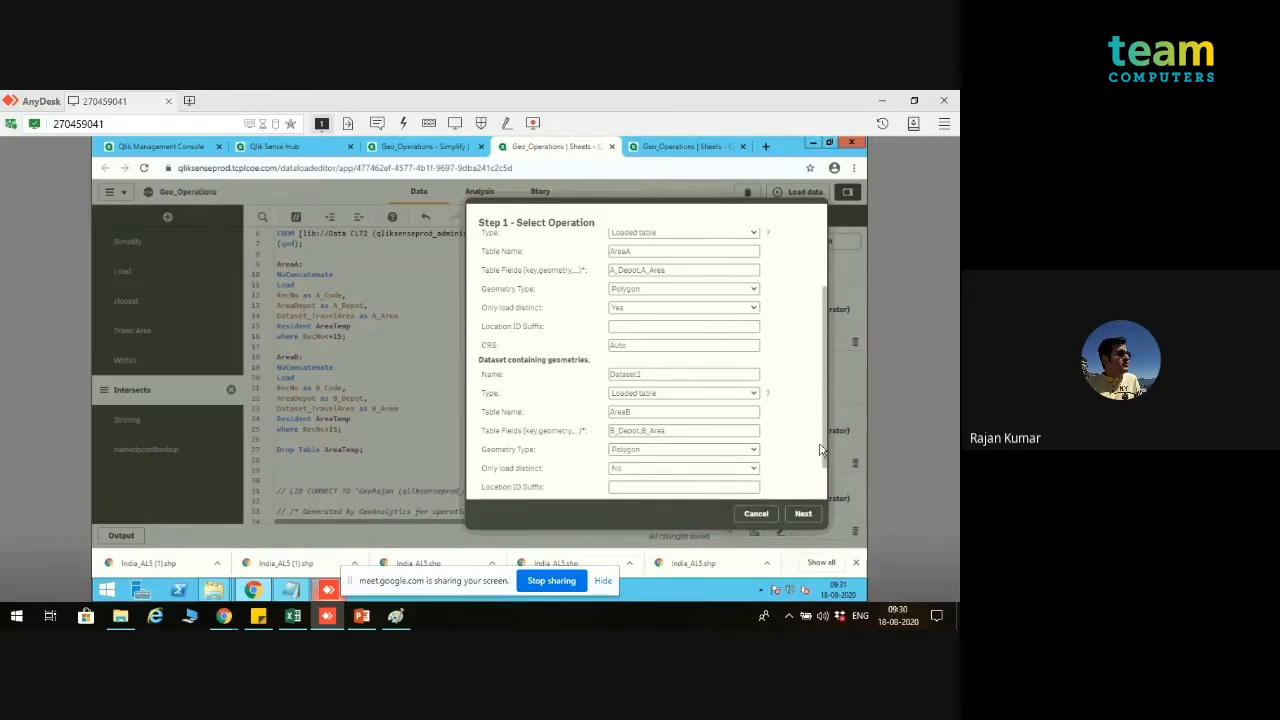
{"action": "left_click_drag", "start_coordinate": [825, 452], "coordinate": [825, 472]}
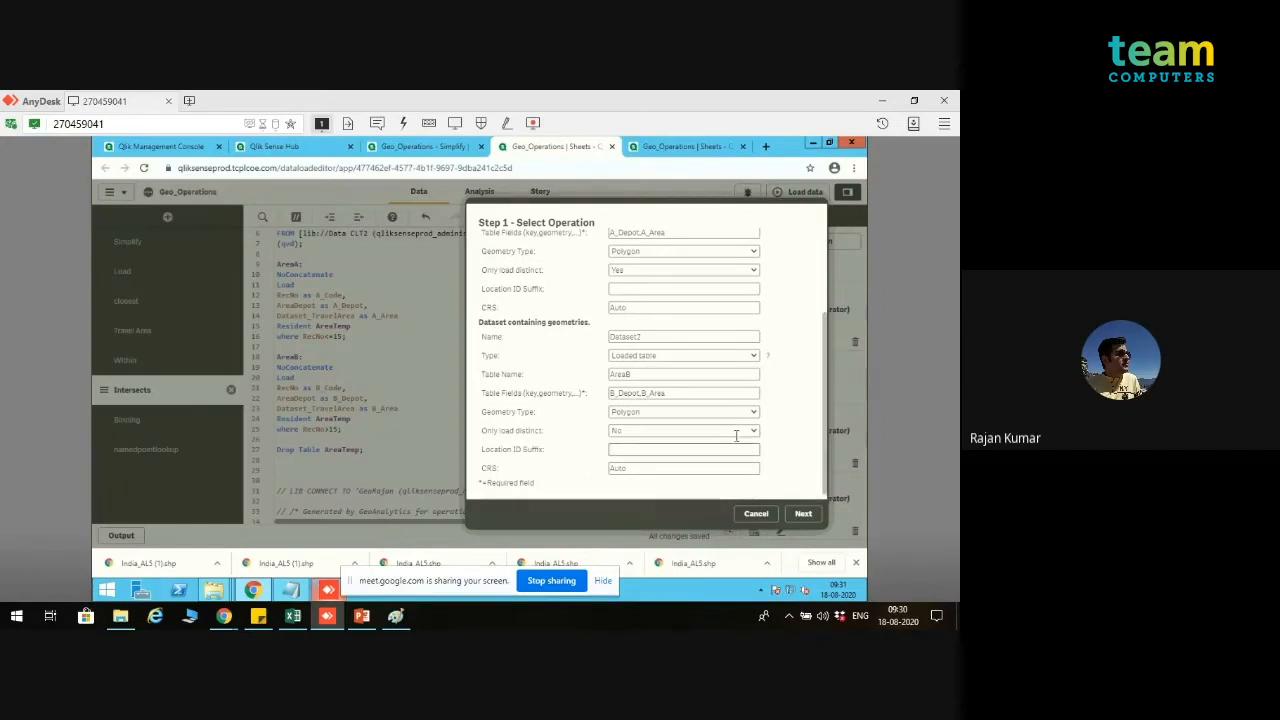
{"action": "left_click", "coordinate": [803, 515]}
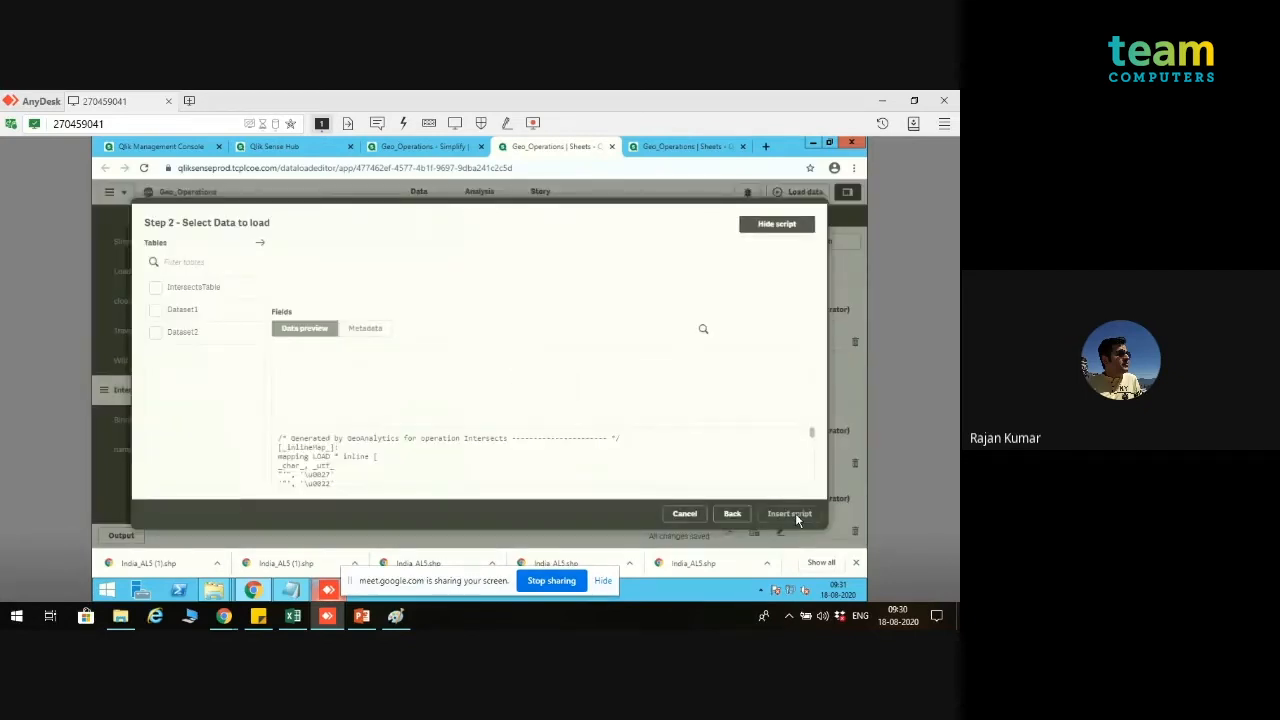
{"action": "left_click", "coordinate": [154, 290]}
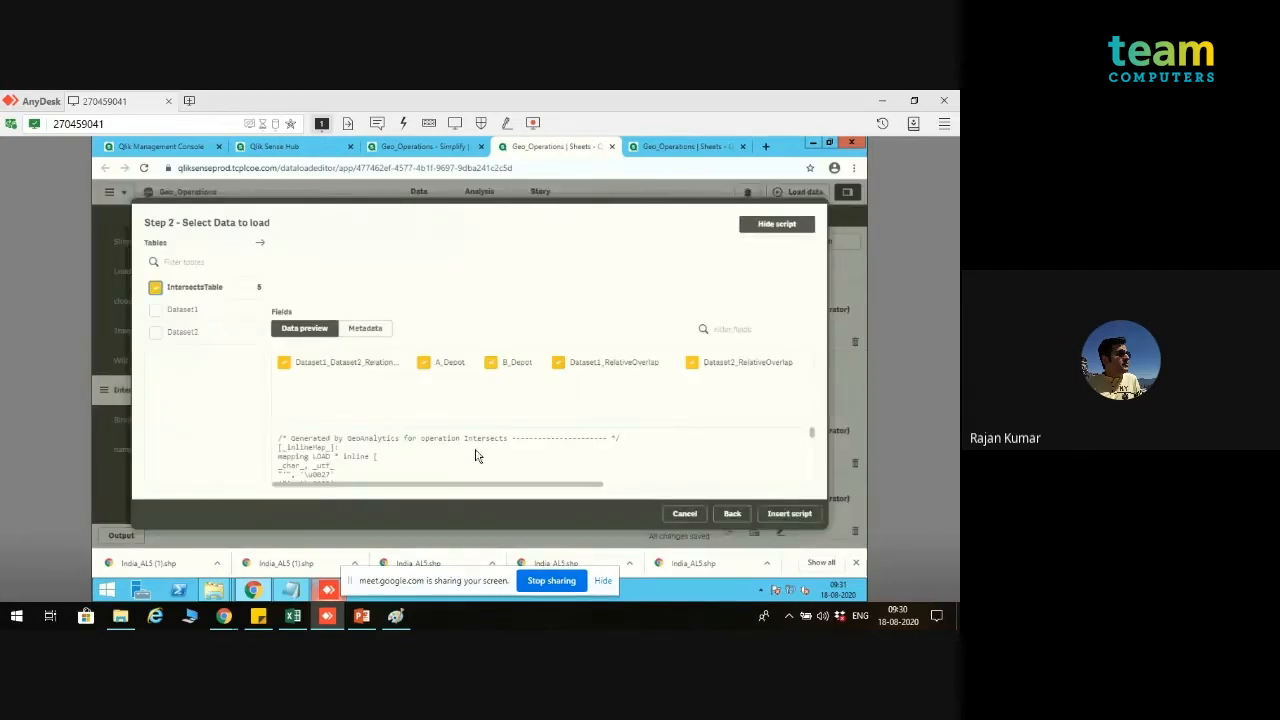
{"action": "left_click", "coordinate": [173, 318]}
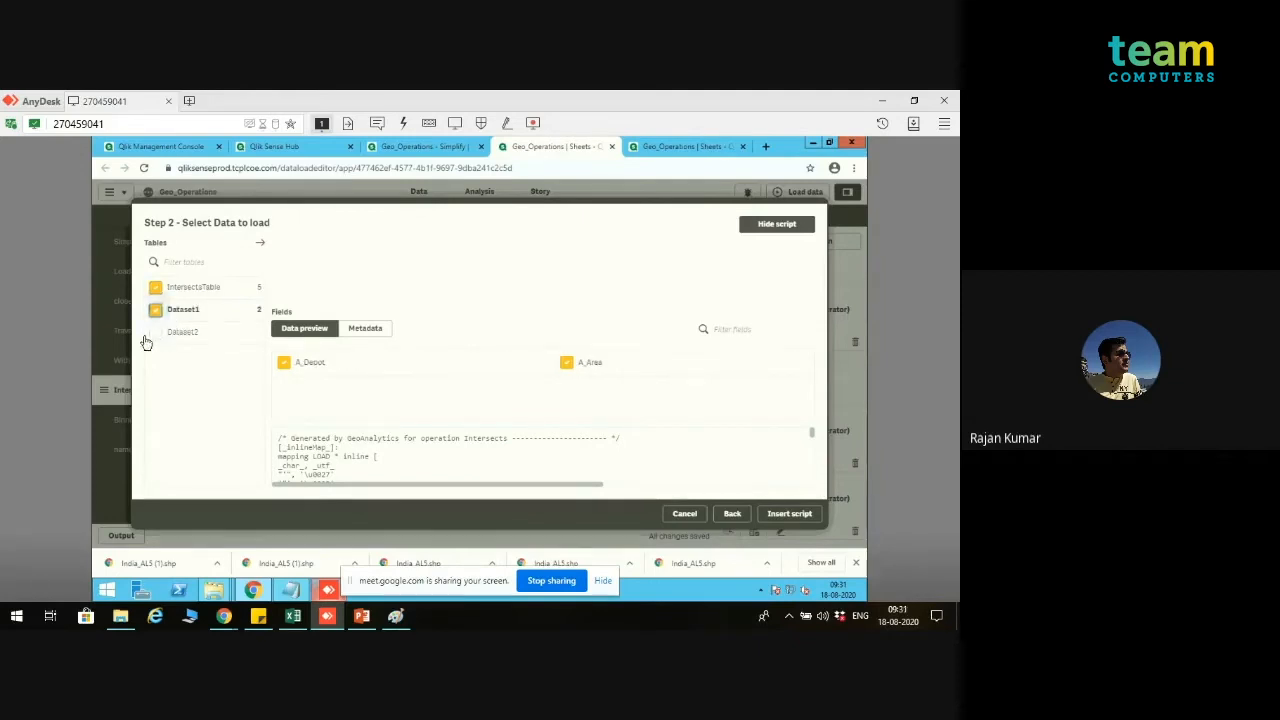
{"action": "left_click", "coordinate": [154, 336]}
{"action": "left_click", "coordinate": [154, 314]}
{"action": "left_click", "coordinate": [156, 336]}
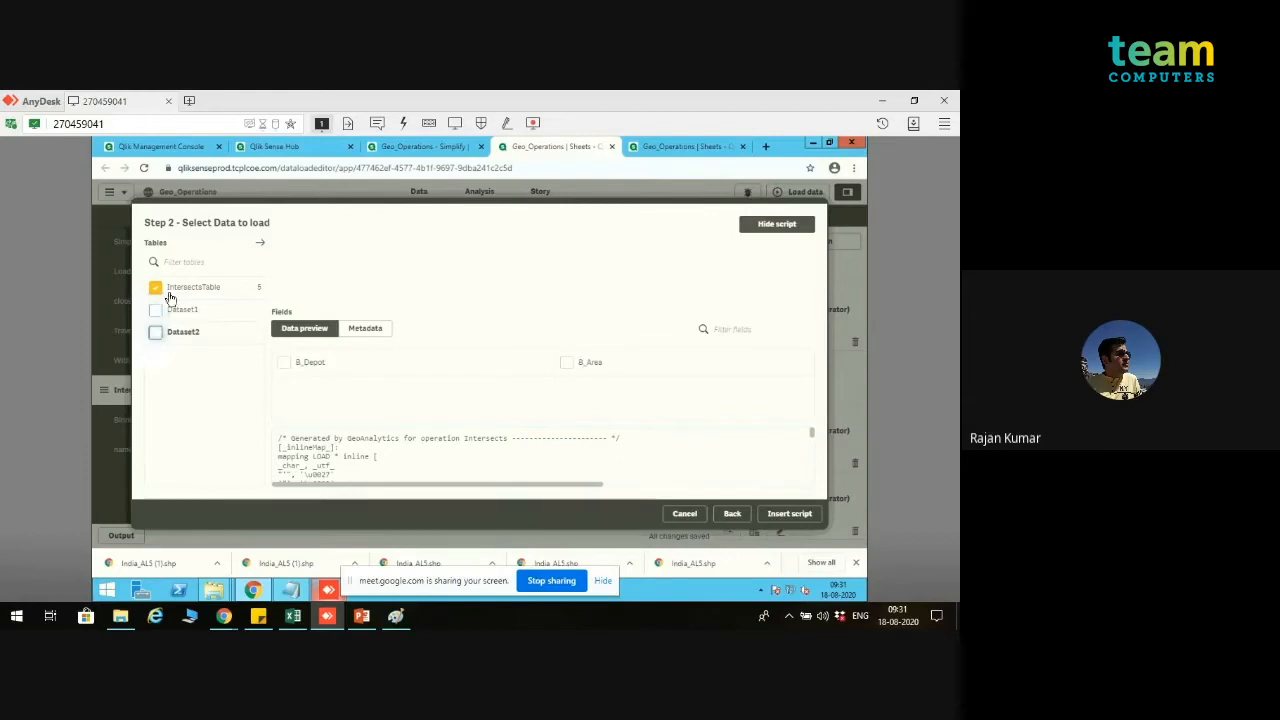
Step: Insert the generated Intersects script for IntersectsTable with all its fields, and check it against the commented-out code below
{"action": "left_click", "coordinate": [223, 287]}
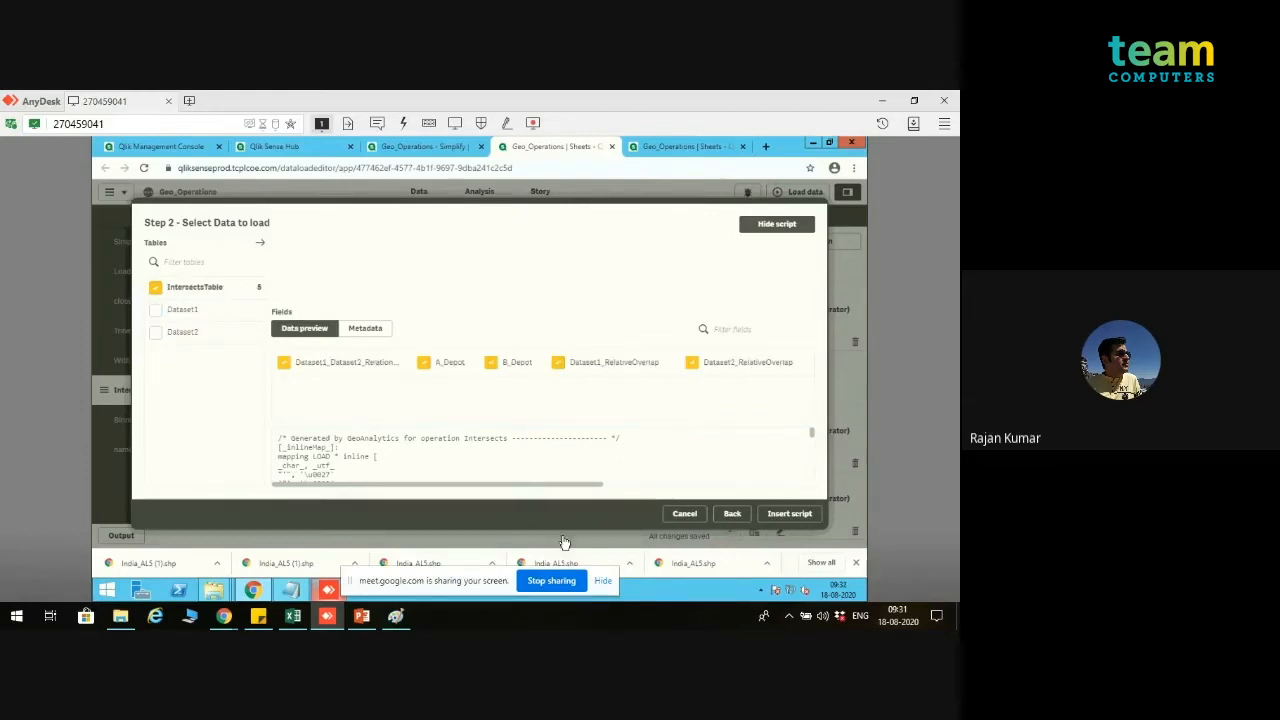
{"action": "left_click", "coordinate": [789, 513]}
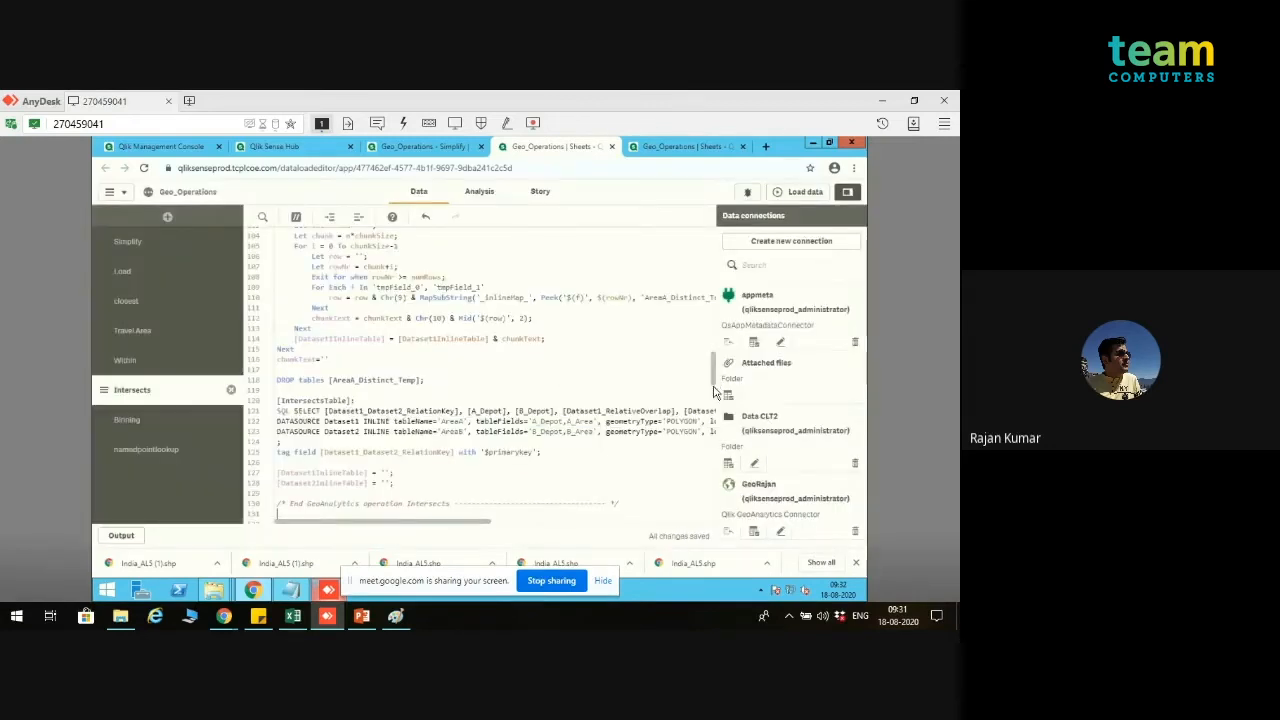
{"action": "scroll", "coordinate": [716, 503], "scroll_direction": "down", "scroll_amount": 6}
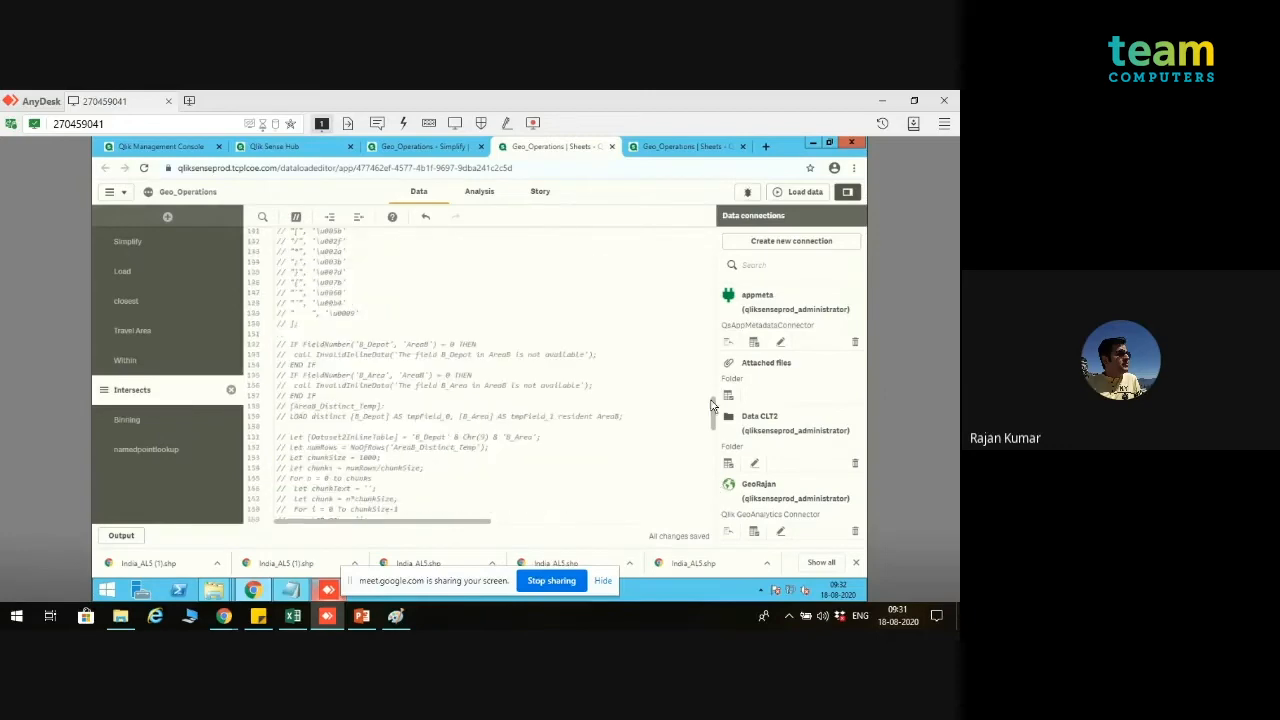
{"action": "scroll", "coordinate": [714, 300], "scroll_direction": "down", "scroll_amount": 4}
{"action": "scroll", "coordinate": [714, 278], "scroll_direction": "up", "scroll_amount": 3}
{"action": "scroll", "coordinate": [710, 250], "scroll_direction": "down", "scroll_amount": 2}
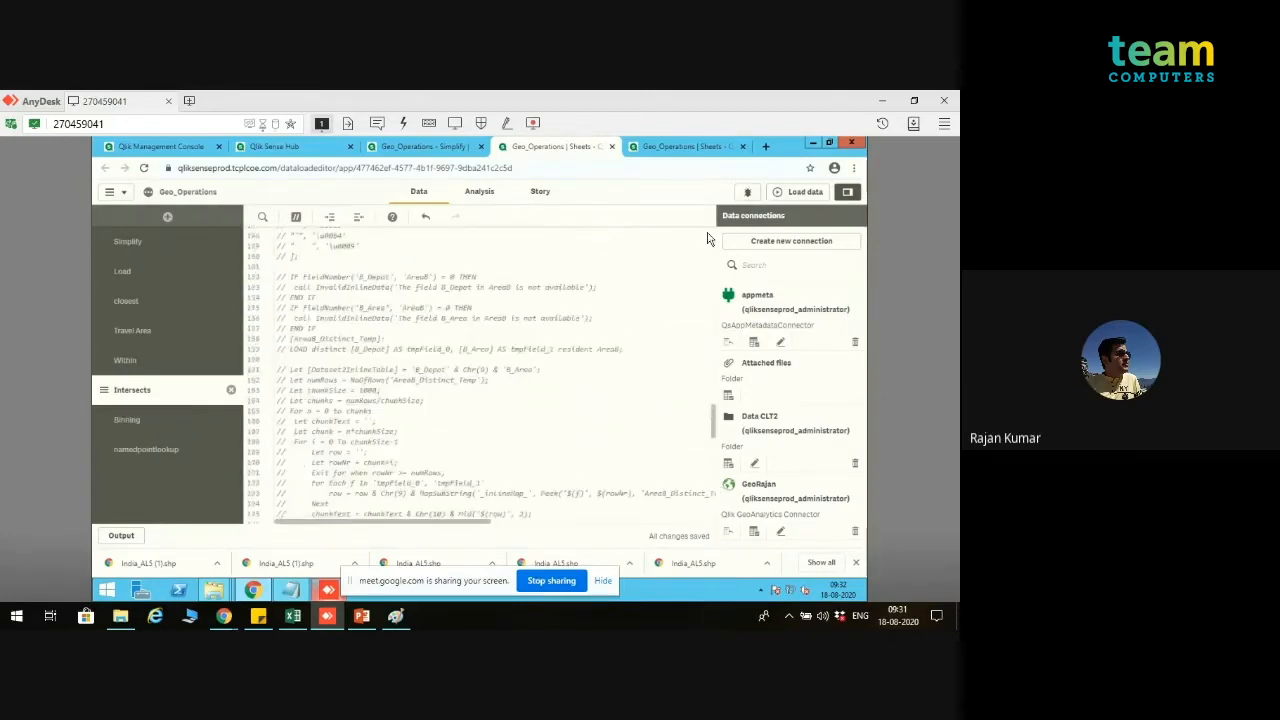
{"action": "scroll", "coordinate": [707, 238], "scroll_direction": "up", "scroll_amount": 20}
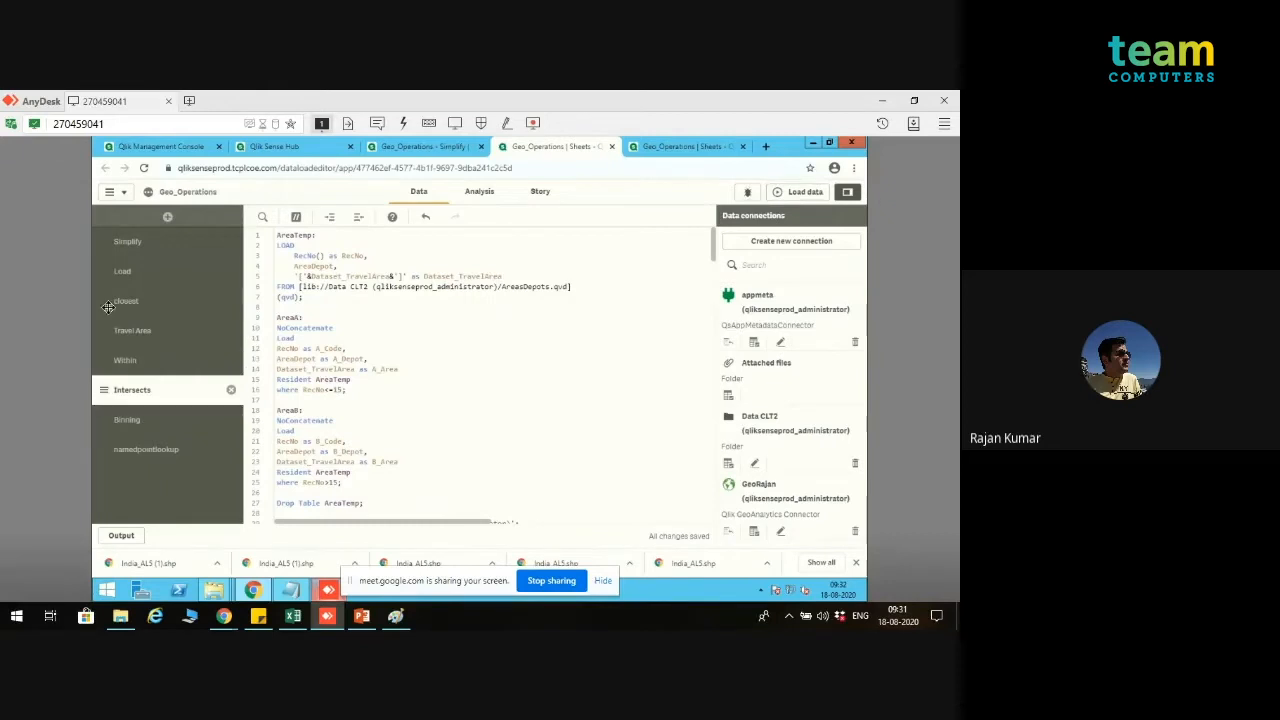
Step: Move the Intersects section to the top of the script sections and load the data
{"action": "left_click_drag", "start_coordinate": [108, 308], "coordinate": [123, 235]}
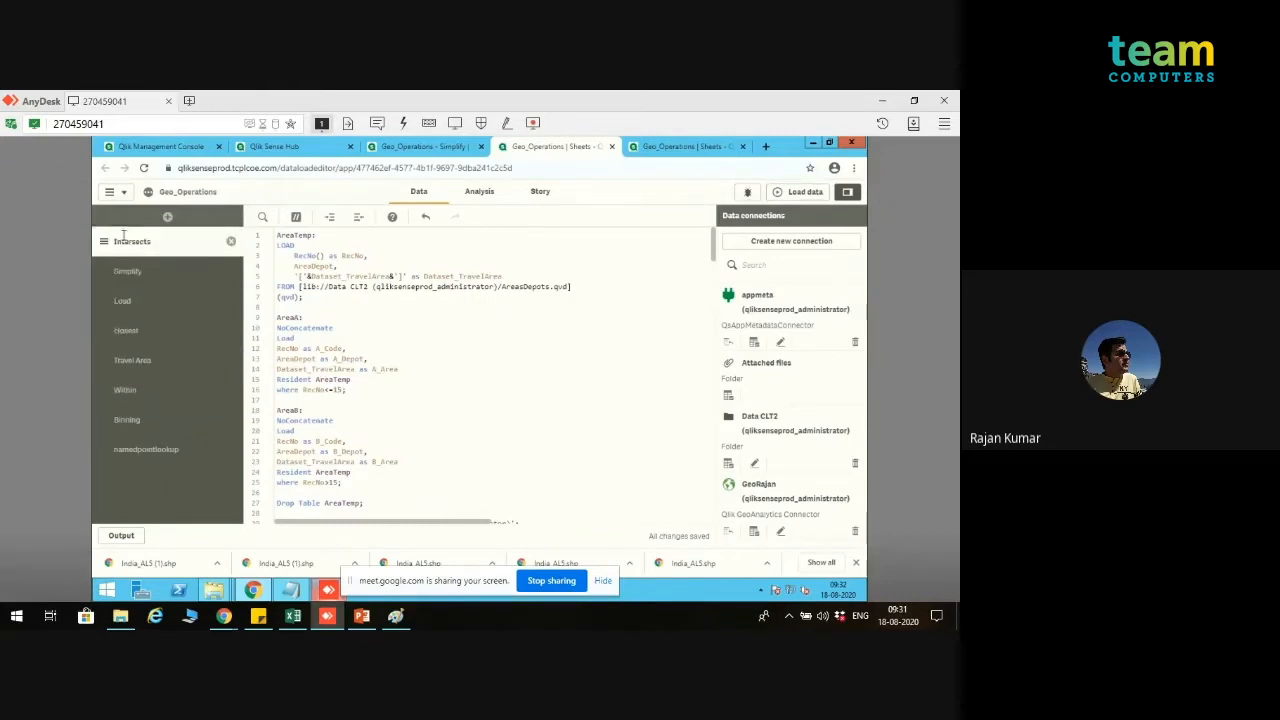
{"action": "left_click", "coordinate": [801, 193]}
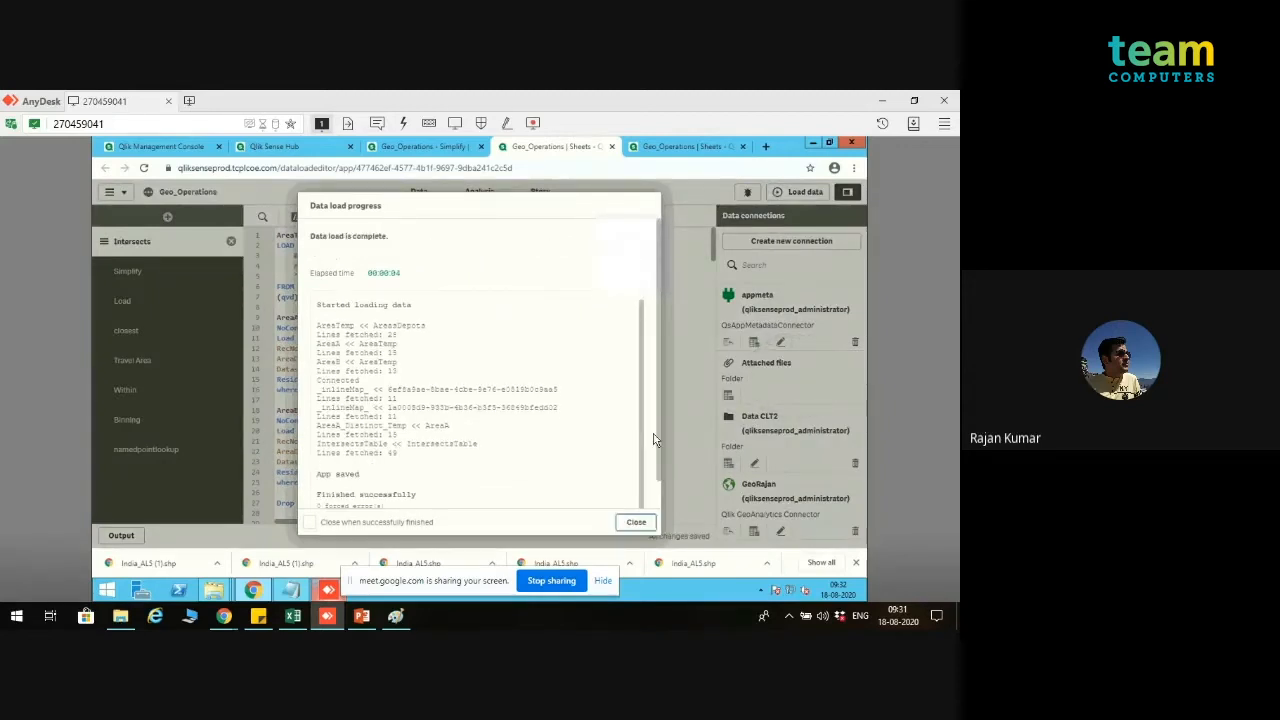
{"action": "left_click", "coordinate": [638, 522]}
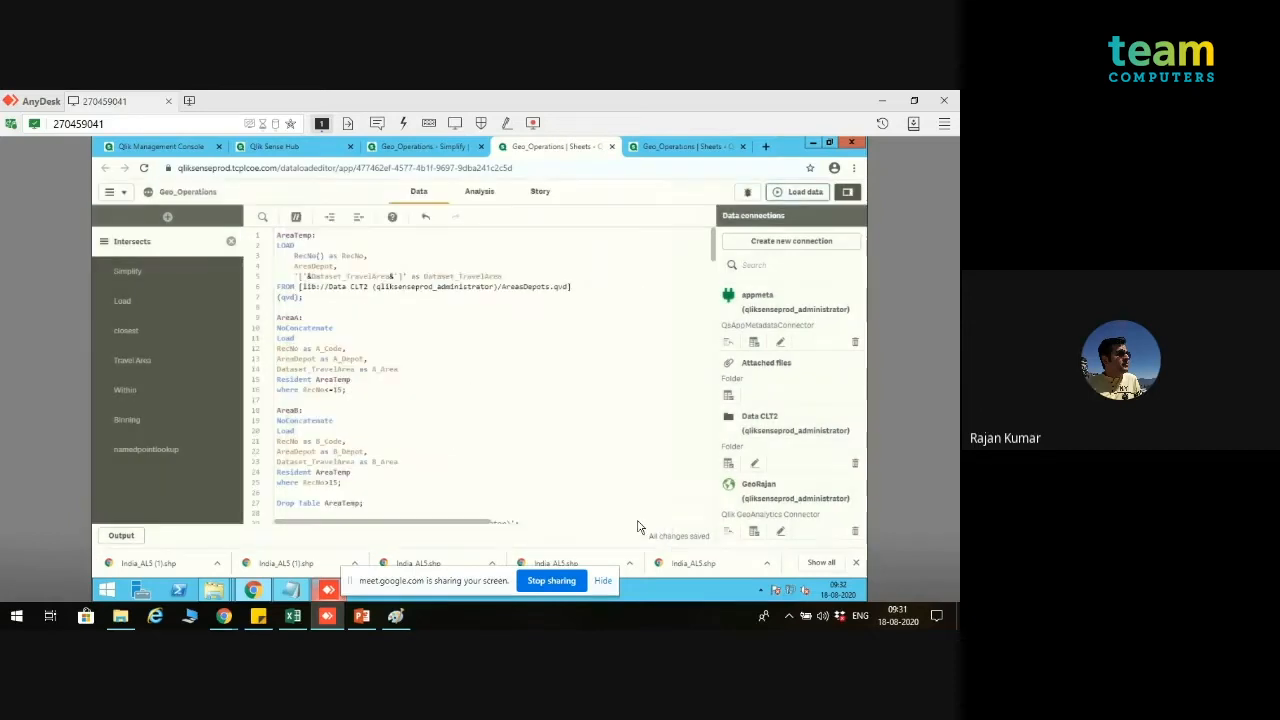
Step: Preview the records of IntersectsTable in the data model viewer
{"action": "left_click", "coordinate": [428, 148]}
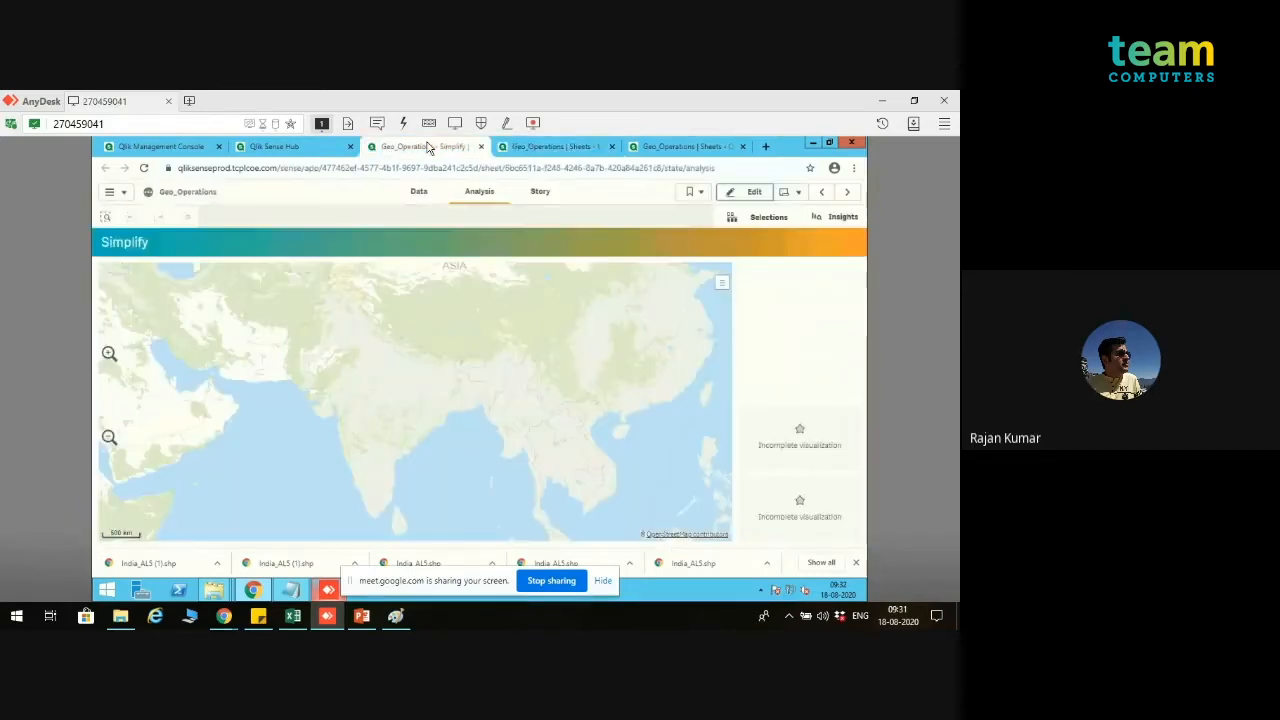
{"action": "left_click", "coordinate": [660, 146]}
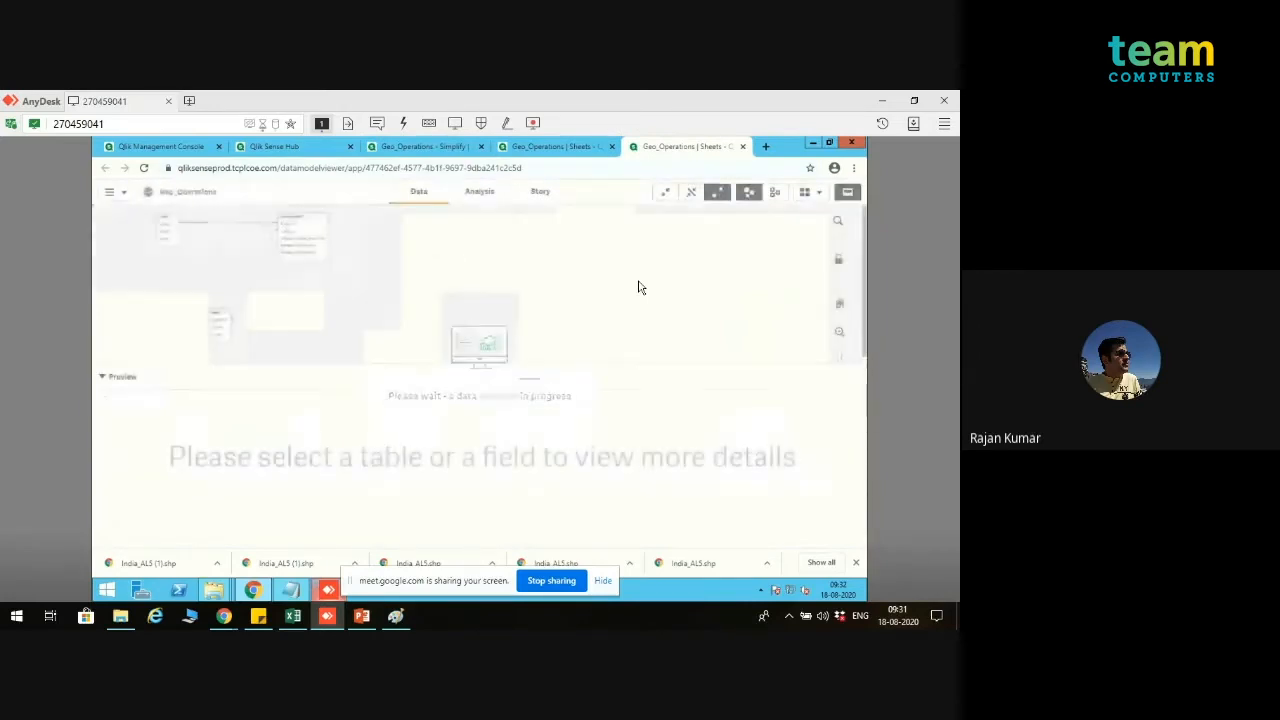
{"action": "left_click", "coordinate": [307, 232]}
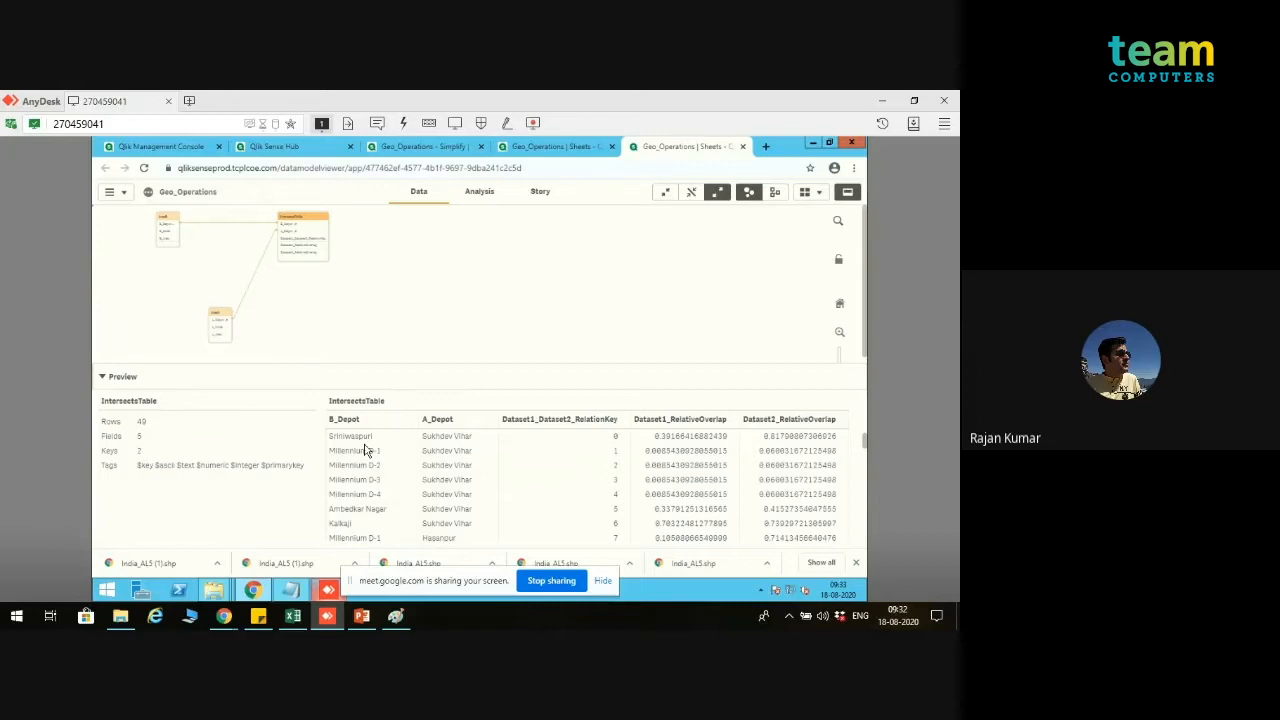
Step: Switch from the data model viewer to the app's Intersects sheet
{"action": "left_click", "coordinate": [455, 147]}
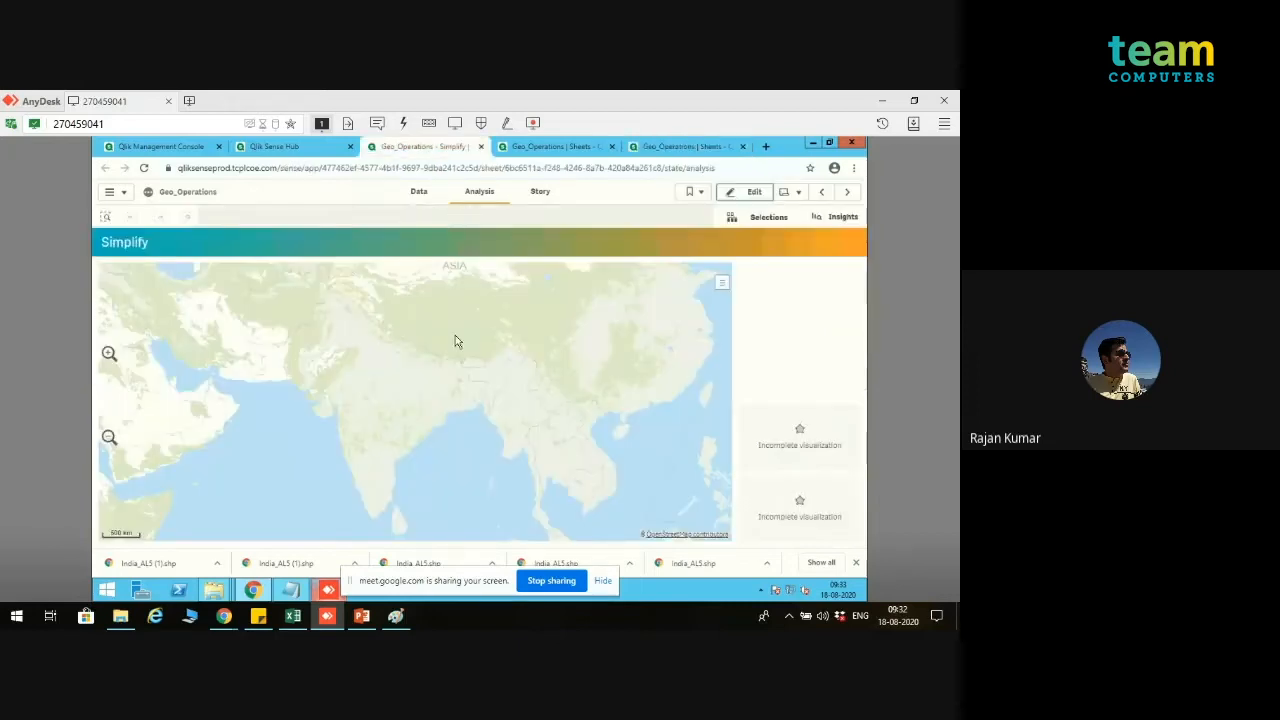
{"action": "left_click", "coordinate": [546, 148]}
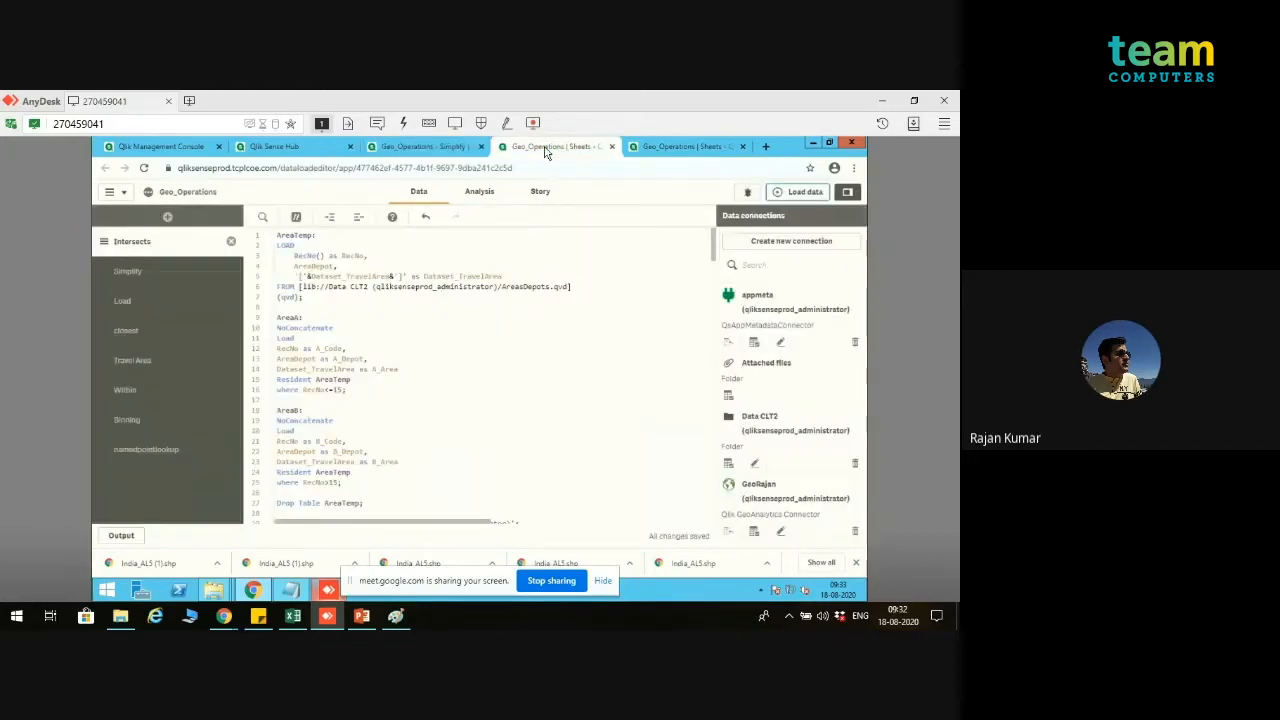
{"action": "left_click", "coordinate": [428, 148]}
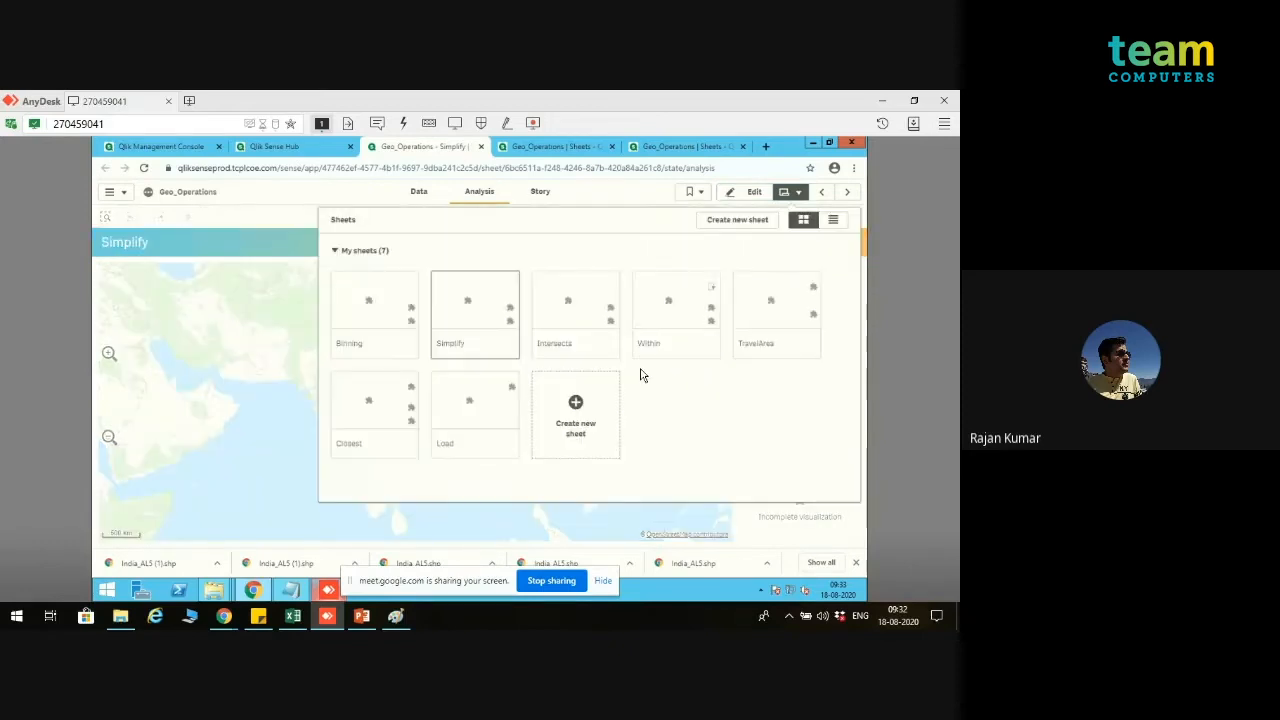
{"action": "left_click", "coordinate": [600, 318]}
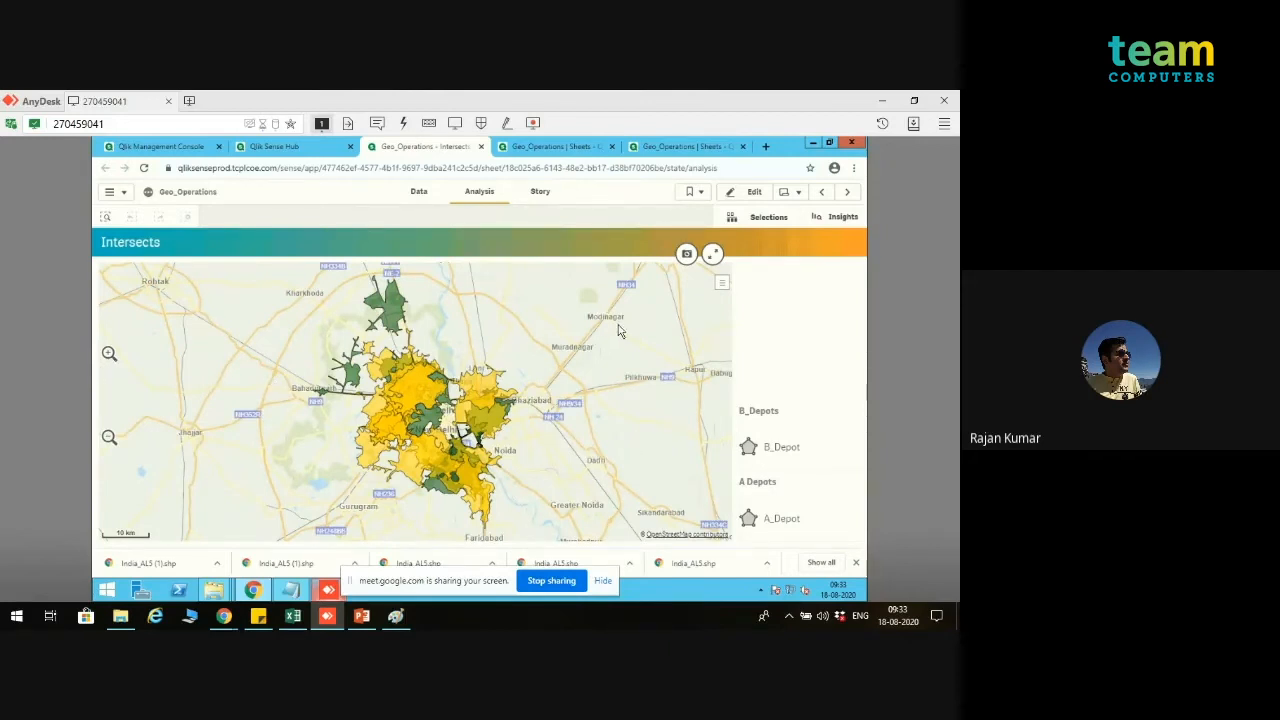
Step: Compare the A Depots and B_Depots areas on the map by hiding and restoring each layer in turn, and inspect their overlaps
{"action": "left_click", "coordinate": [720, 285]}
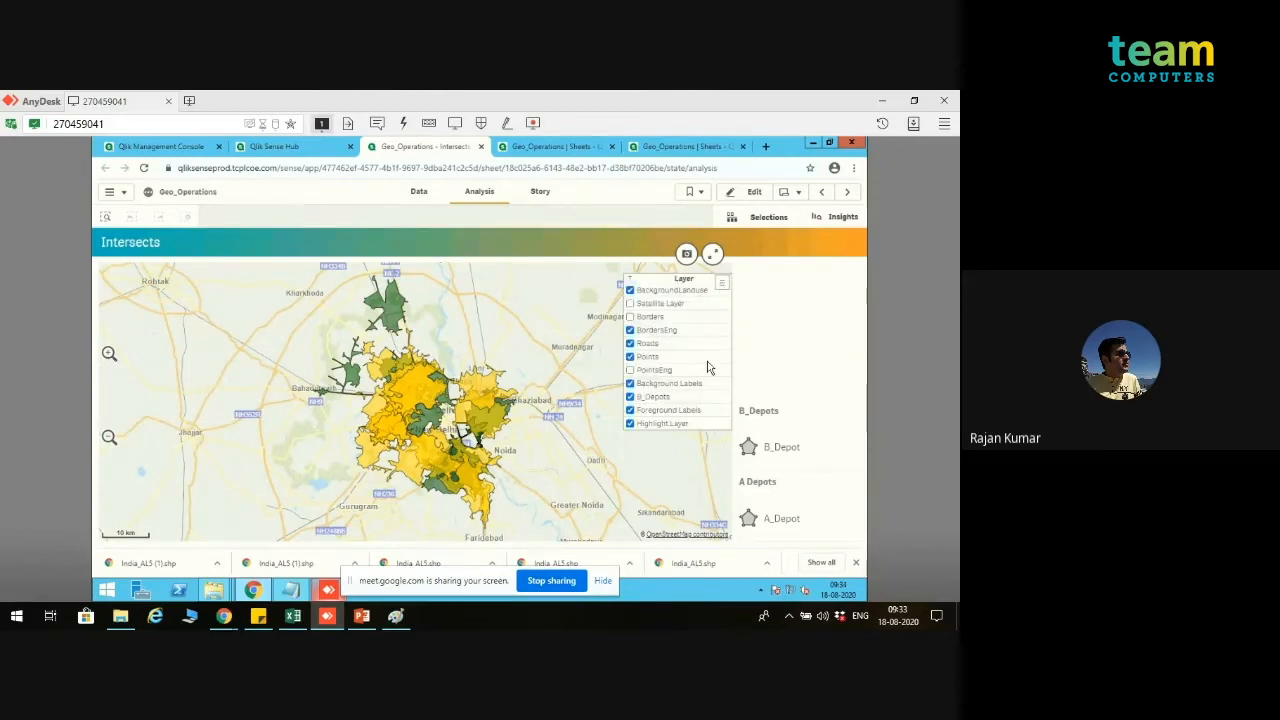
{"action": "left_click", "coordinate": [630, 397]}
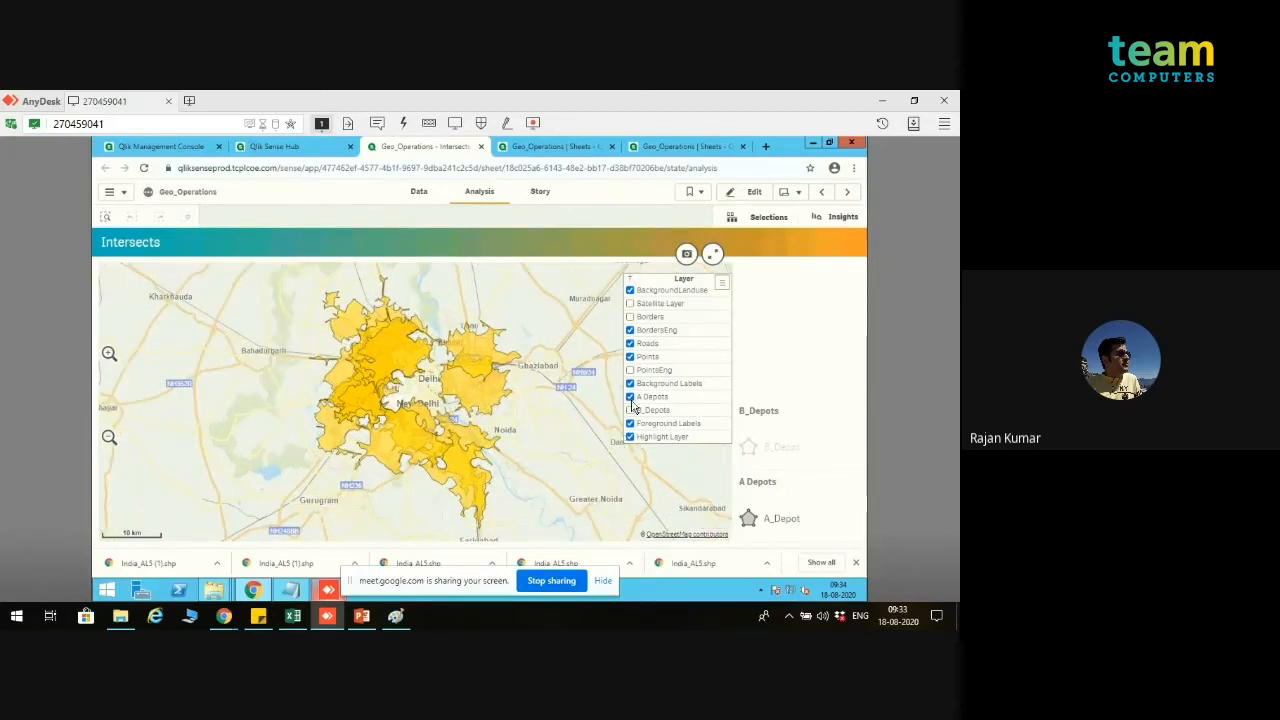
{"action": "left_click", "coordinate": [630, 411]}
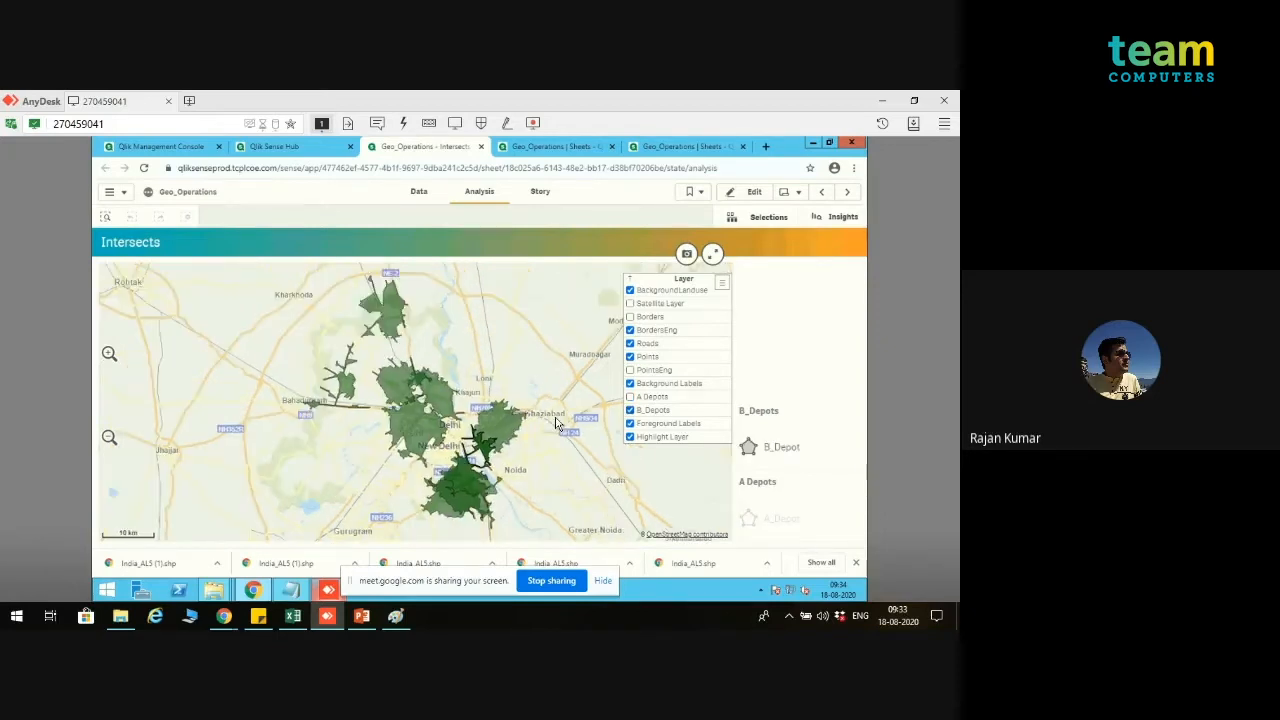
{"action": "left_click", "coordinate": [630, 397]}
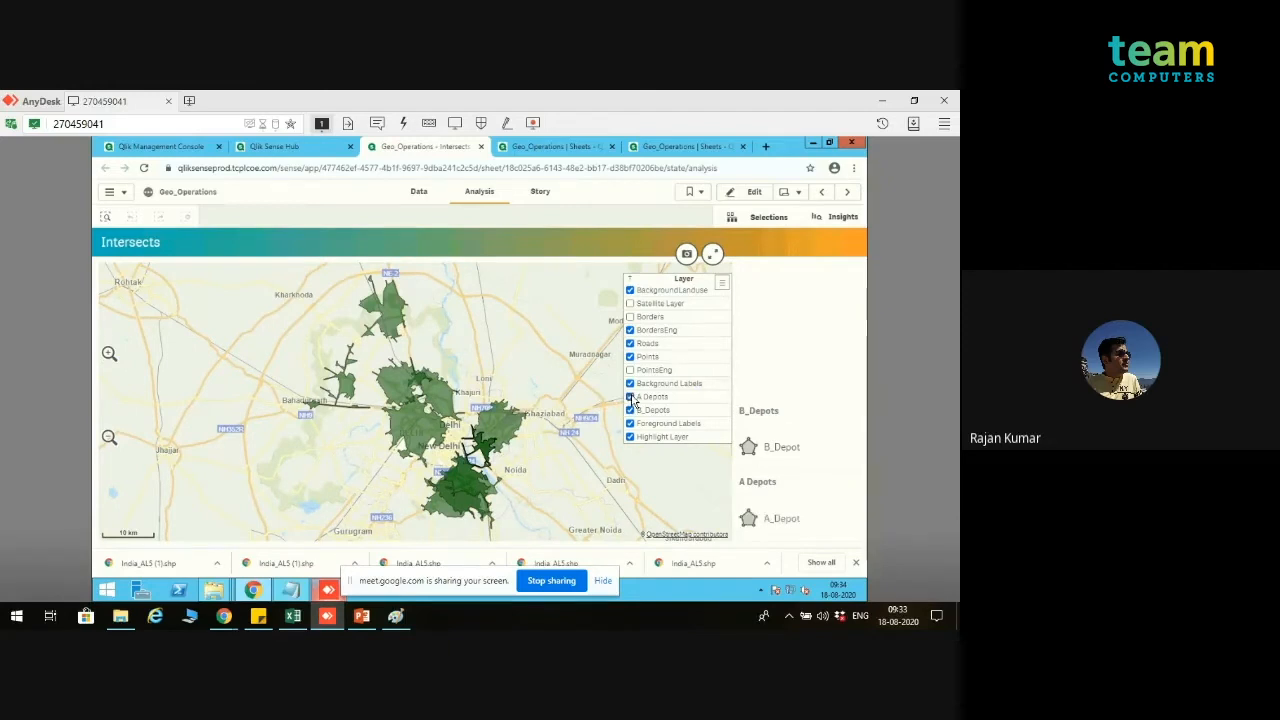
{"action": "left_click", "coordinate": [109, 354]}
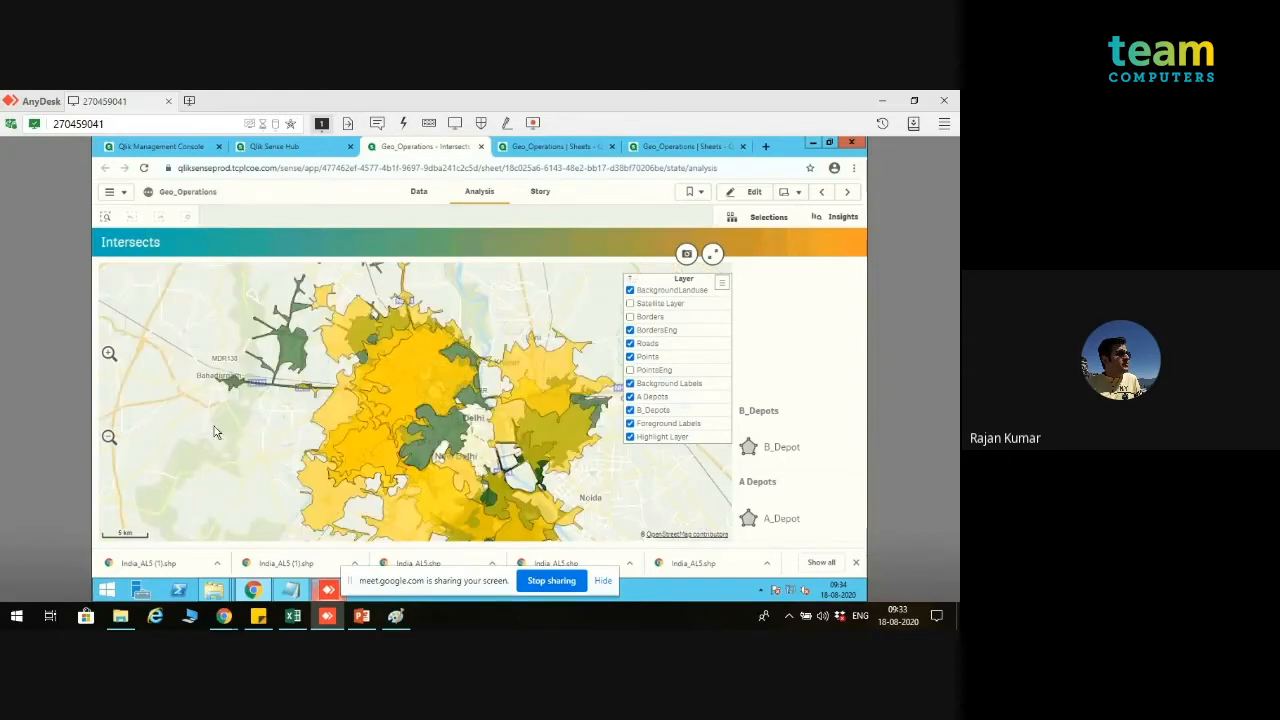
{"action": "left_click_drag", "start_coordinate": [240, 453], "coordinate": [203, 420]}
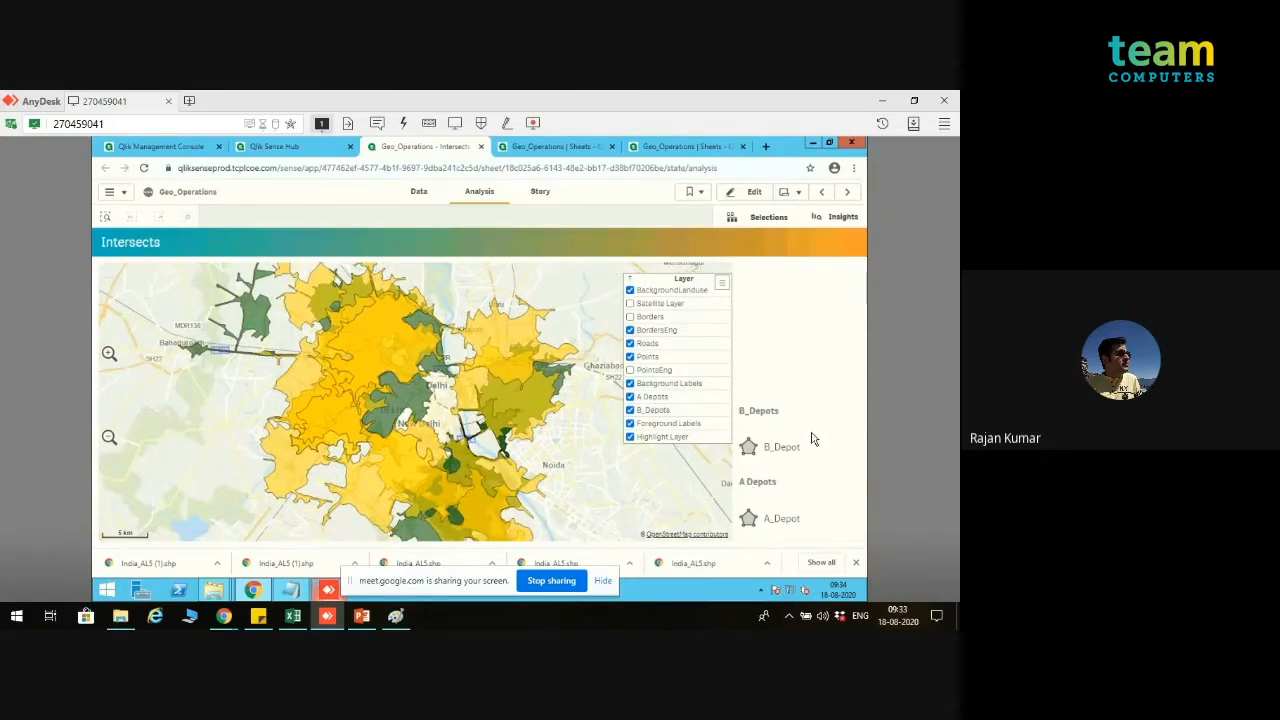
Step: Review the color settings of the B_Depots and A Depots layers in sheet editing mode, and leave editing
{"action": "left_click", "coordinate": [742, 196]}
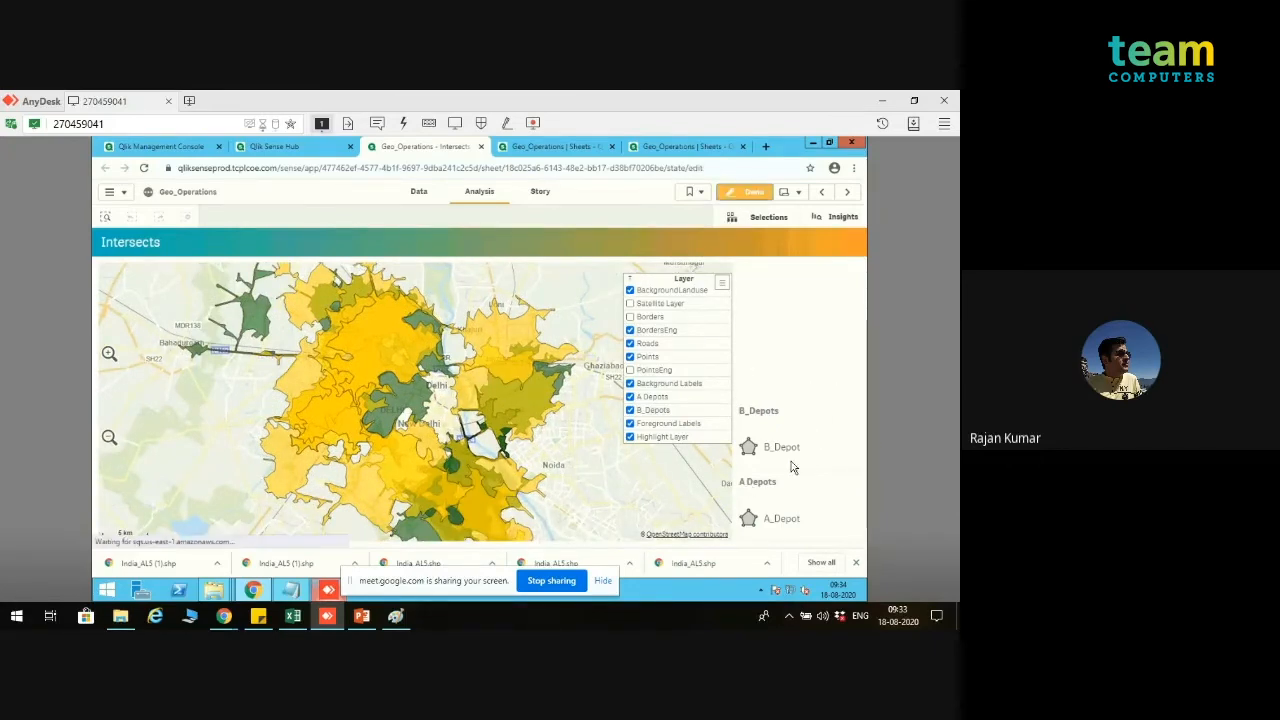
{"action": "left_click", "coordinate": [694, 439]}
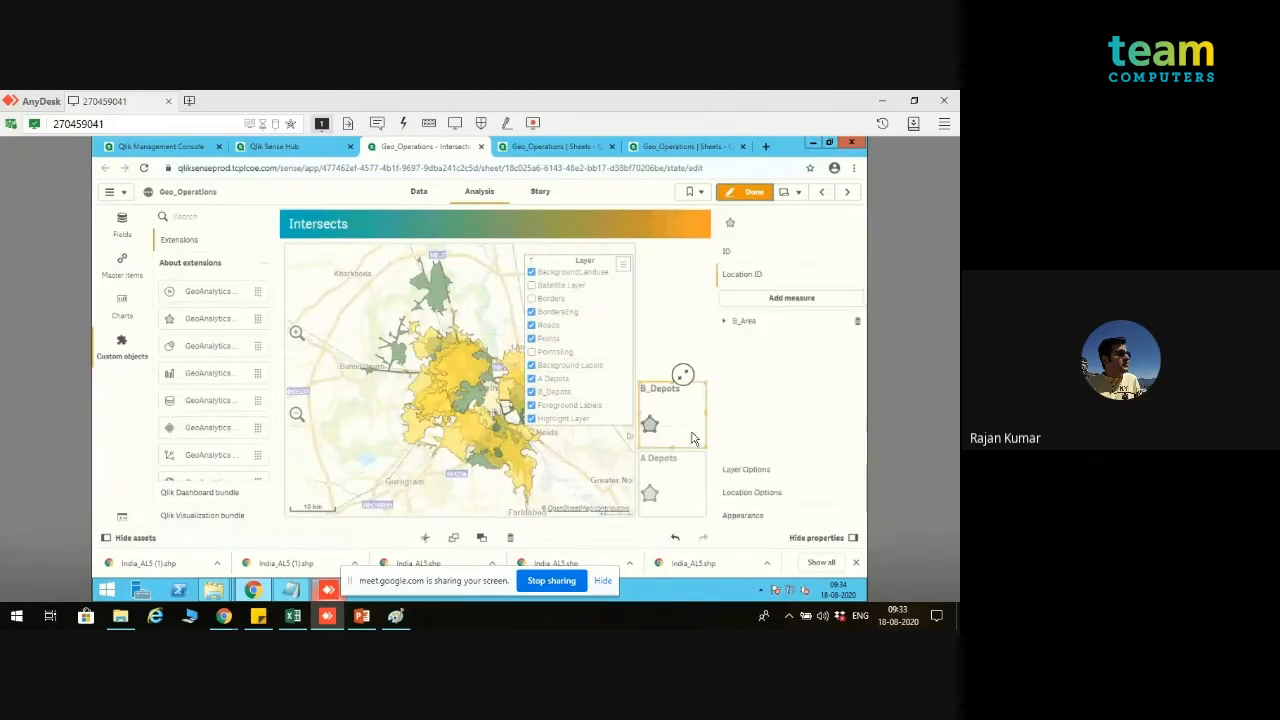
{"action": "left_click", "coordinate": [787, 520]}
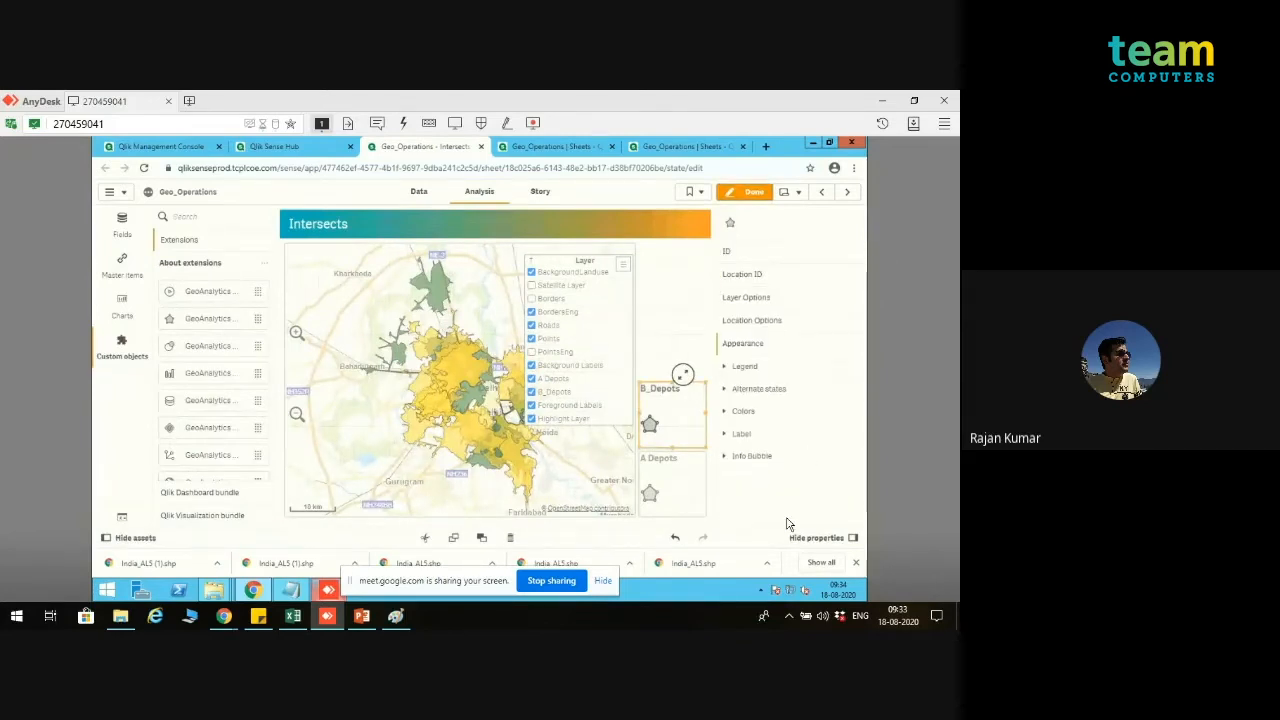
{"action": "left_click", "coordinate": [785, 411]}
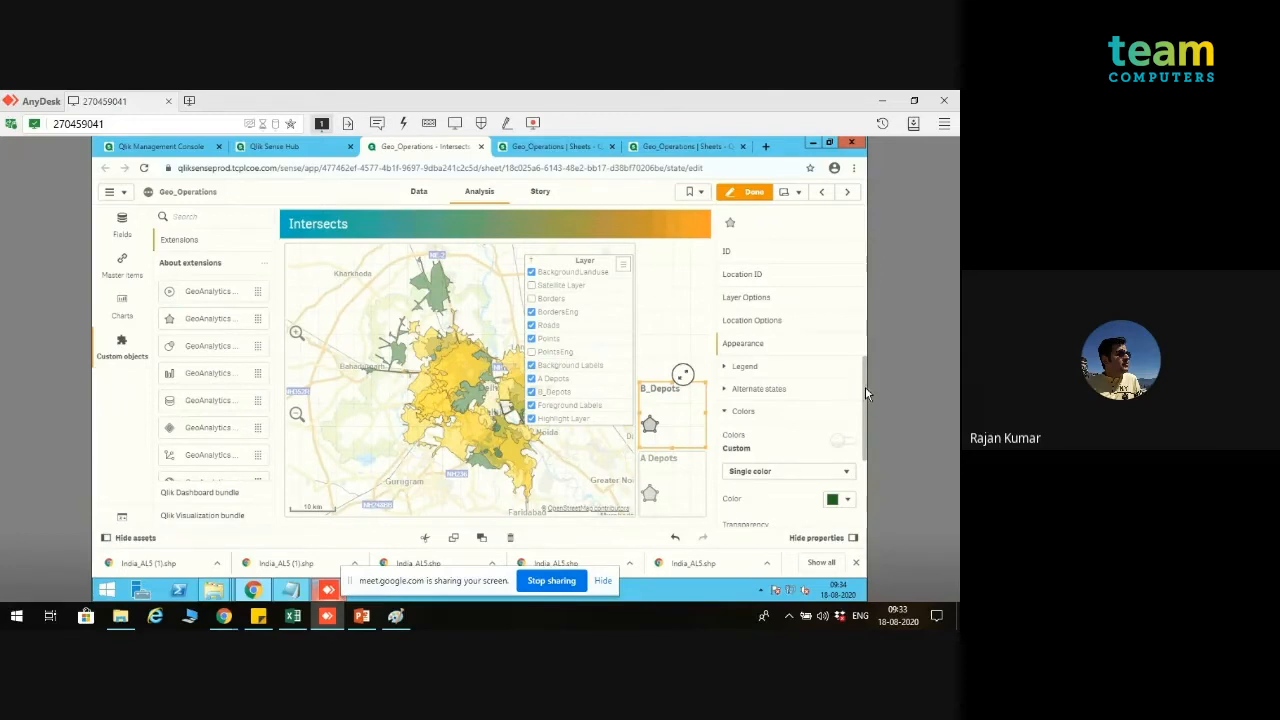
{"action": "left_click_drag", "start_coordinate": [865, 386], "coordinate": [864, 447]}
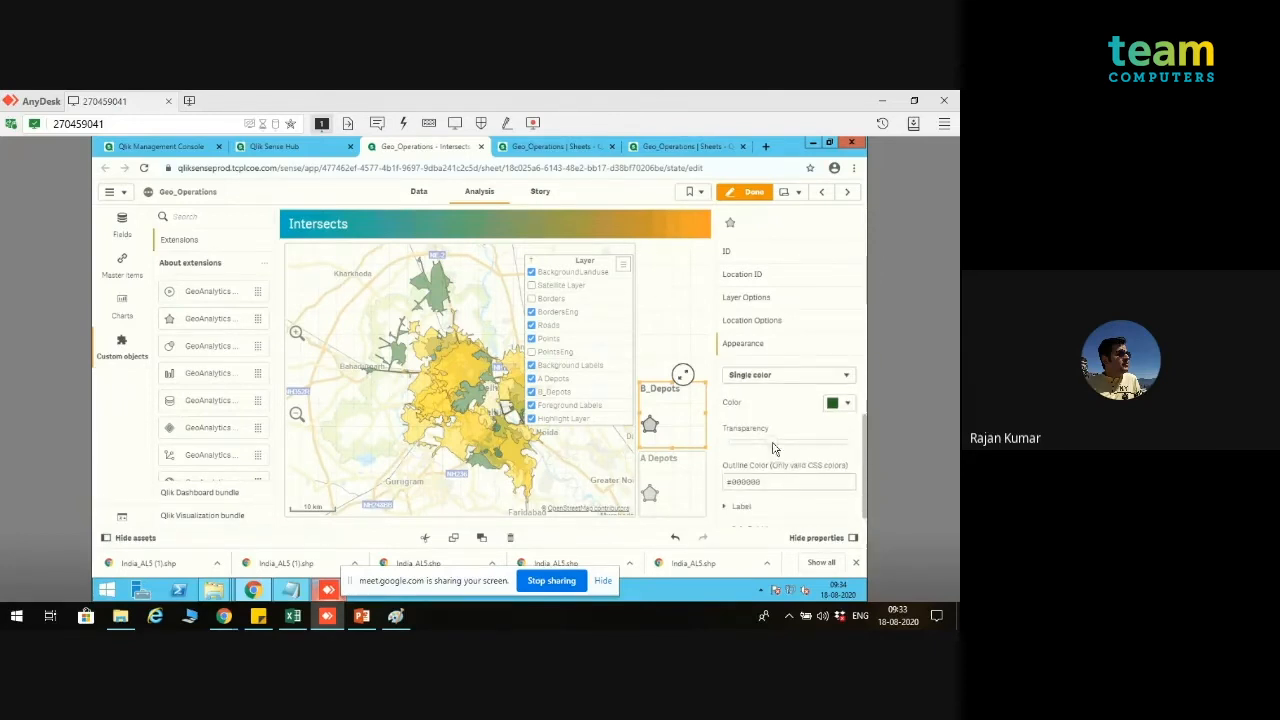
{"action": "left_click", "coordinate": [673, 488]}
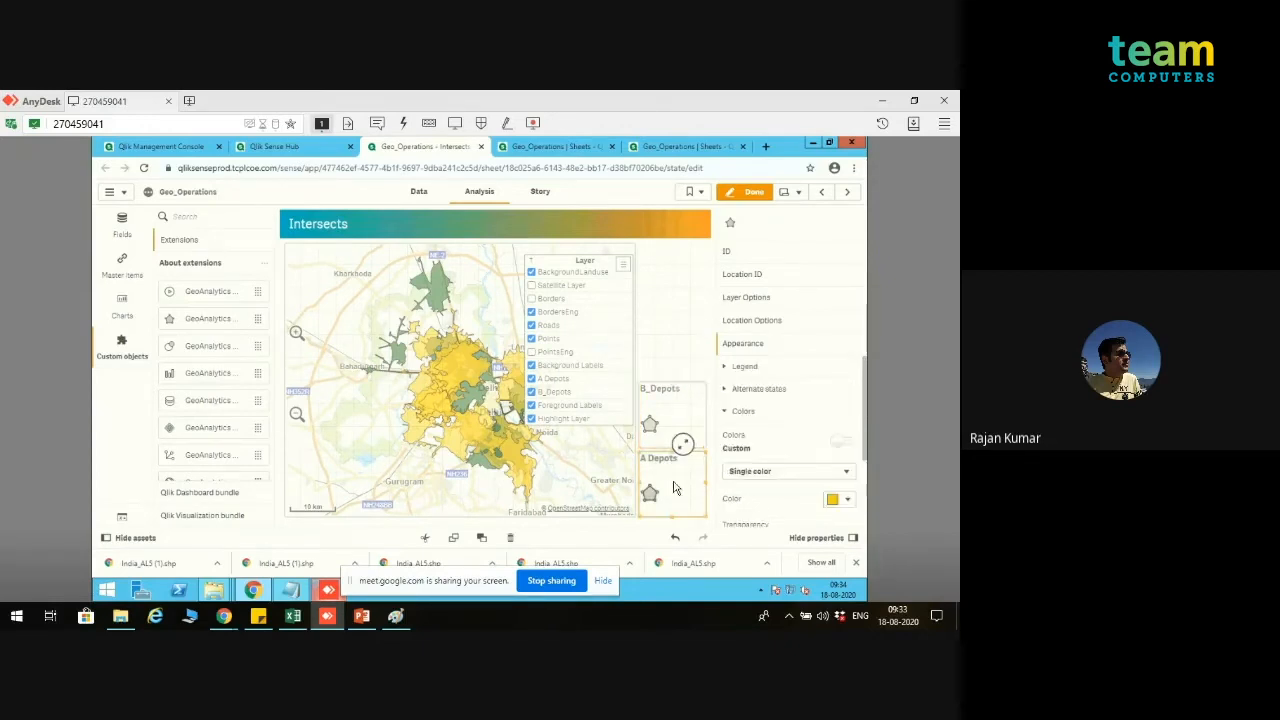
{"action": "left_click_drag", "start_coordinate": [866, 452], "coordinate": [867, 489]}
{"action": "left_click", "coordinate": [756, 193]}
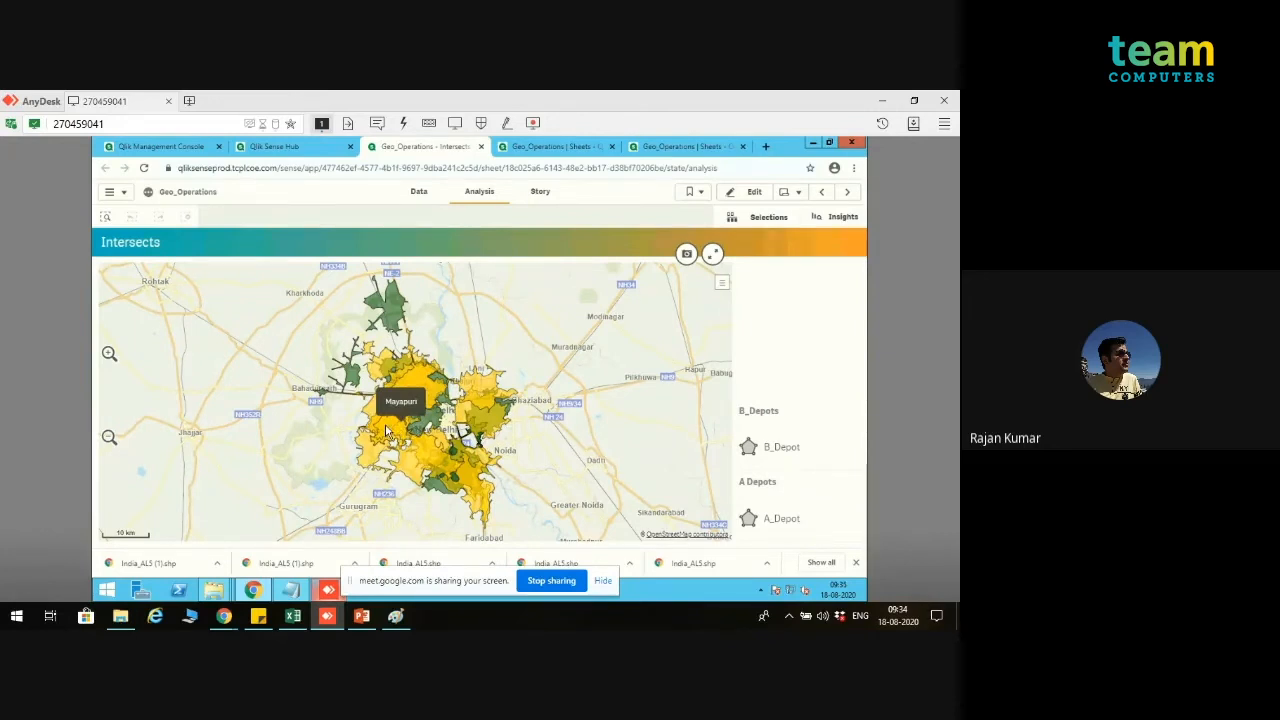
Step: Filter the map to the Mayapuri area in A_Depot, and examine its overlap values with the intersecting B_Depot areas
{"action": "left_click", "coordinate": [386, 430]}
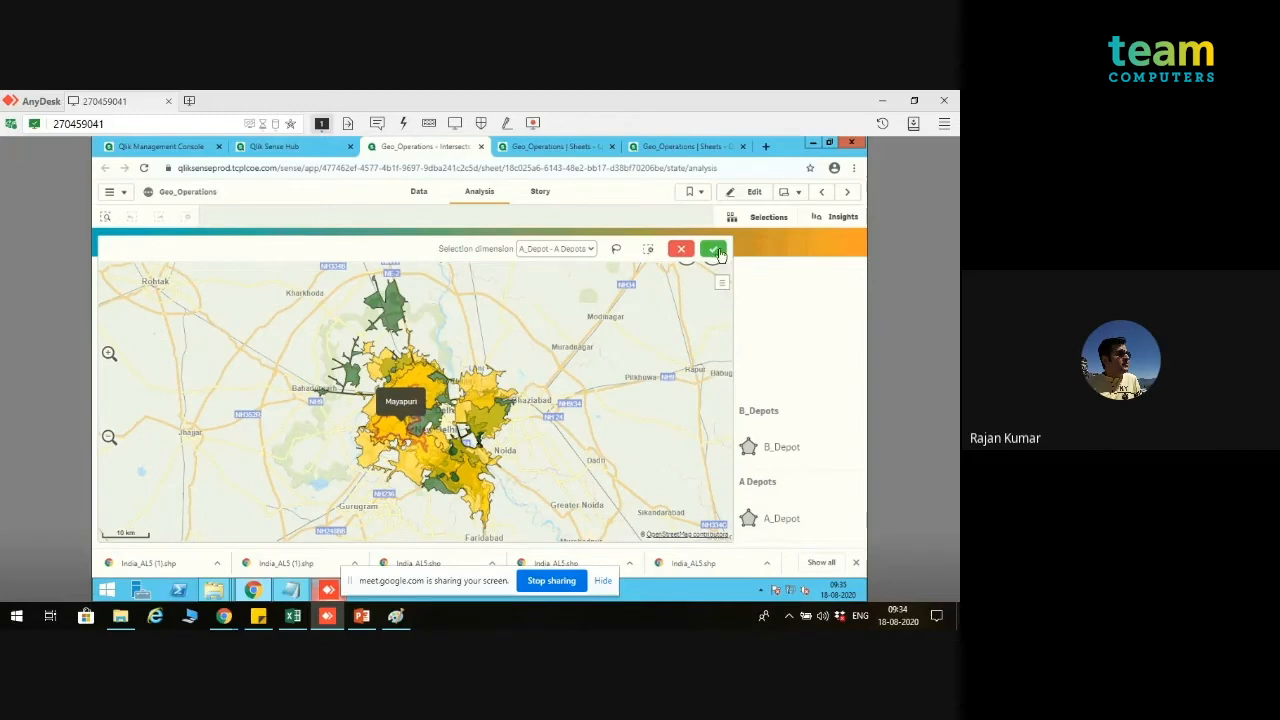
{"action": "left_click", "coordinate": [713, 248]}
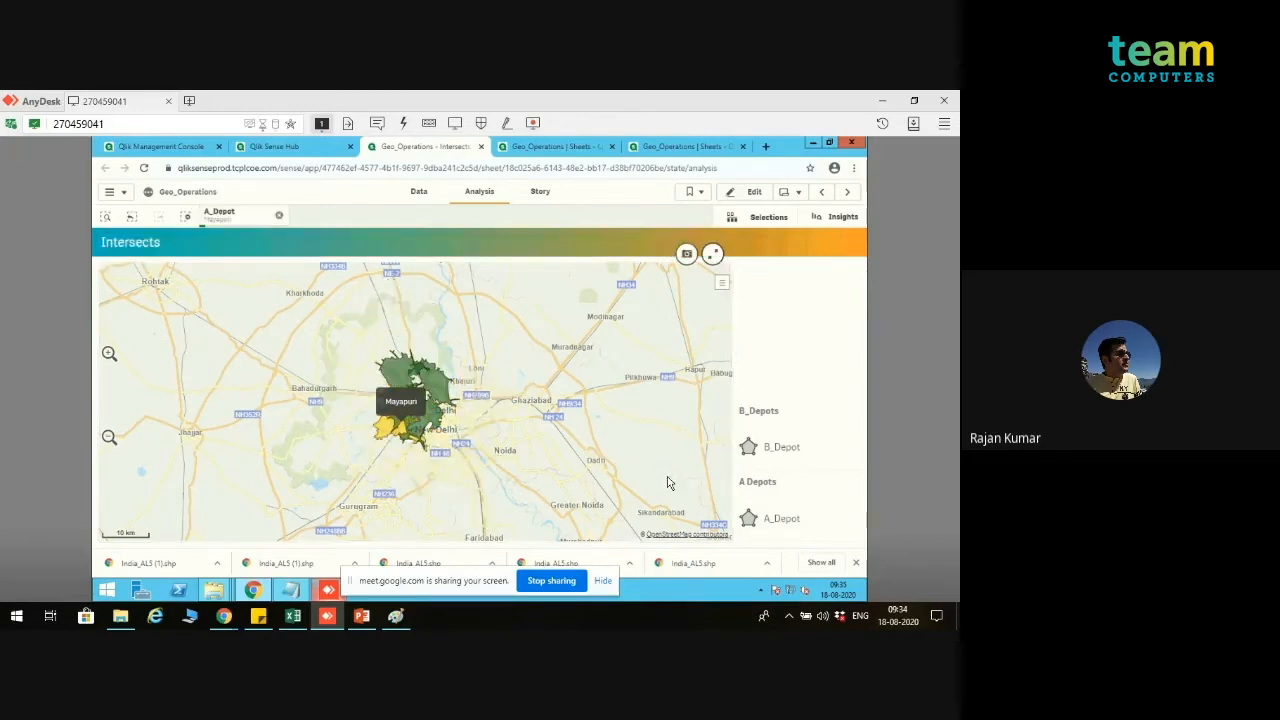
{"action": "left_click", "coordinate": [109, 354]}
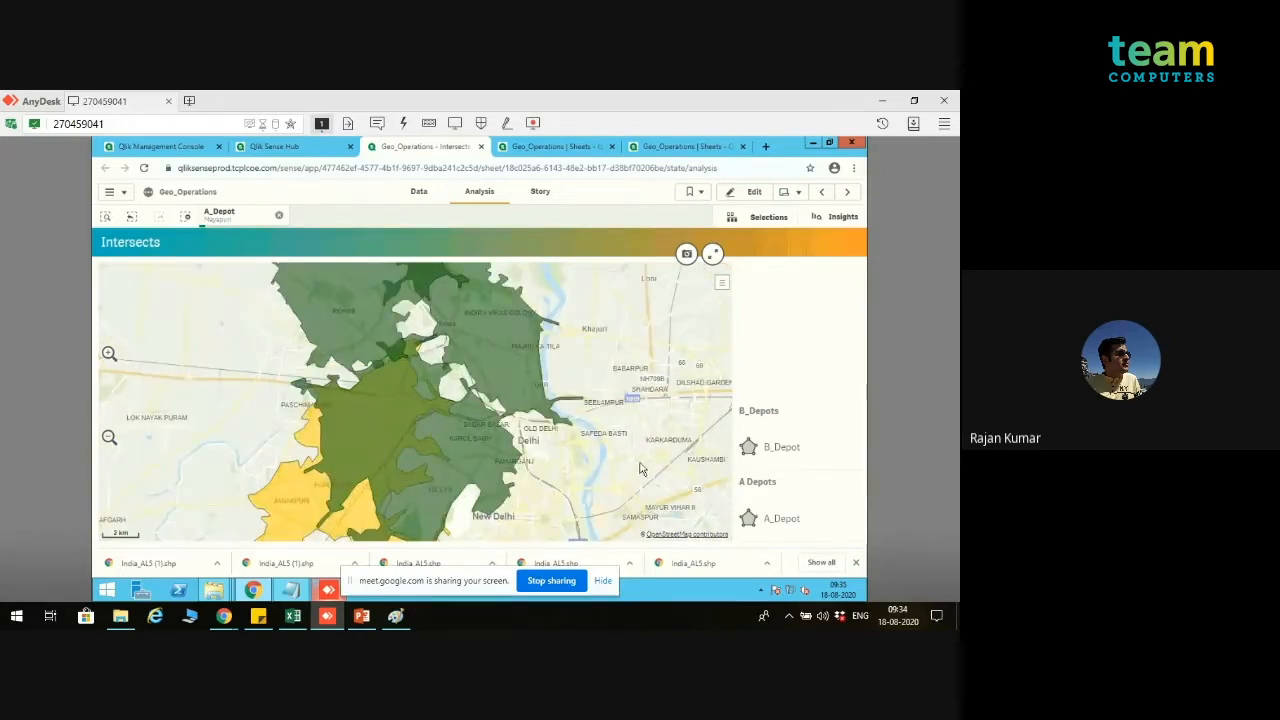
{"action": "mouse_move", "coordinate": [493, 456]}
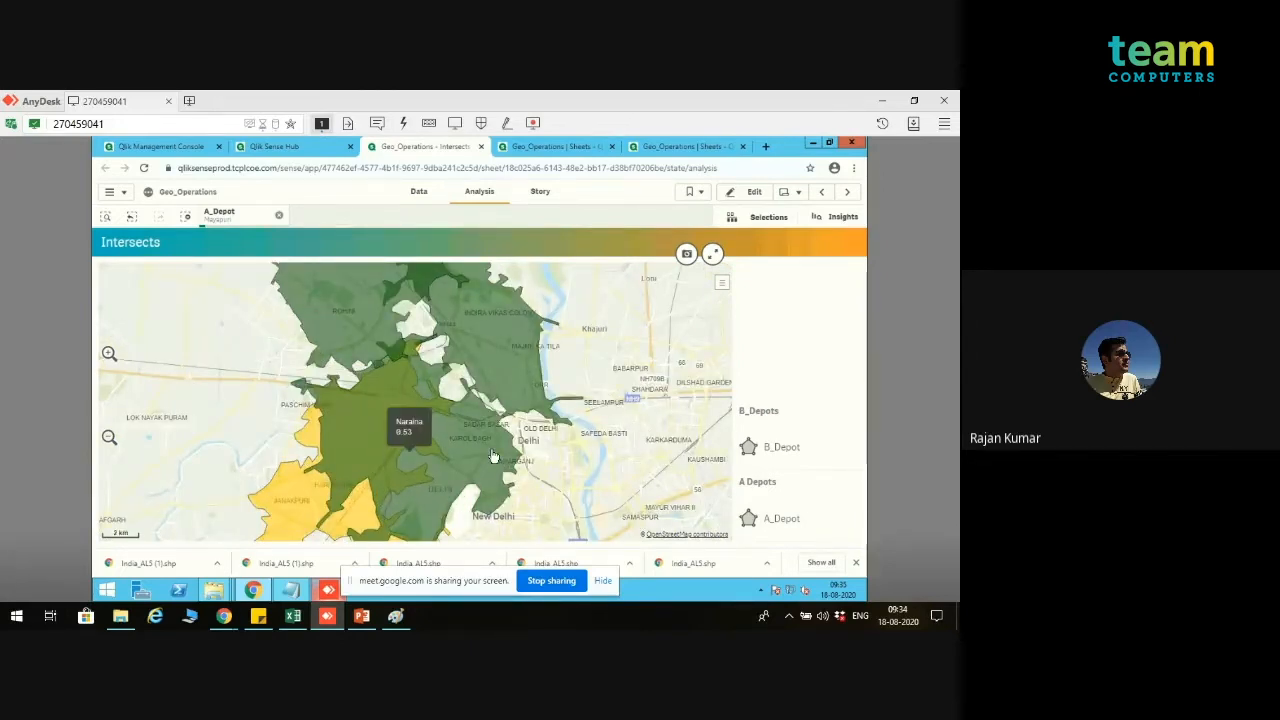
{"action": "mouse_move", "coordinate": [305, 510]}
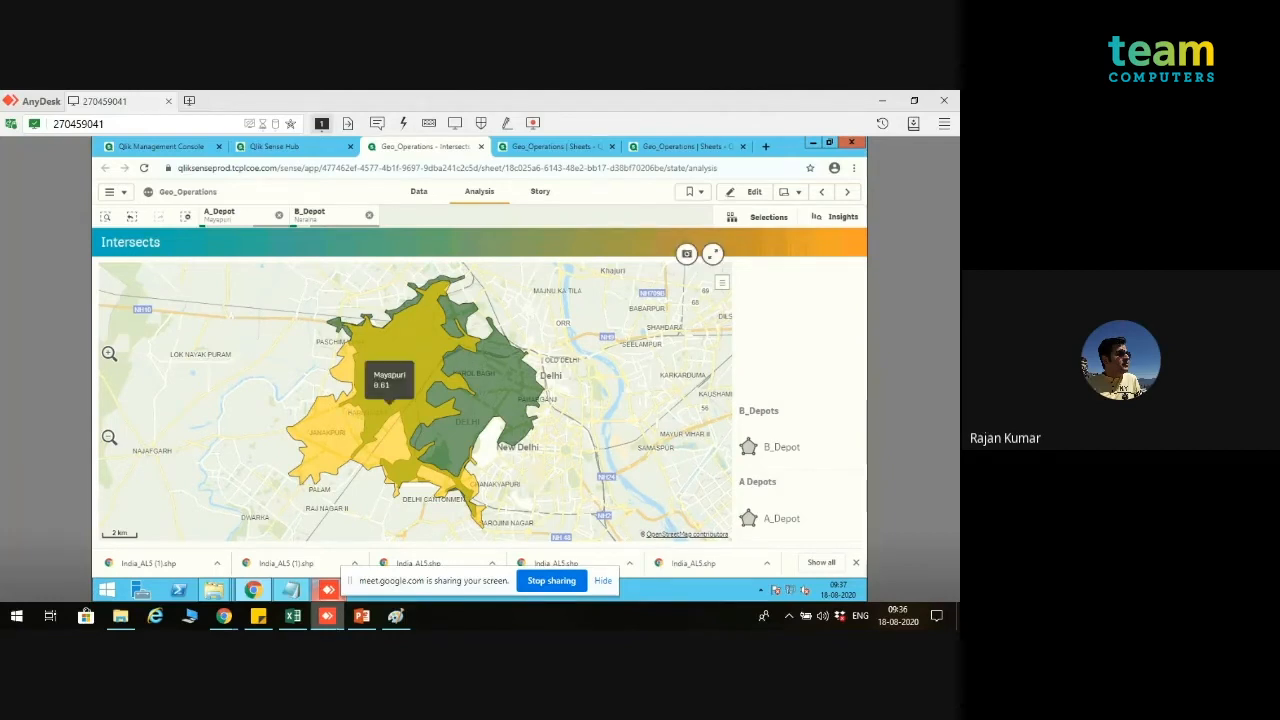
Step: Check the Geometrical Operations slide in PowerPoint, and return to the app's data load editor
{"action": "left_click", "coordinate": [366, 620]}
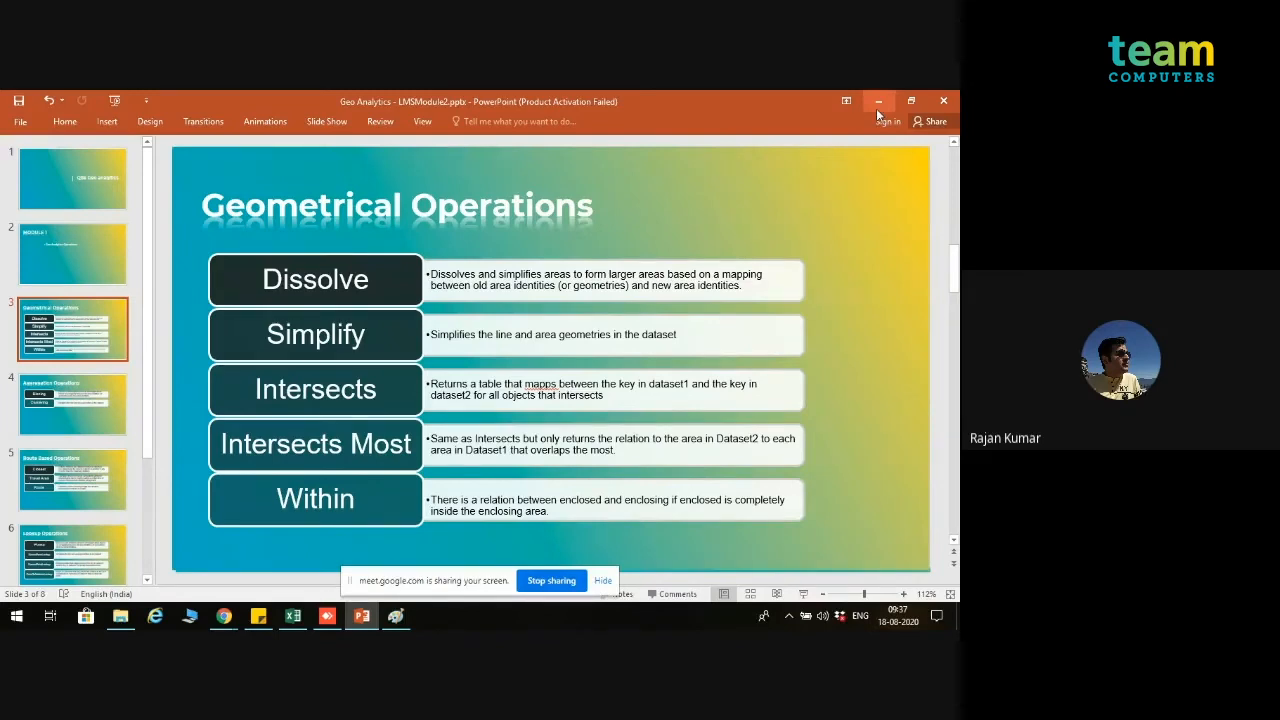
{"action": "left_click", "coordinate": [877, 108]}
{"action": "left_click", "coordinate": [558, 146]}
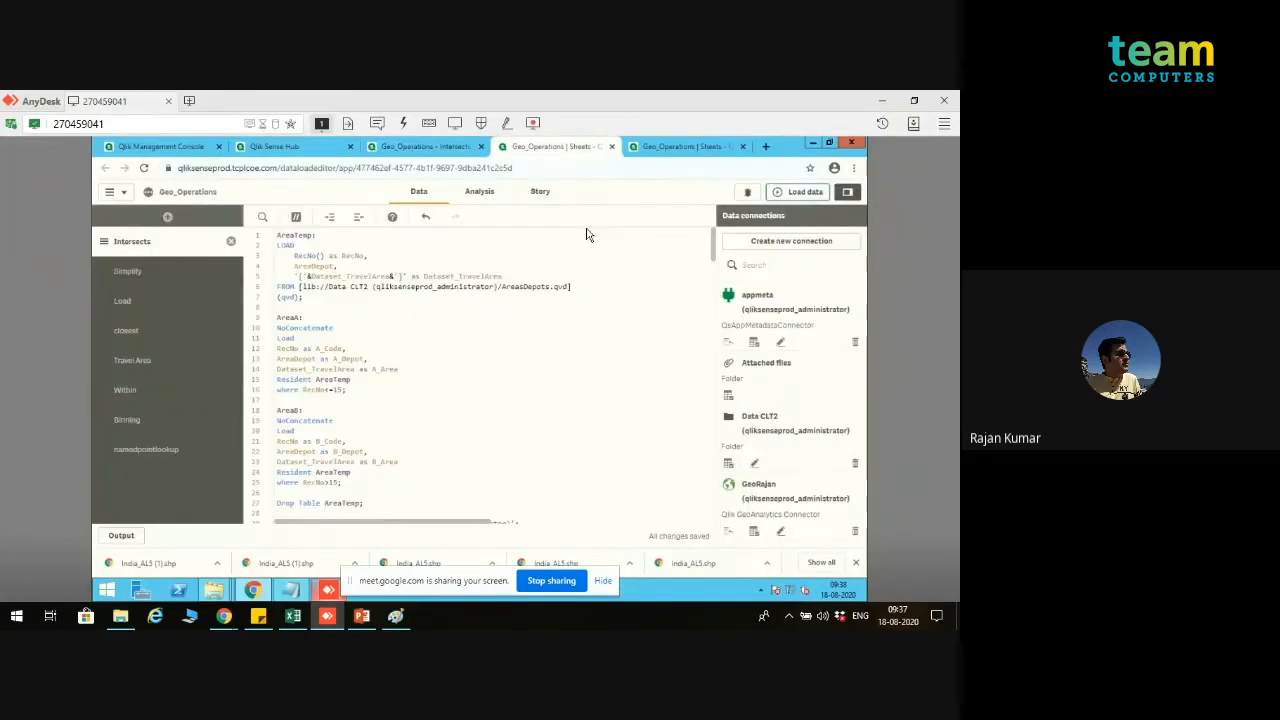
Step: Move the Within section to the top of the script sections, and review its st_area and dt_area load statements
{"action": "left_click", "coordinate": [160, 395]}
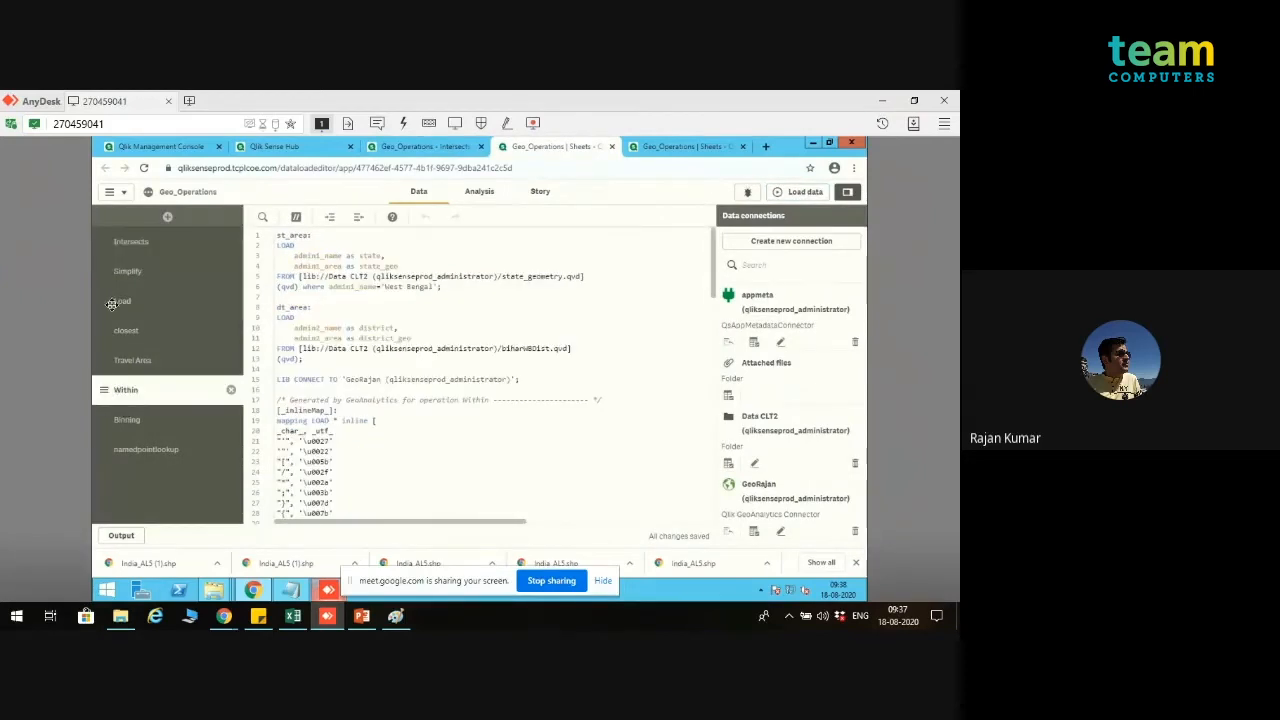
{"action": "left_click_drag", "start_coordinate": [106, 390], "coordinate": [126, 240]}
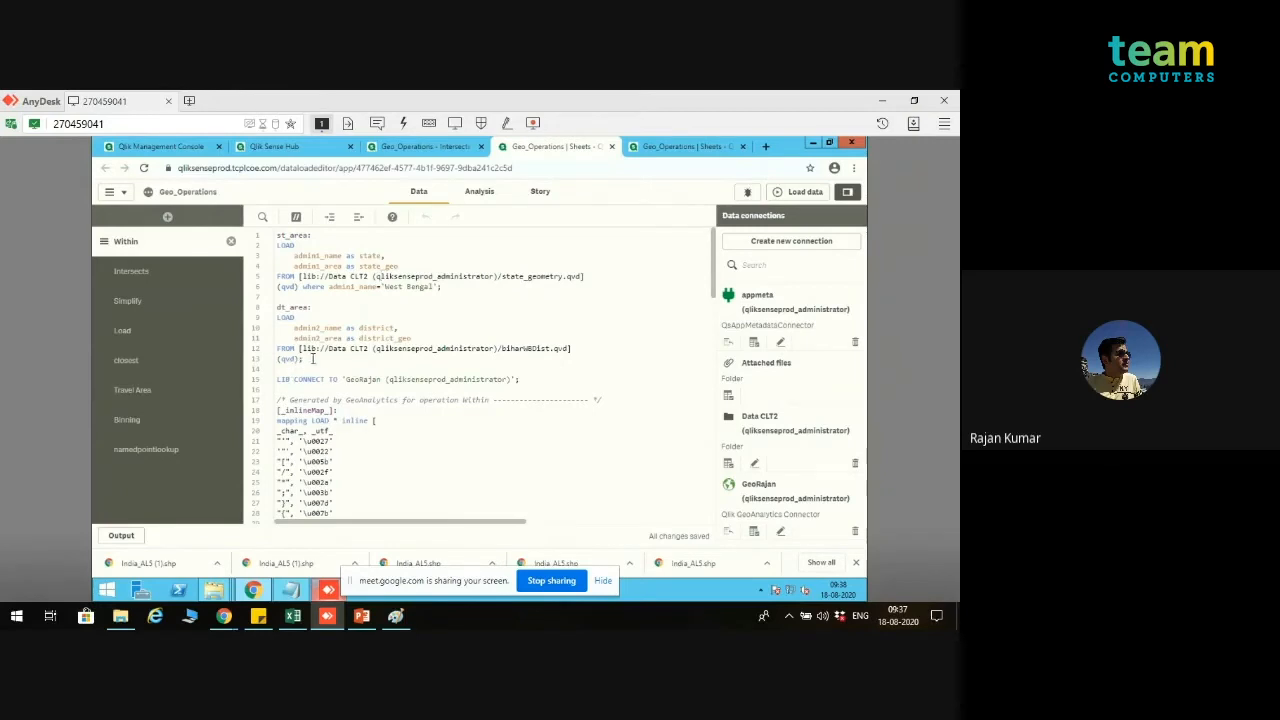
{"action": "left_click_drag", "start_coordinate": [311, 359], "coordinate": [277, 313]}
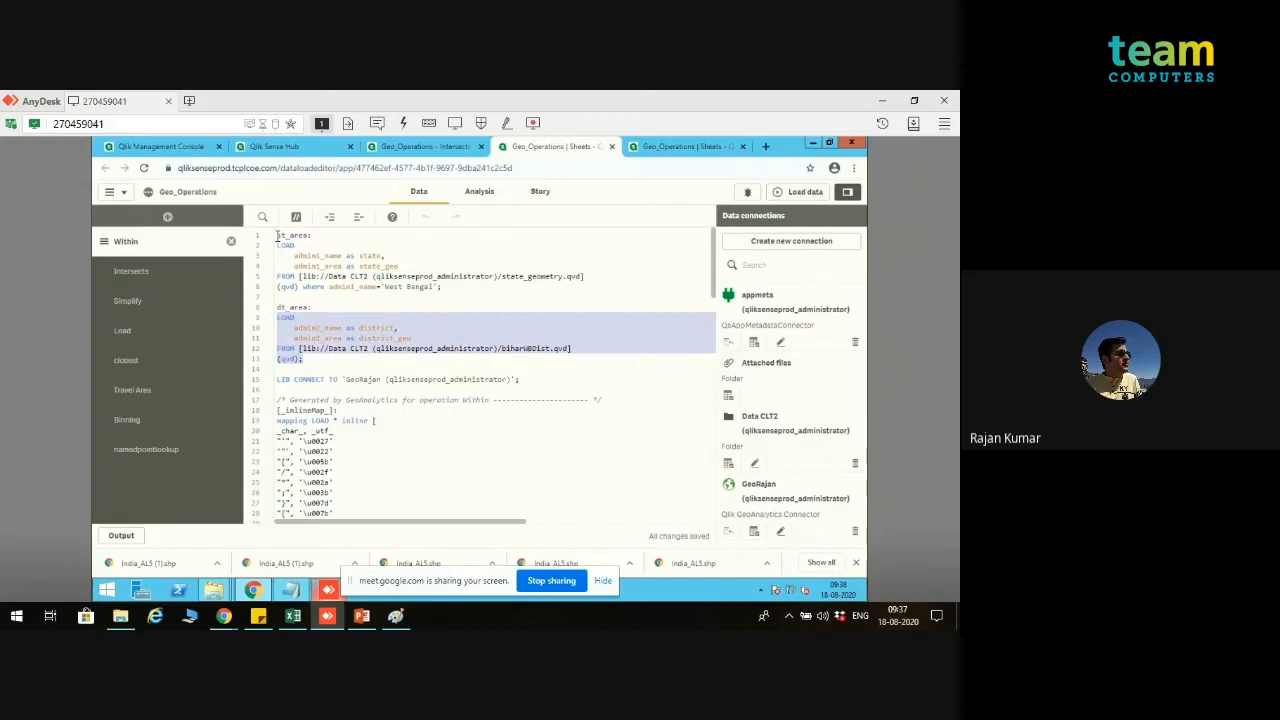
{"action": "left_click", "coordinate": [452, 290]}
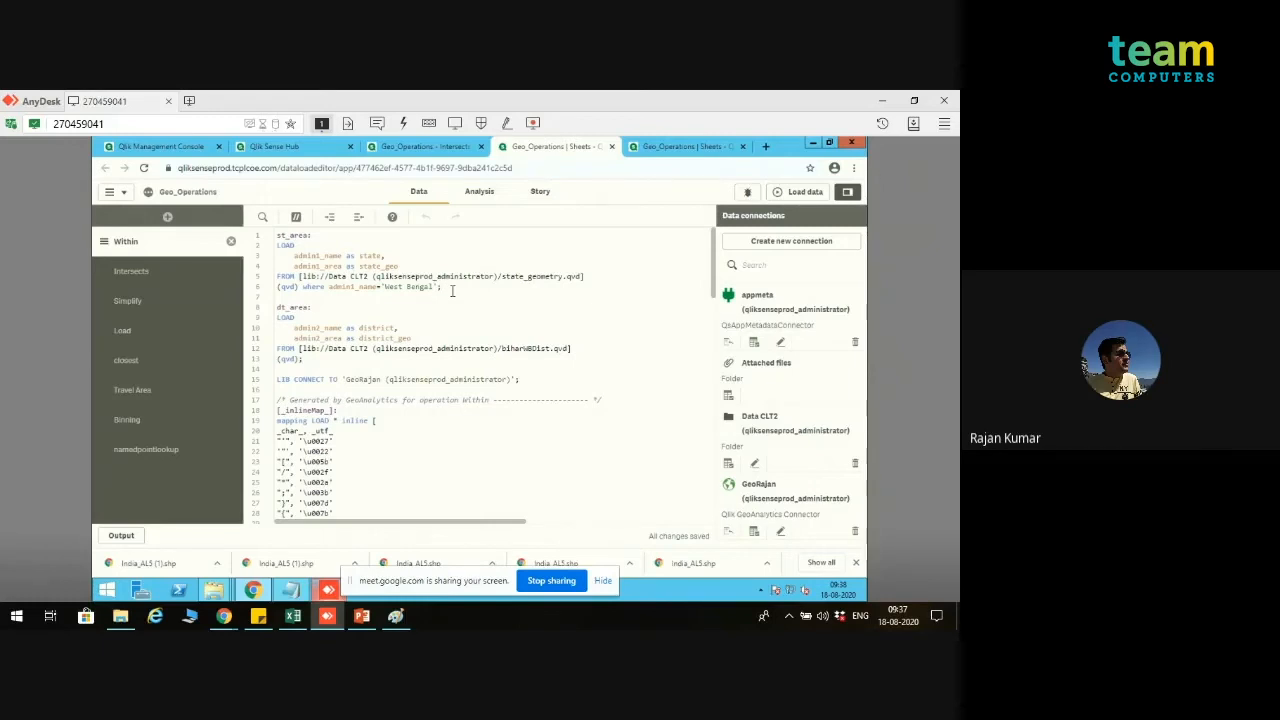
{"action": "left_click_drag", "start_coordinate": [442, 287], "coordinate": [277, 236]}
{"action": "left_click", "coordinate": [381, 344]}
Step: Comment out the existing Within code from the LIB CONNECT line to the end of the operation, and add blank lines above it
{"action": "left_click_drag", "start_coordinate": [280, 382], "coordinate": [595, 478]}
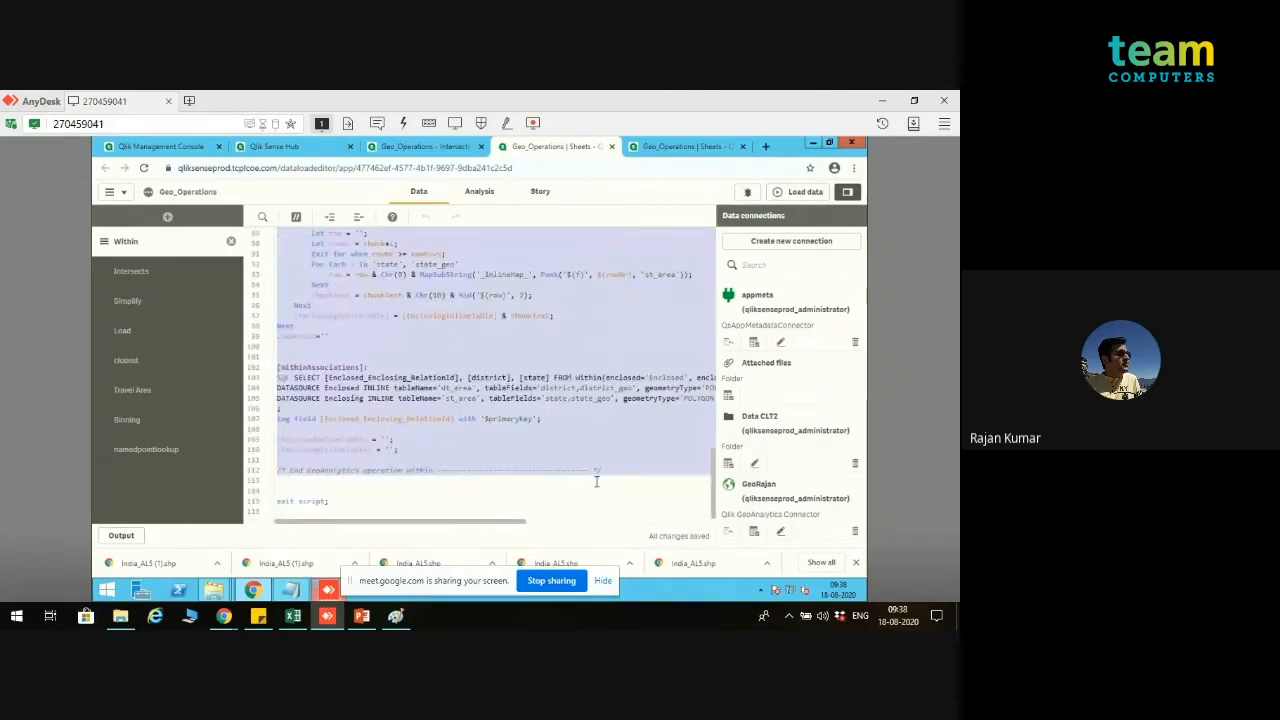
{"action": "left_click", "coordinate": [296, 218]}
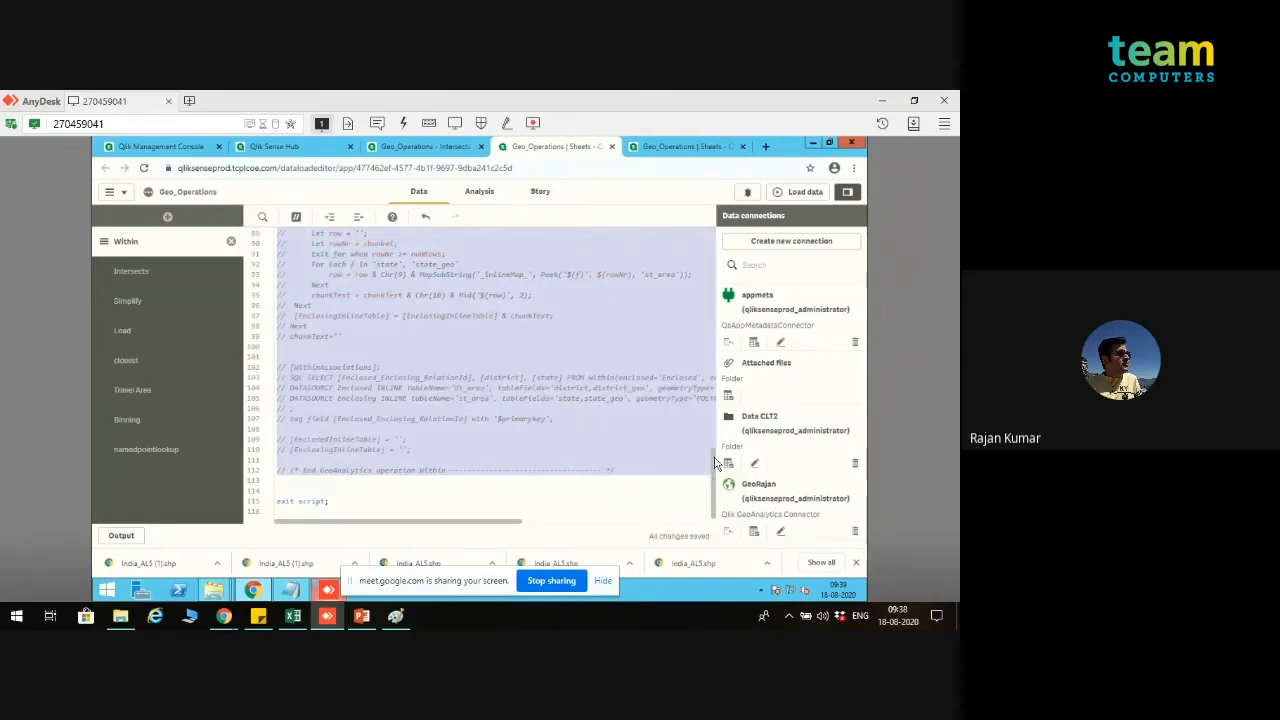
{"action": "left_click_drag", "start_coordinate": [716, 462], "coordinate": [707, 248]}
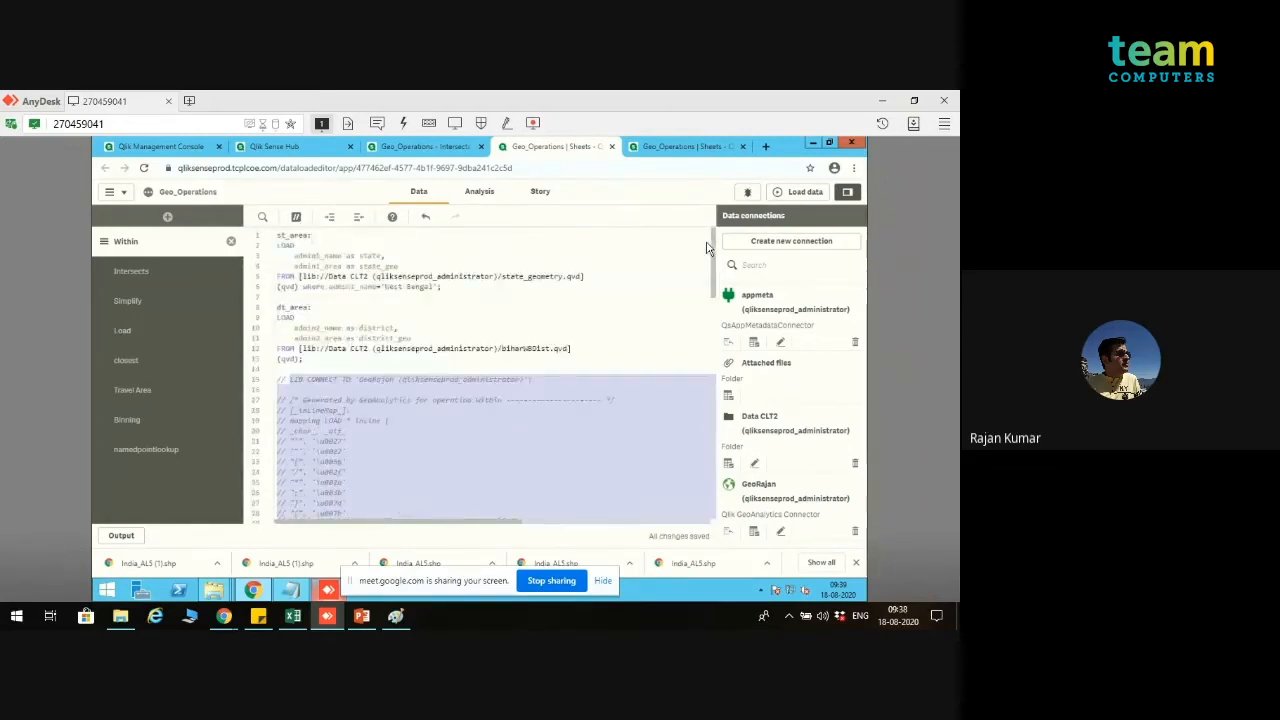
{"action": "left_click", "coordinate": [419, 365]}
{"action": "key", "text": "Return"}
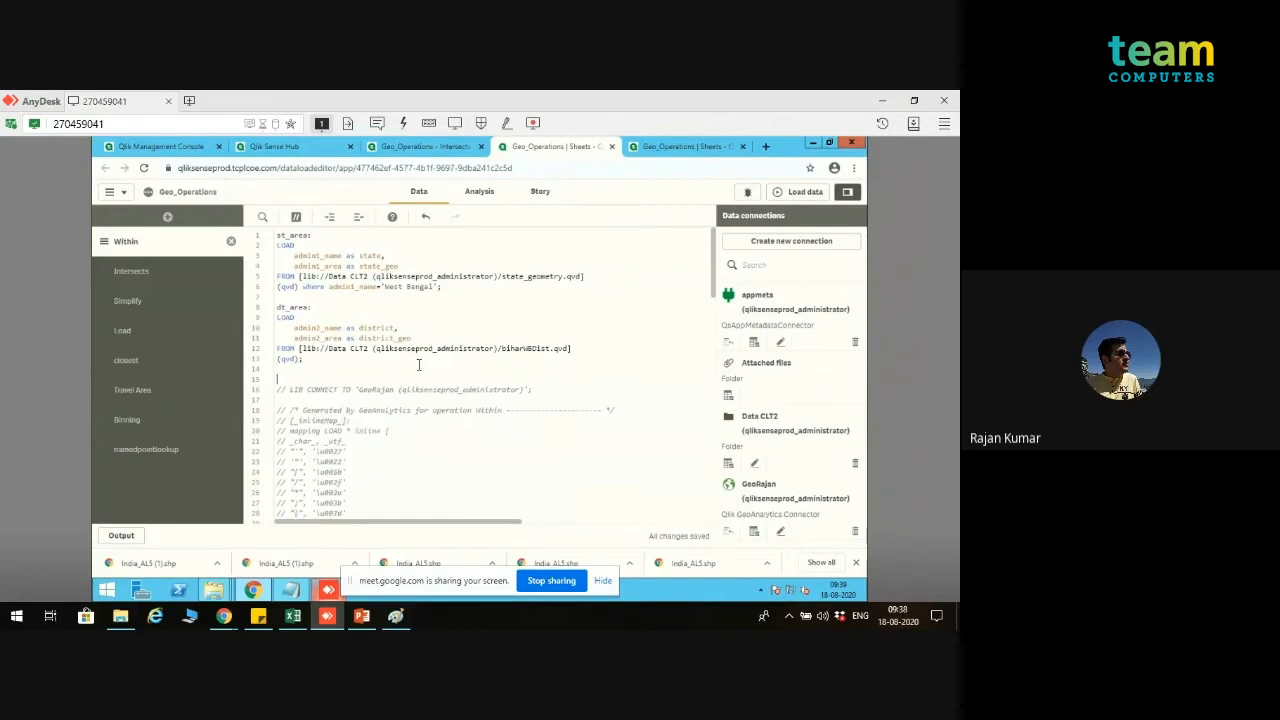
{"action": "key", "text": "Return"}
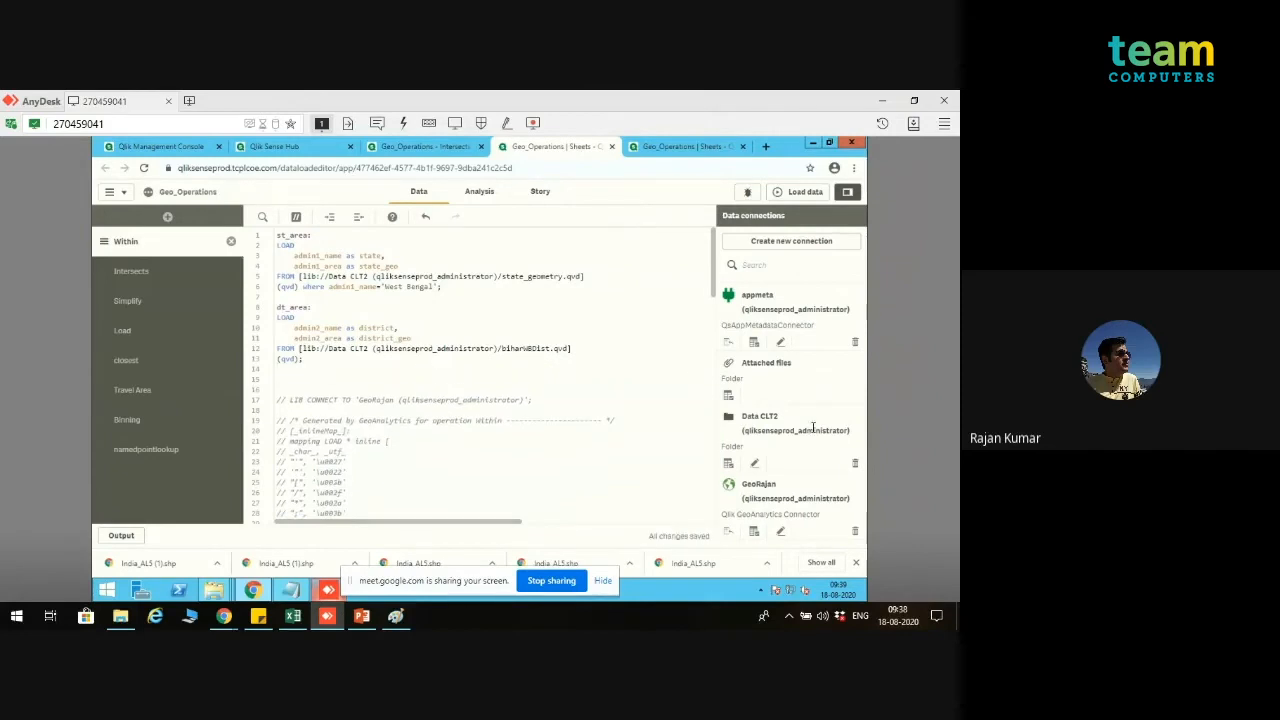
Step: Start selecting data from the GeoRajan GeoAnalytics connection, and choose Within as the operation
{"action": "left_click", "coordinate": [755, 533]}
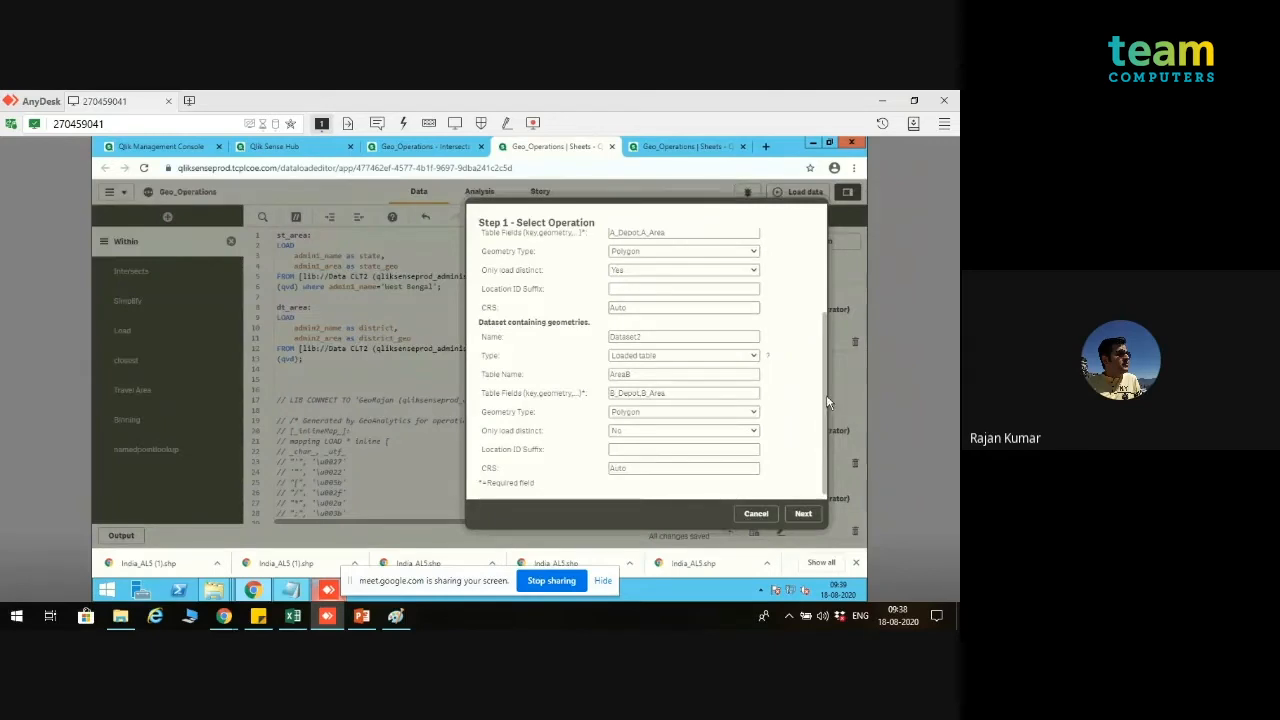
{"action": "left_click_drag", "start_coordinate": [827, 397], "coordinate": [832, 251]}
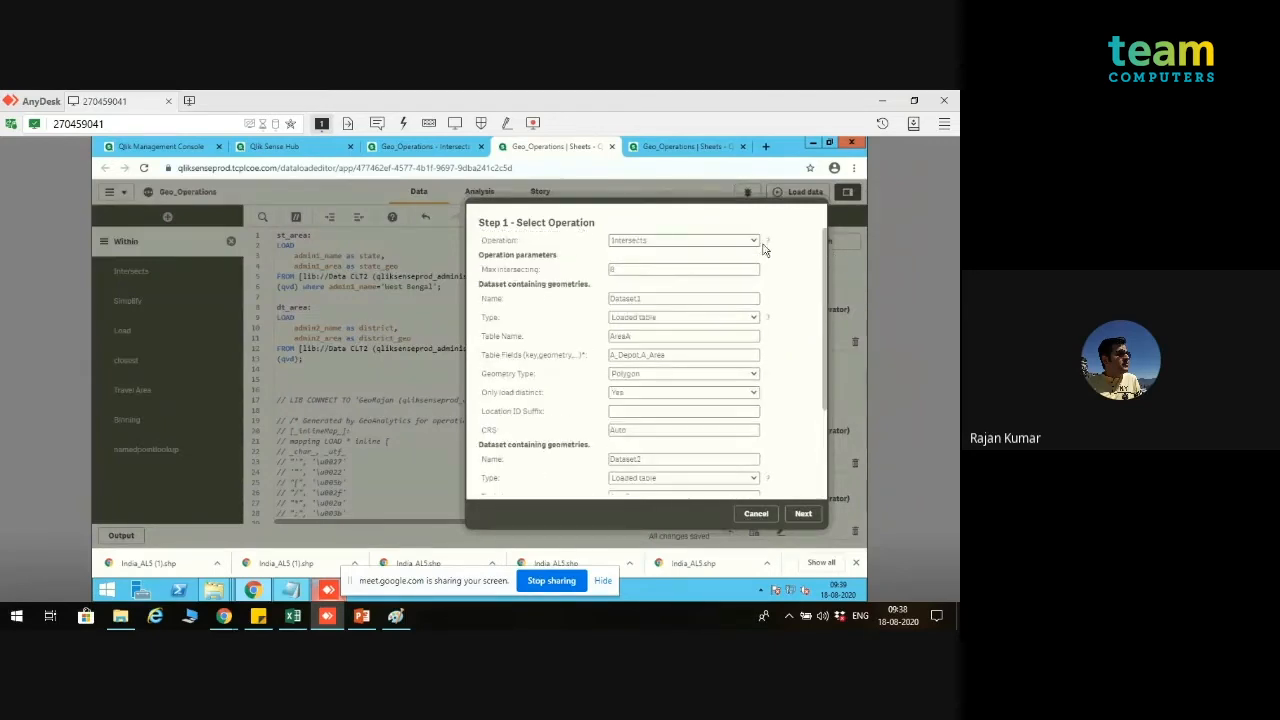
{"action": "left_click", "coordinate": [756, 243]}
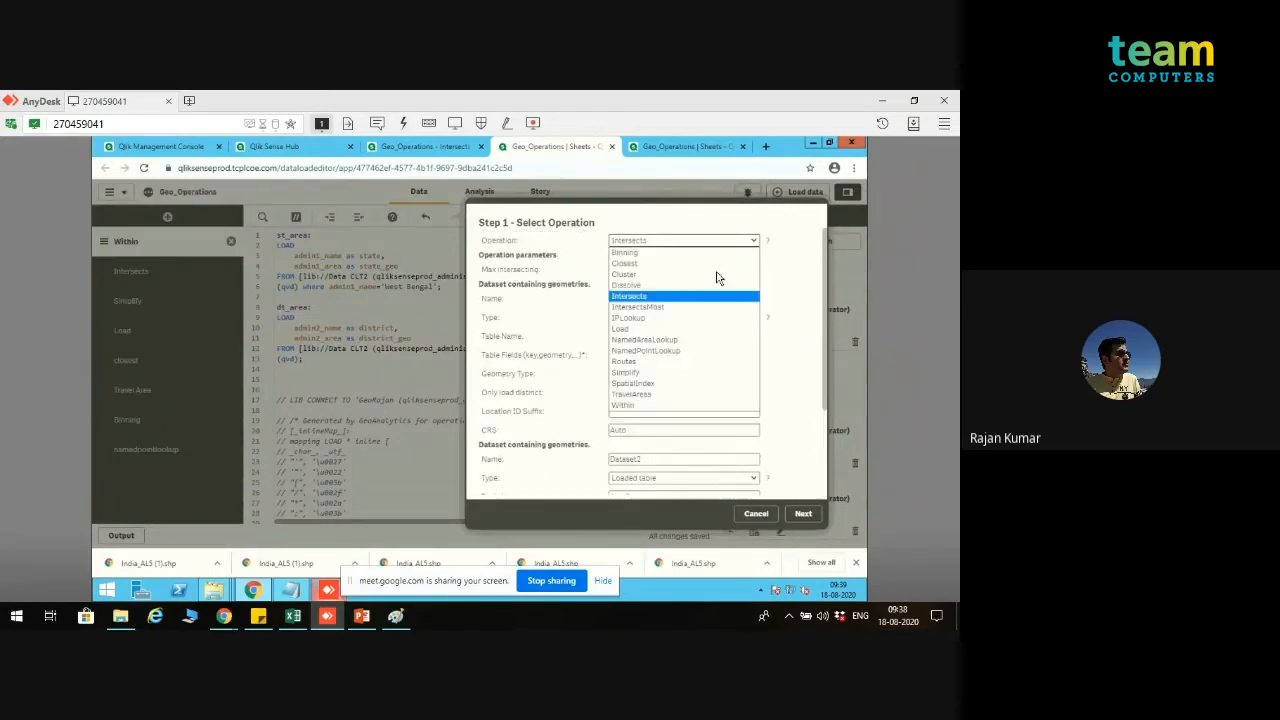
{"action": "left_click", "coordinate": [668, 407]}
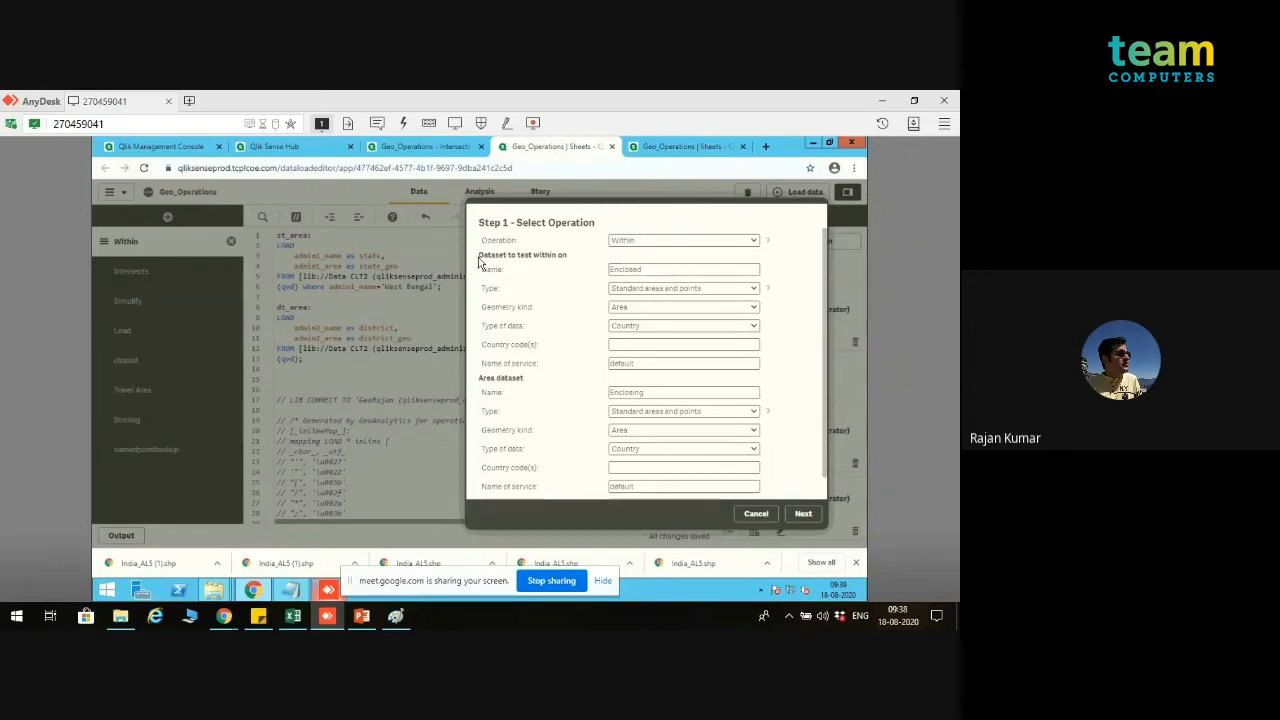
Step: Define the Enclosed dataset as a loaded table named dt_area, with fields district,district_geo and geometry type Polygon
{"action": "left_click", "coordinate": [658, 289]}
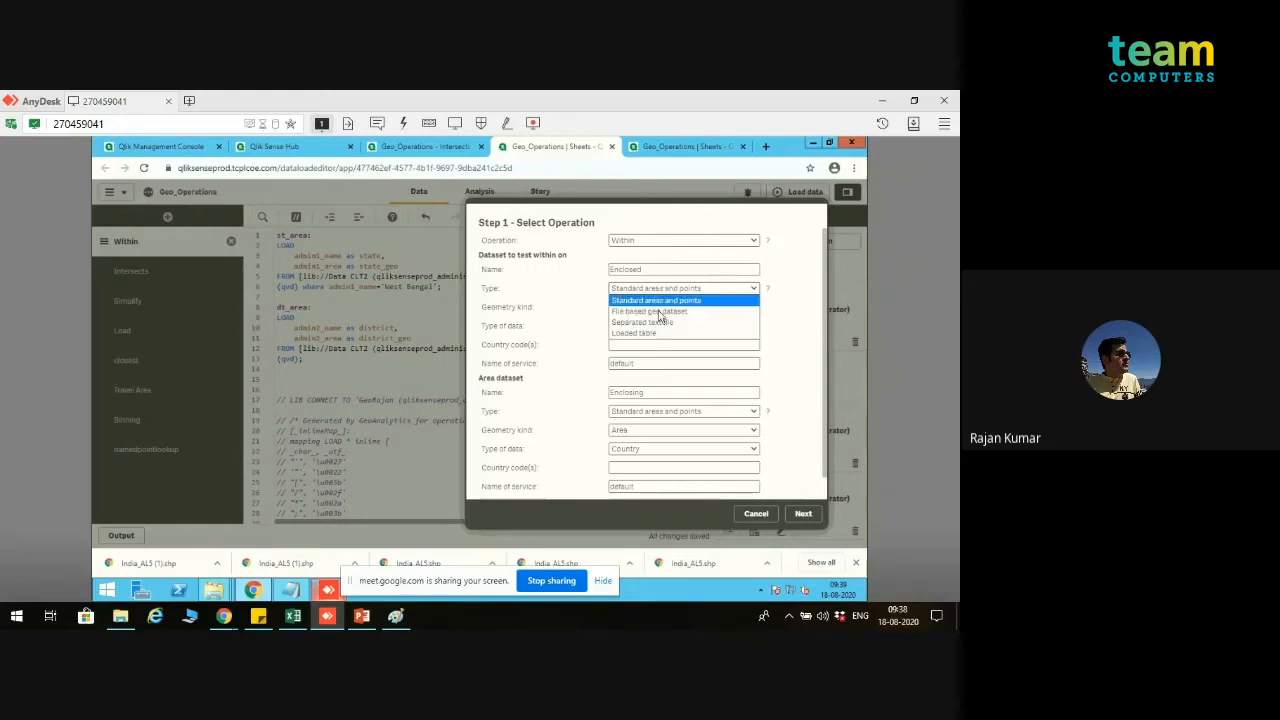
{"action": "left_click", "coordinate": [658, 335]}
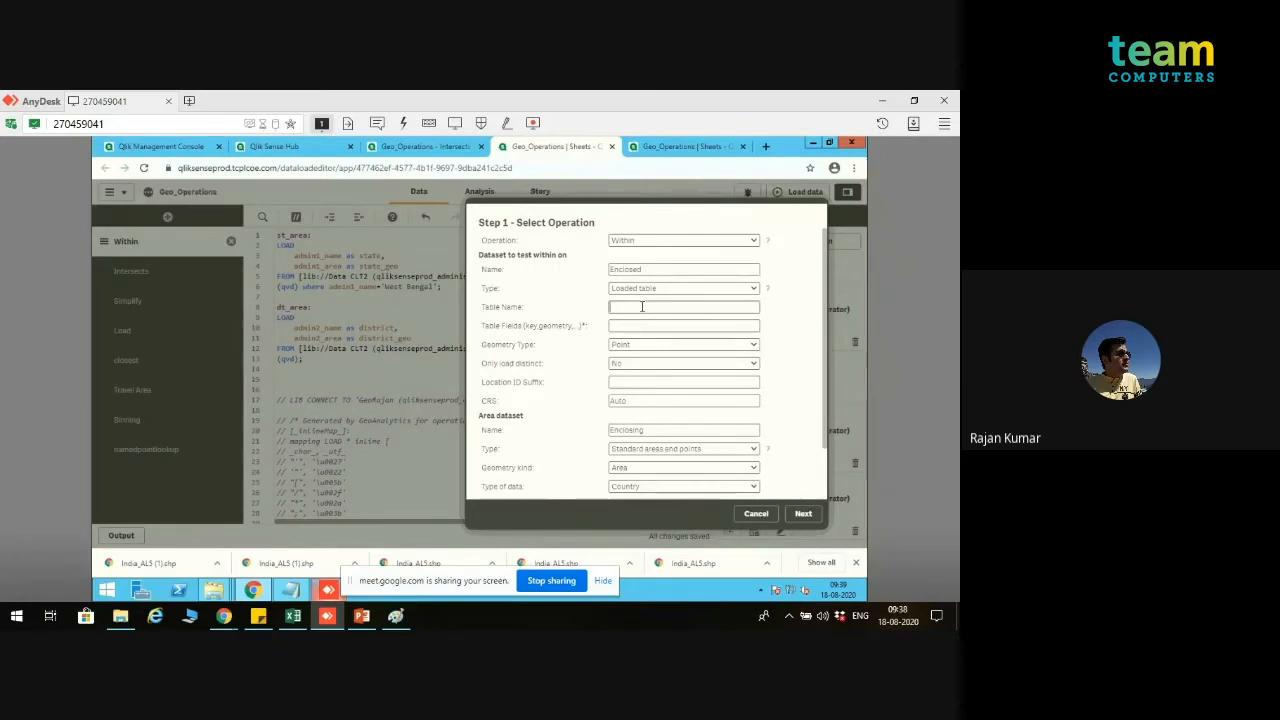
{"action": "type", "text": "st"}
{"action": "key", "text": "BackSpace"}
{"action": "key", "text": "BackSpace"}
{"action": "type", "text": "dt_area"}
{"action": "left_click", "coordinate": [641, 326]}
{"action": "type", "text": "district,district"}
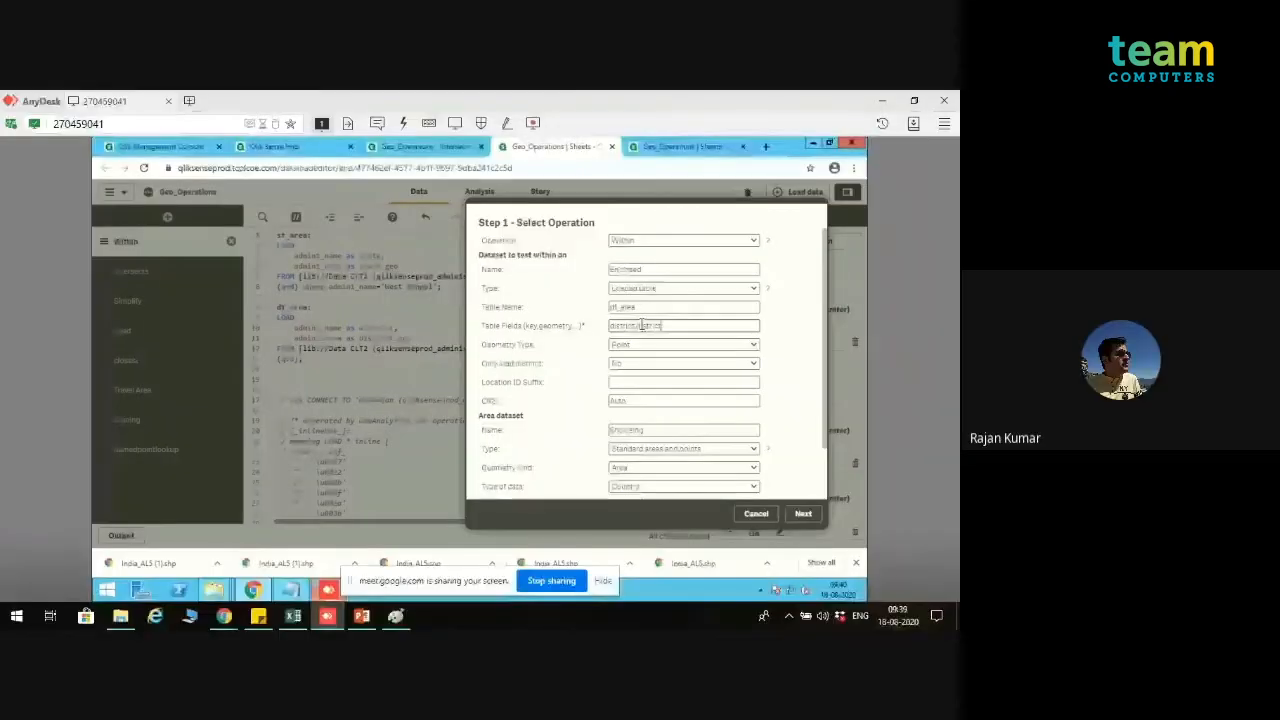
{"action": "type", "text": "_geo"}
{"action": "left_click", "coordinate": [705, 344]}
{"action": "left_click", "coordinate": [630, 379]}
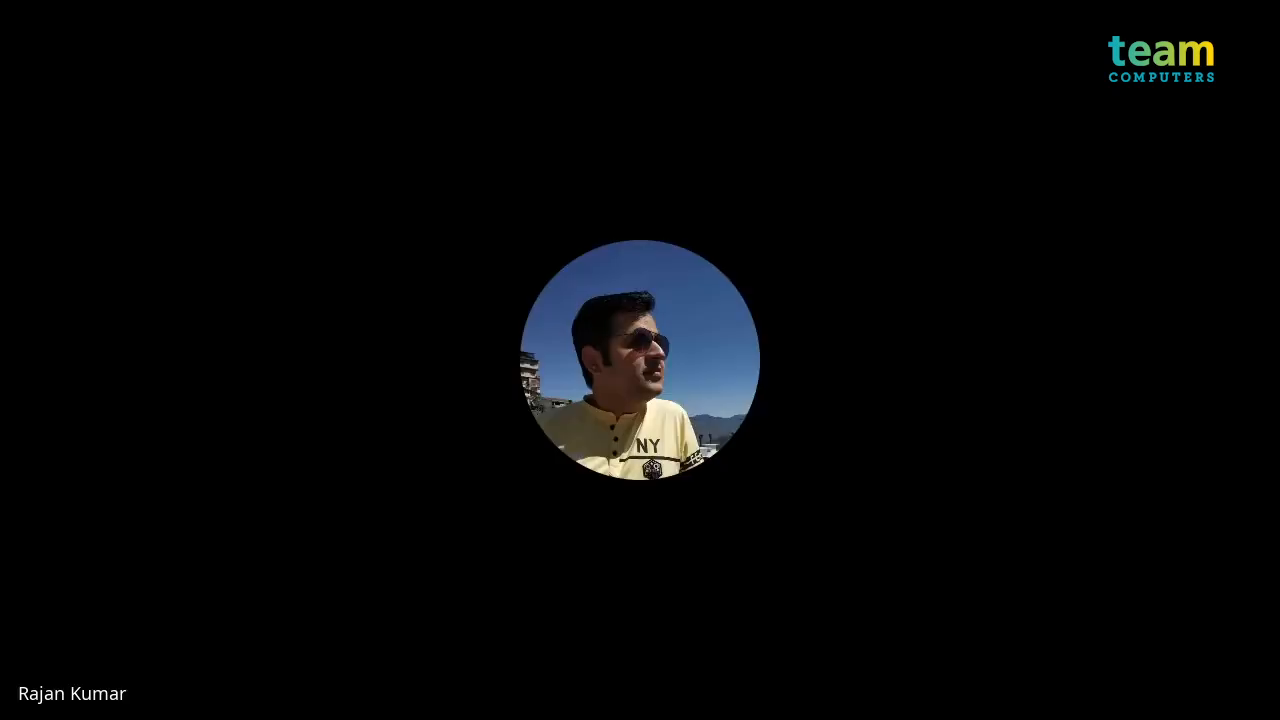
Step: Define the Enclosing dataset as a loaded table named st_area, with fields state,state_geo and geometry type Polygon
{"action": "left_click", "coordinate": [690, 393]}
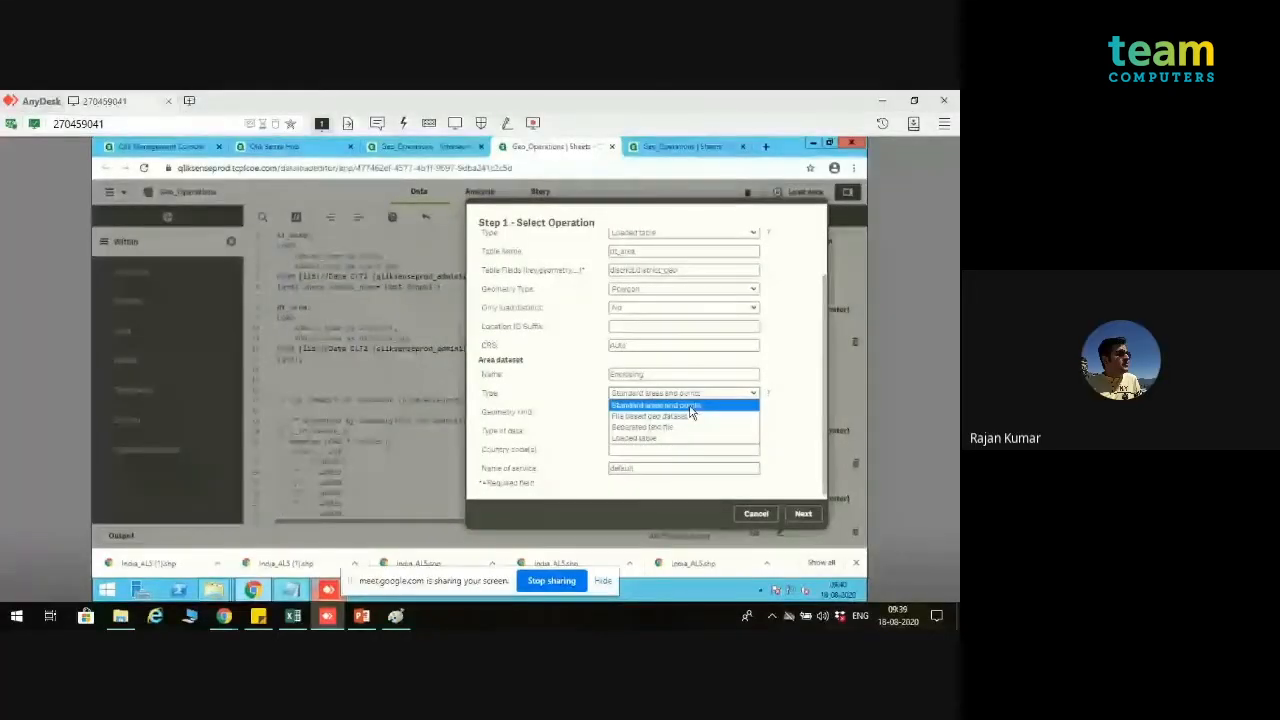
{"action": "left_click", "coordinate": [660, 438]}
{"action": "left_click", "coordinate": [659, 413]}
{"action": "type", "text": "st_"}
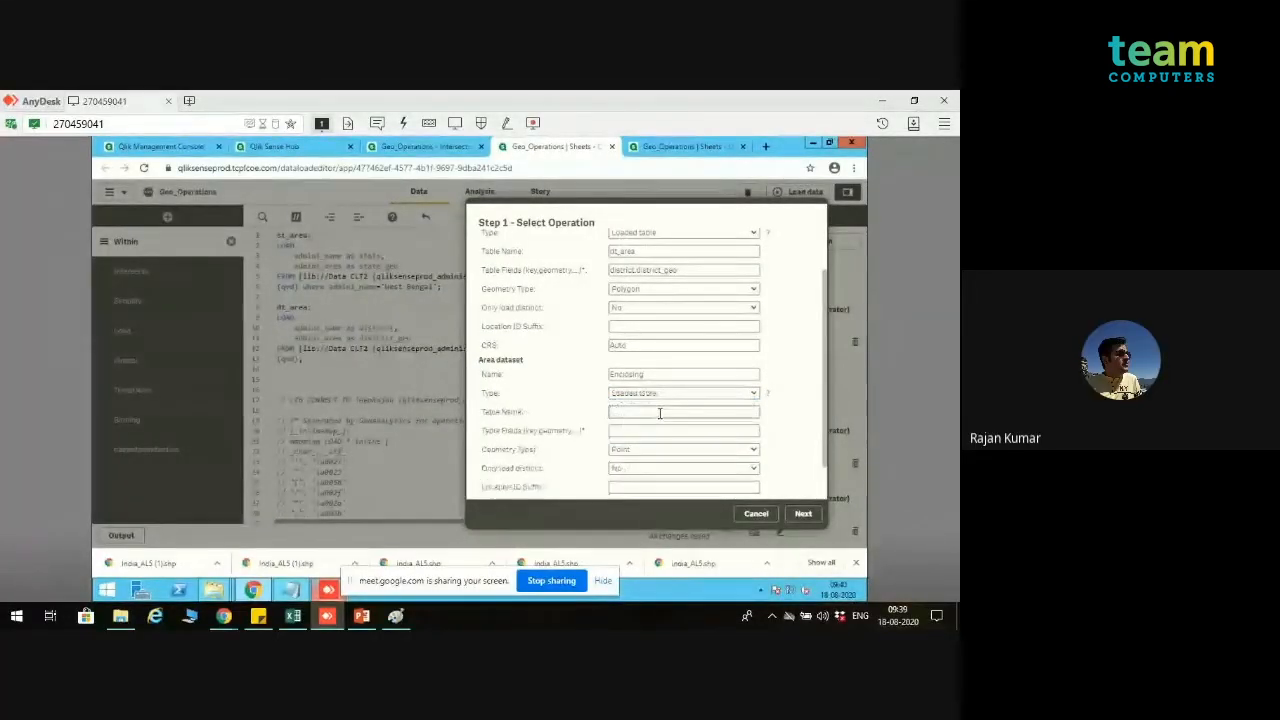
{"action": "type", "text": "area"}
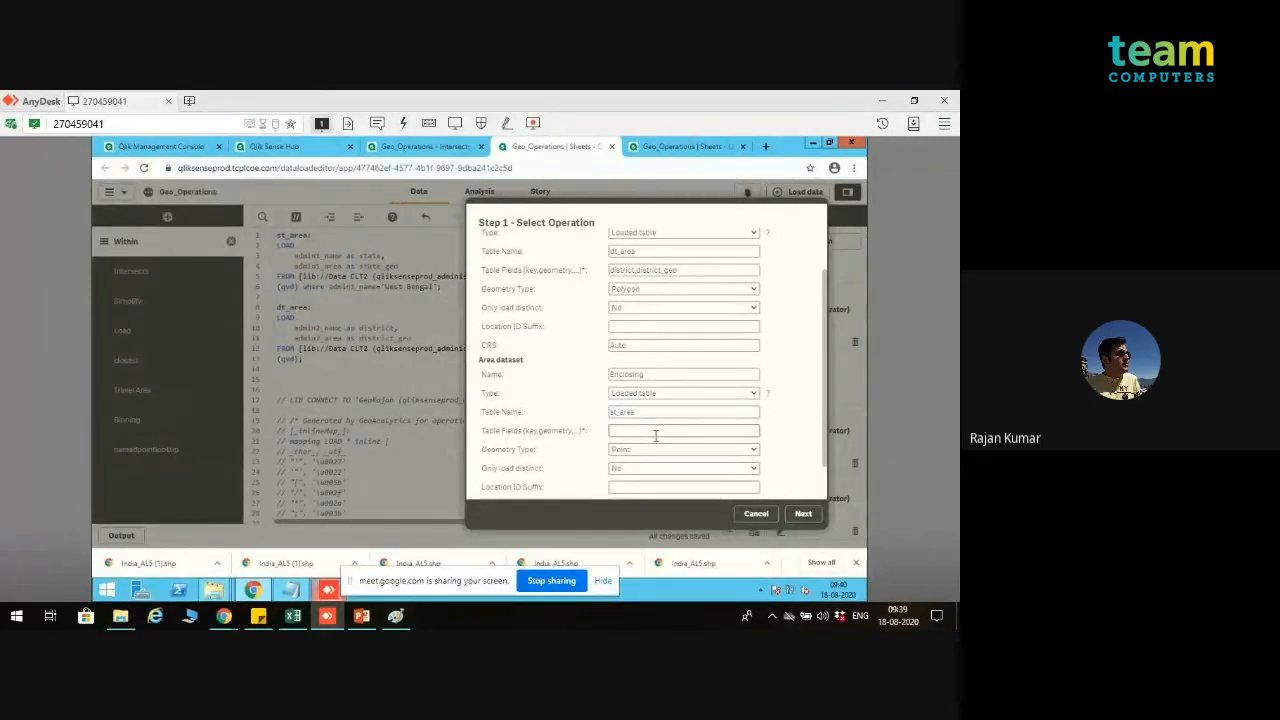
{"action": "type", "text": "state,state_geo"}
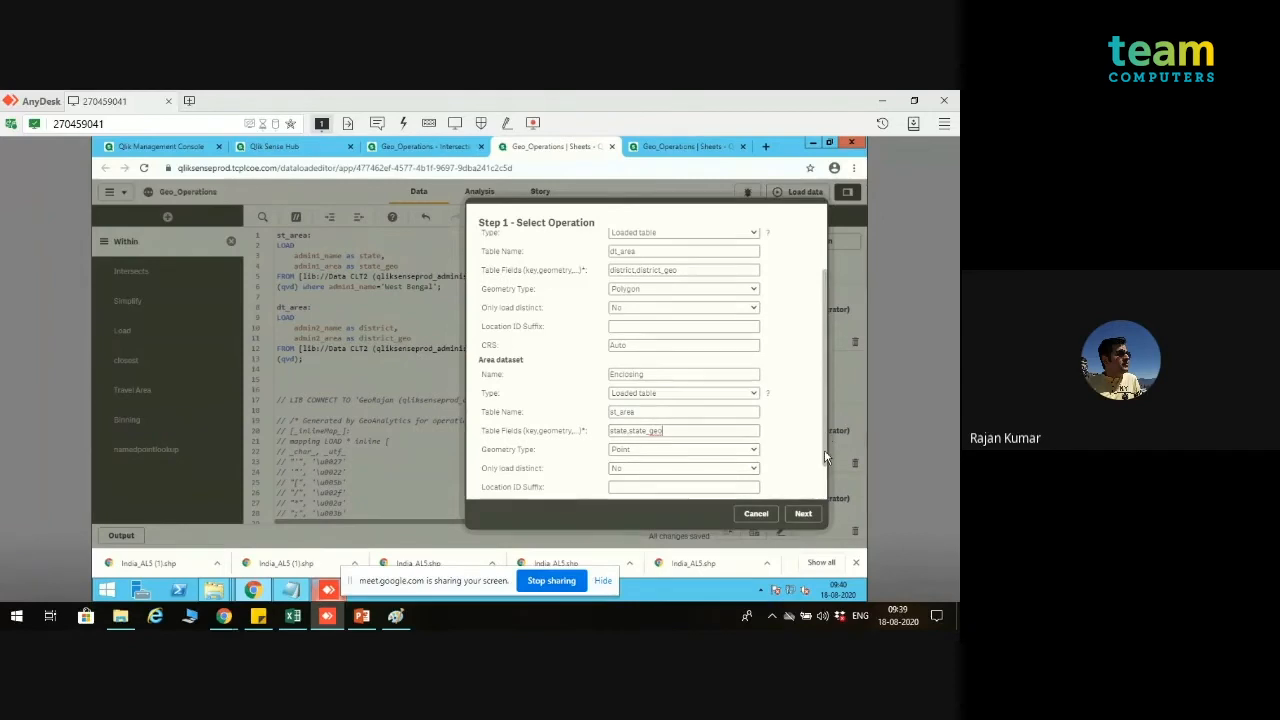
{"action": "scroll", "coordinate": [824, 449], "scroll_direction": "down", "scroll_amount": 1}
{"action": "left_click", "coordinate": [740, 425]}
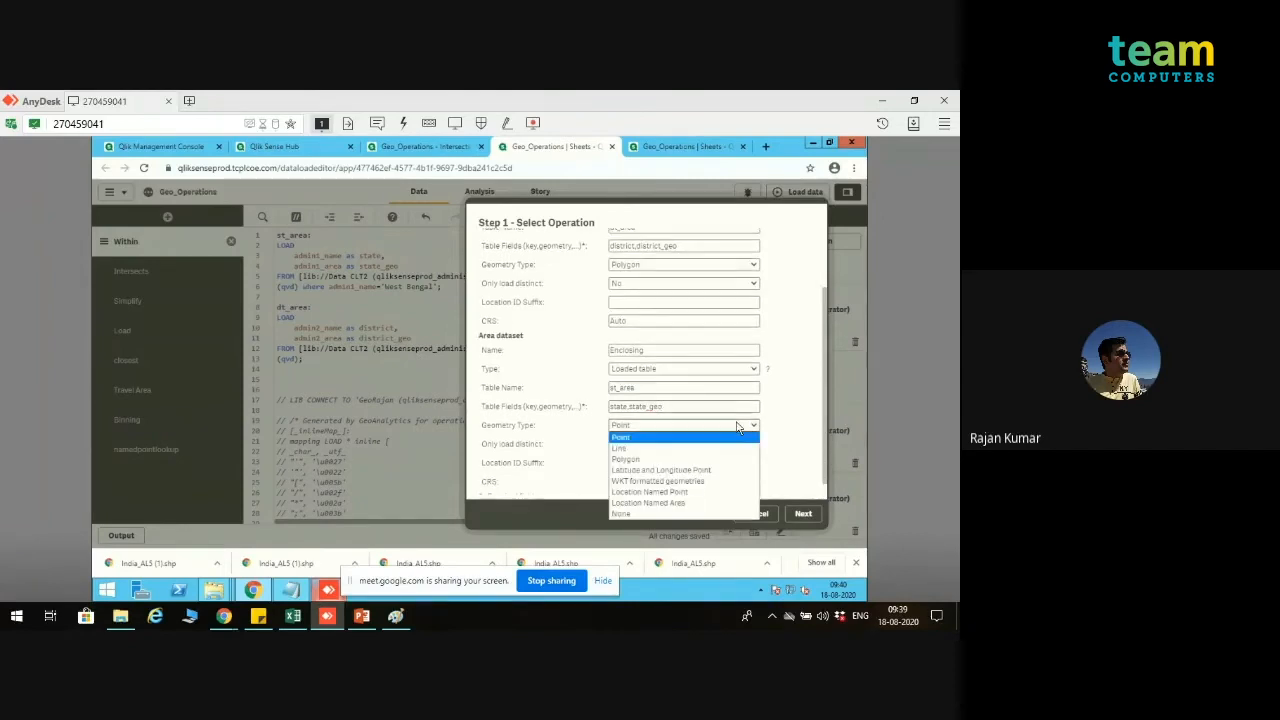
{"action": "left_click", "coordinate": [700, 460]}
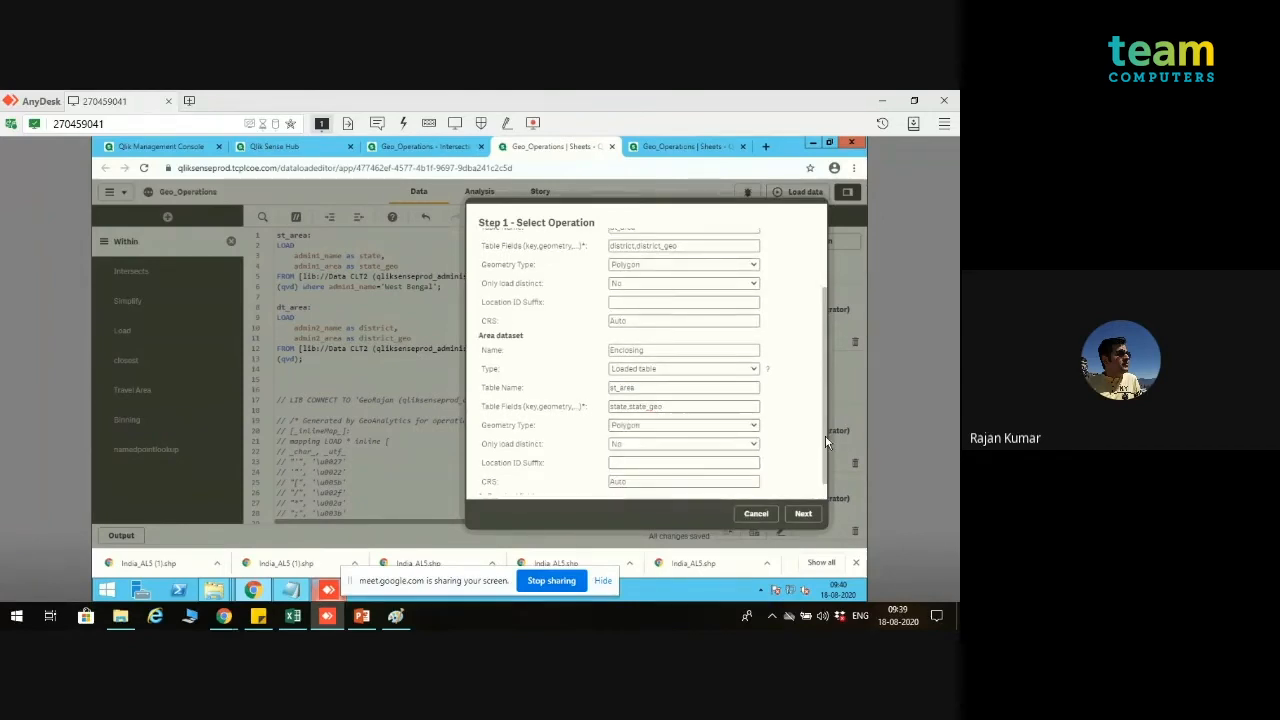
{"action": "scroll", "coordinate": [826, 478], "scroll_direction": "down", "scroll_amount": 1}
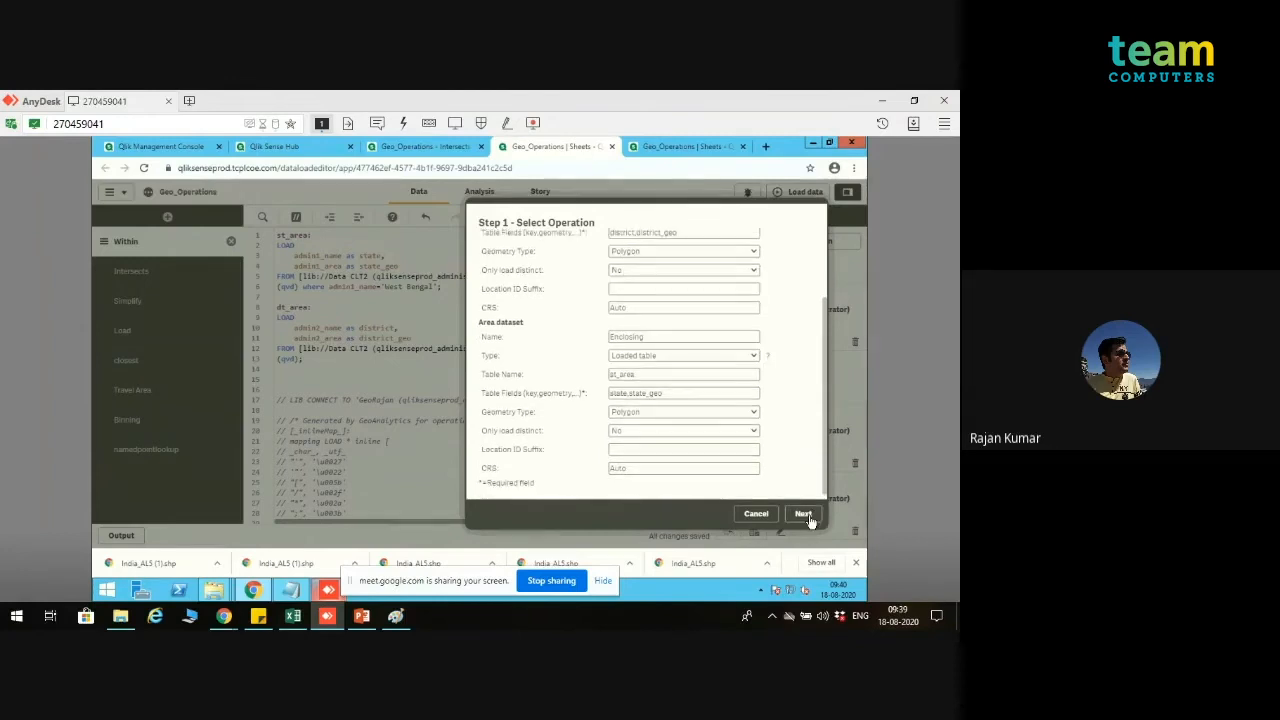
Step: Proceed to the table selection, choose only WithinAssociations with all its fields, and insert the generated script
{"action": "left_click", "coordinate": [808, 514]}
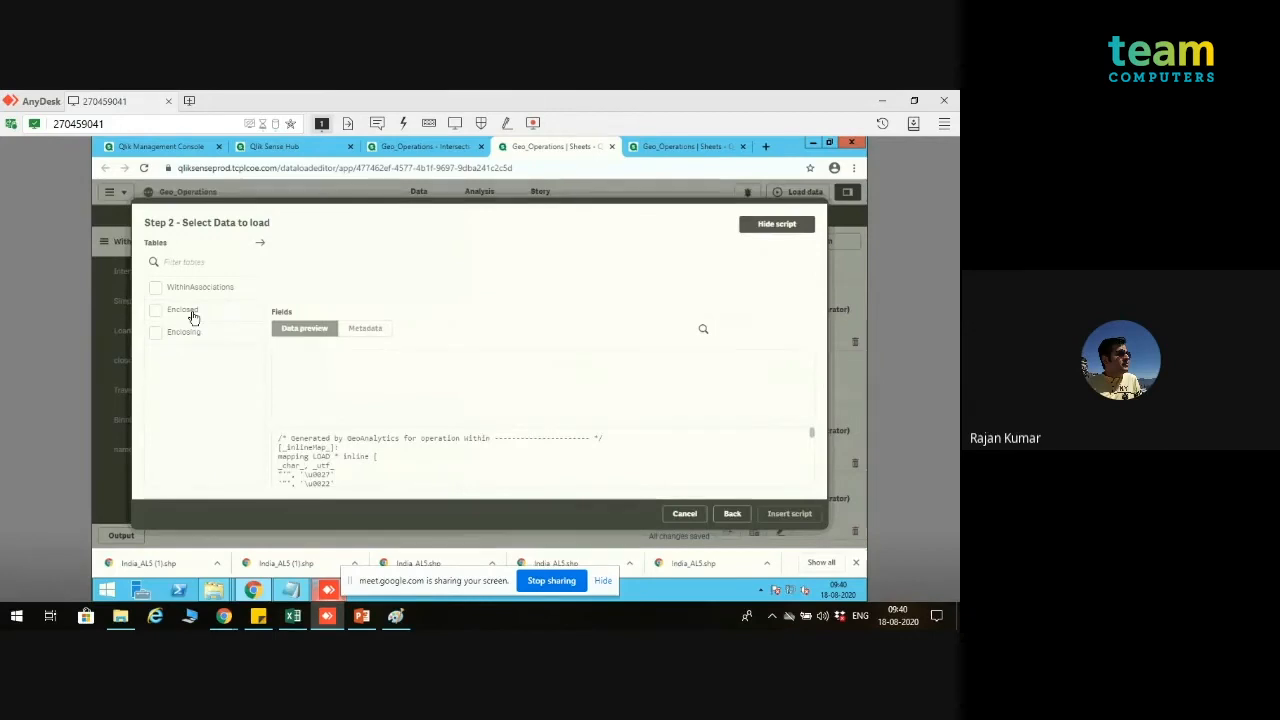
{"action": "left_click", "coordinate": [157, 316]}
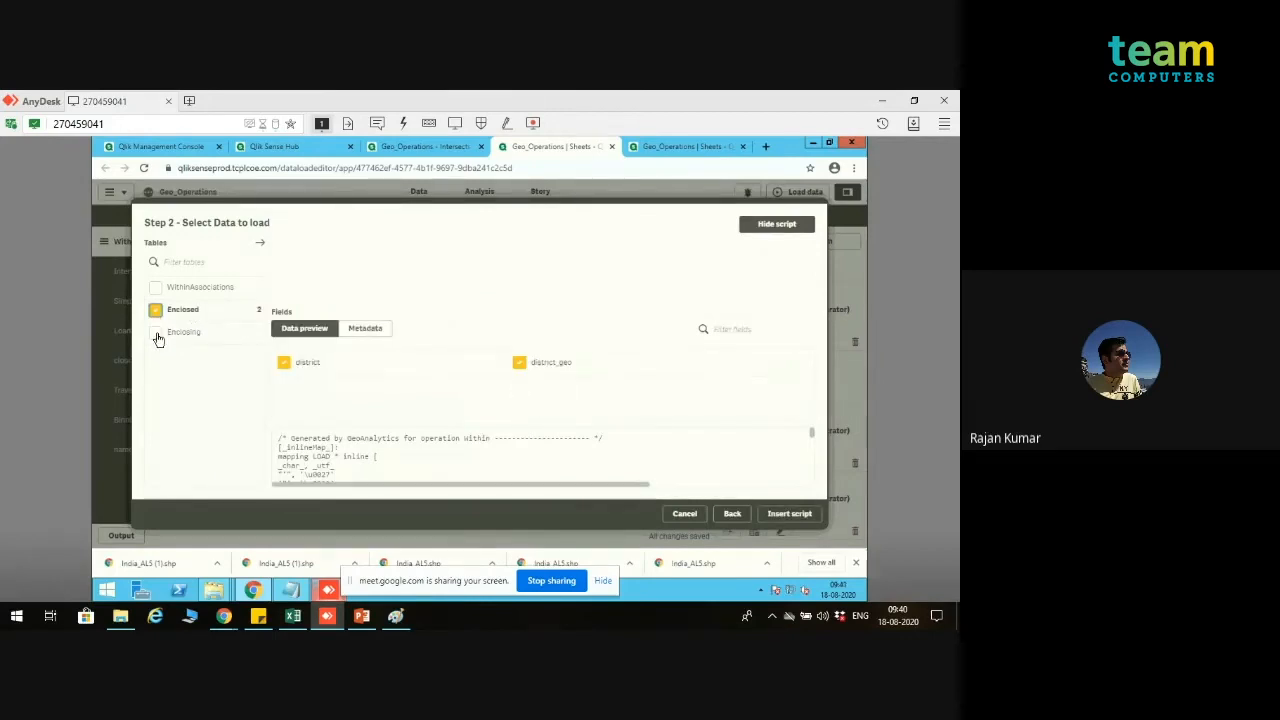
{"action": "left_click", "coordinate": [155, 332]}
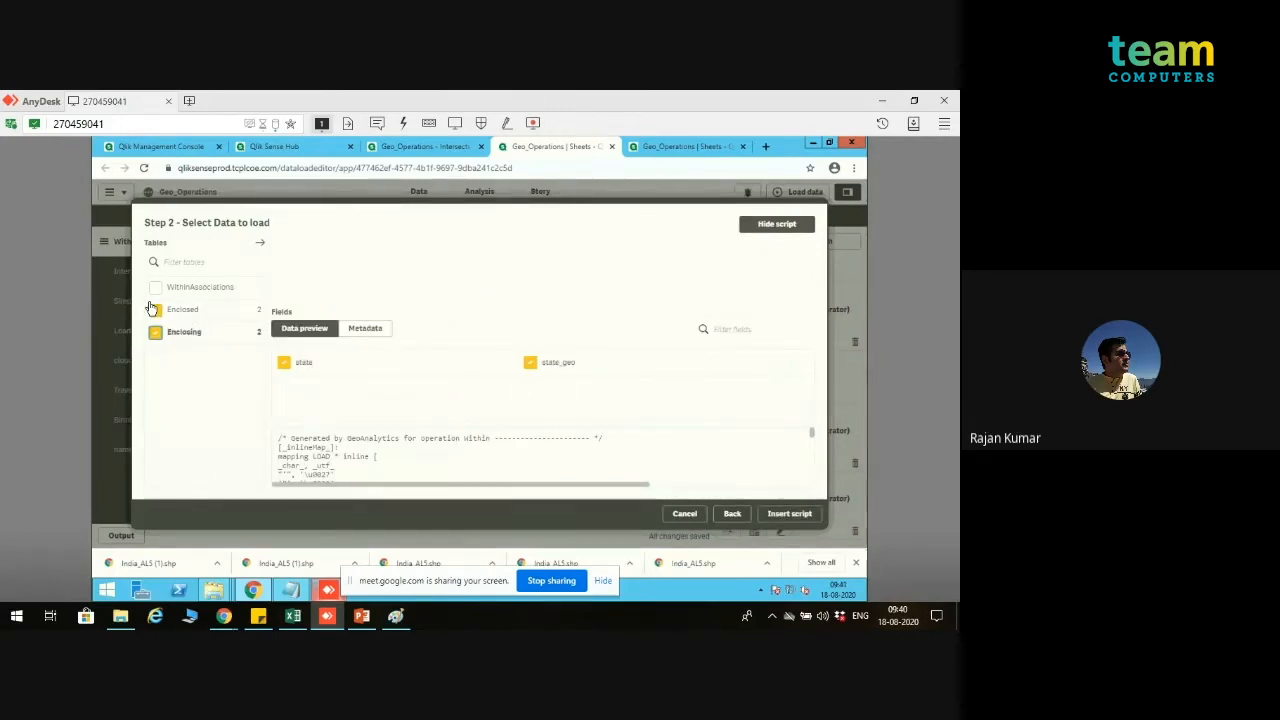
{"action": "left_click", "coordinate": [156, 332]}
{"action": "left_click", "coordinate": [156, 290]}
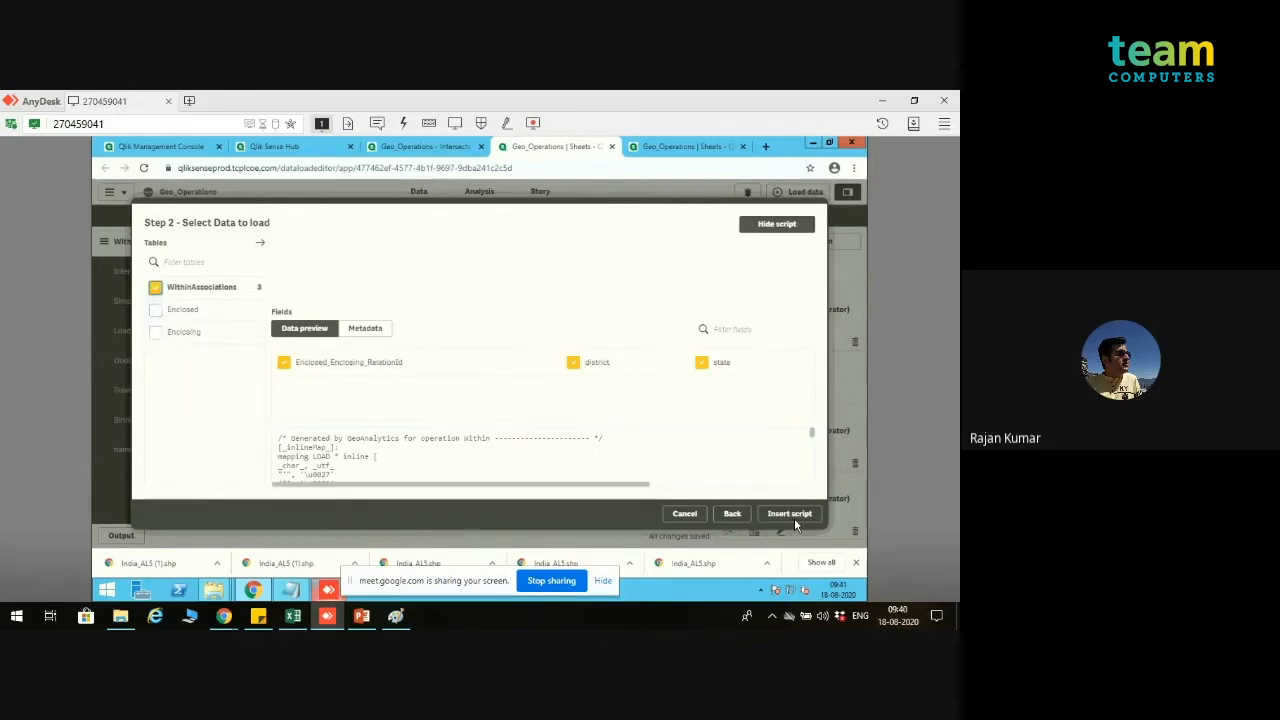
{"action": "left_click", "coordinate": [800, 514]}
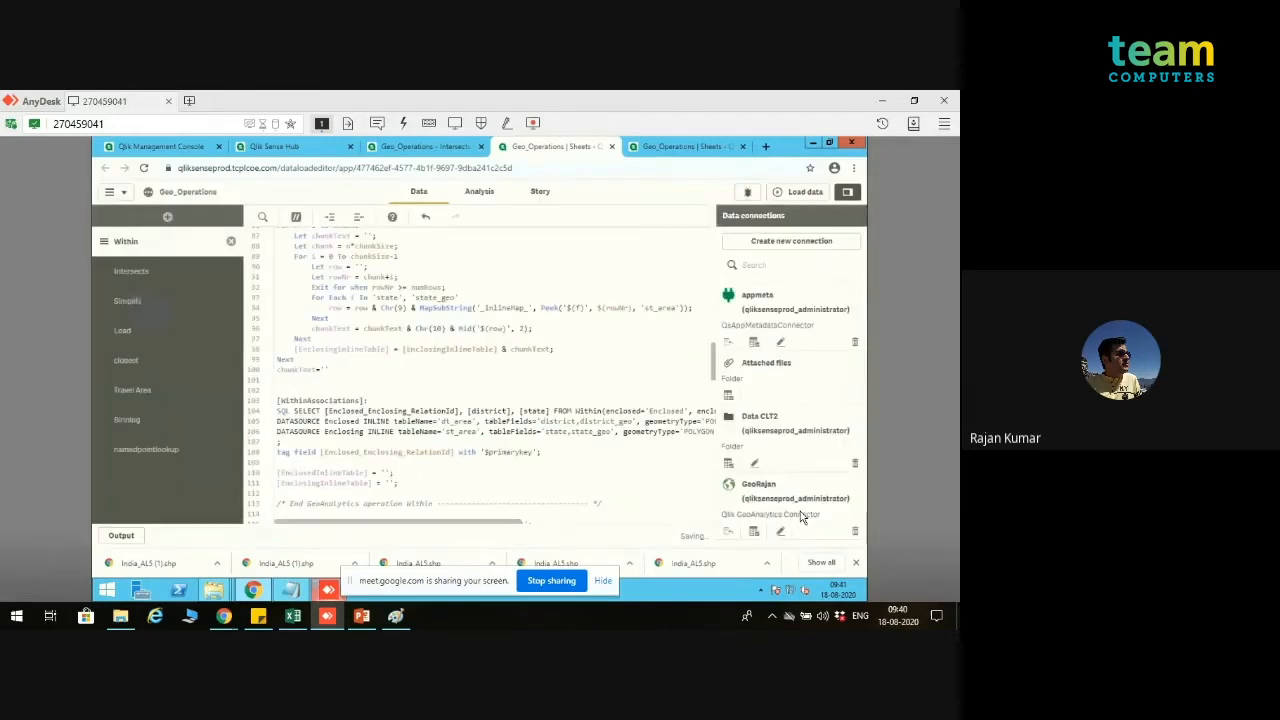
Step: Review where the inserted Within code ends and the commented code begins, and run the data load
{"action": "left_click_drag", "start_coordinate": [713, 367], "coordinate": [716, 530]}
{"action": "scroll", "coordinate": [710, 265], "scroll_direction": "up", "scroll_amount": 20}
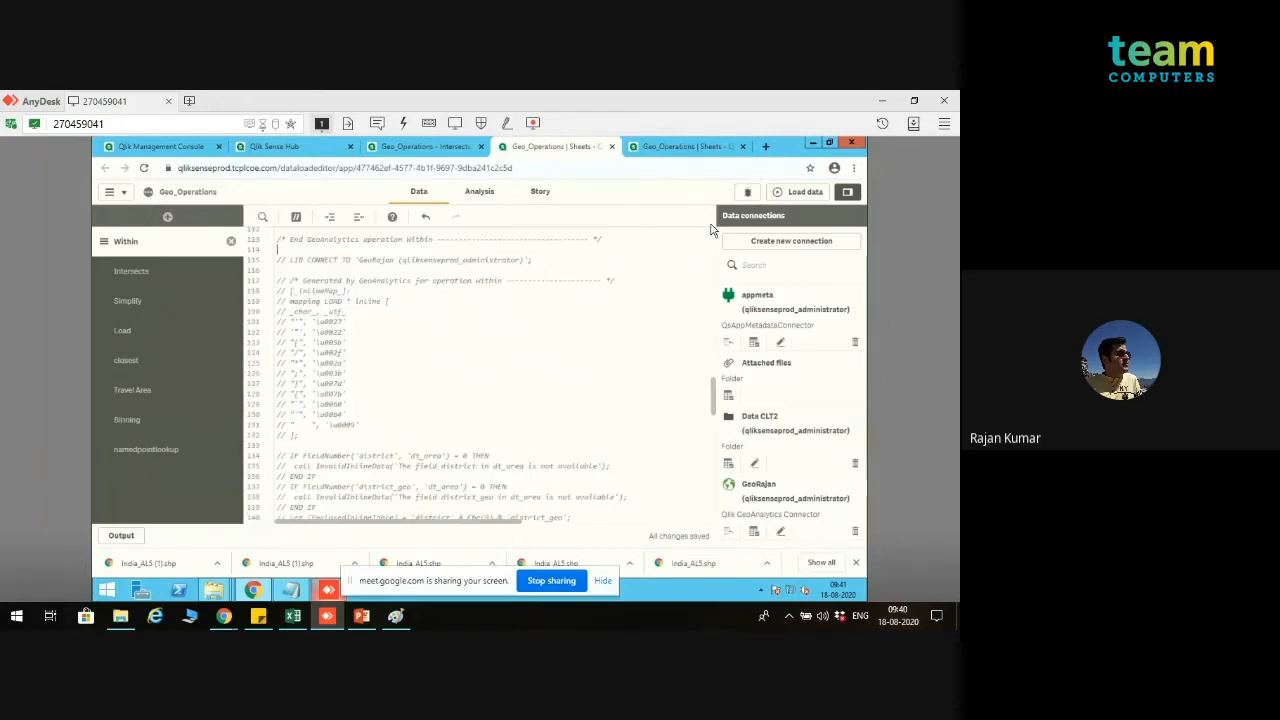
{"action": "left_click", "coordinate": [806, 193]}
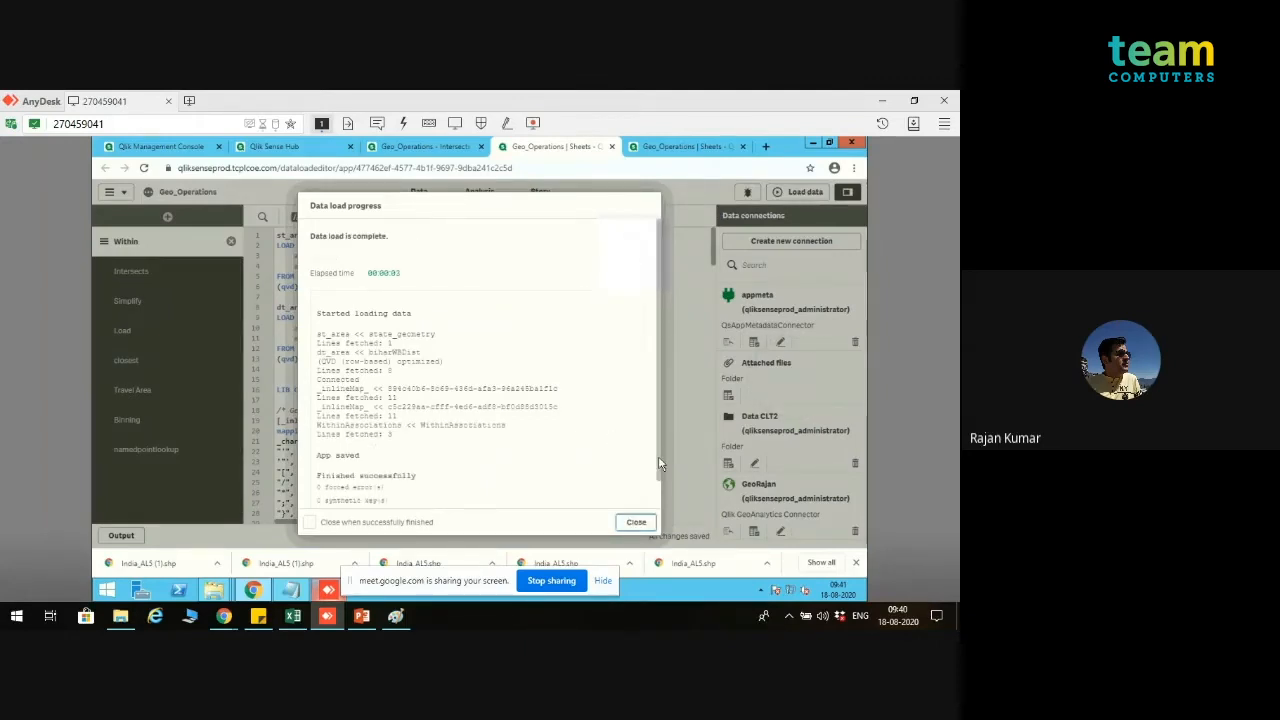
{"action": "scroll", "coordinate": [658, 456], "scroll_direction": "down", "scroll_amount": 2}
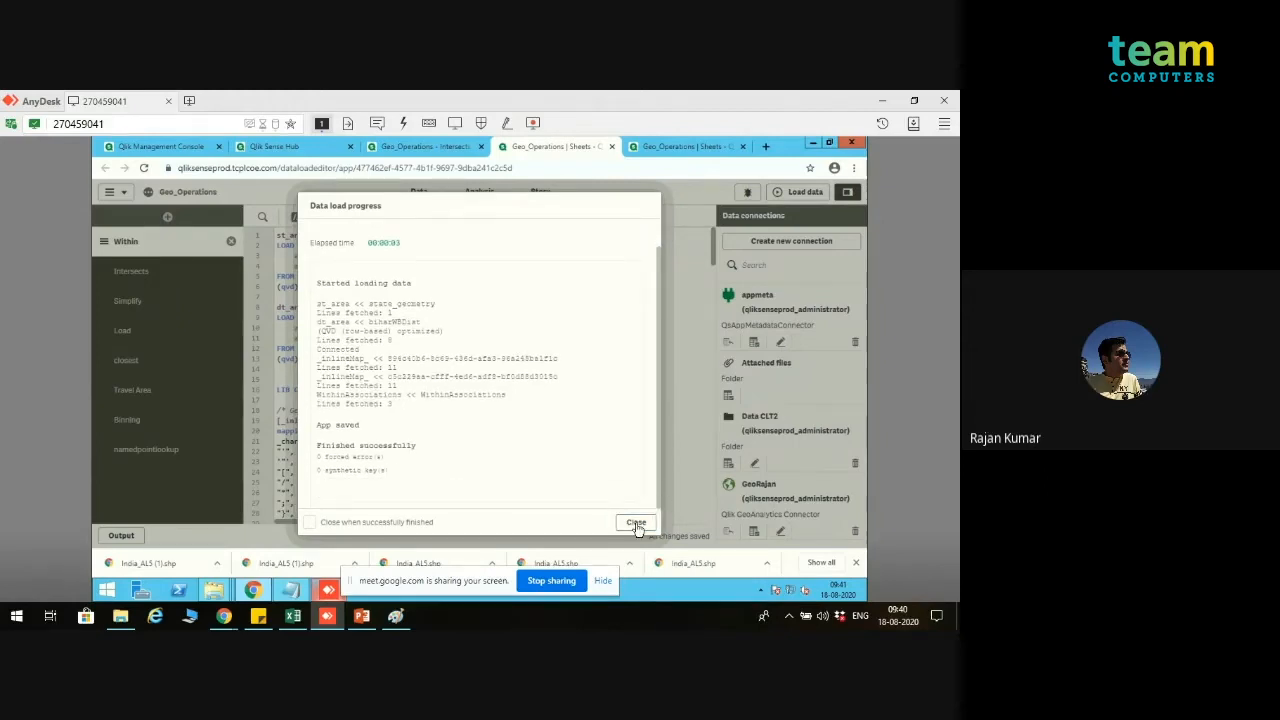
{"action": "left_click", "coordinate": [636, 523]}
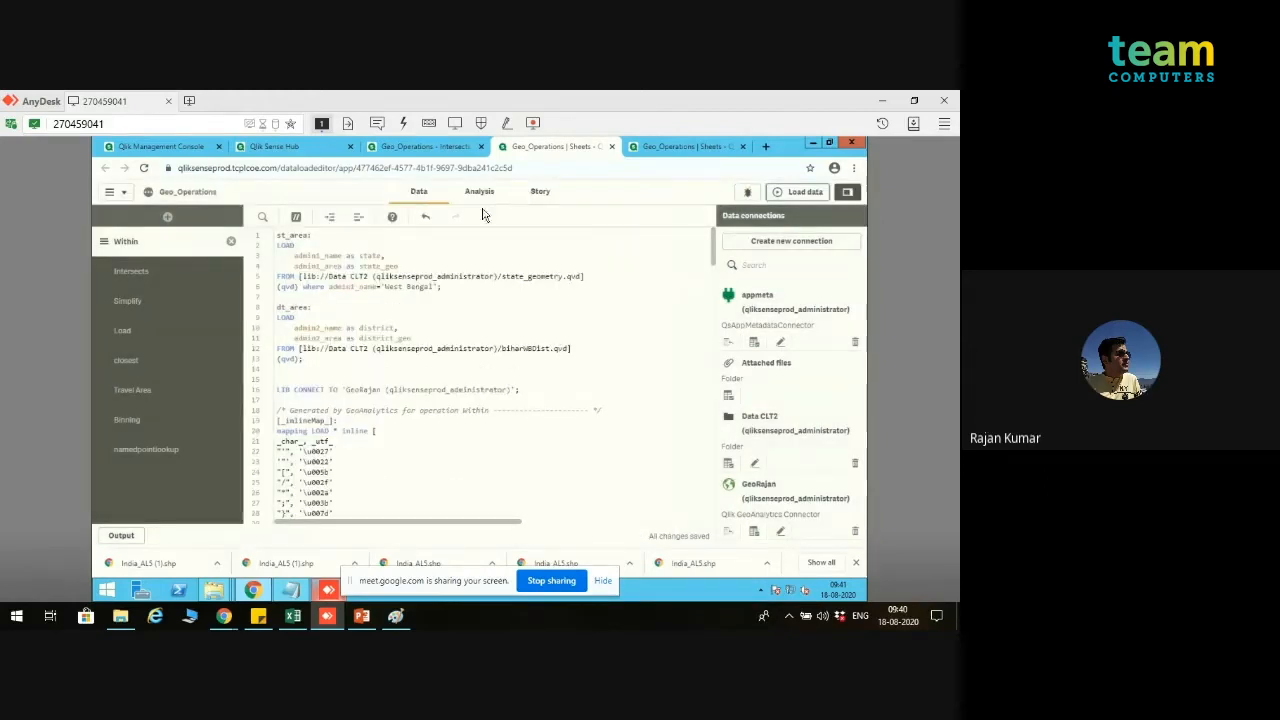
Step: Switch to the browser tab holding the app's data model viewer to refresh the data model
{"action": "left_click", "coordinate": [420, 146]}
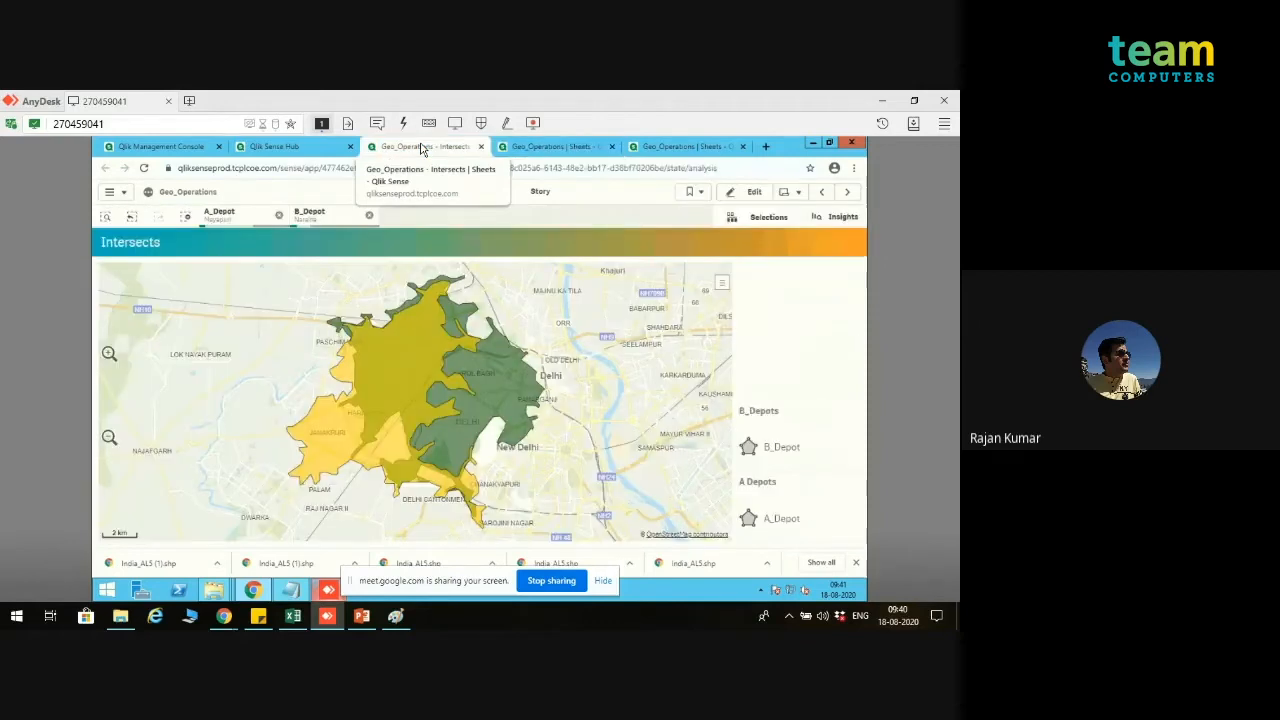
{"action": "left_click", "coordinate": [650, 148]}
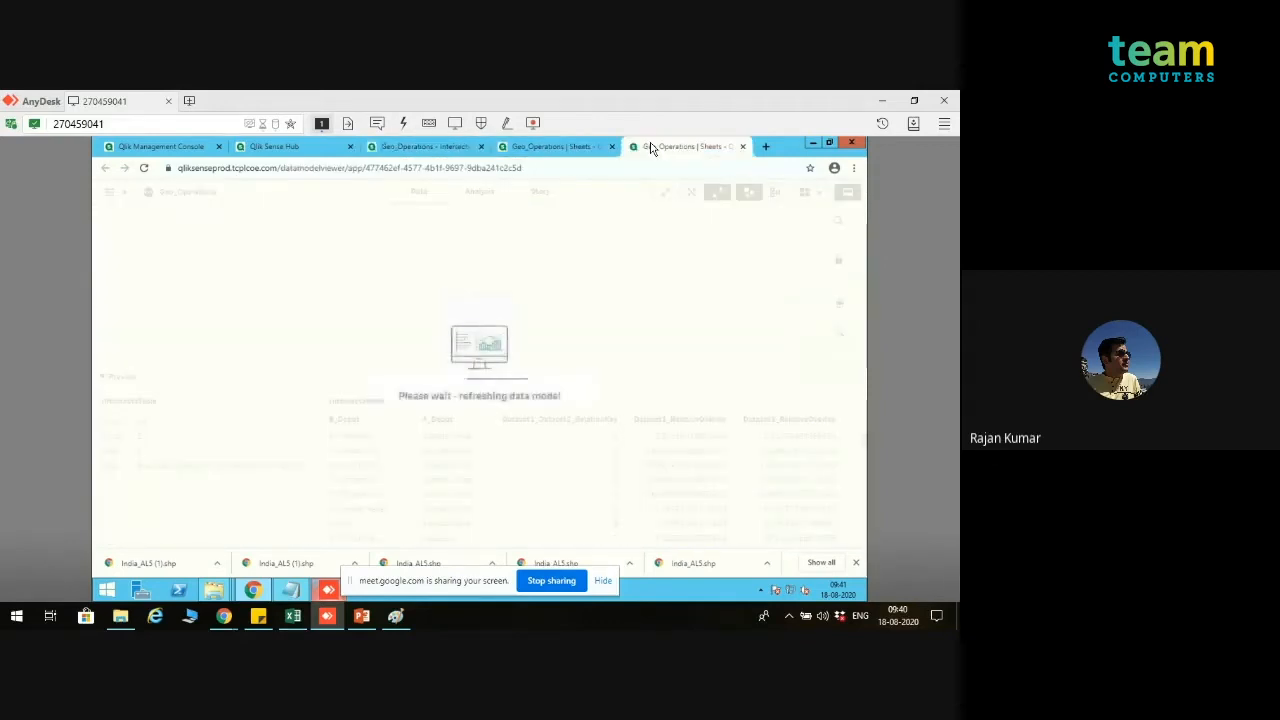
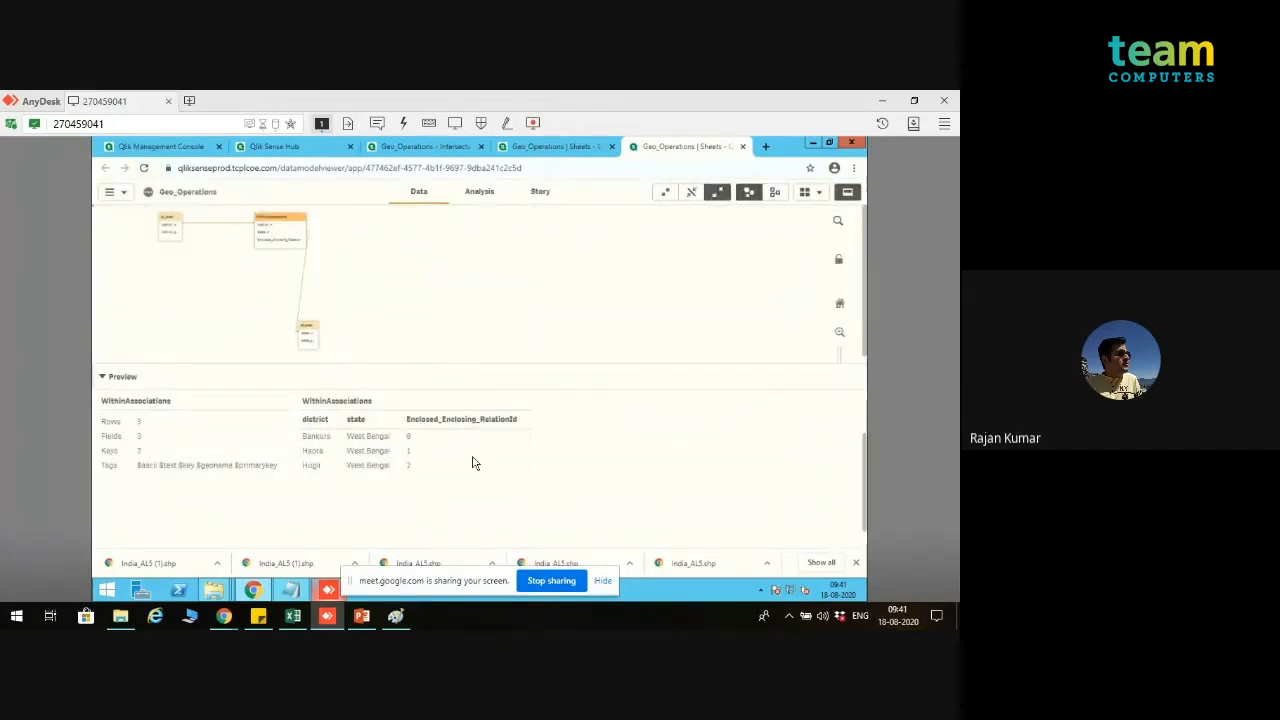
Step: Preview the contents of the dt_area, st_area and WithinAssociations tables in the data model
{"action": "left_click", "coordinate": [171, 223]}
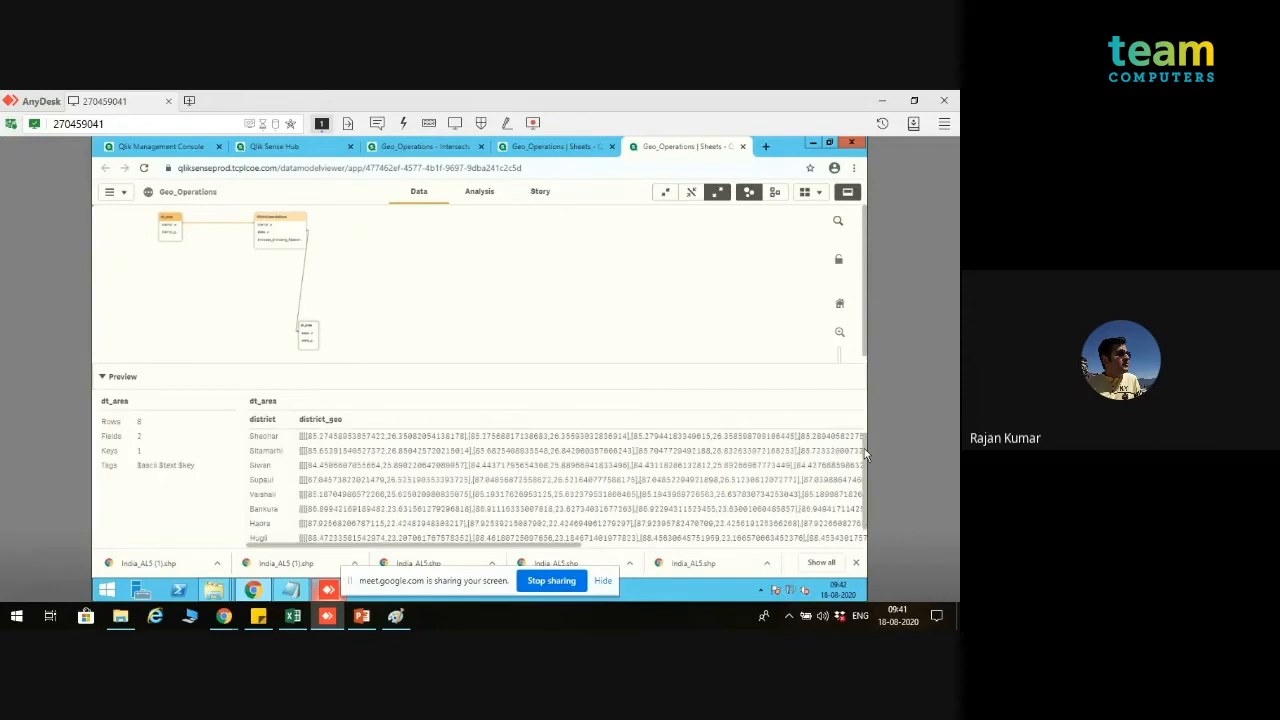
{"action": "mouse_move", "coordinate": [865, 456]}
{"action": "left_mouse_down"}
{"action": "mouse_move", "coordinate": [868, 500]}
{"action": "mouse_move", "coordinate": [867, 445]}
{"action": "left_mouse_up"}
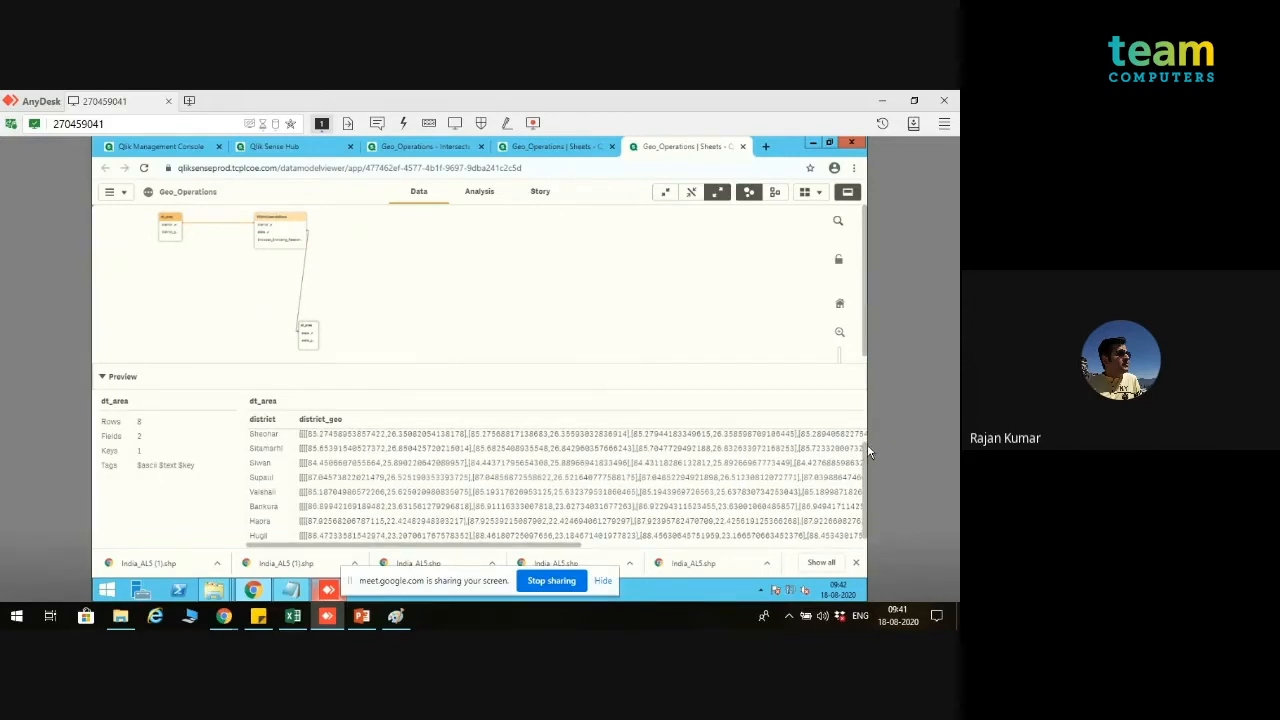
{"action": "left_click", "coordinate": [308, 331]}
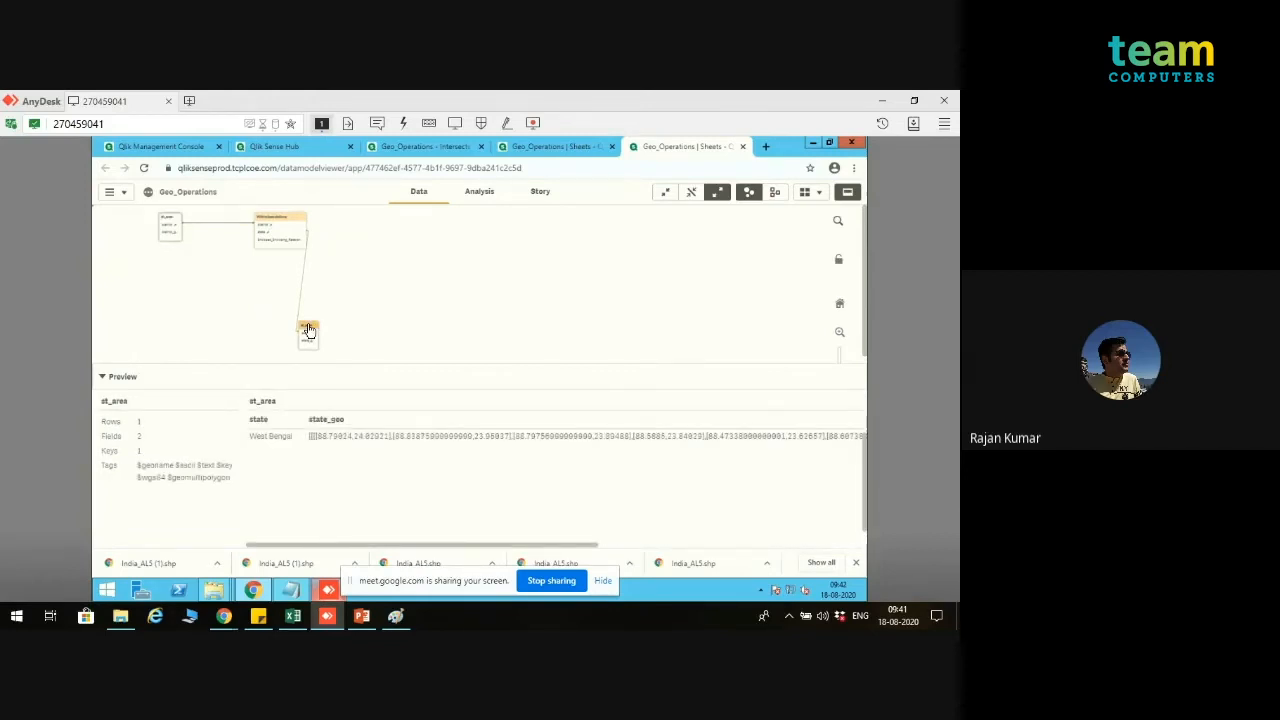
{"action": "left_click", "coordinate": [279, 224]}
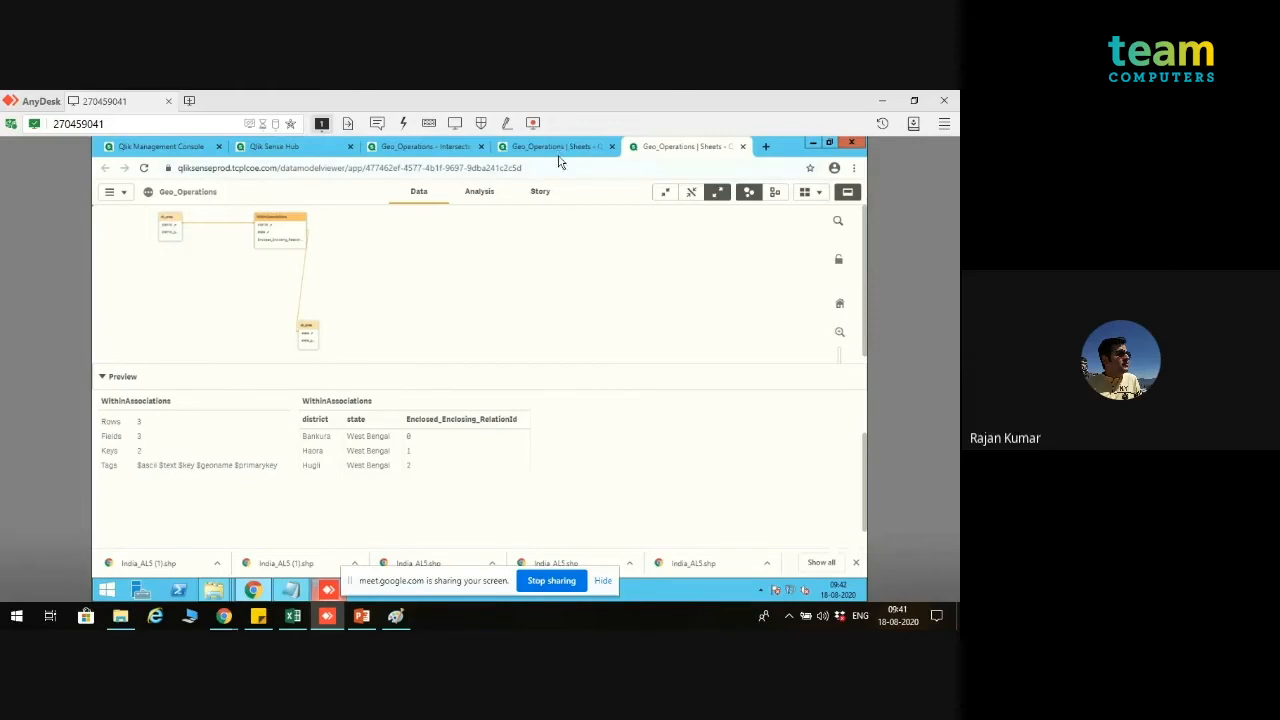
Step: Open the app's Within sheet and filter the state field to West Bengal
{"action": "left_click", "coordinate": [444, 155]}
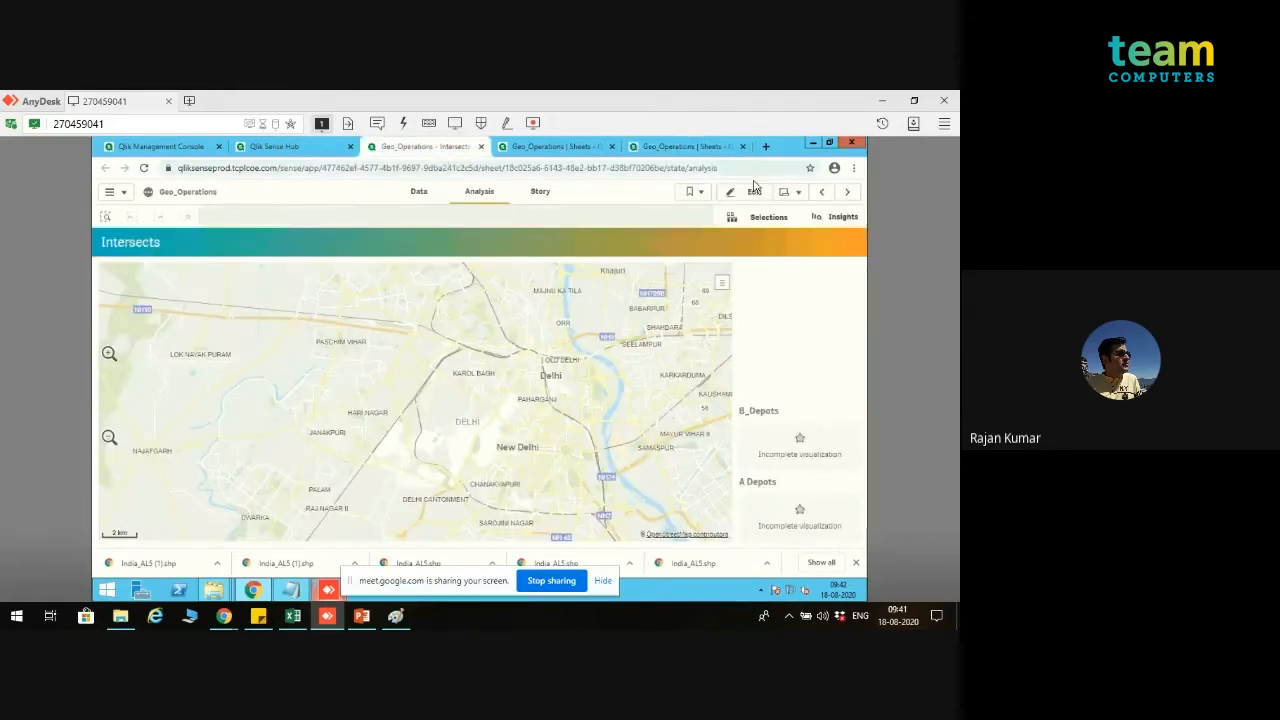
{"action": "left_click", "coordinate": [800, 195]}
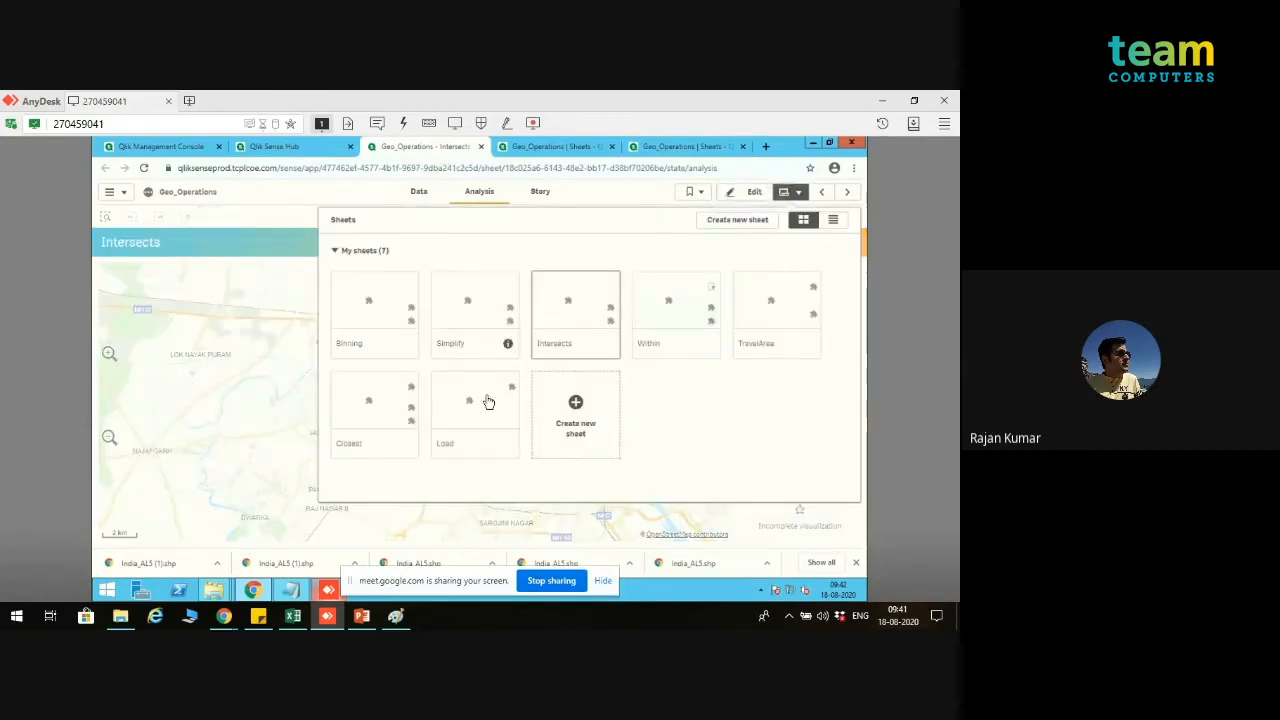
{"action": "left_click", "coordinate": [675, 304]}
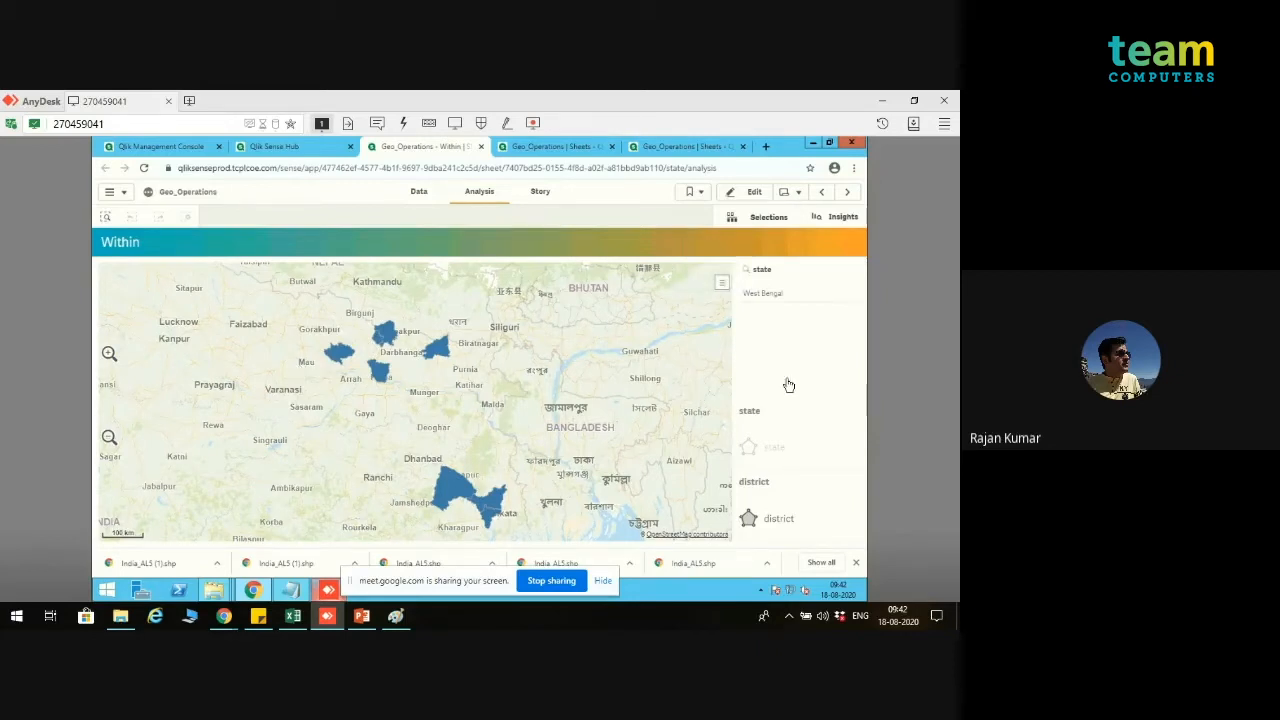
{"action": "left_click", "coordinate": [789, 302]}
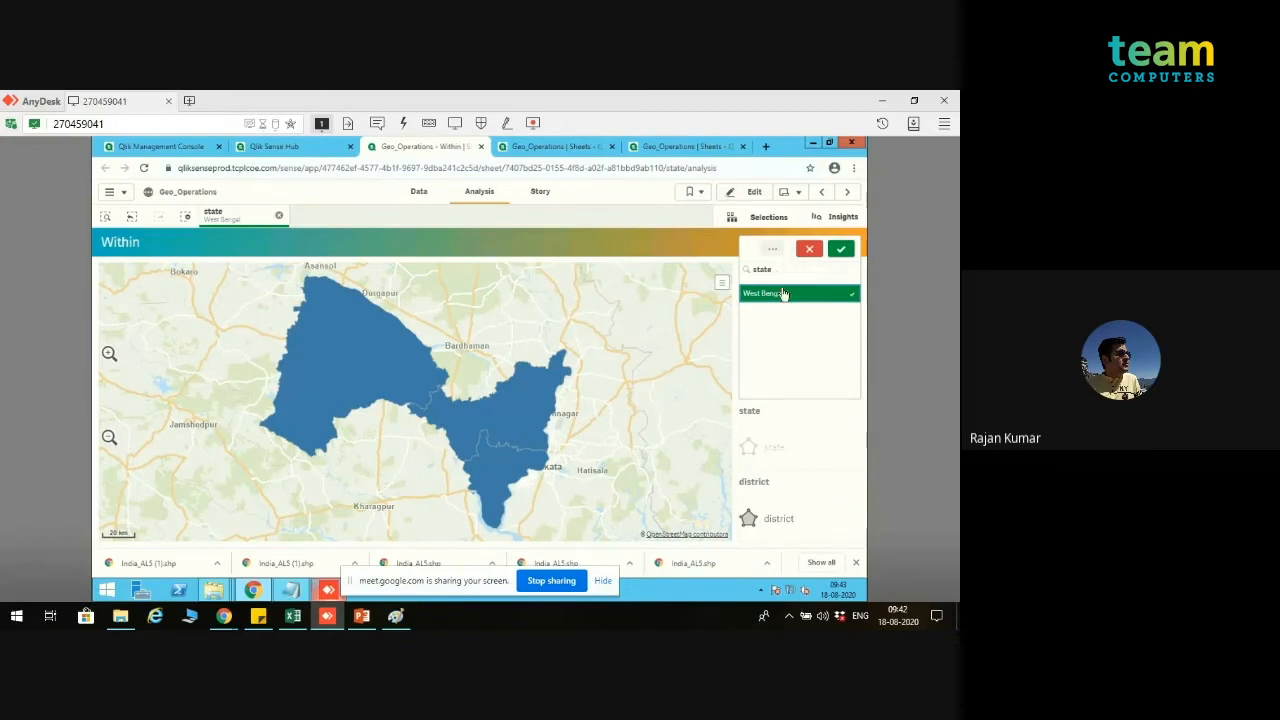
Step: Make the state layer visible on the Within map
{"action": "left_click", "coordinate": [782, 452]}
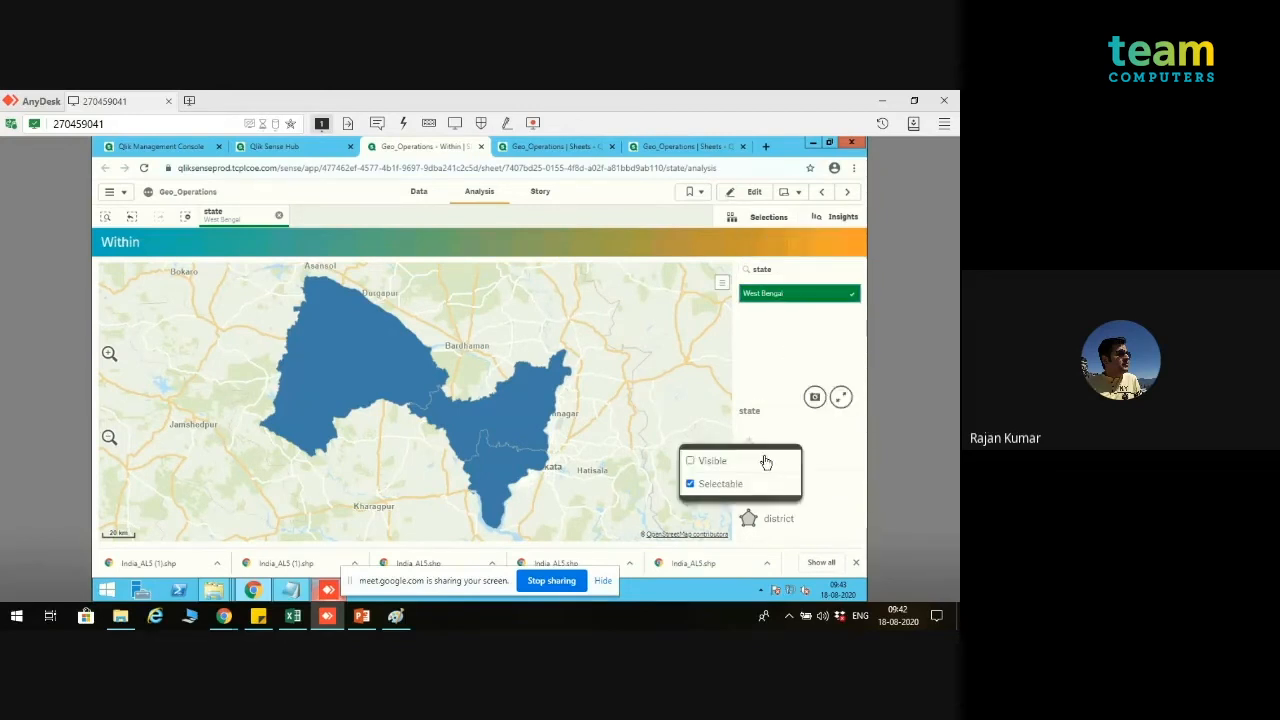
{"action": "left_click", "coordinate": [722, 285]}
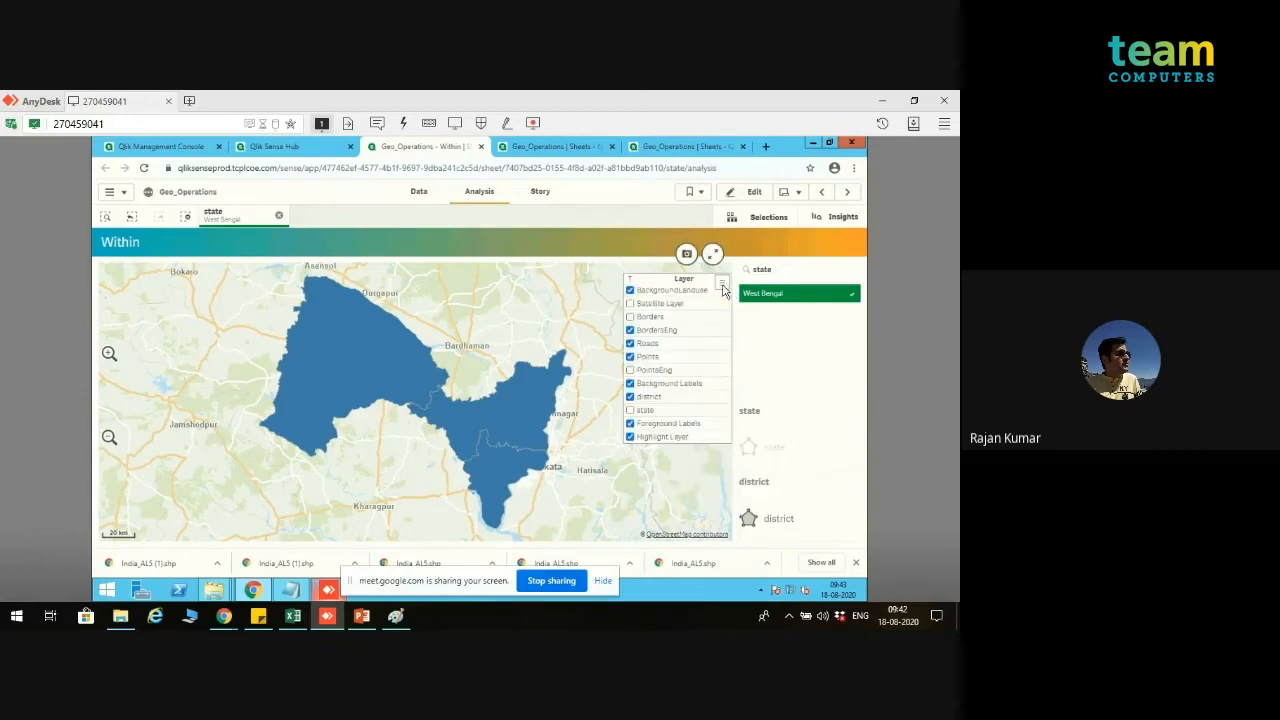
{"action": "left_click", "coordinate": [631, 411]}
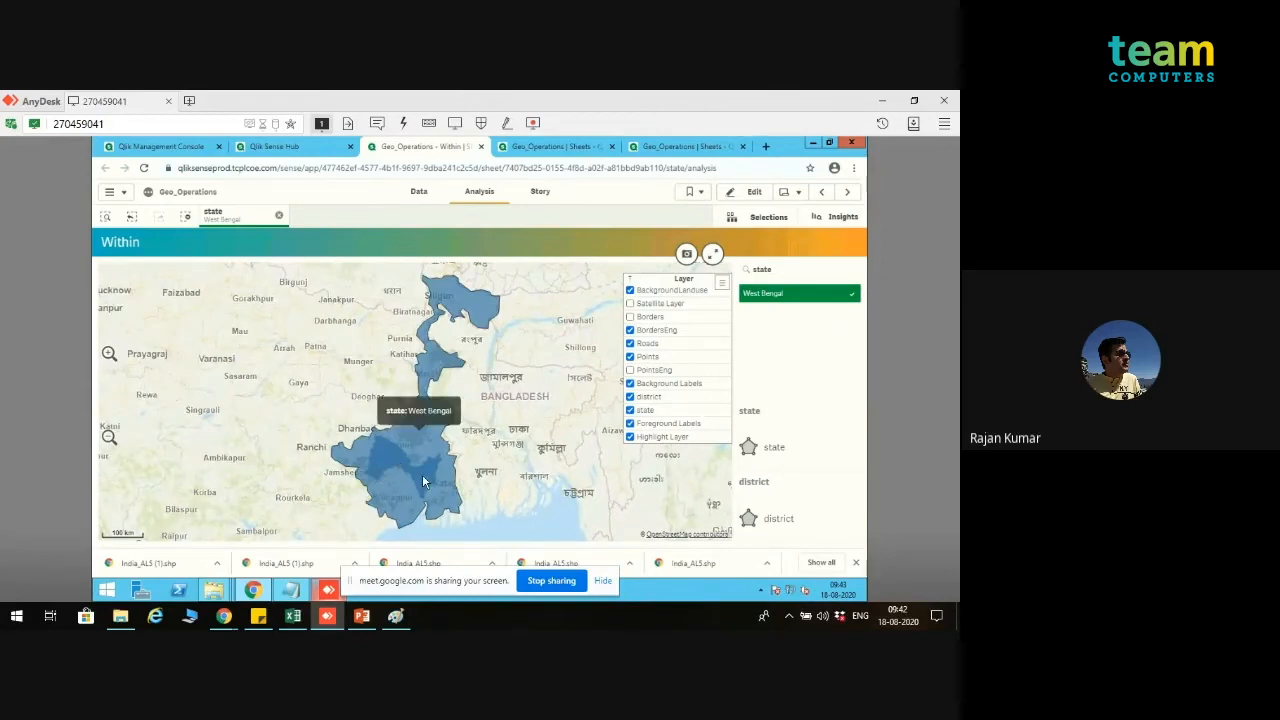
Step: Compare the Within map with and without the West Bengal selection, and check the state's area on the map
{"action": "left_click", "coordinate": [771, 295]}
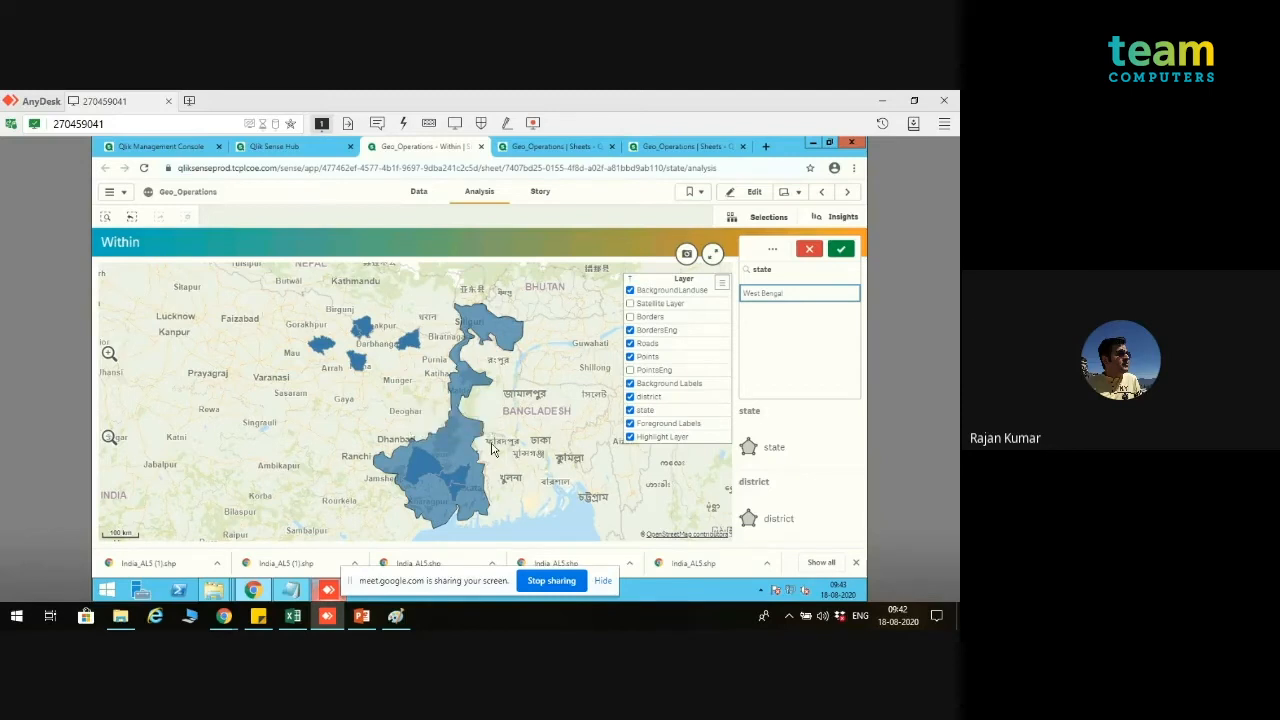
{"action": "left_click", "coordinate": [780, 298]}
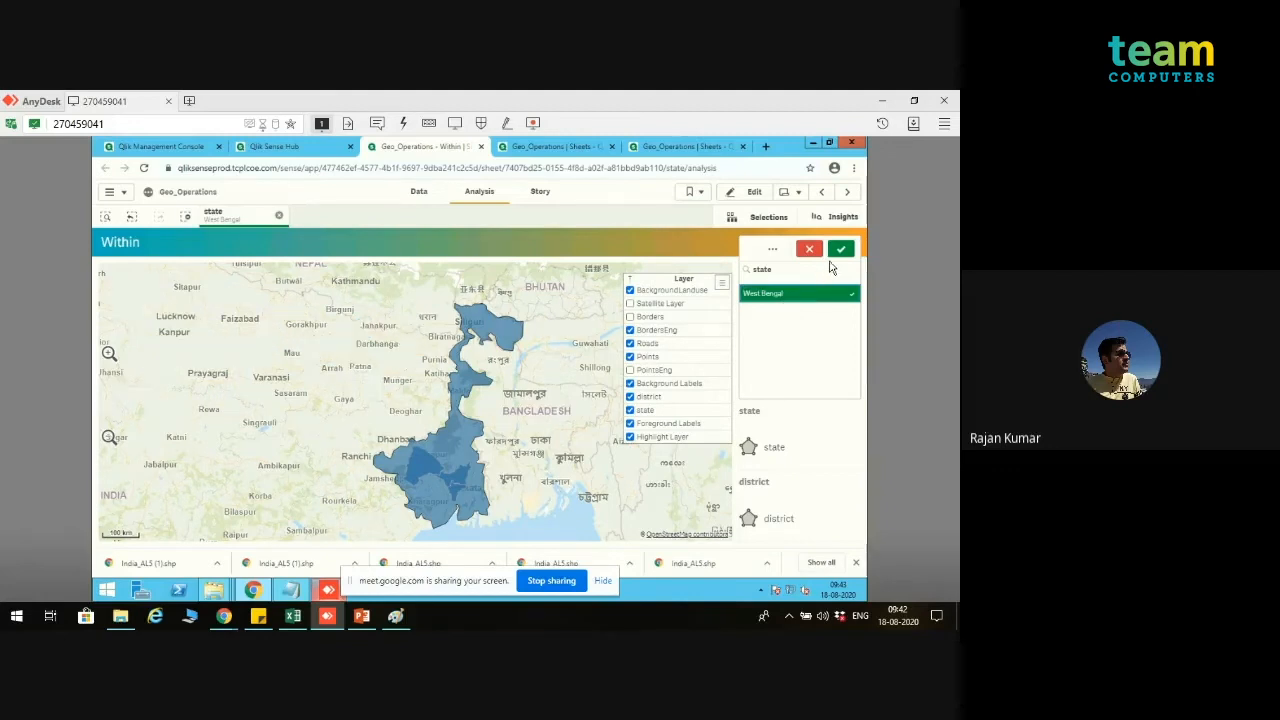
{"action": "left_click", "coordinate": [812, 250]}
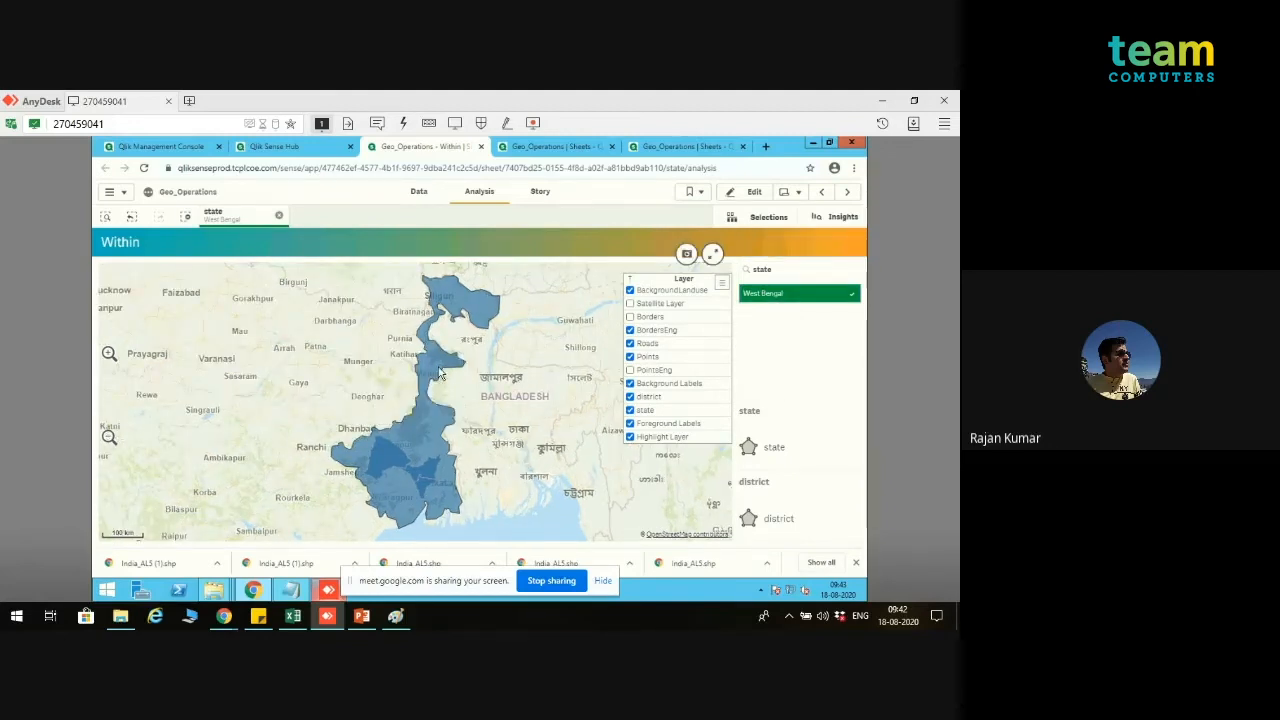
{"action": "left_click", "coordinate": [477, 418]}
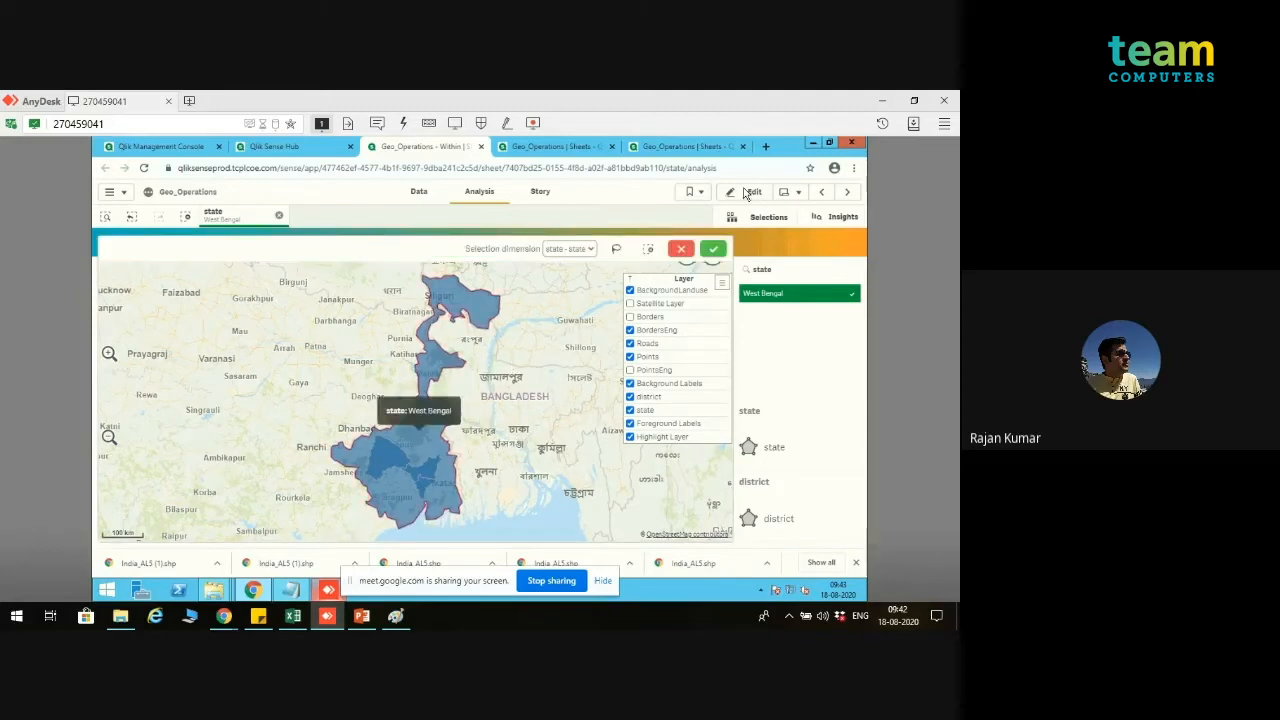
{"action": "left_click", "coordinate": [713, 249]}
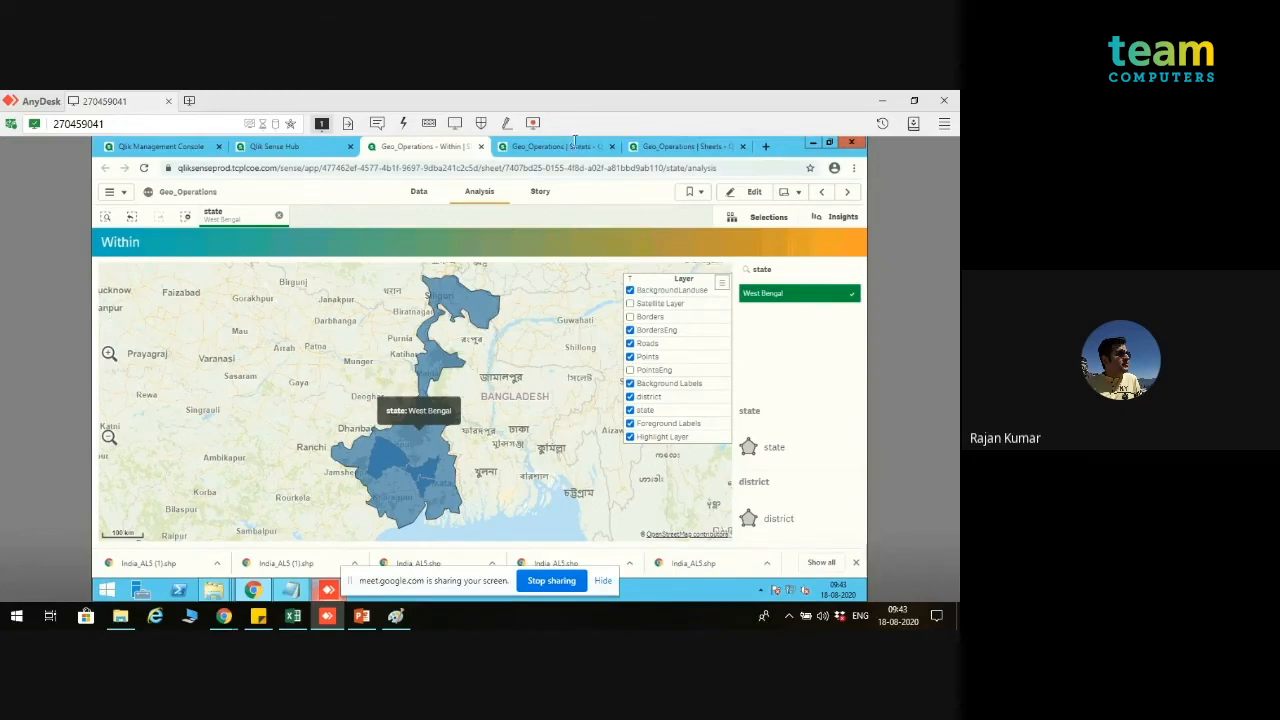
Step: Switch to the PowerPoint presentation and show the Aggregation Operations slide
{"action": "left_click", "coordinate": [364, 616]}
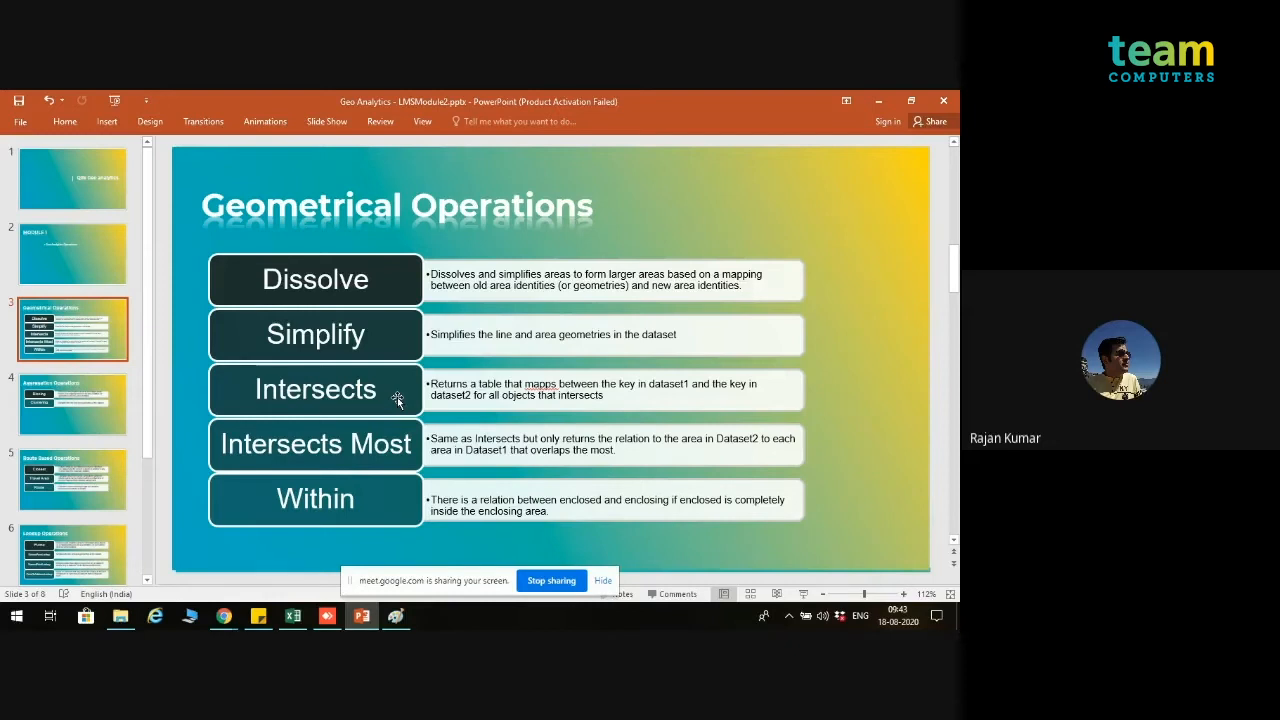
{"action": "left_click", "coordinate": [67, 401]}
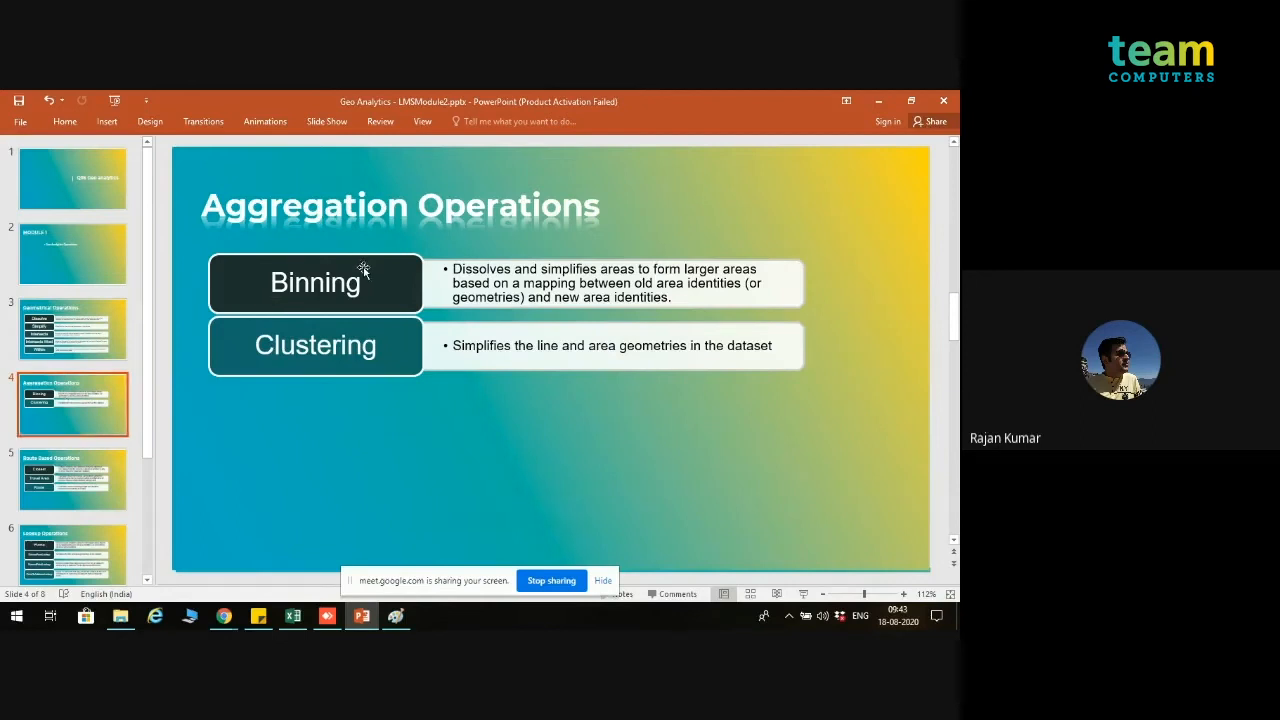
Step: Return to the AnyDesk remote session and open the Binning section in the data load editor
{"action": "left_click", "coordinate": [226, 620]}
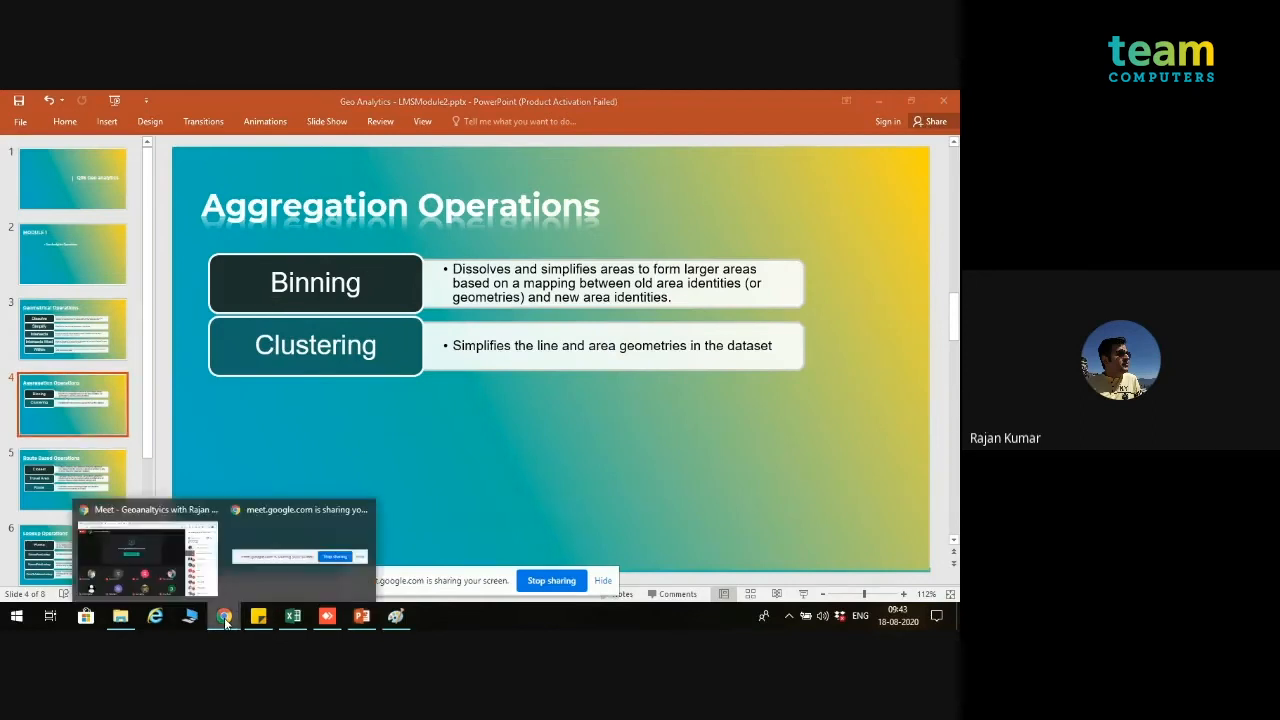
{"action": "left_click", "coordinate": [177, 565]}
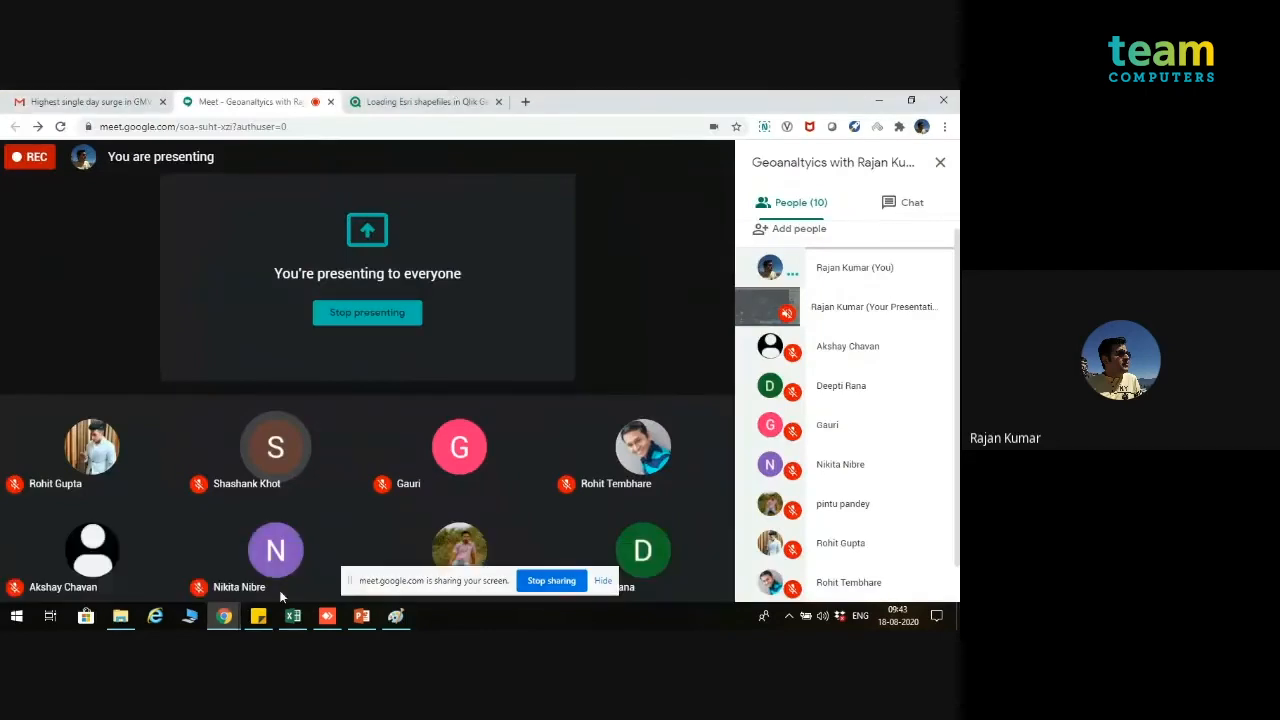
{"action": "left_click", "coordinate": [327, 615]}
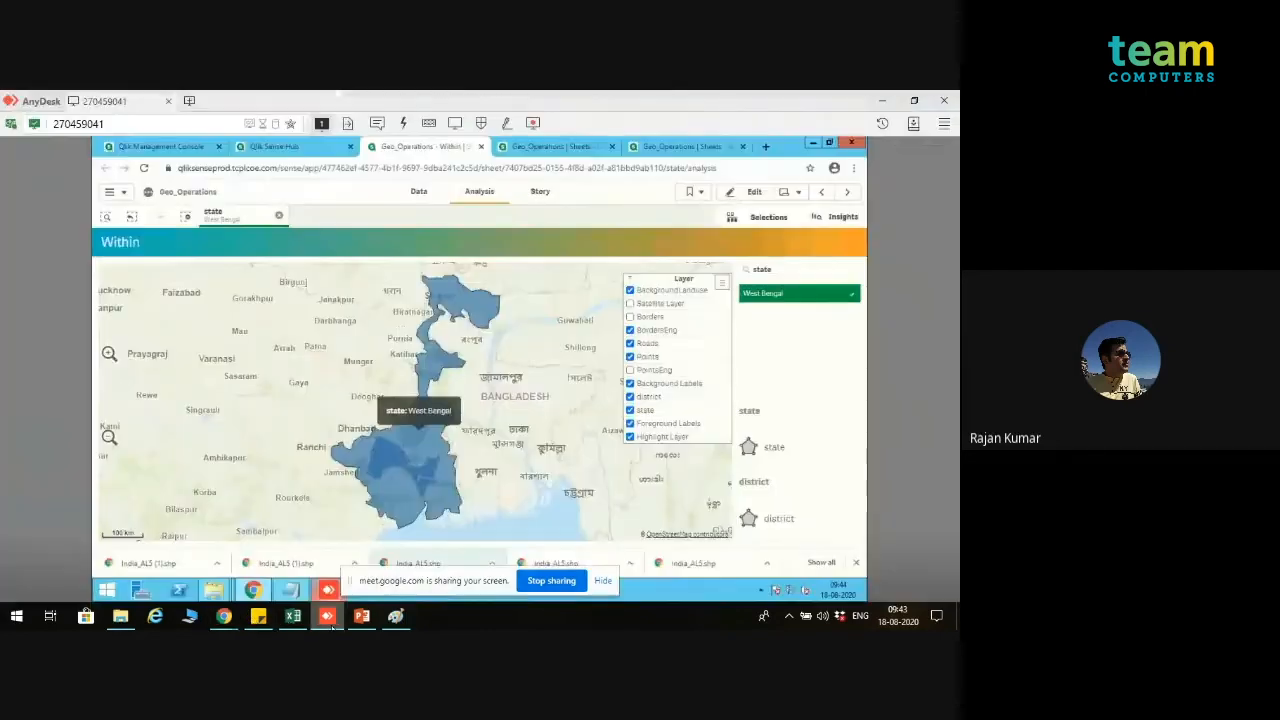
{"action": "left_click", "coordinate": [557, 147]}
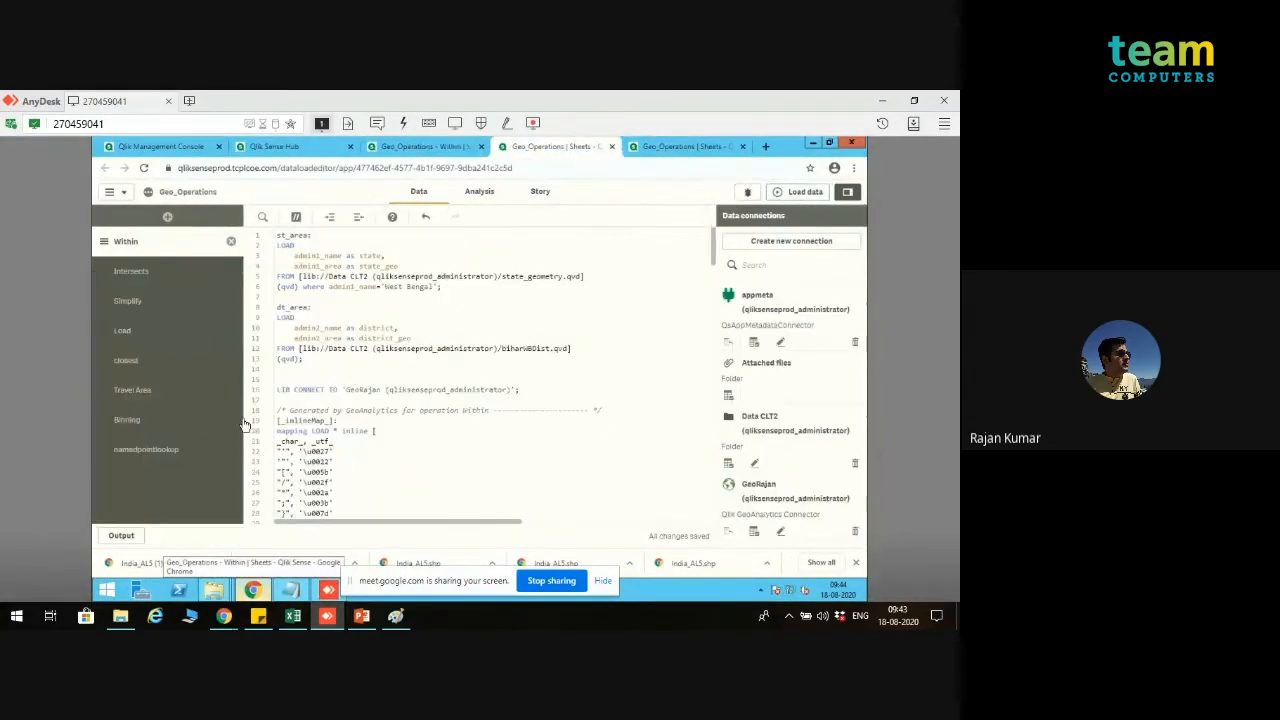
{"action": "left_click", "coordinate": [157, 419]}
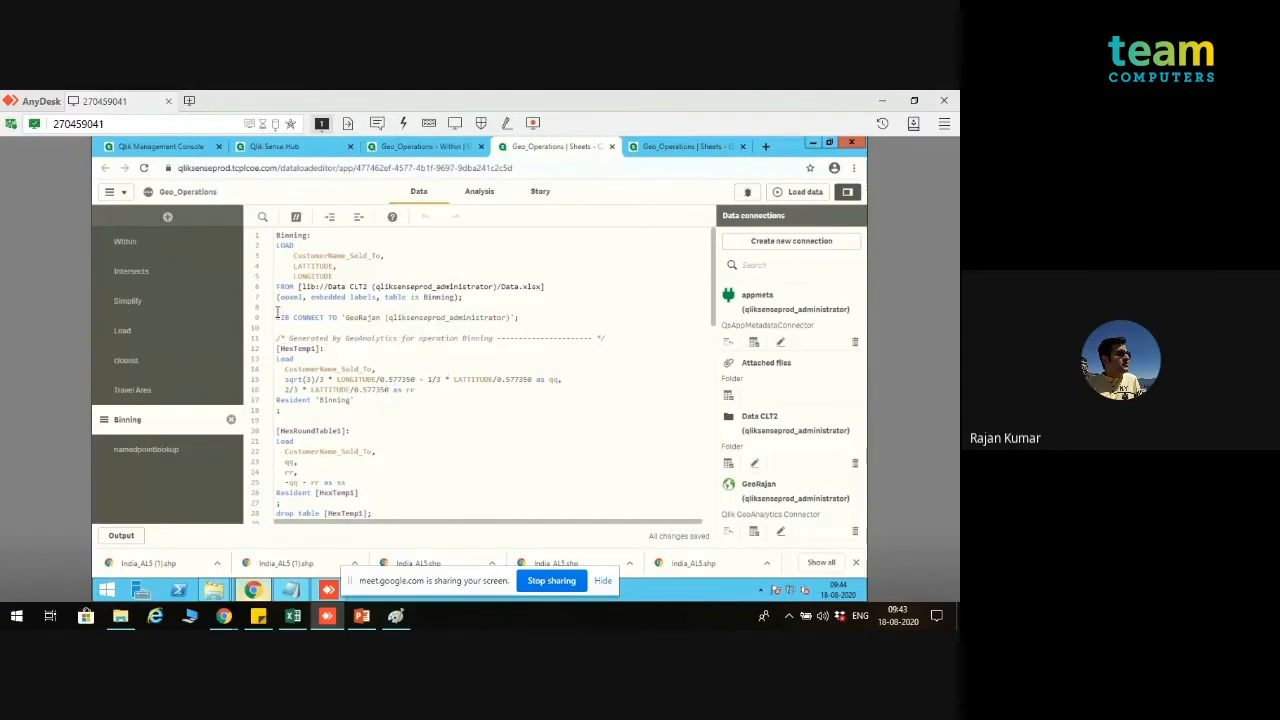
Step: Insert an exit script; statement above the LIB CONNECT line of the Binning section and run the data load
{"action": "key", "text": "Return"}
{"action": "key", "text": "Return"}
{"action": "type", "text": "ex"}
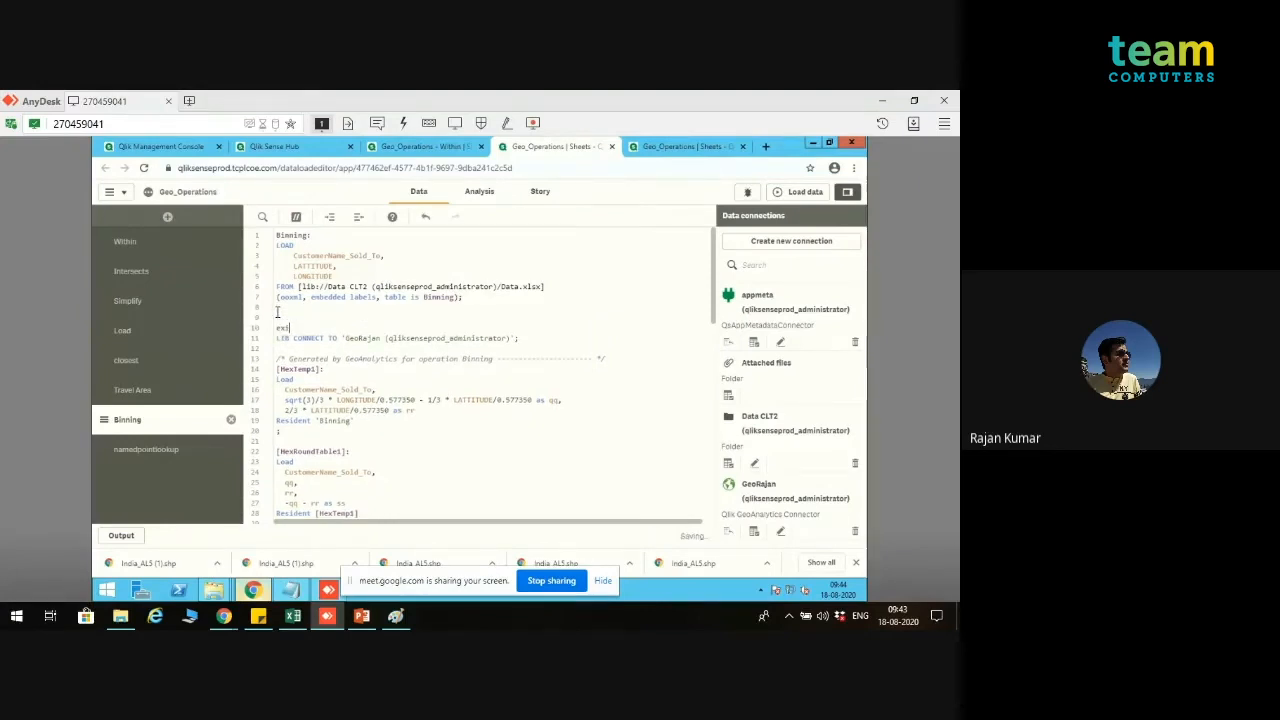
{"action": "type", "text": "it scri"}
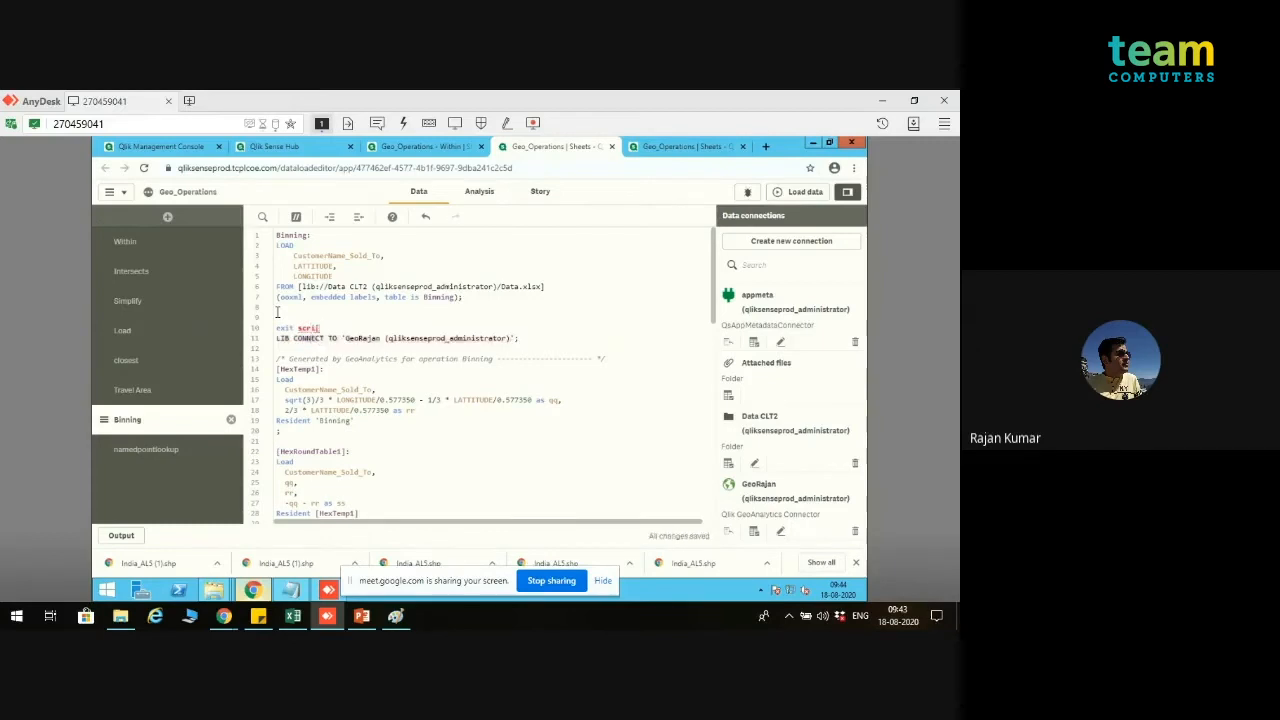
{"action": "type", "text": "pt;"}
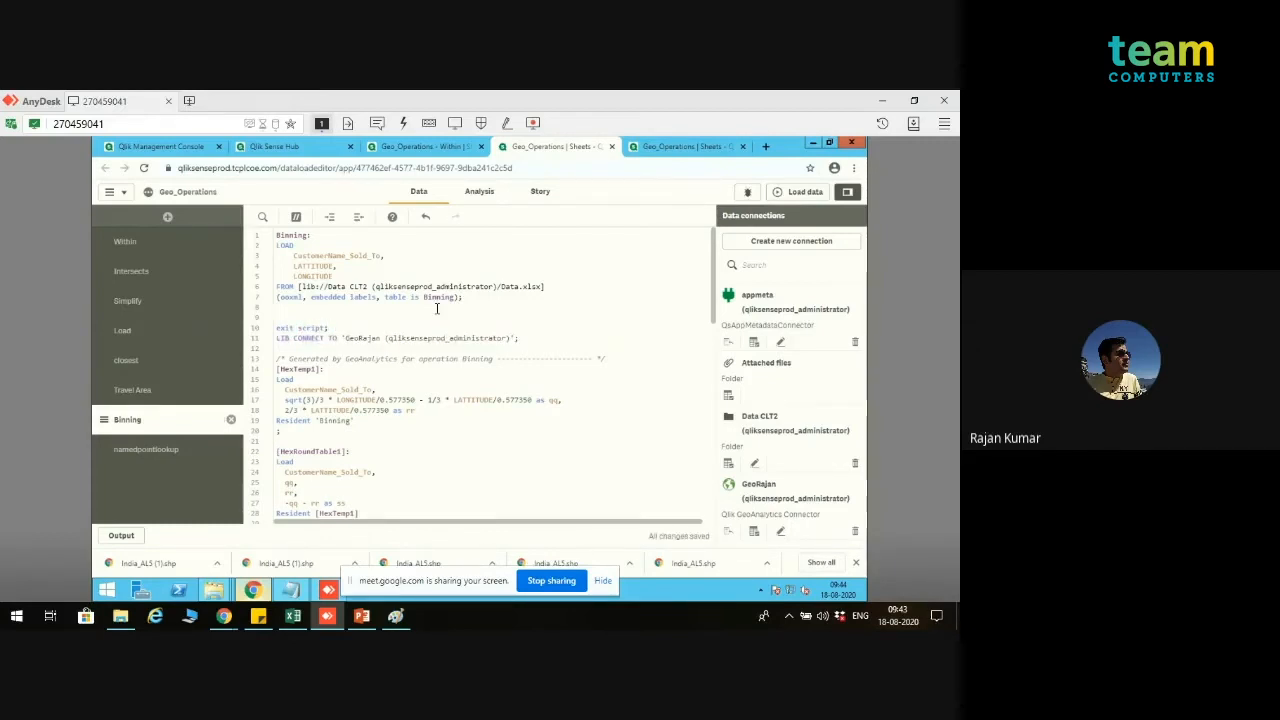
{"action": "left_click", "coordinate": [798, 200]}
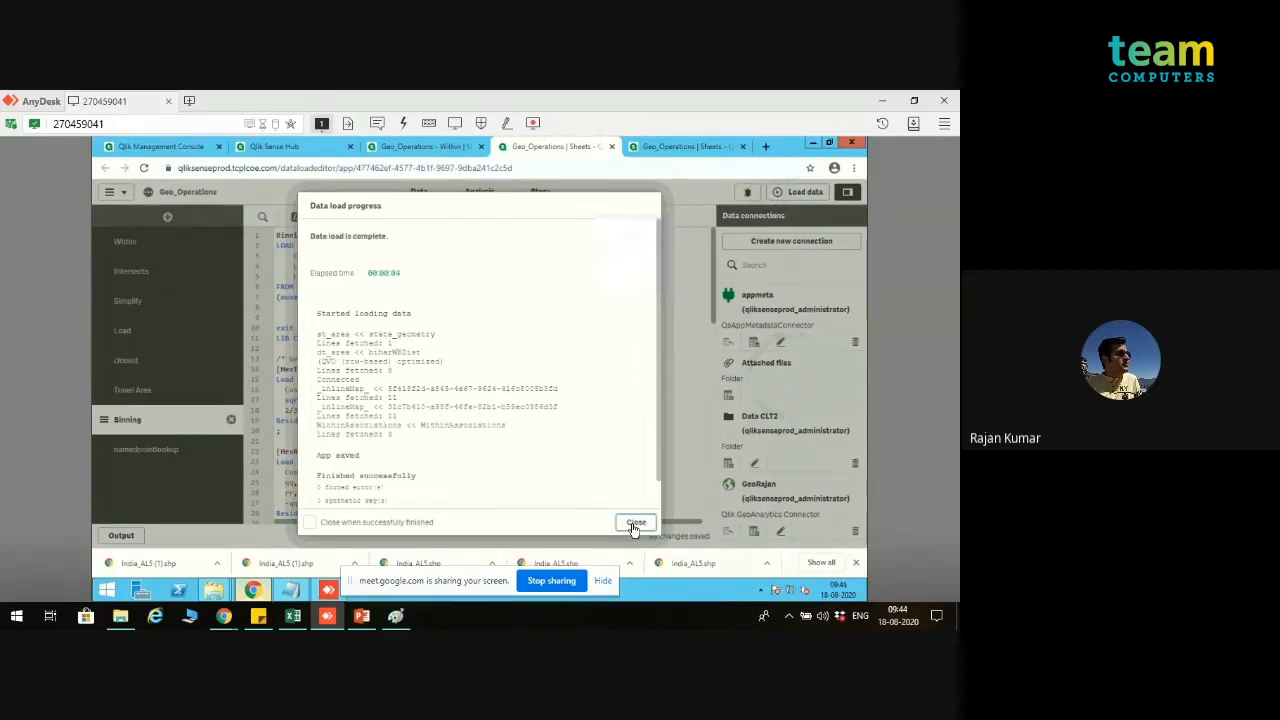
{"action": "left_click", "coordinate": [634, 524]}
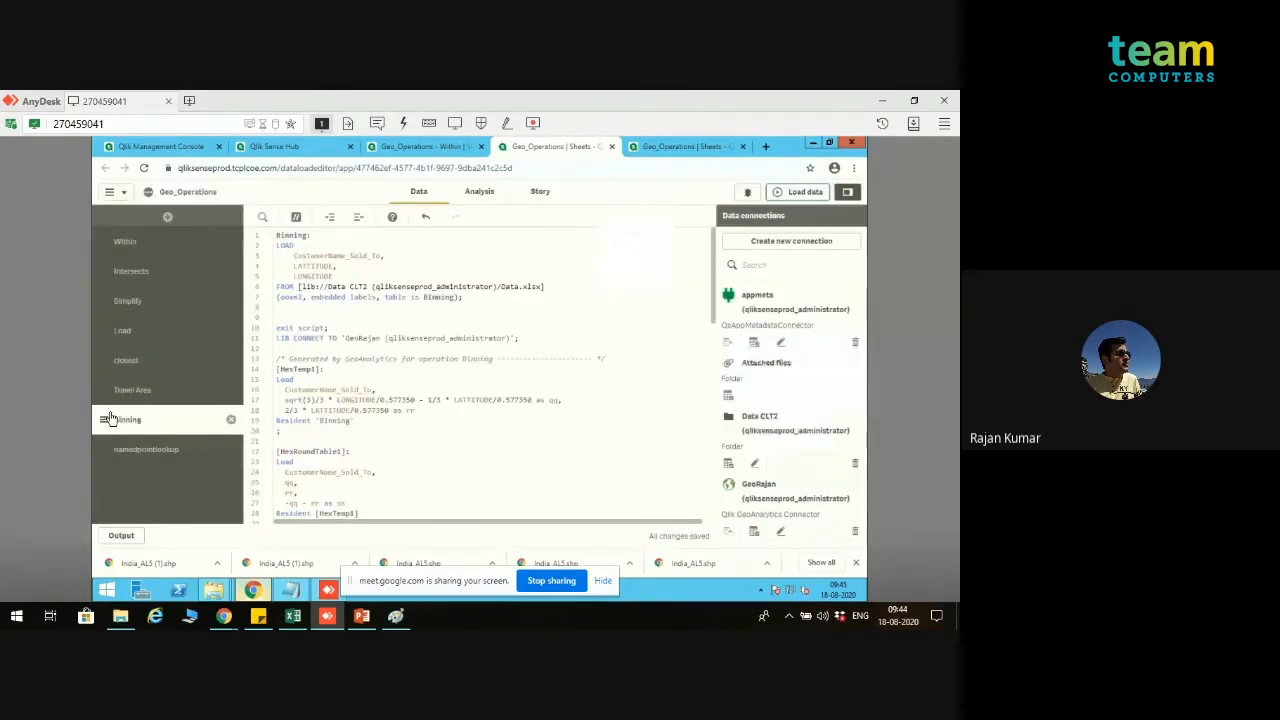
Step: Move the Binning section to the start of the script, above Within, and reload the data
{"action": "left_click_drag", "start_coordinate": [116, 294], "coordinate": [116, 241]}
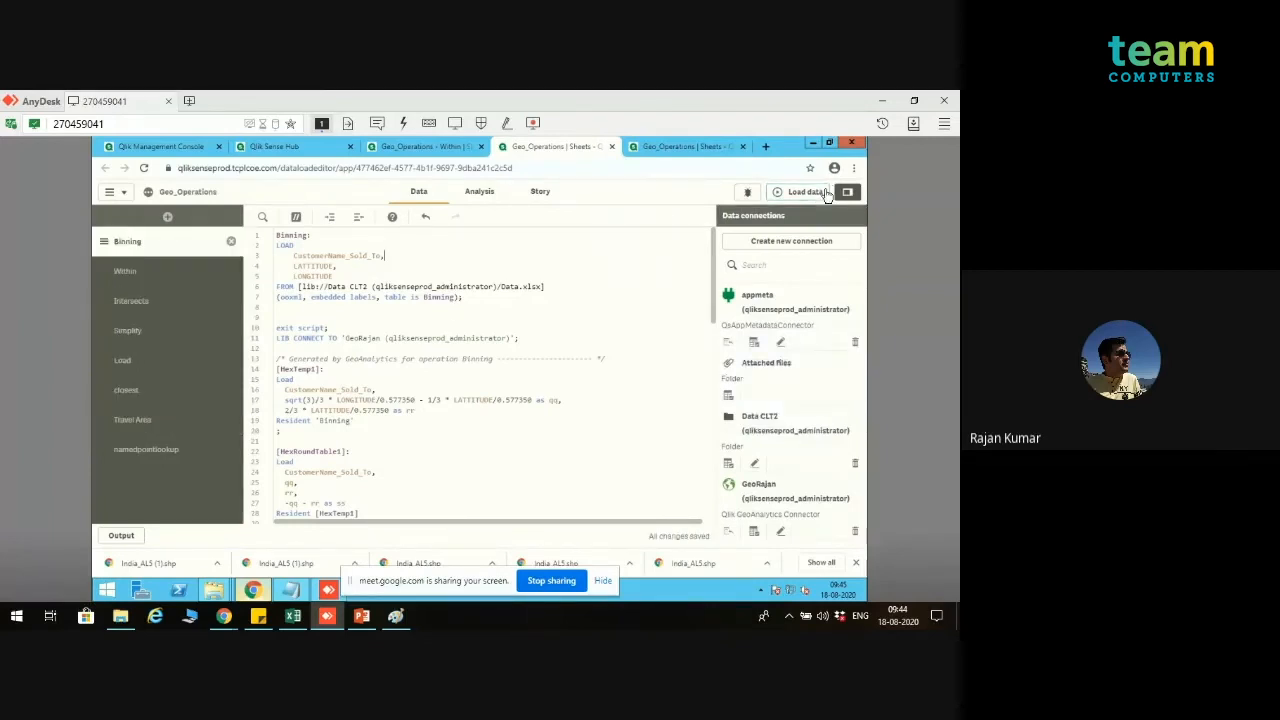
{"action": "left_click", "coordinate": [805, 191]}
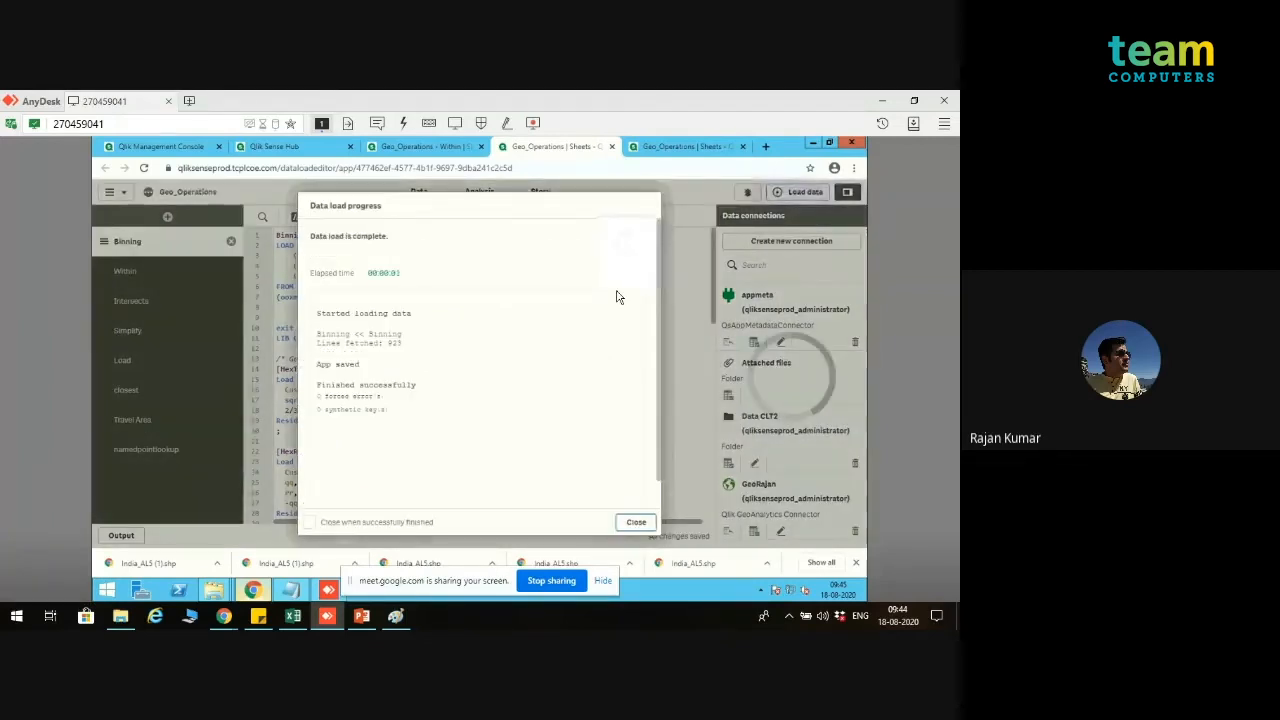
{"action": "left_click", "coordinate": [636, 522]}
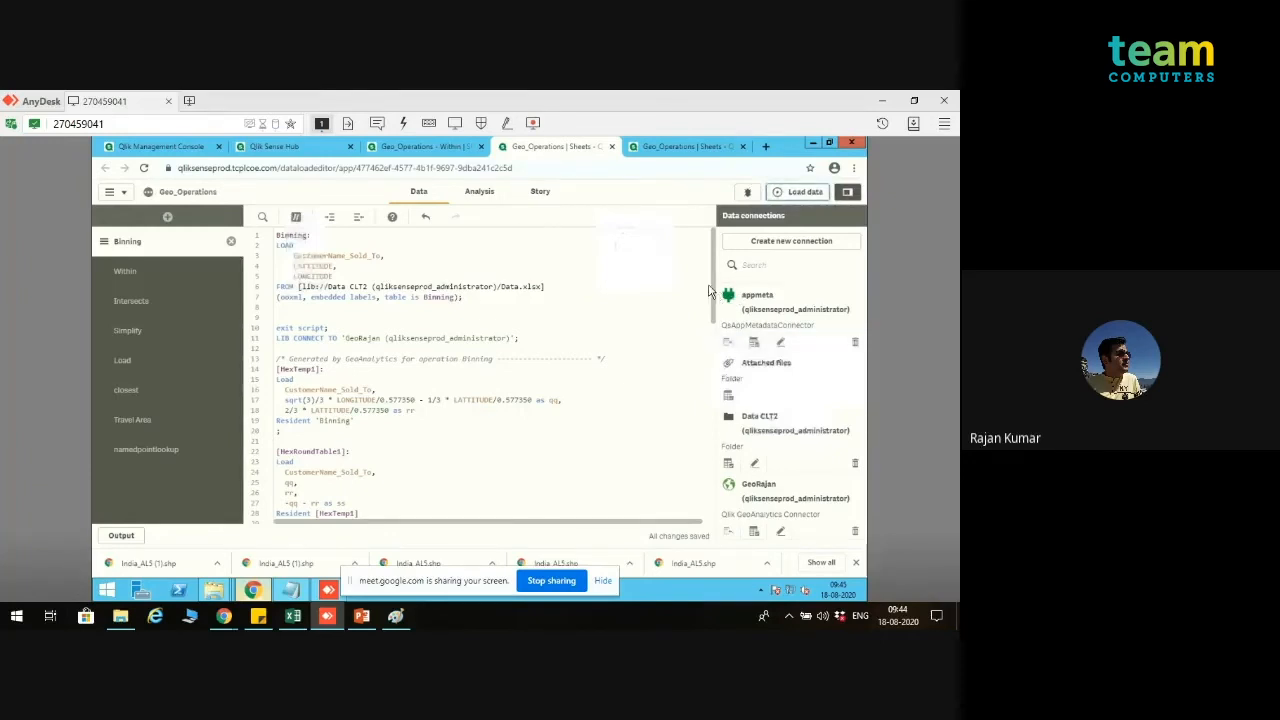
Step: Open the Binning sheet and examine the distribution of customer points on the map
{"action": "left_click", "coordinate": [420, 146]}
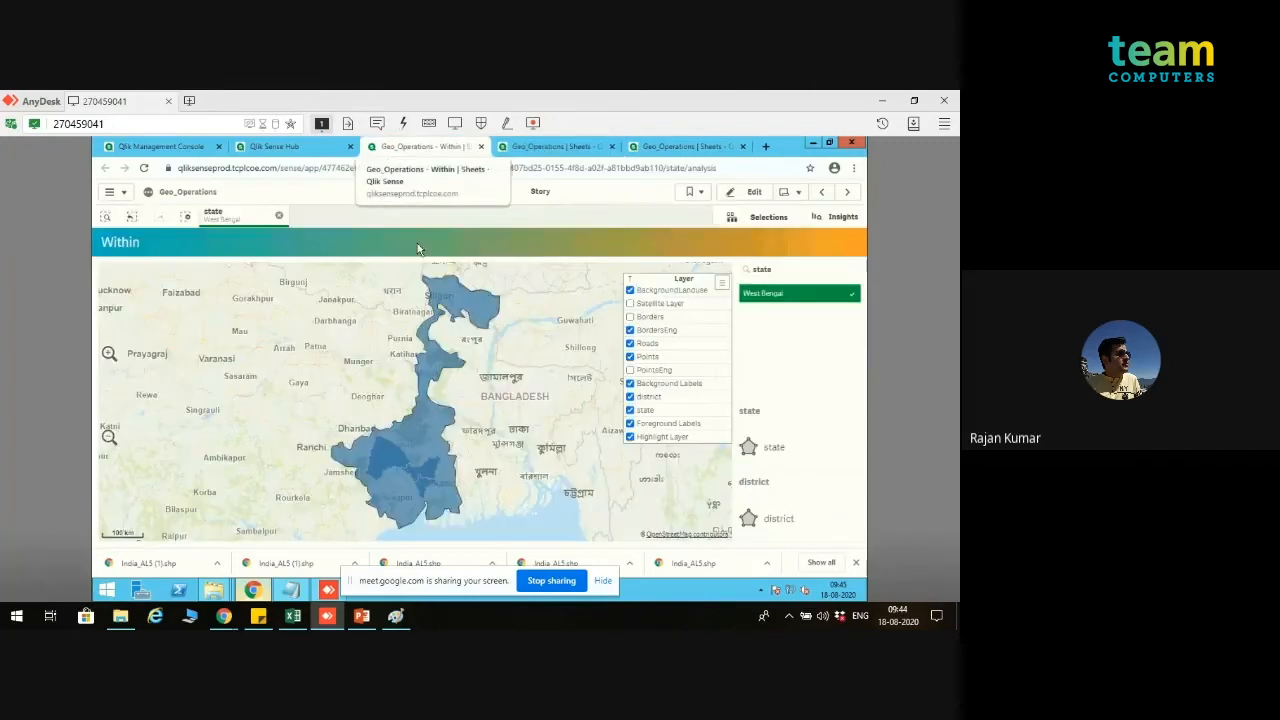
{"action": "left_click", "coordinate": [790, 192]}
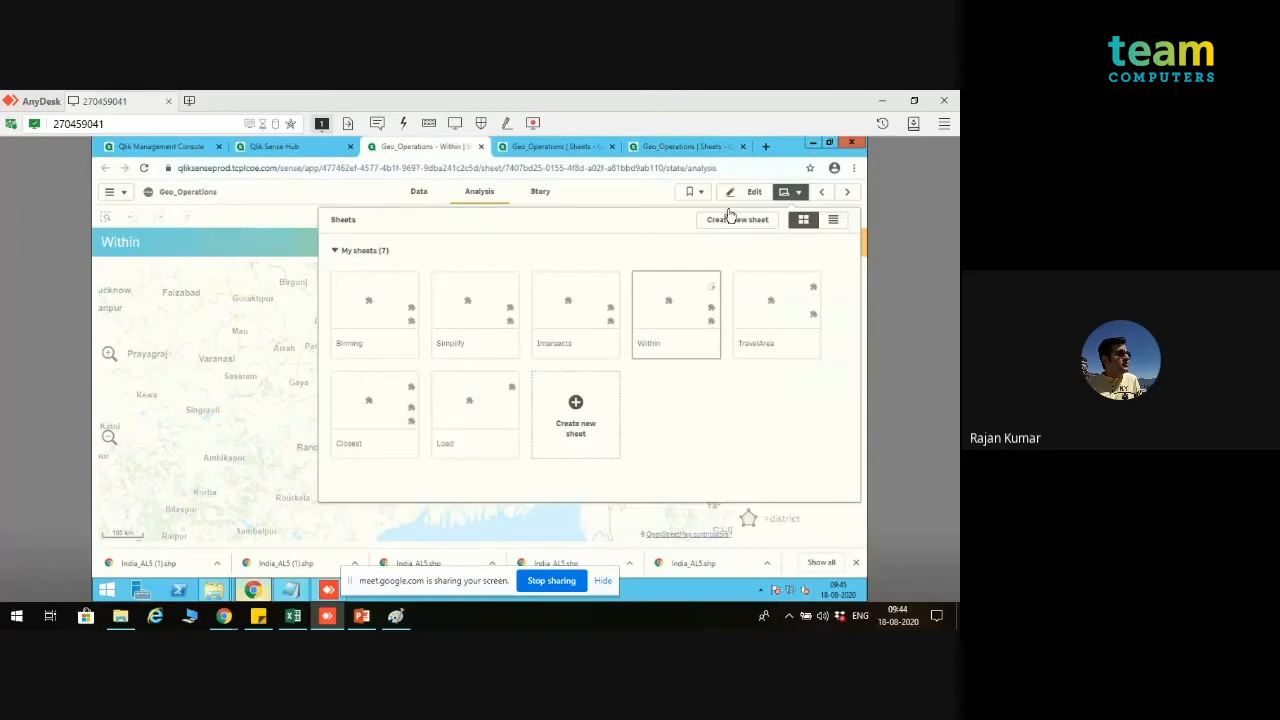
{"action": "left_click", "coordinate": [363, 325]}
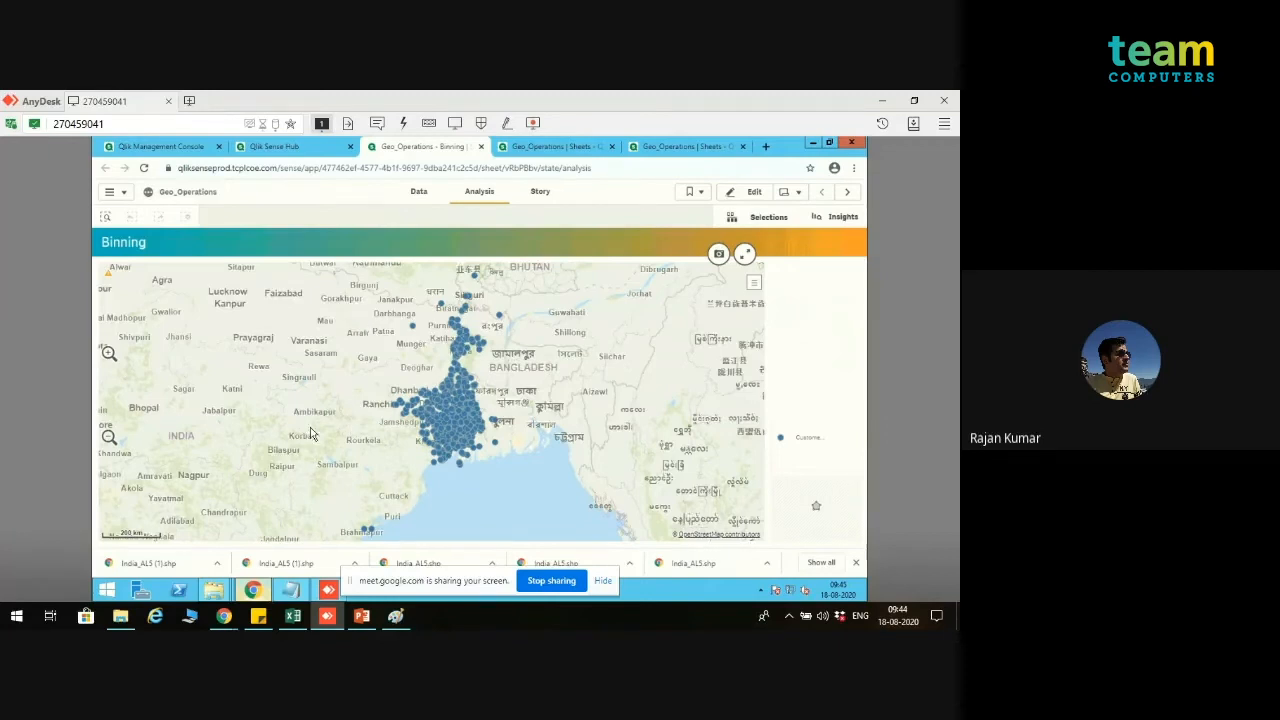
{"action": "left_click", "coordinate": [109, 355]}
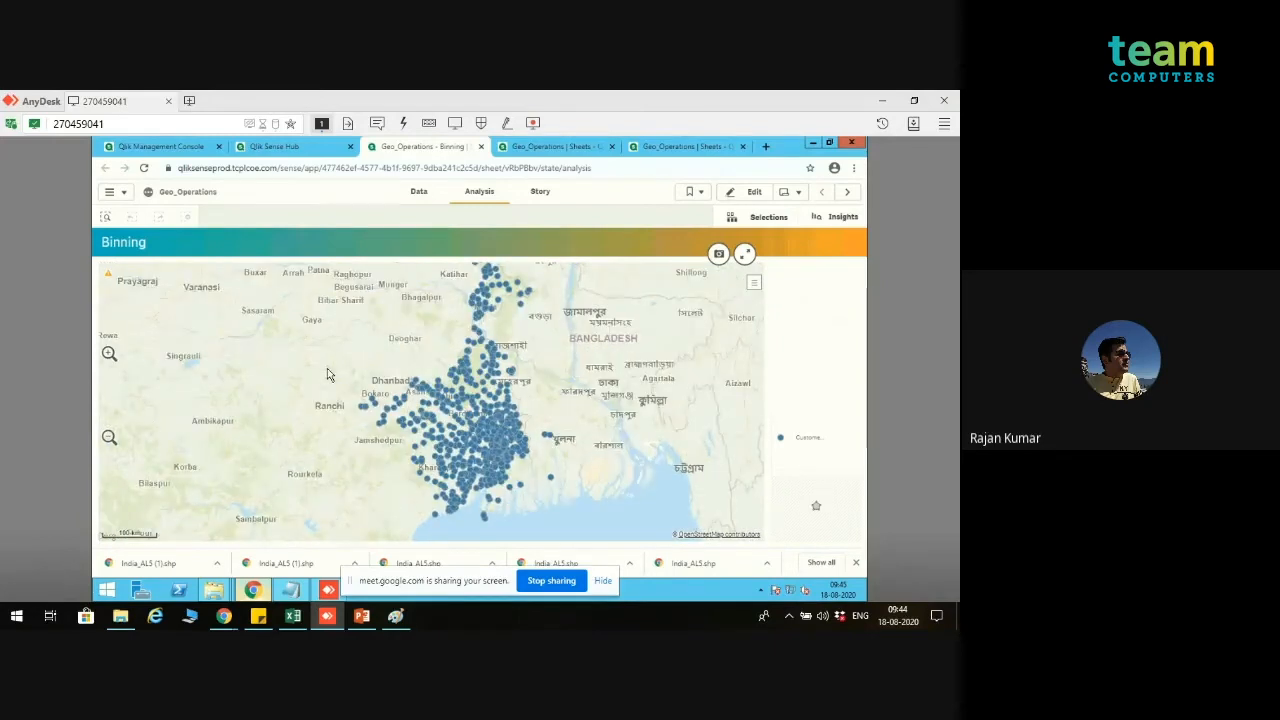
{"action": "left_click_drag", "start_coordinate": [297, 403], "coordinate": [297, 411]}
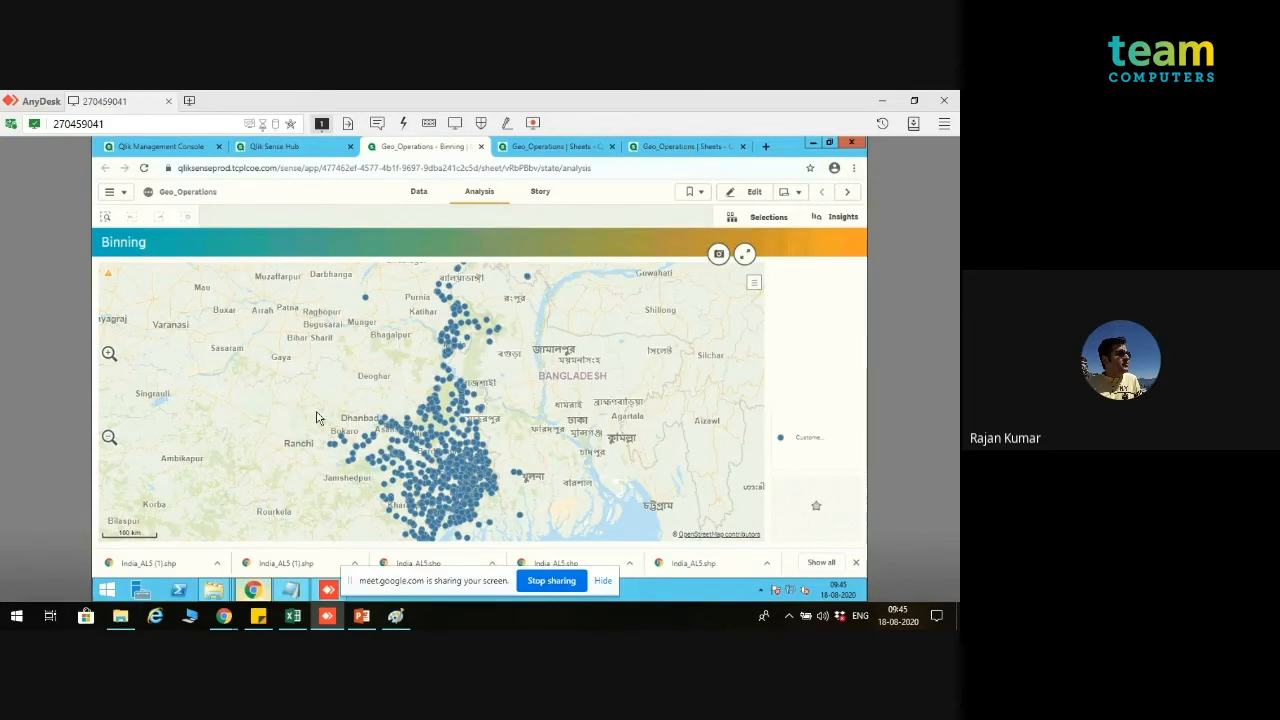
Step: Return from the Binning map to the data load editor and delete the exit script; statement from the Binning section
{"action": "left_click_drag", "start_coordinate": [316, 417], "coordinate": [299, 416]}
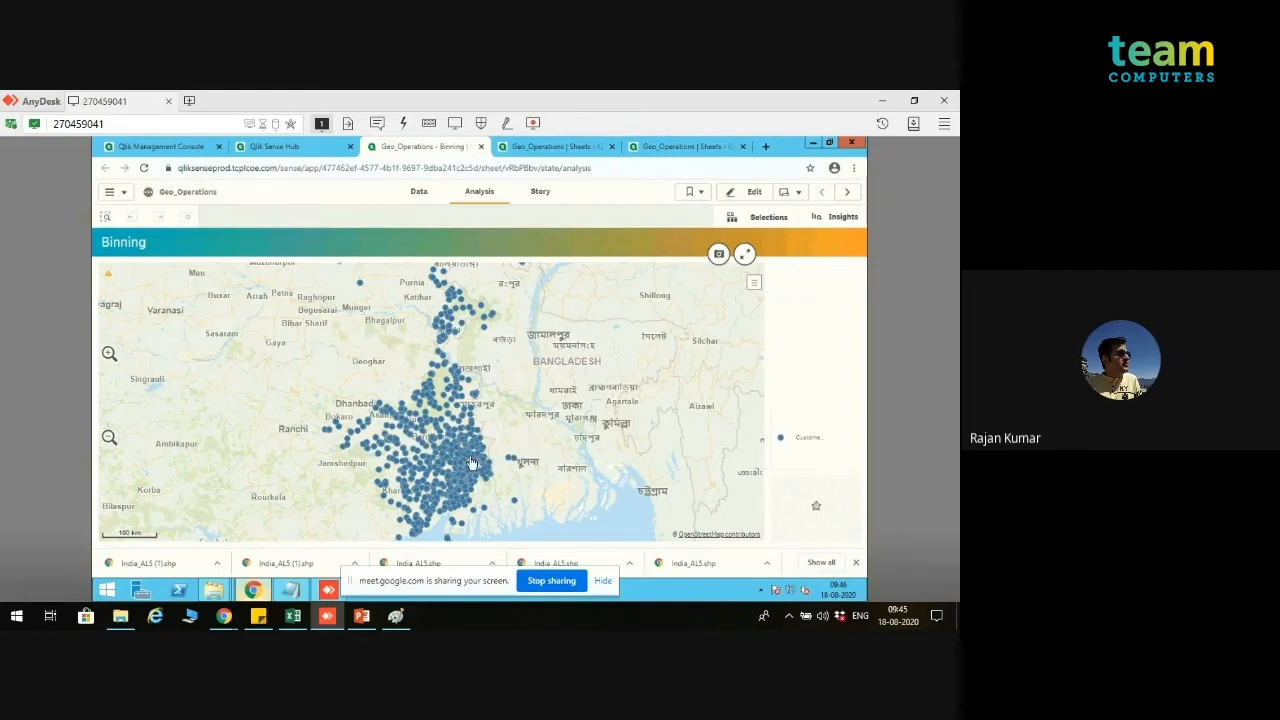
{"action": "mouse_move", "coordinate": [472, 462]}
{"action": "left_click", "coordinate": [547, 150]}
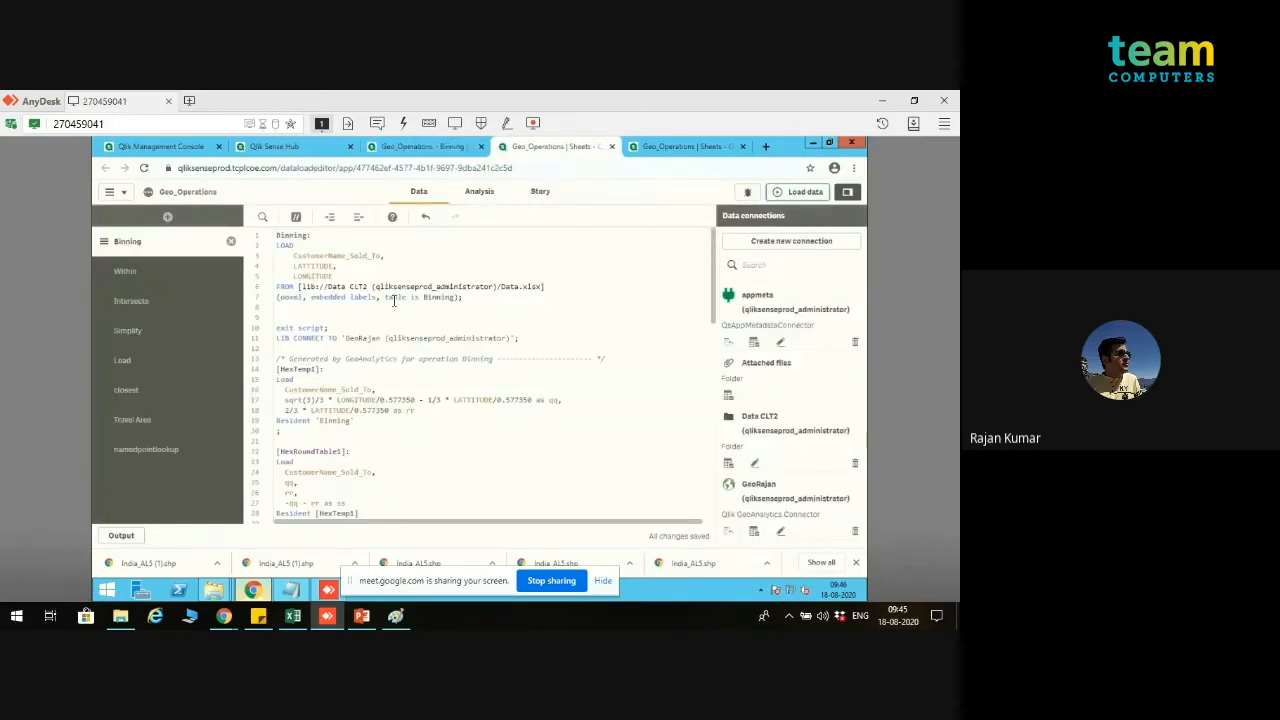
{"action": "triple_click", "coordinate": [300, 328]}
{"action": "key", "text": "BackSpace"}
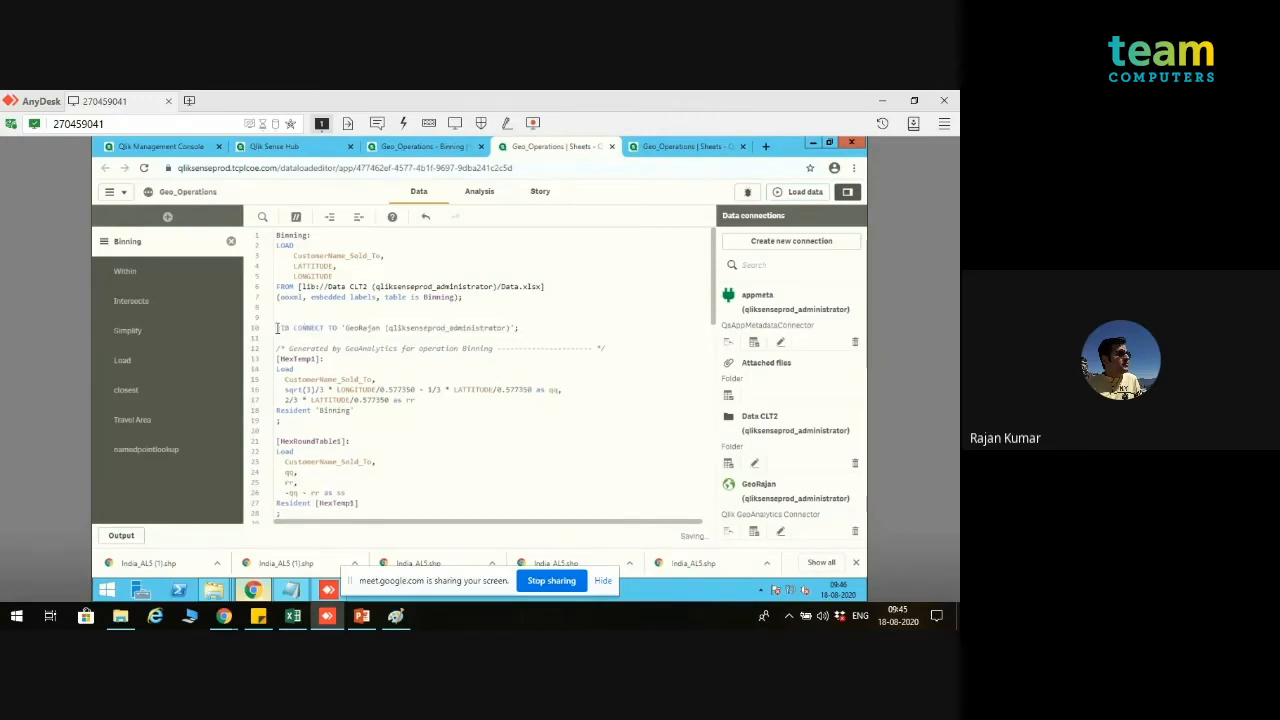
Step: Comment out the existing generated Binning code, from the LIB CONNECT line to the end of the section
{"action": "left_click_drag", "start_coordinate": [277, 328], "coordinate": [400, 535]}
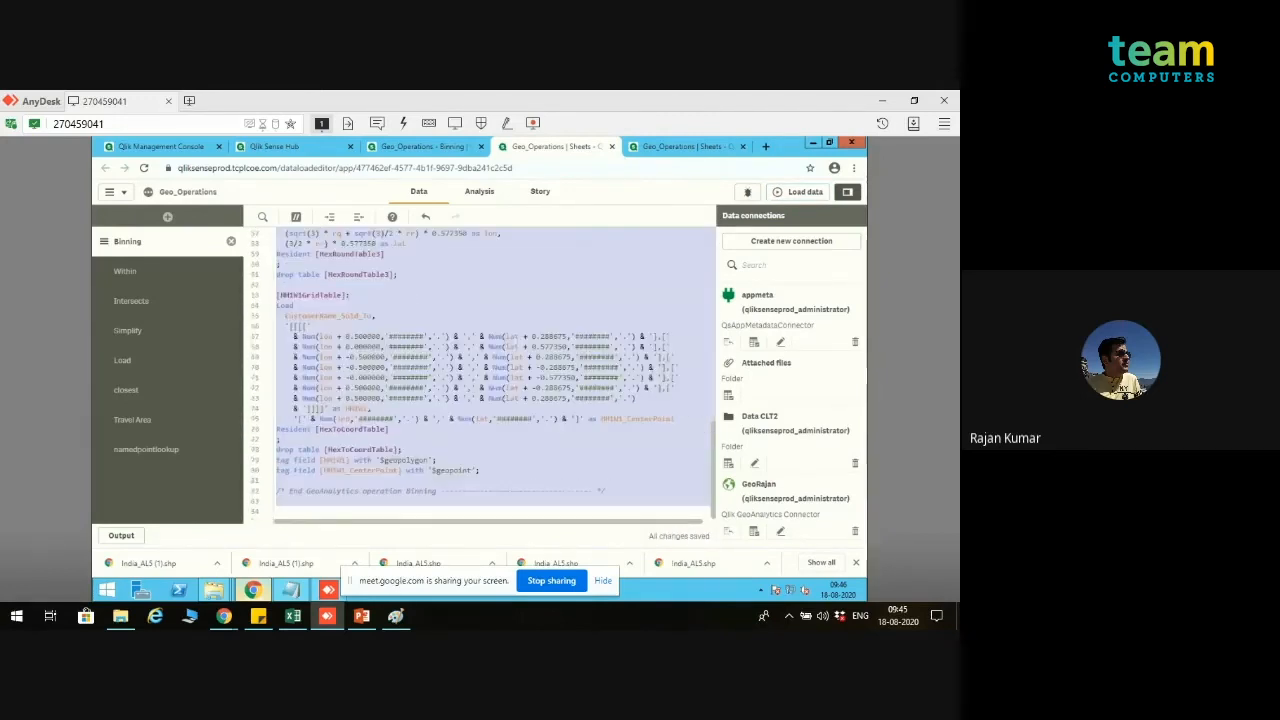
{"action": "left_click", "coordinate": [292, 218]}
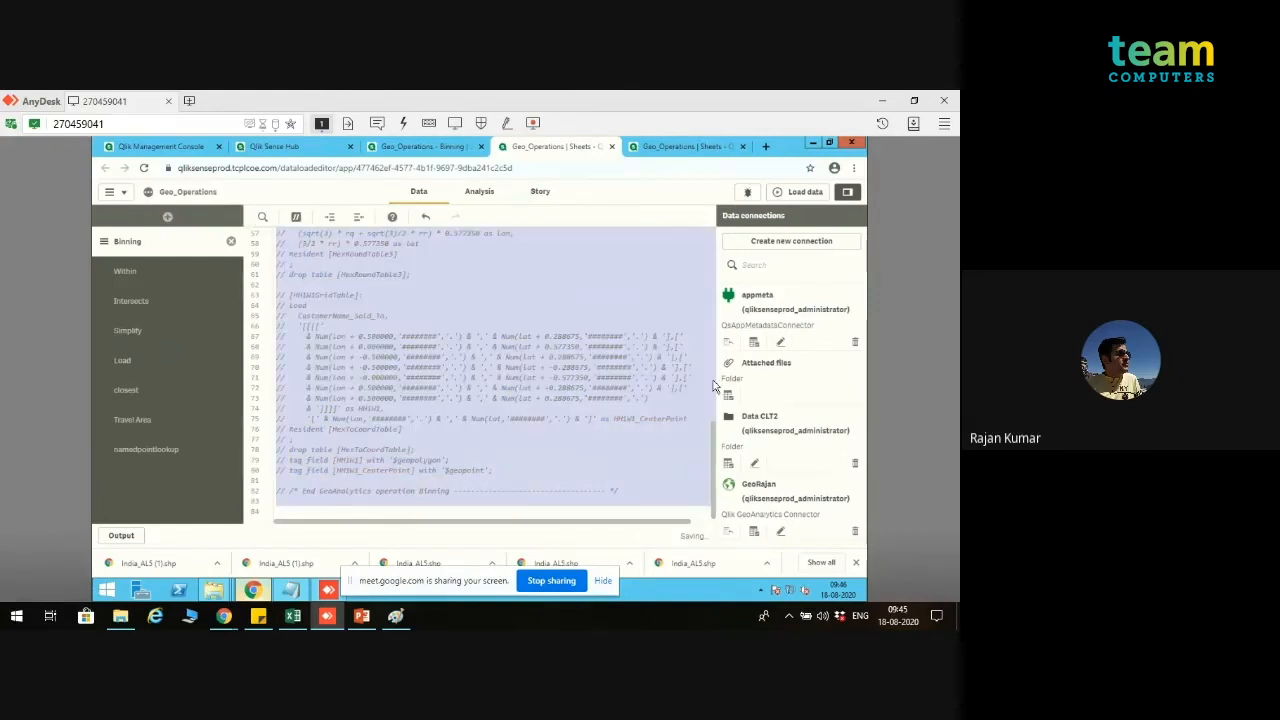
{"action": "scroll", "coordinate": [714, 251], "scroll_direction": "up", "scroll_amount": 10}
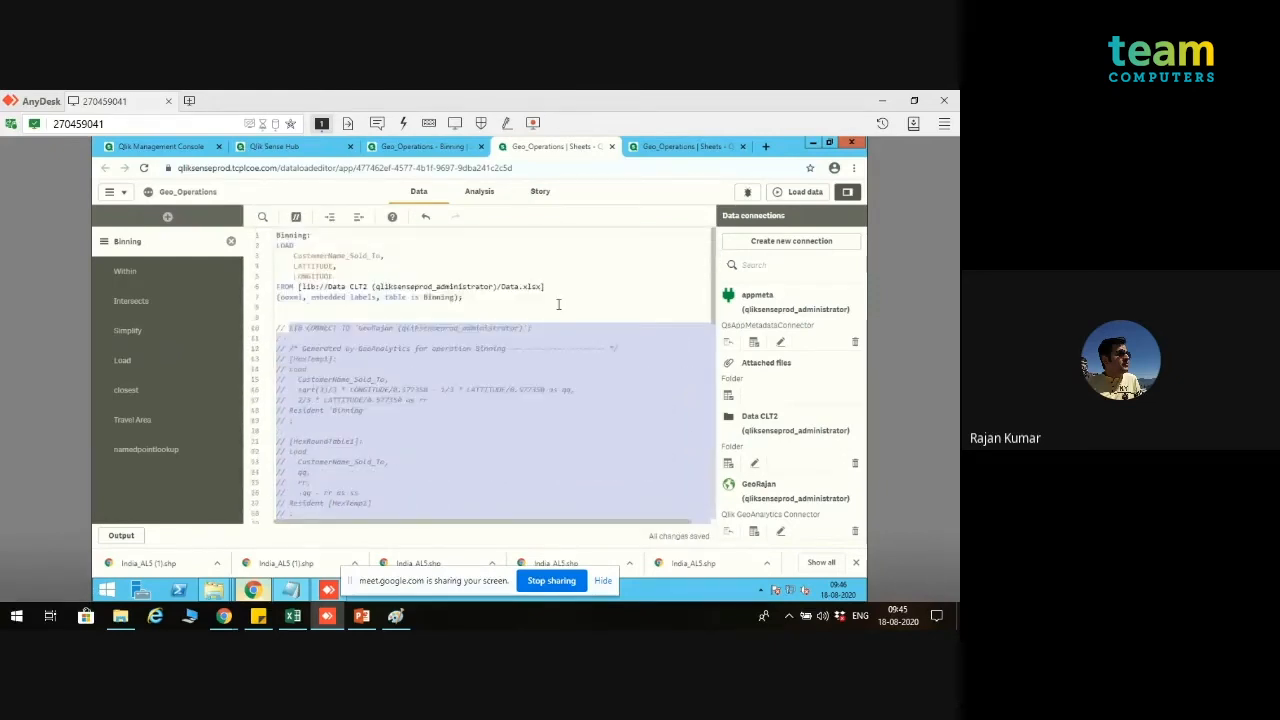
Step: Add blank lines below the Binning load statement and select the Binning operation through the GeoAnalytics connection
{"action": "left_click", "coordinate": [558, 304]}
{"action": "key", "text": "Return"}
{"action": "key", "text": "Return"}
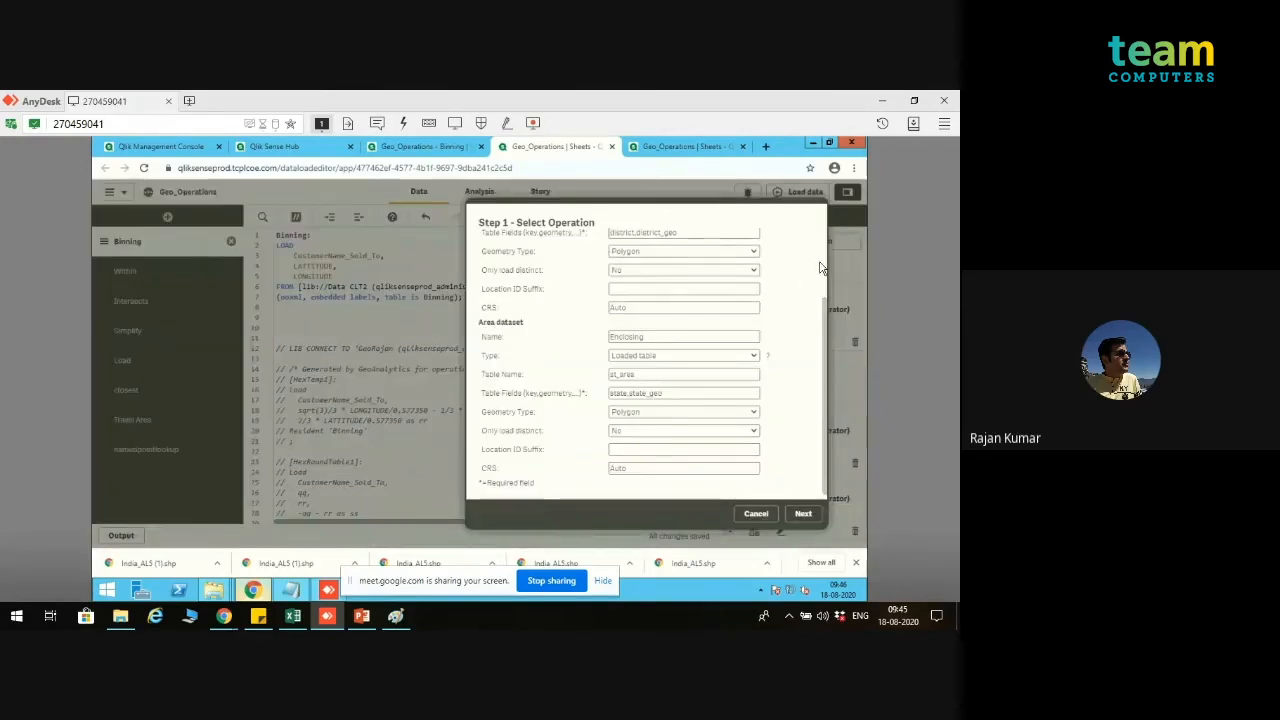
{"action": "scroll", "coordinate": [800, 270], "scroll_direction": "up", "scroll_amount": 3}
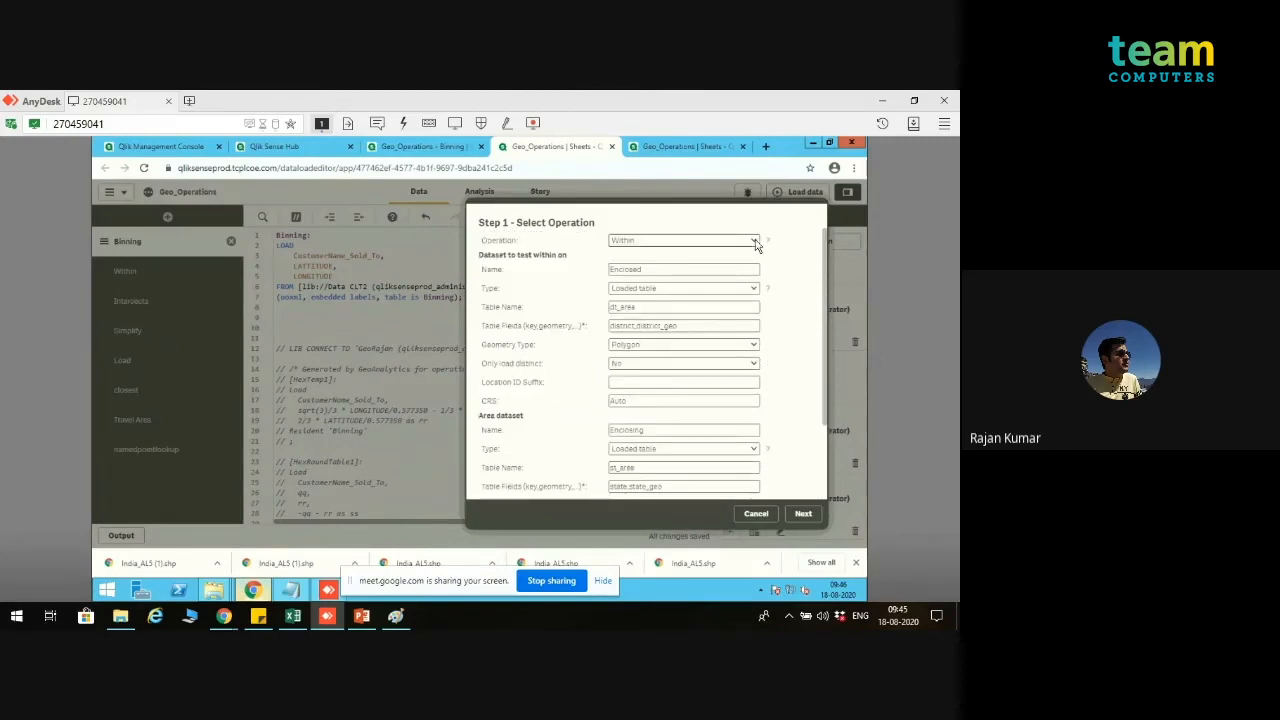
{"action": "left_click", "coordinate": [753, 243]}
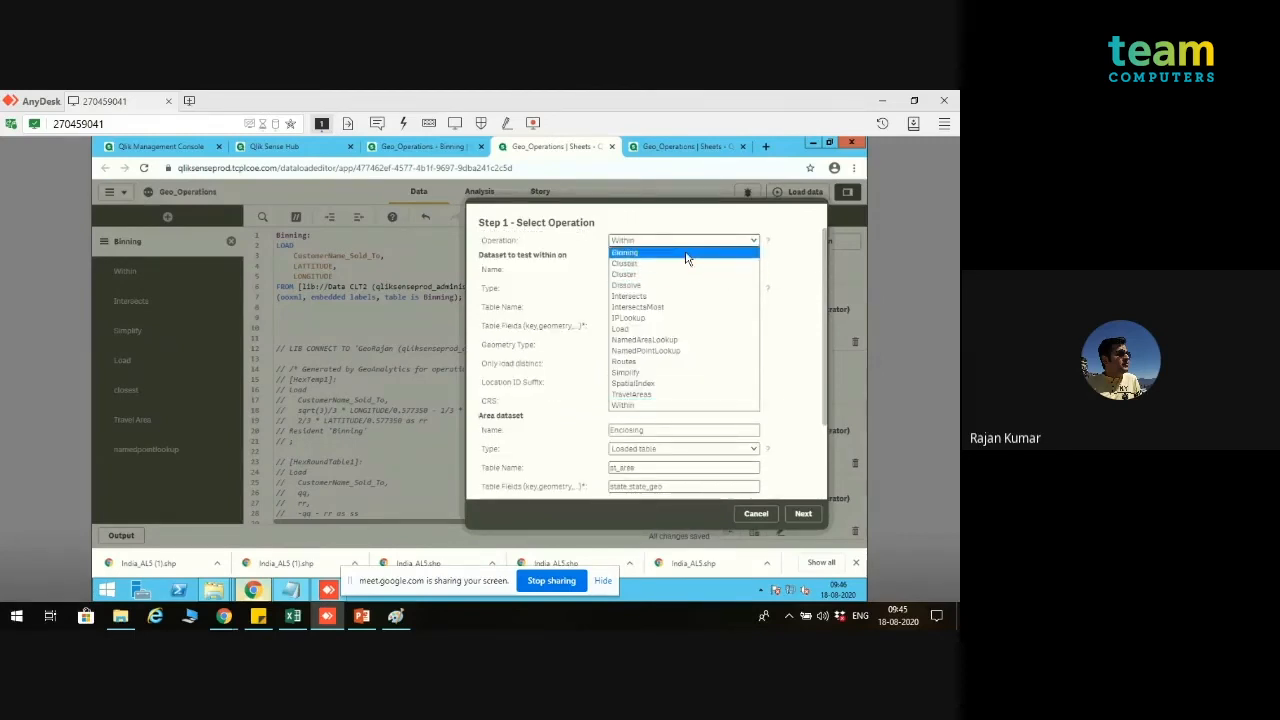
{"action": "left_click", "coordinate": [686, 254]}
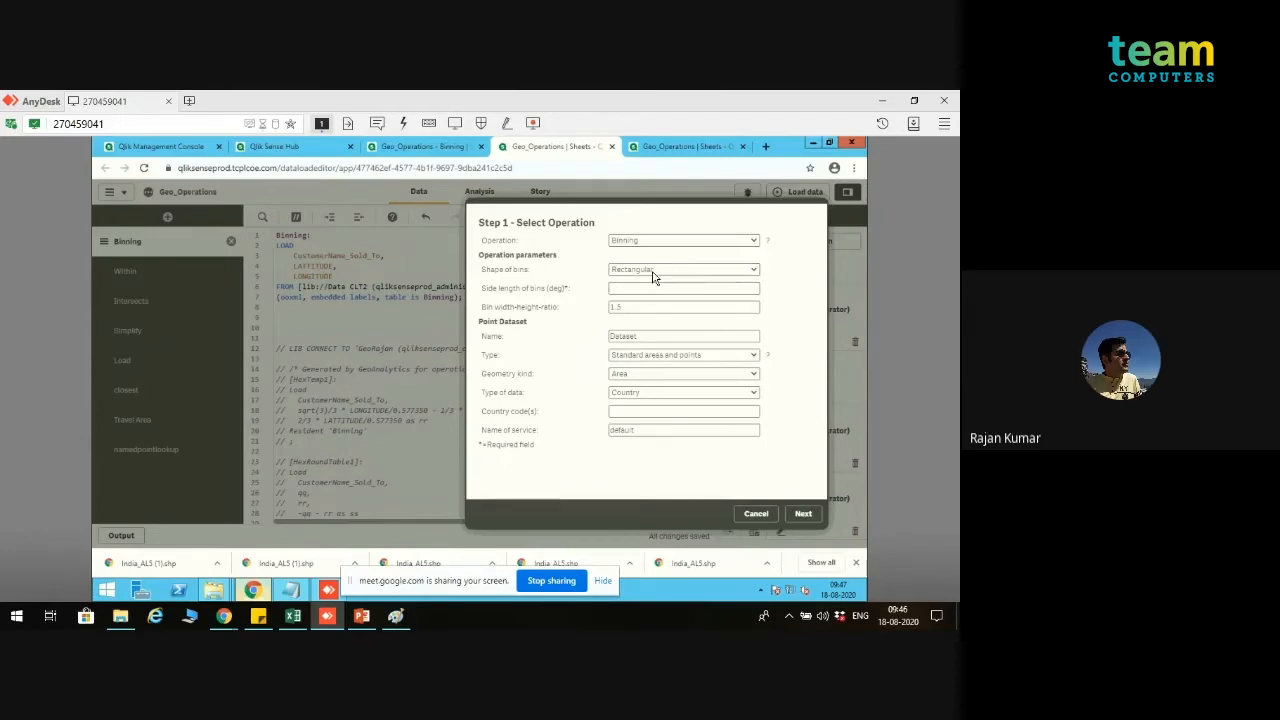
Step: Set the shape of the bins to Hexagonal and their side length to 2 degrees
{"action": "left_click", "coordinate": [653, 272]}
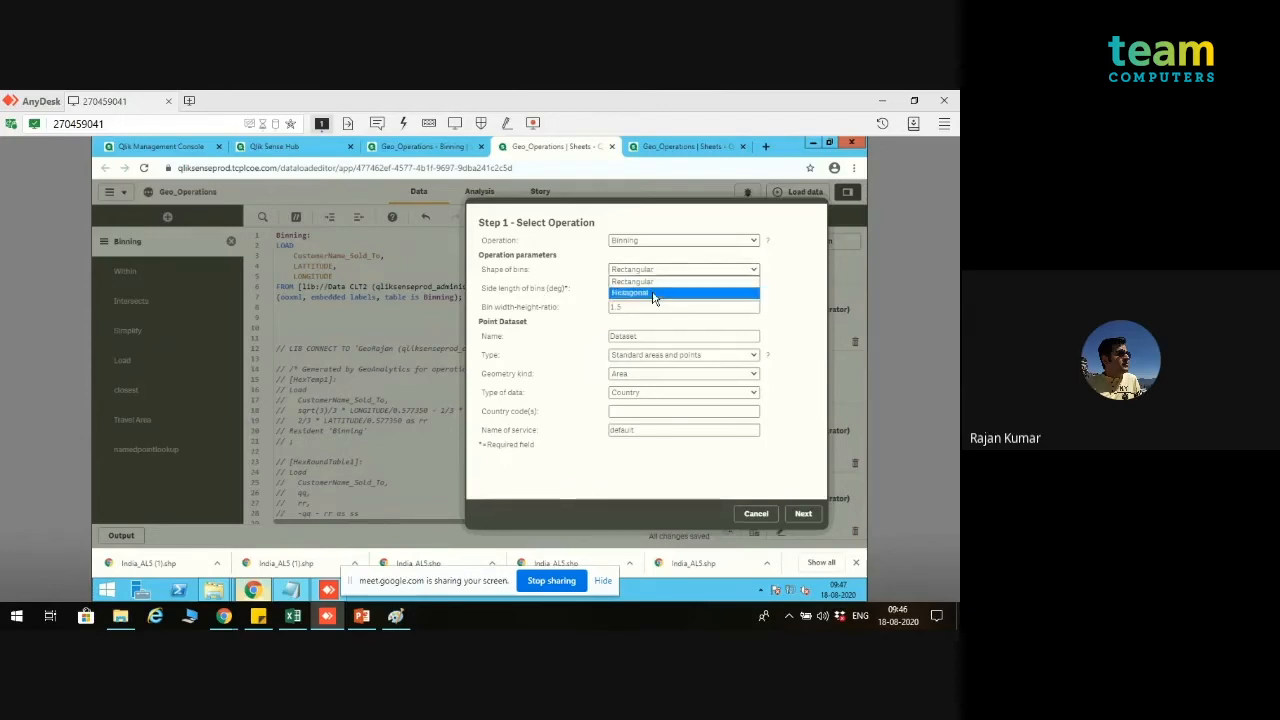
{"action": "left_click", "coordinate": [651, 292]}
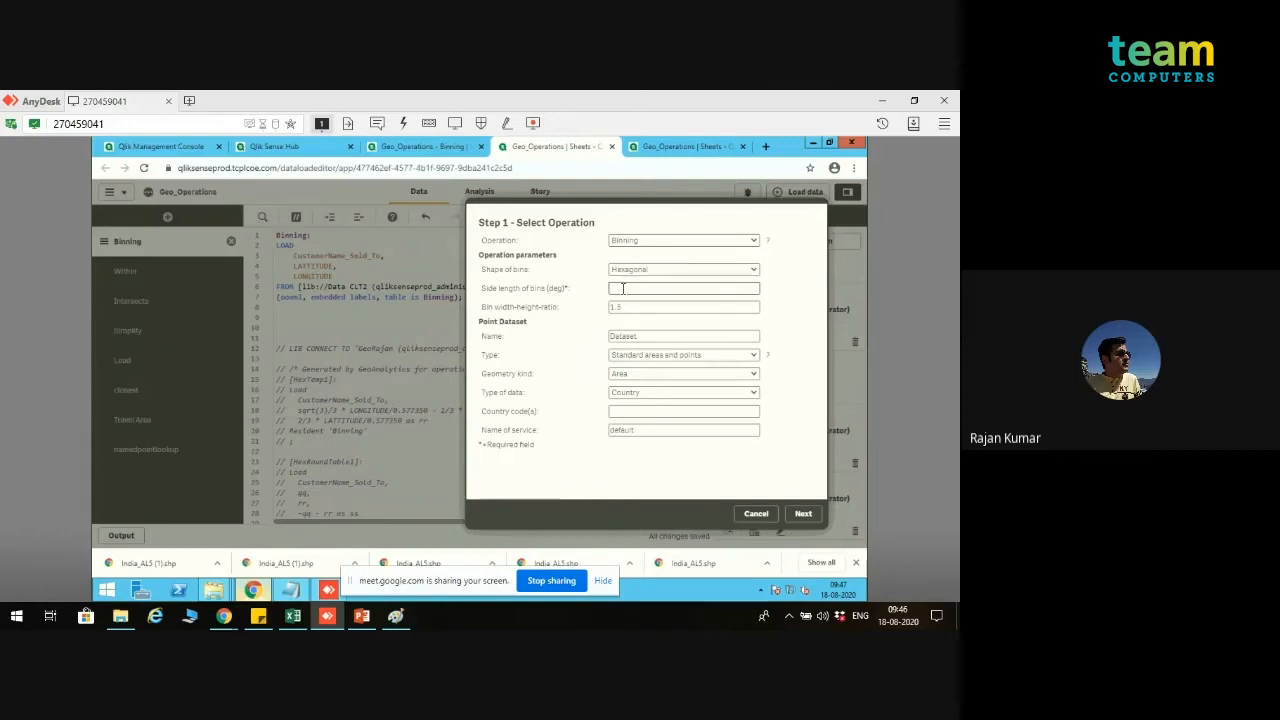
{"action": "type", "text": "2"}
{"action": "left_click", "coordinate": [624, 307]}
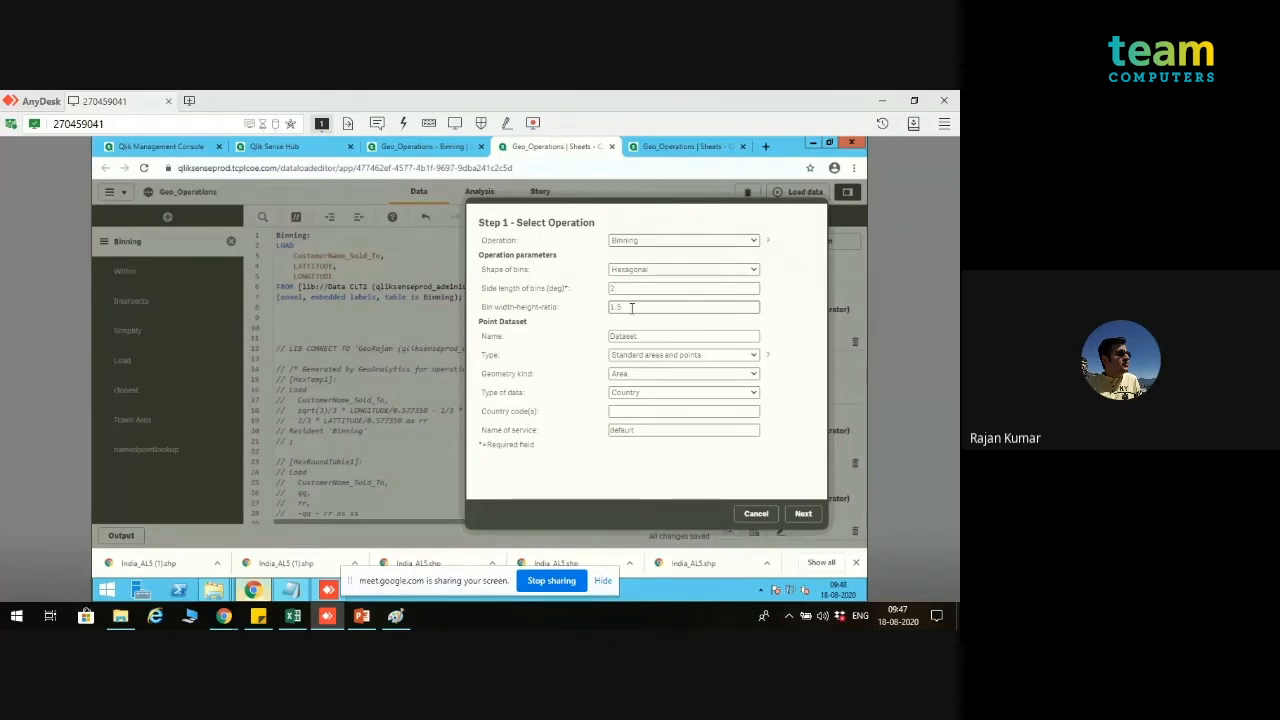
Step: Set the point dataset type to Loaded table, with table name Binning and key field CustomerName_Sold_To
{"action": "left_click", "coordinate": [702, 361]}
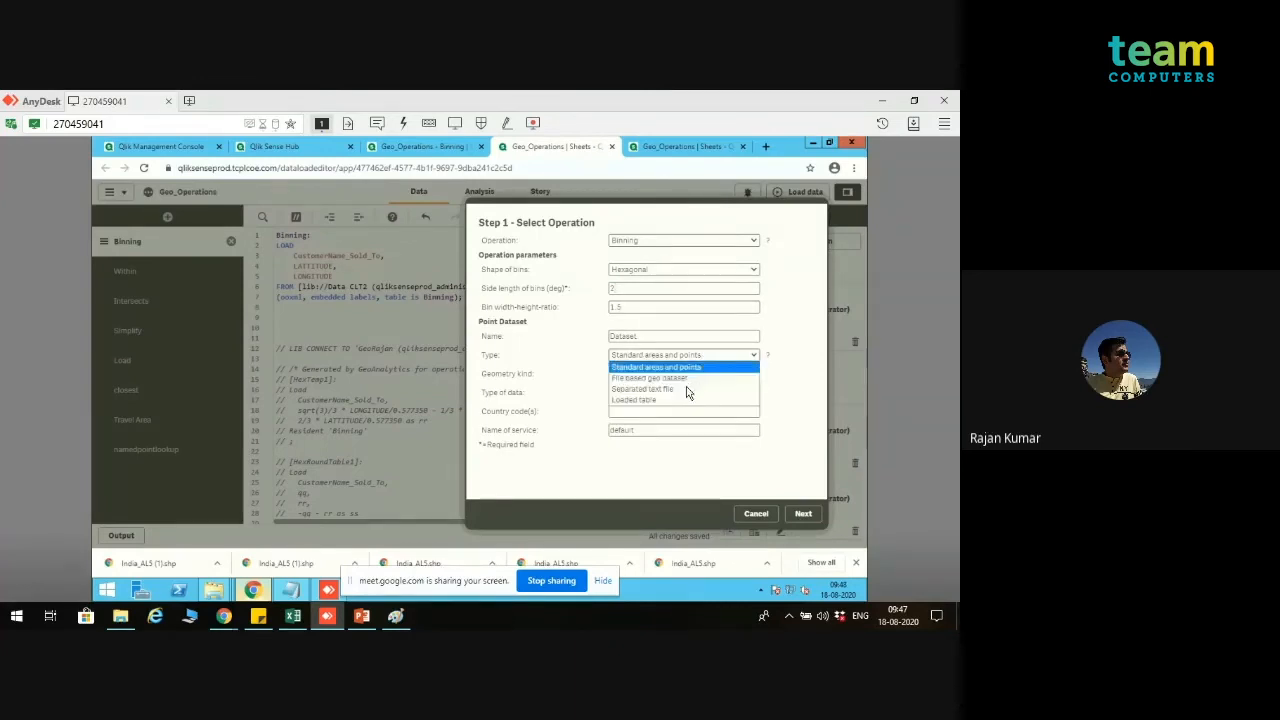
{"action": "left_click", "coordinate": [686, 407]}
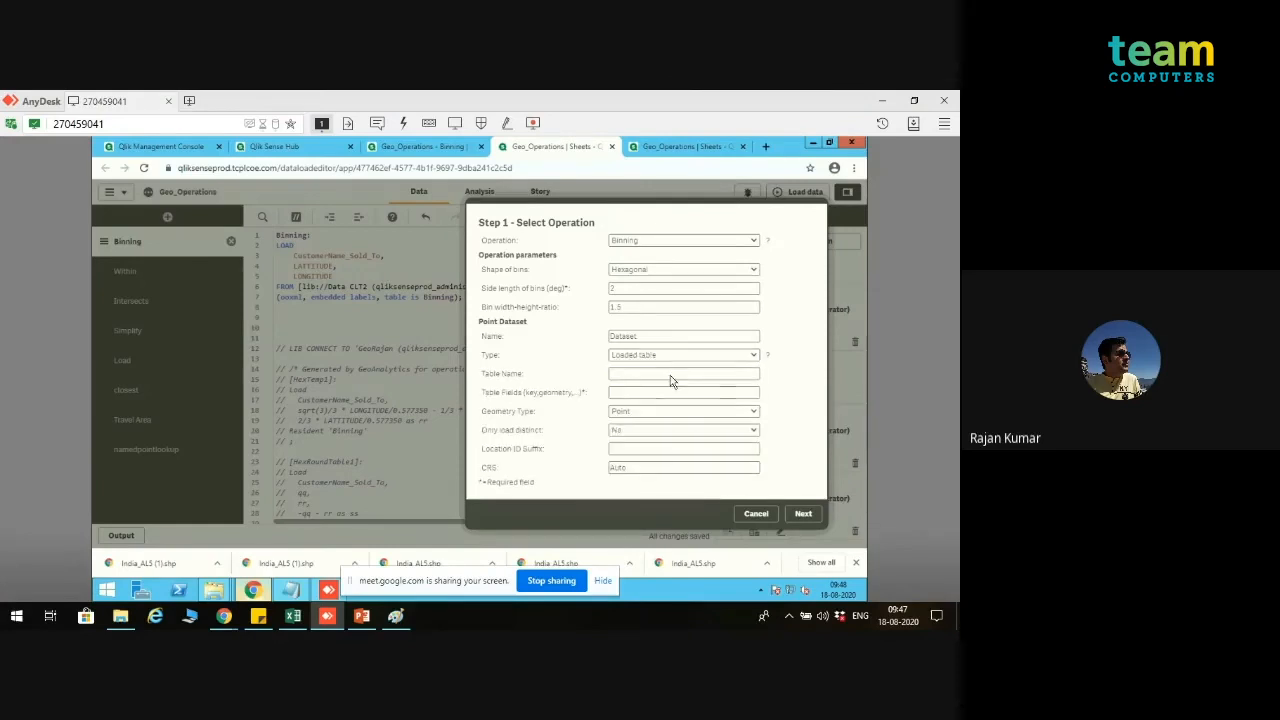
{"action": "left_click", "coordinate": [671, 375]}
{"action": "type", "text": "Binning"}
{"action": "left_click", "coordinate": [665, 394]}
{"action": "type", "text": "CustomerName_S"}
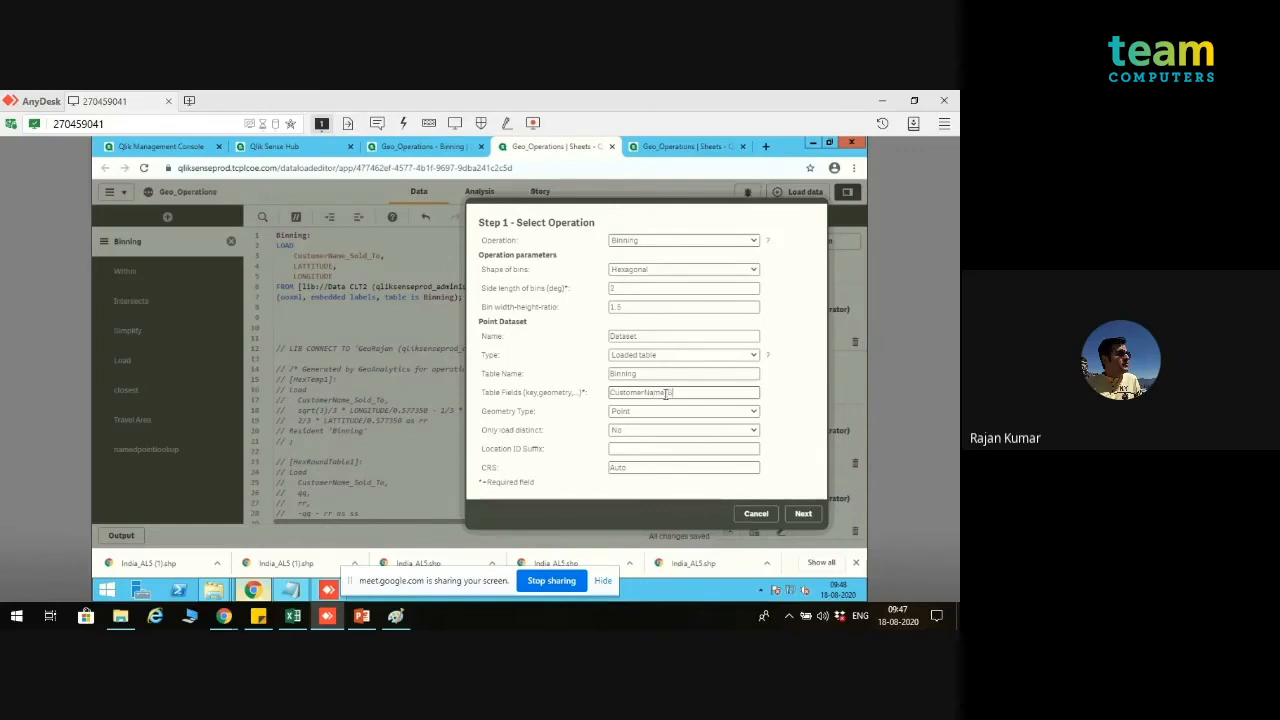
{"action": "type", "text": "old_To"}
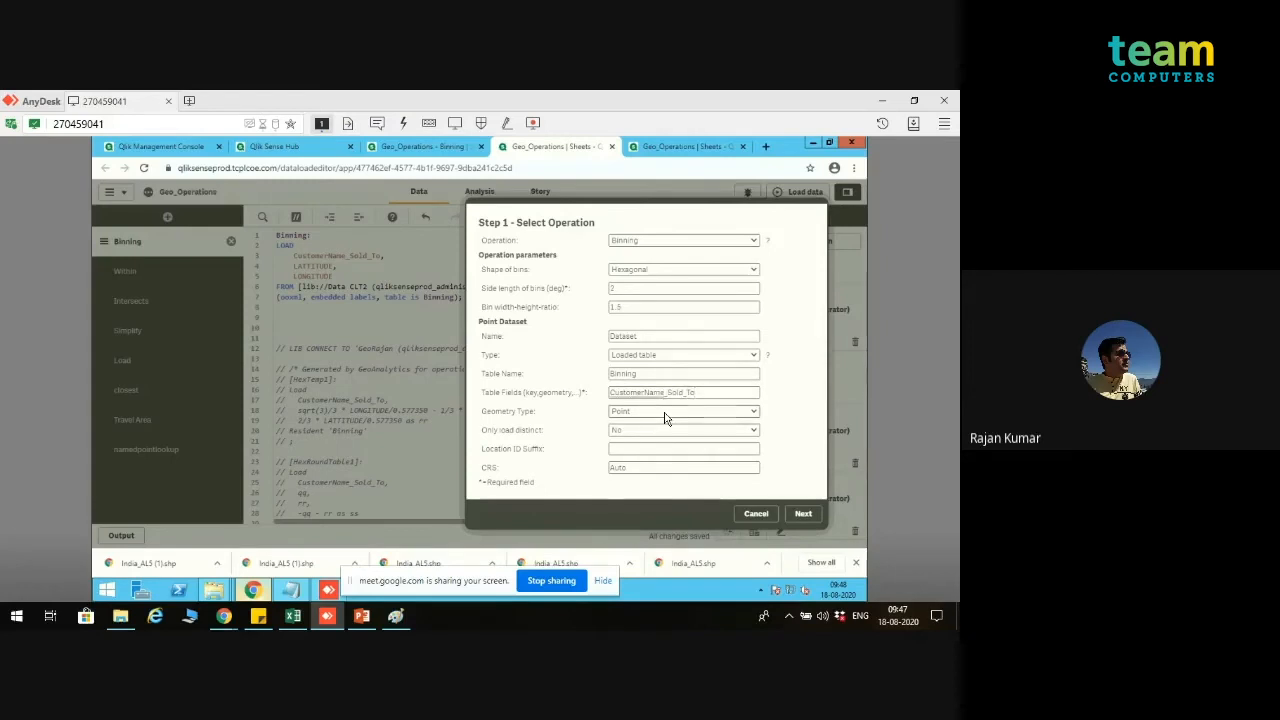
Step: Set the geometry type to Latitude and Longitude Point and append LATTITUDE,LONGITUDE to the table fields
{"action": "left_click", "coordinate": [665, 418]}
{"action": "left_click", "coordinate": [665, 418]}
{"action": "left_click", "coordinate": [665, 418]}
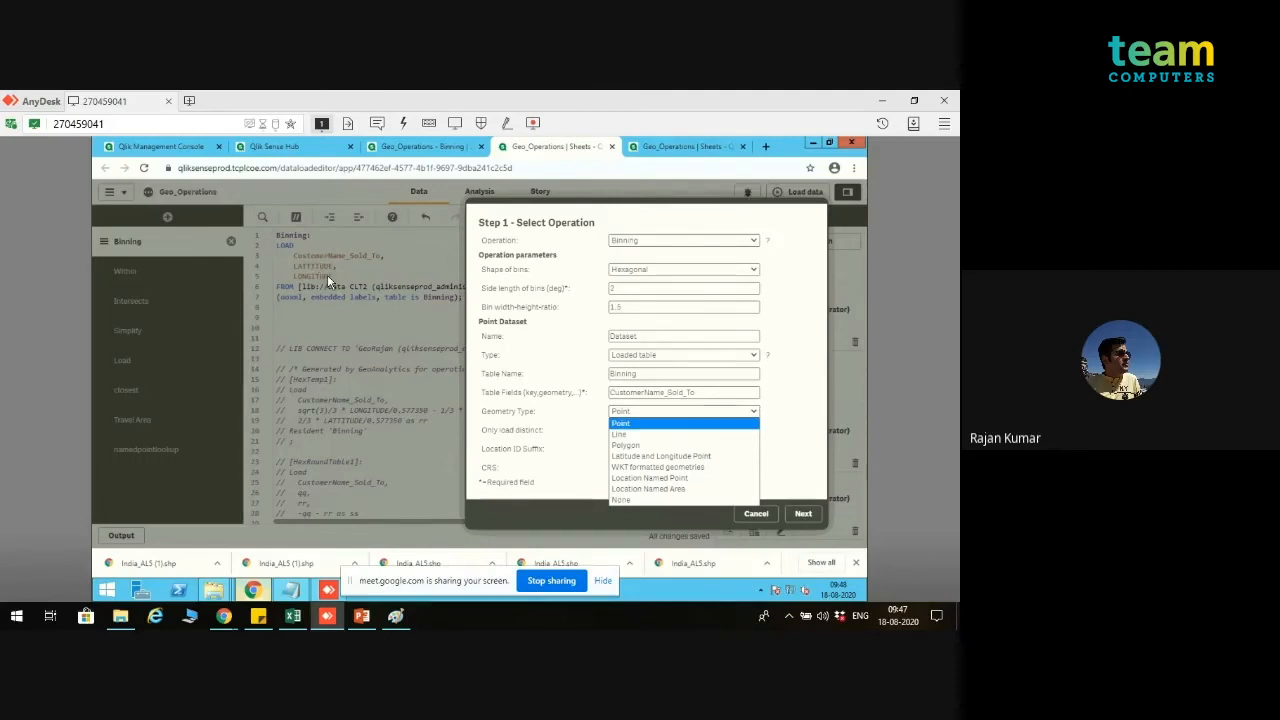
{"action": "left_click", "coordinate": [648, 458]}
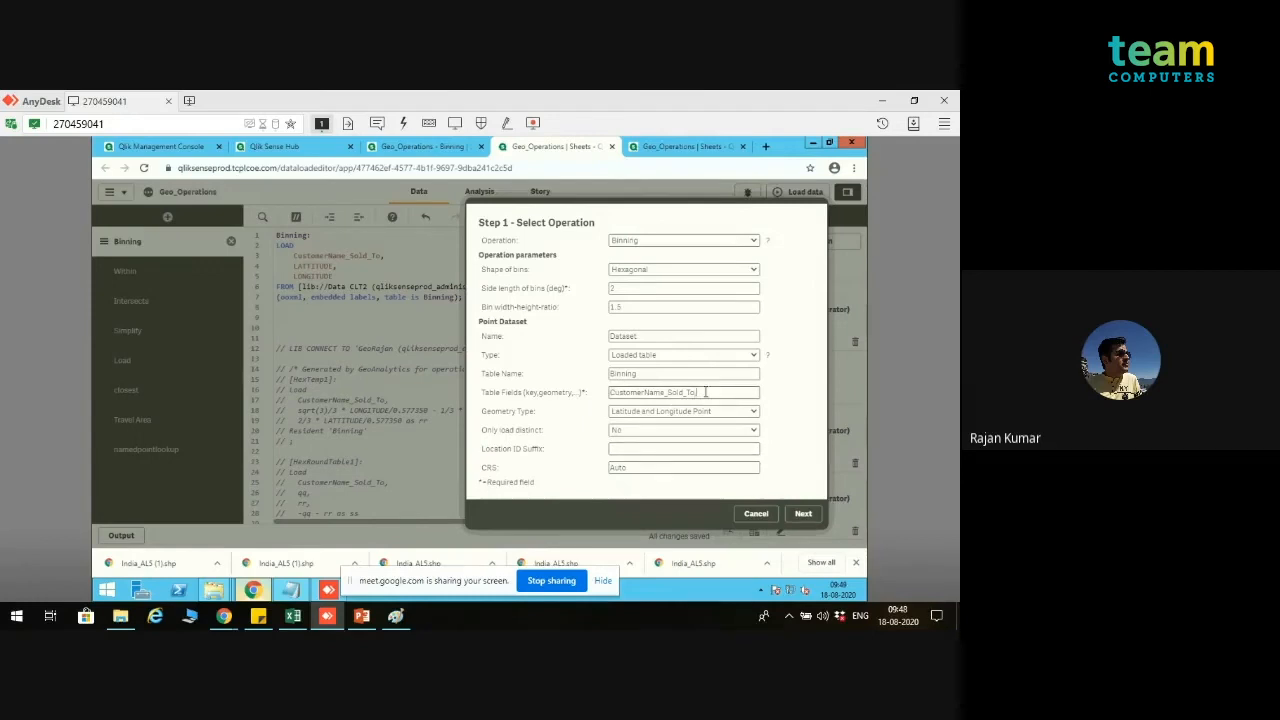
{"action": "type", "text": "ITUDE,LONGITUDE"}
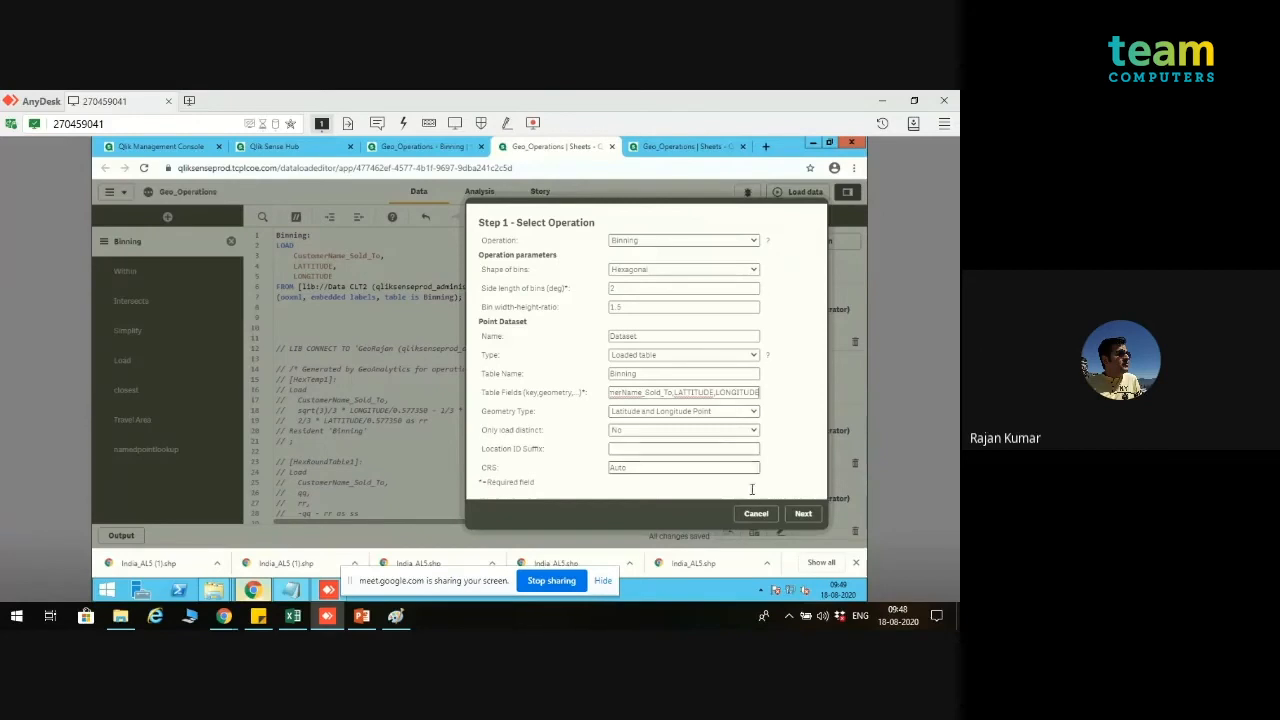
Step: Insert the generated Binning script into the section and review it against the commented-out code
{"action": "left_click", "coordinate": [802, 513]}
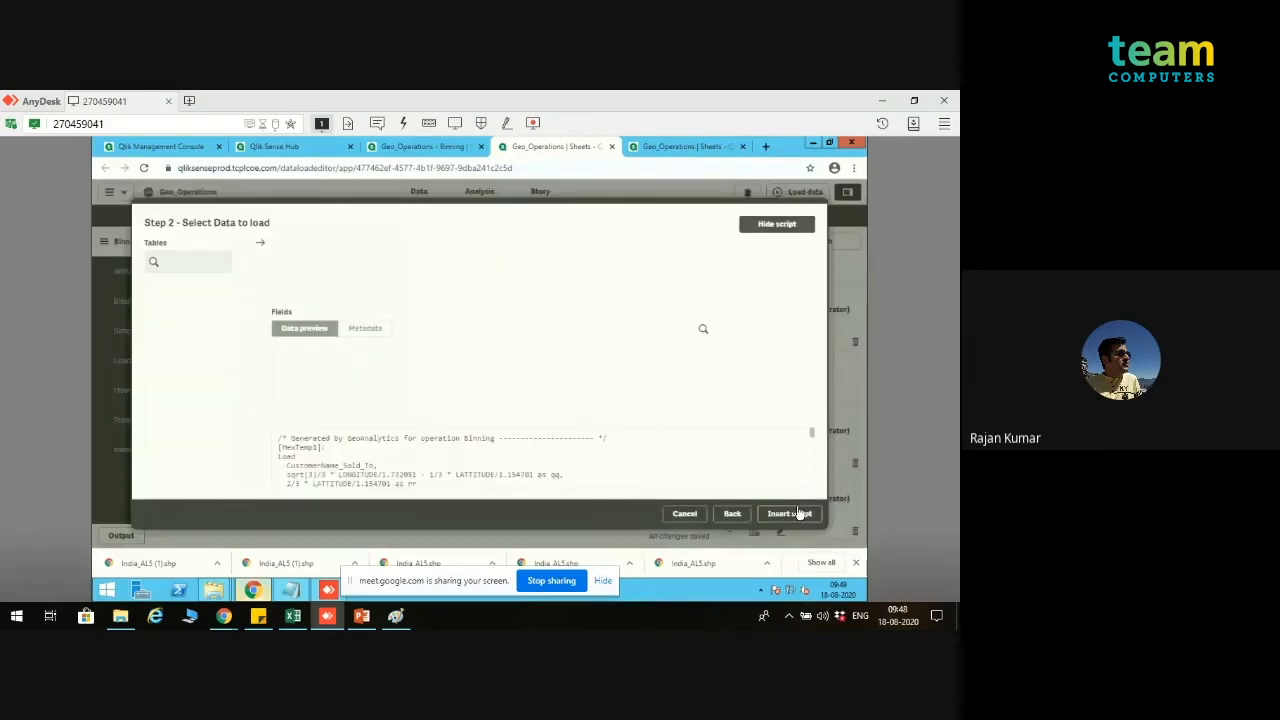
{"action": "left_click", "coordinate": [789, 514]}
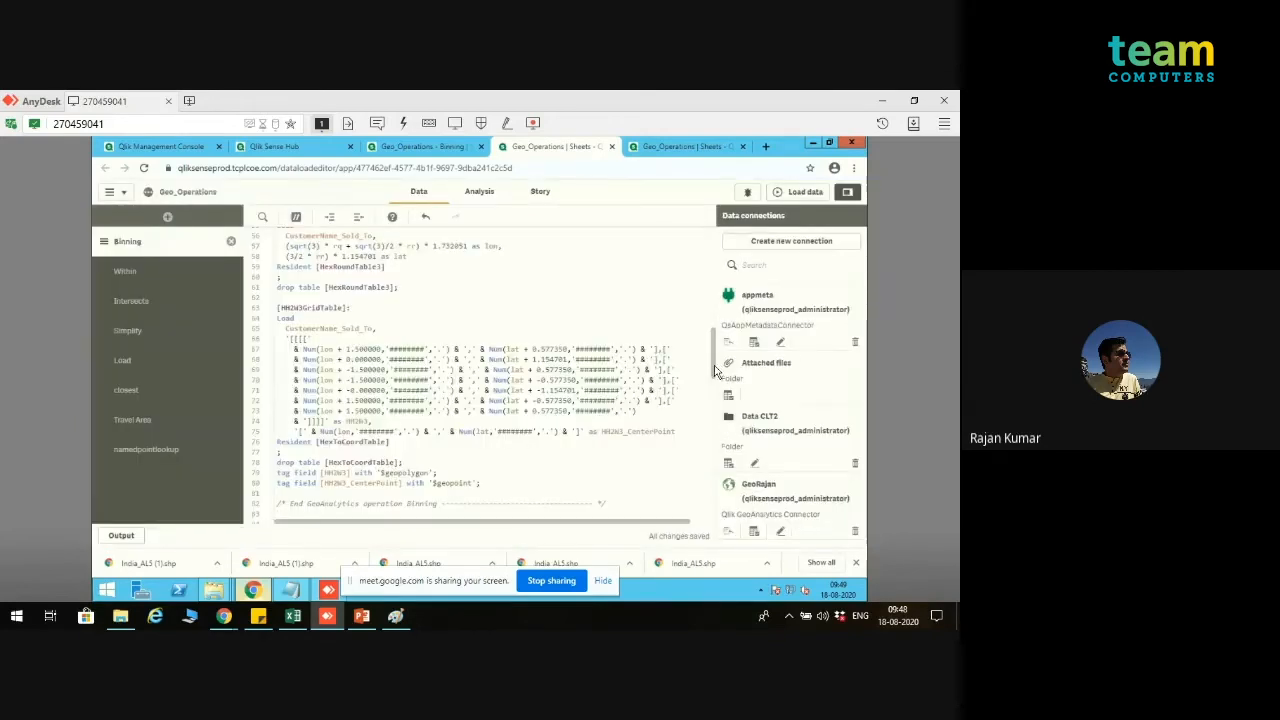
{"action": "scroll", "coordinate": [714, 397], "scroll_direction": "down", "scroll_amount": 6}
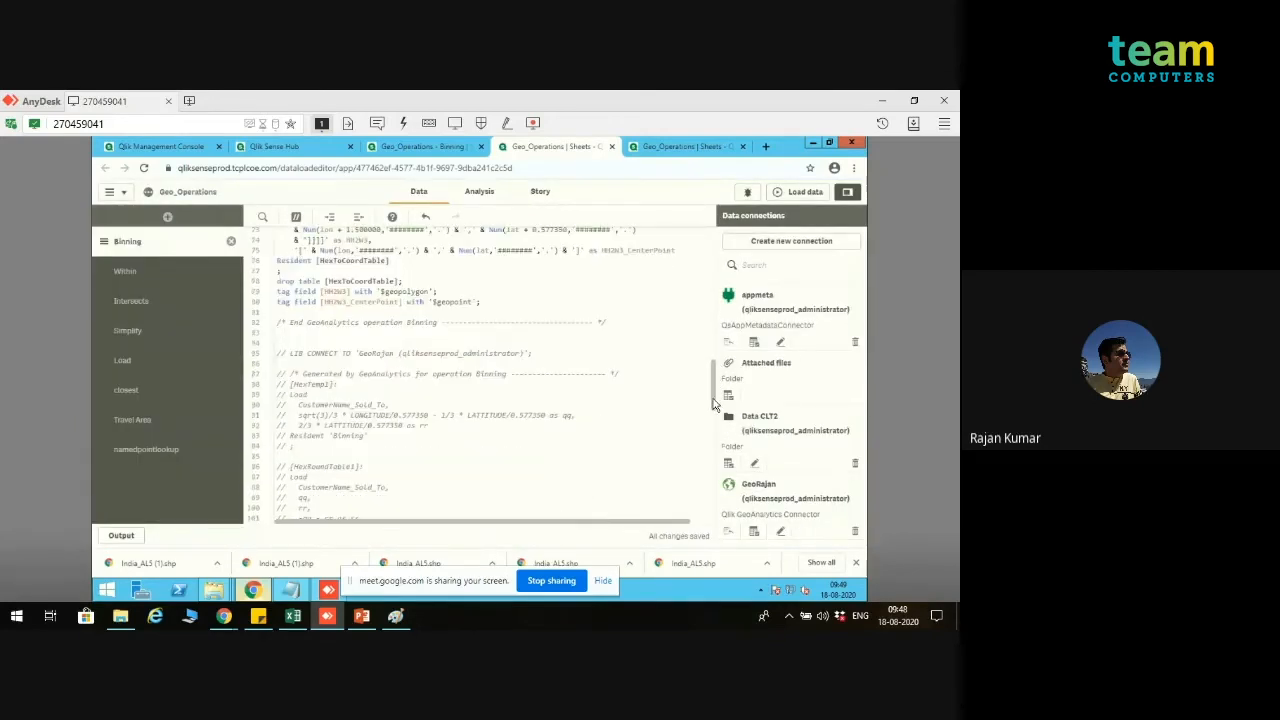
{"action": "scroll", "coordinate": [714, 404], "scroll_direction": "down", "scroll_amount": 19}
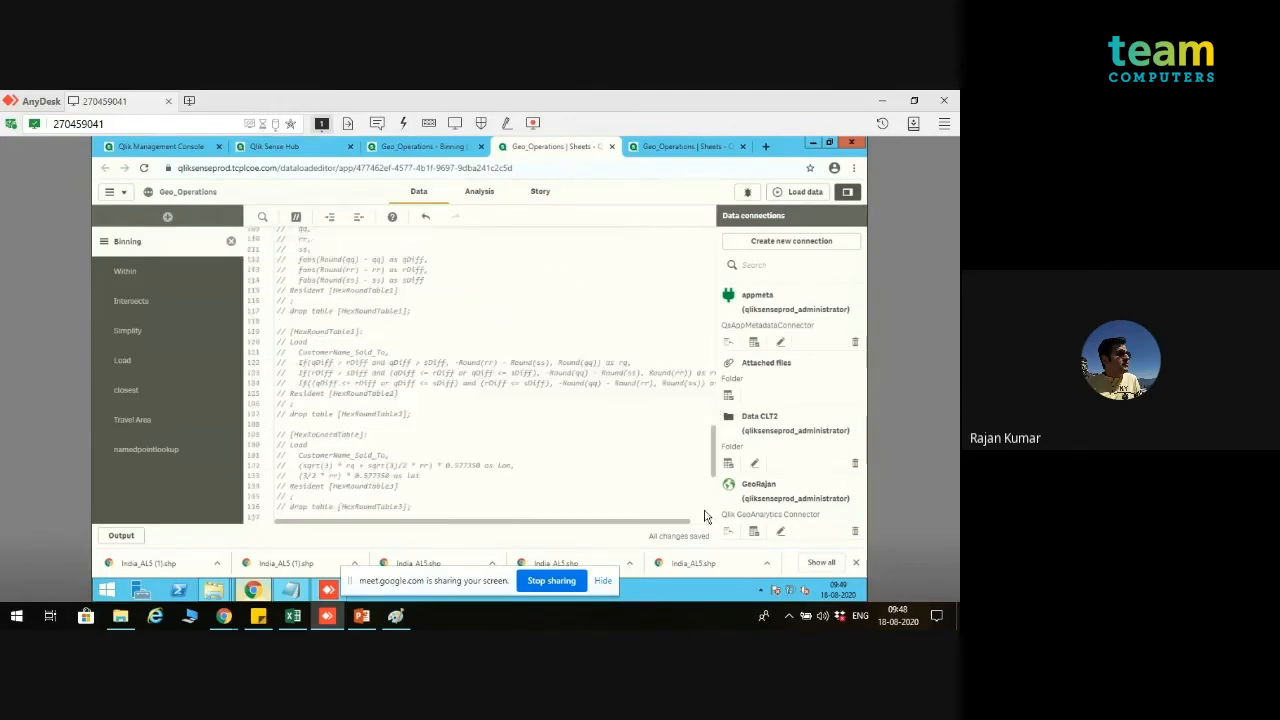
{"action": "scroll", "coordinate": [714, 270], "scroll_direction": "up", "scroll_amount": 20}
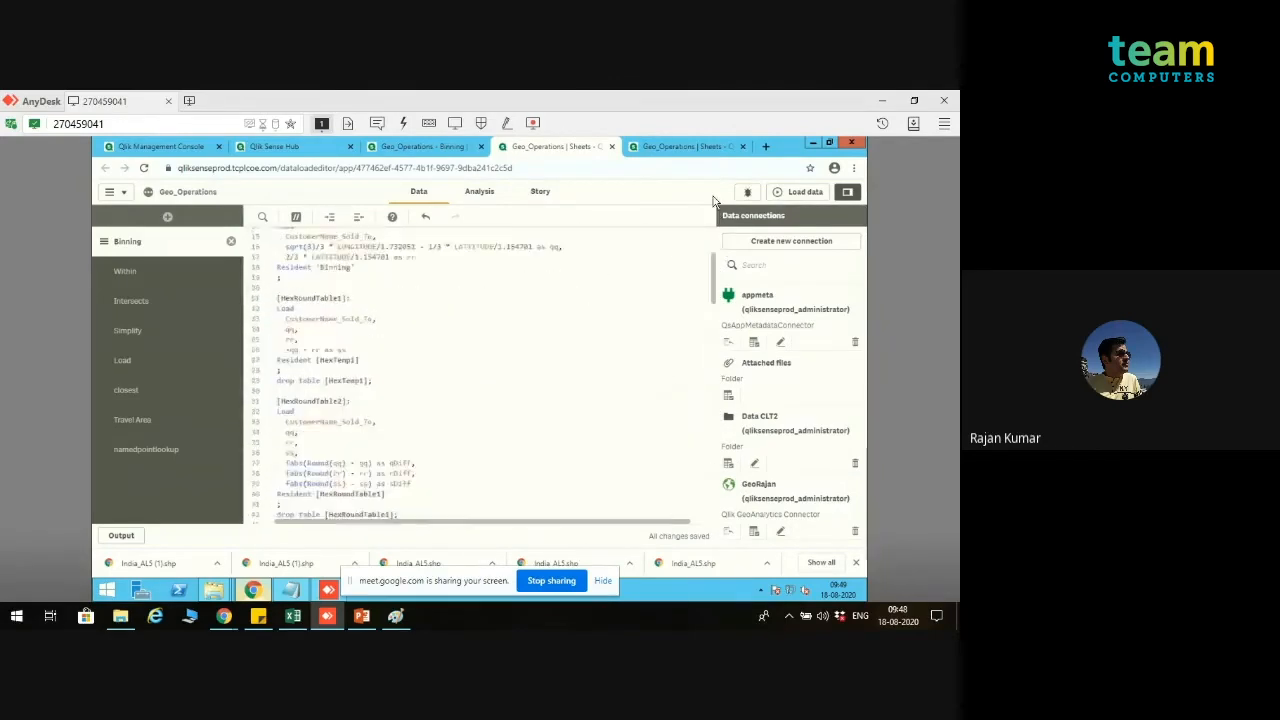
Step: Load the data with the new Binning script and close the load progress report
{"action": "left_click", "coordinate": [802, 194]}
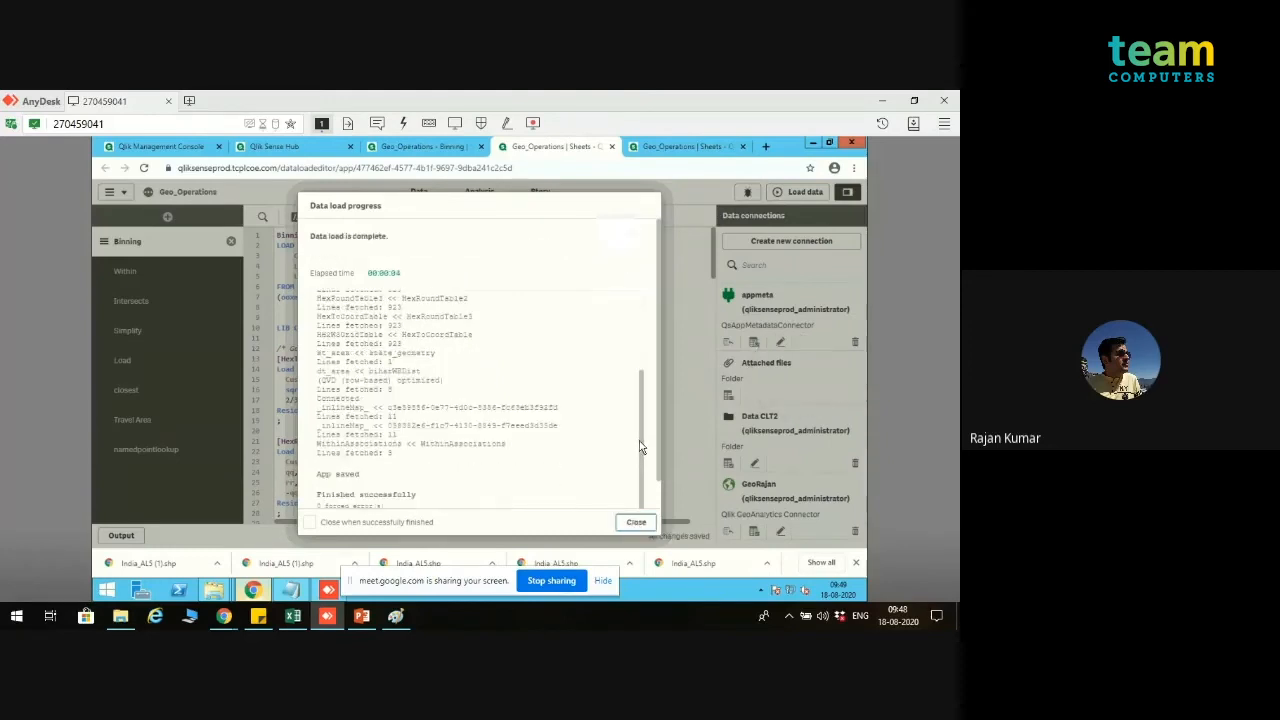
{"action": "left_click_drag", "start_coordinate": [658, 424], "coordinate": [658, 493]}
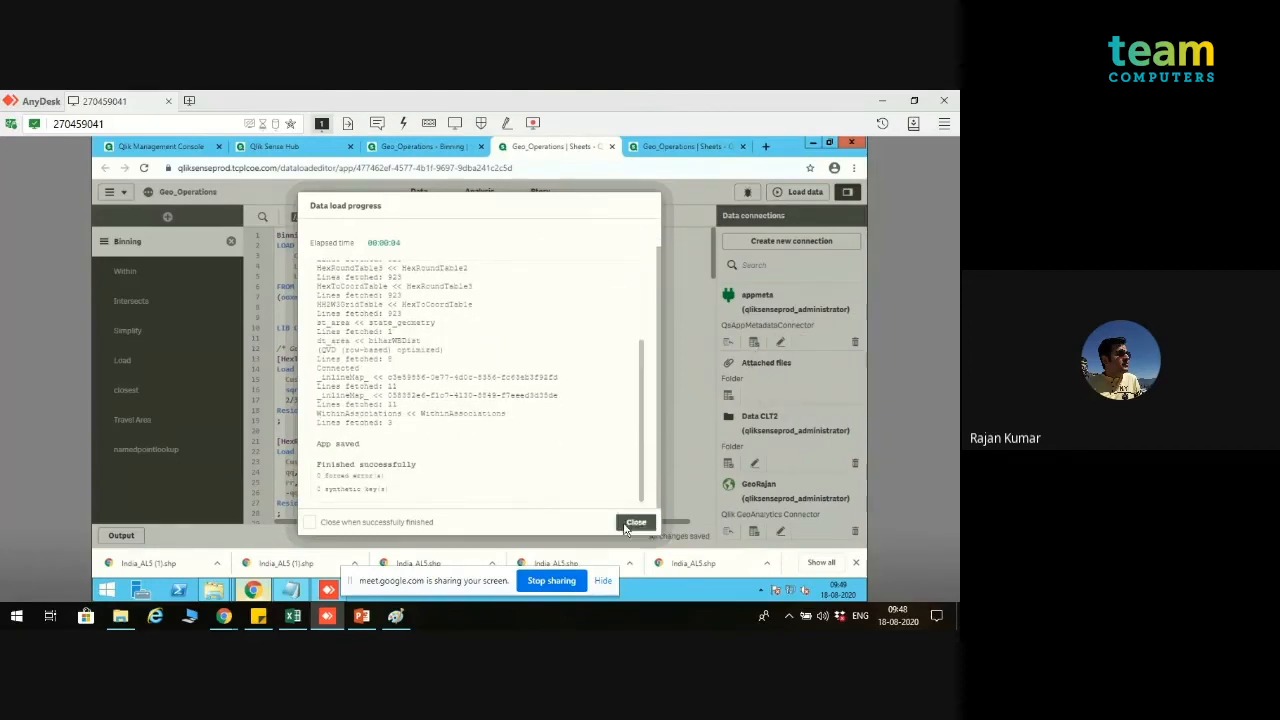
{"action": "left_click", "coordinate": [634, 522]}
Step: Check the Binning map, then open the data model viewer and preview the HH2W3GridTable table linked to Binning
{"action": "left_click", "coordinate": [422, 148]}
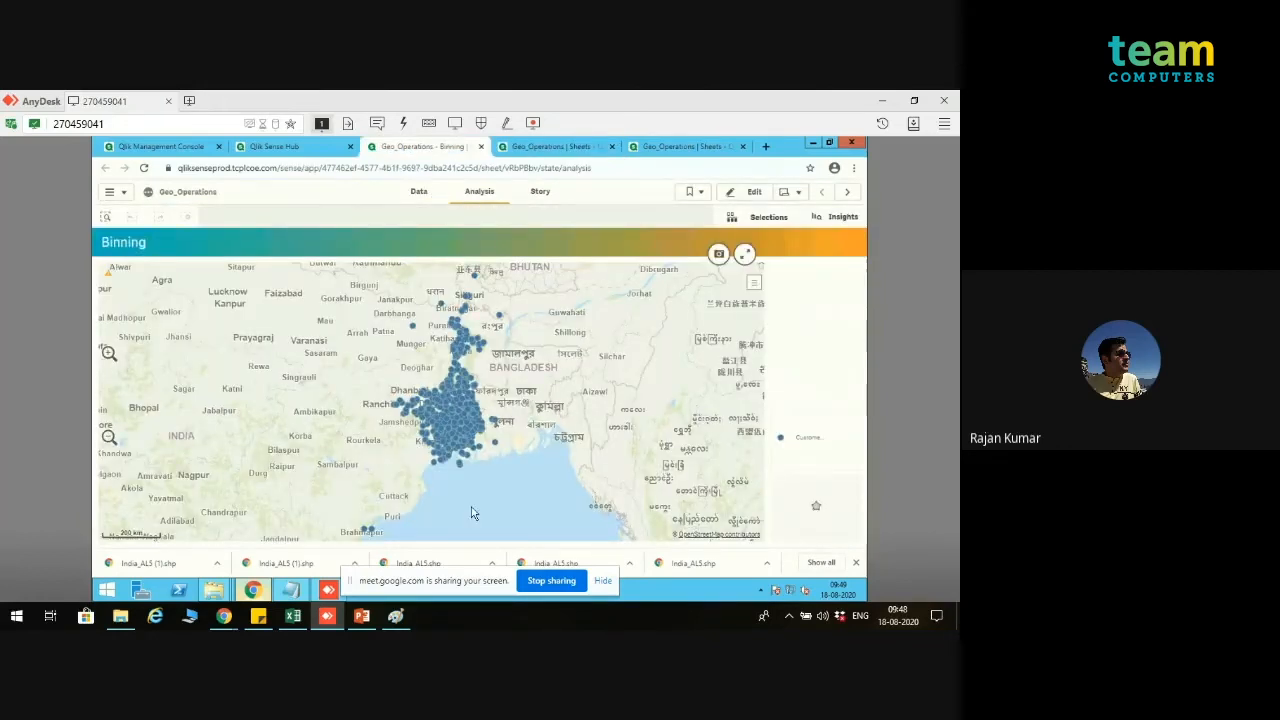
{"action": "left_click", "coordinate": [660, 146]}
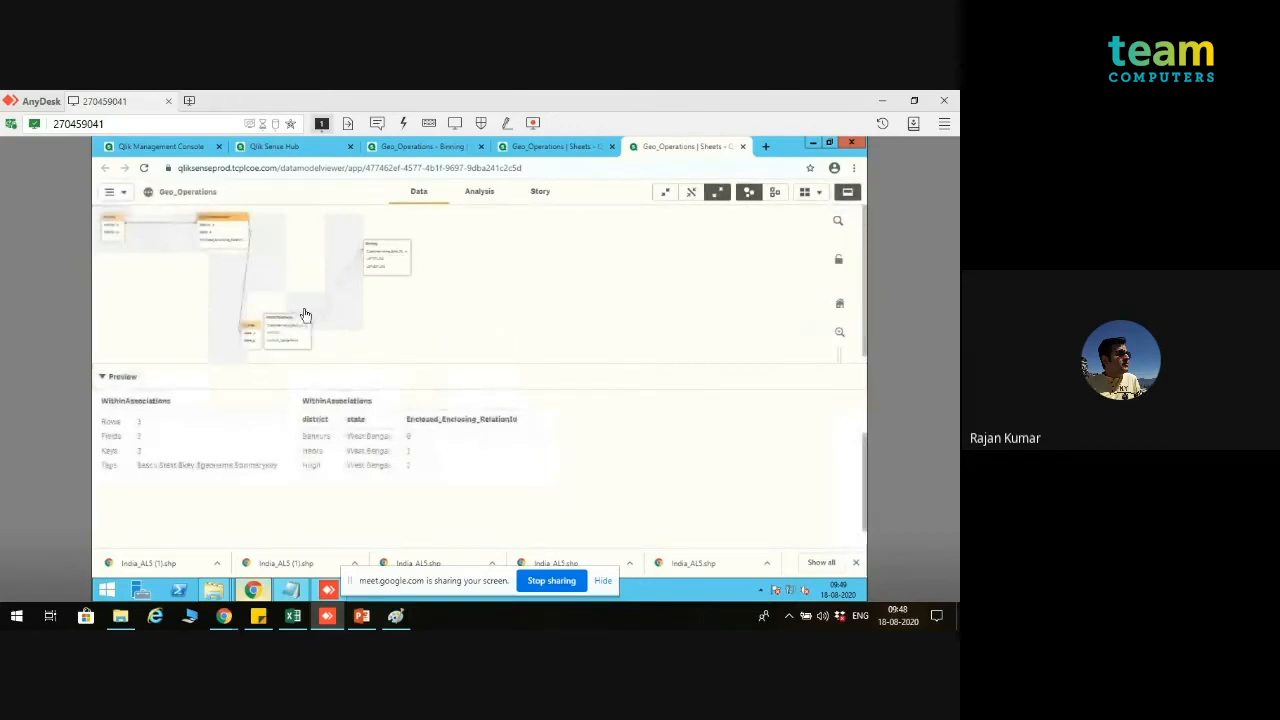
{"action": "left_click_drag", "start_coordinate": [288, 322], "coordinate": [318, 316]}
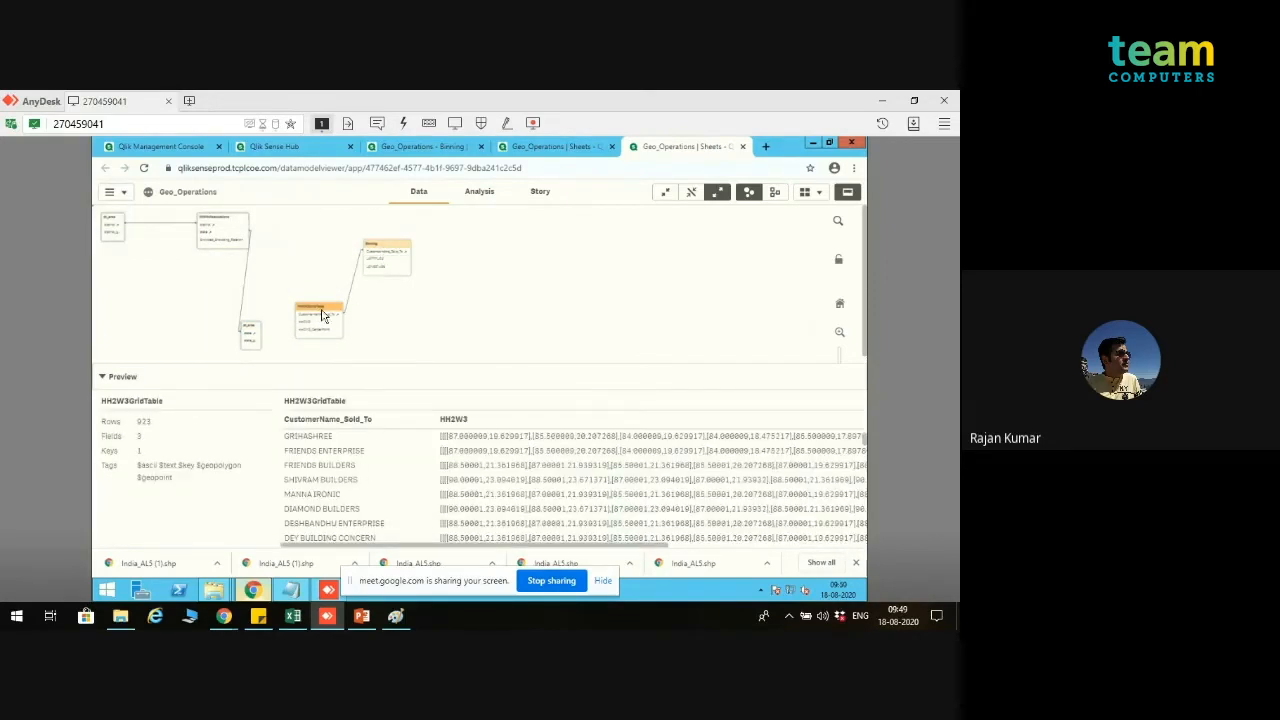
Step: Review the generated Binning script and check the area layer's ID dimension on the Binning sheet
{"action": "left_click", "coordinate": [539, 147]}
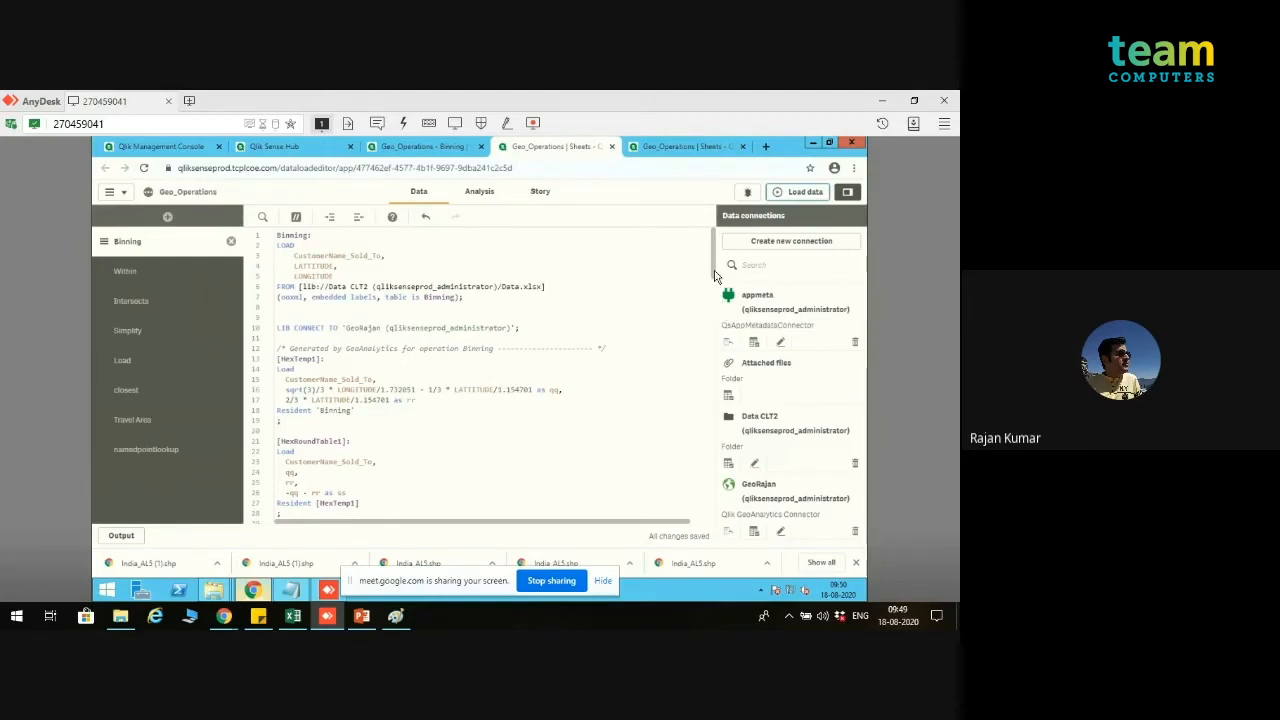
{"action": "scroll", "coordinate": [713, 290], "scroll_direction": "down", "scroll_amount": 5}
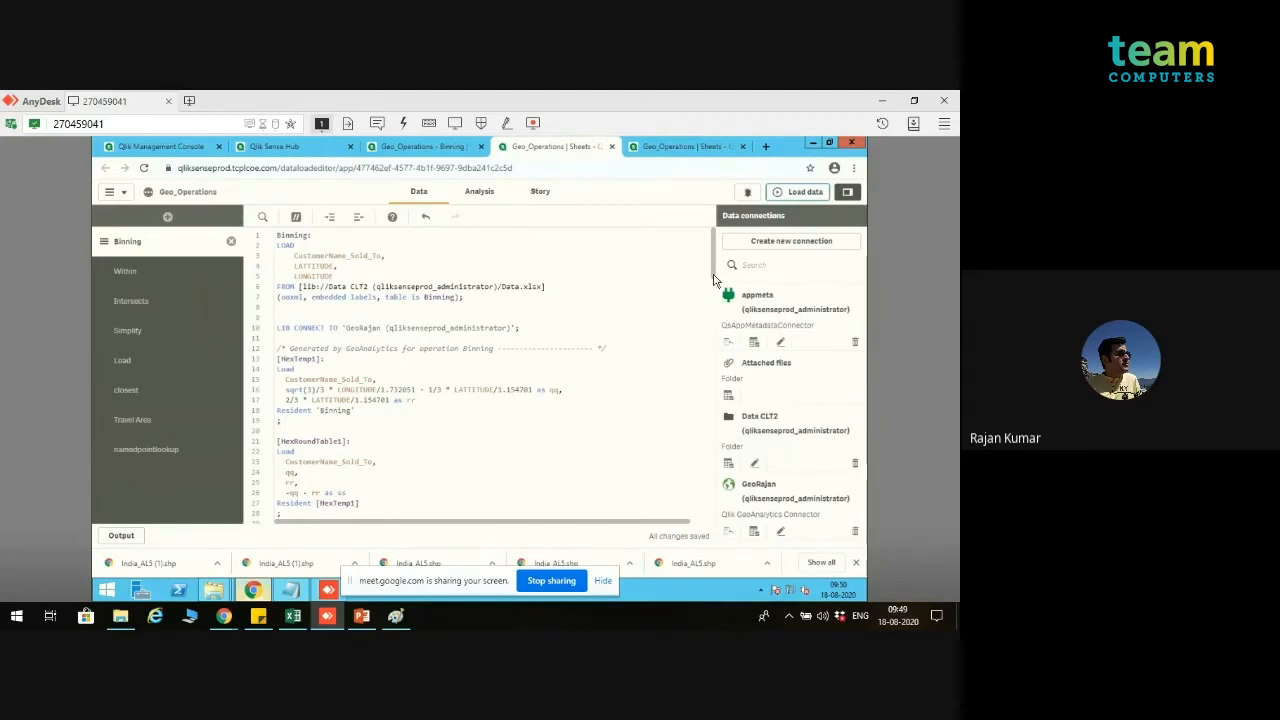
{"action": "left_click", "coordinate": [428, 152]}
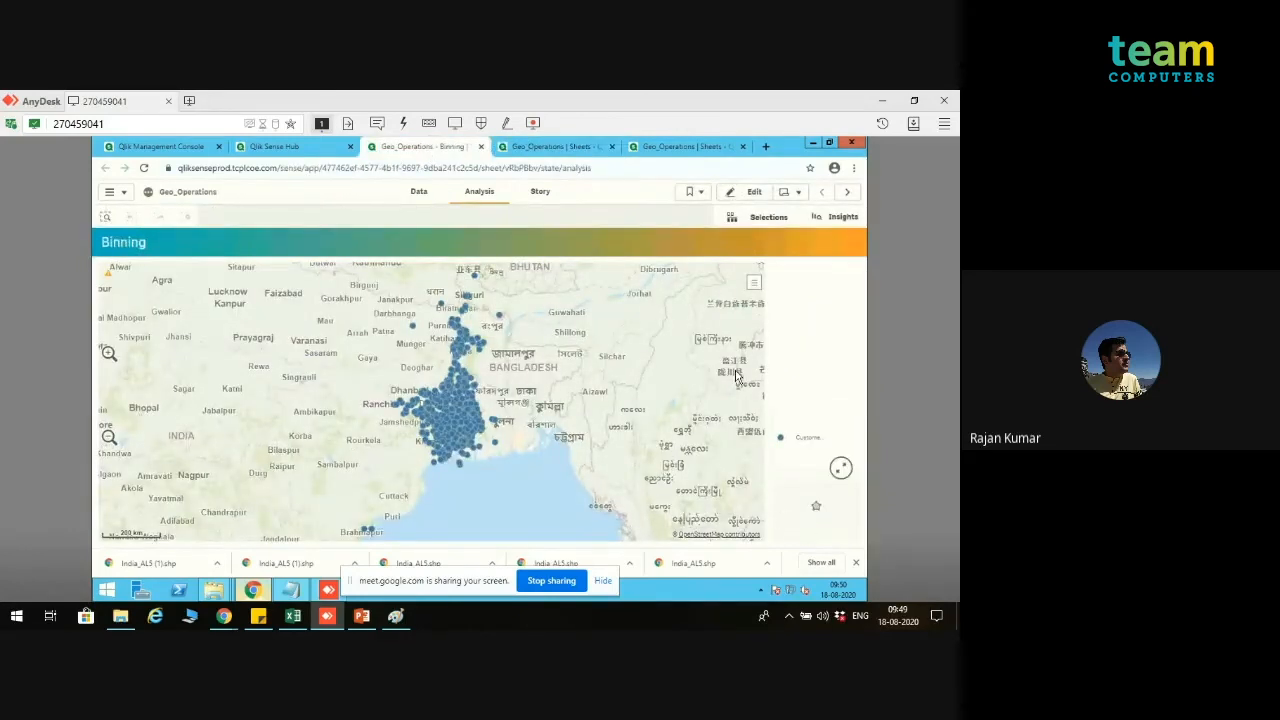
{"action": "left_click", "coordinate": [741, 194]}
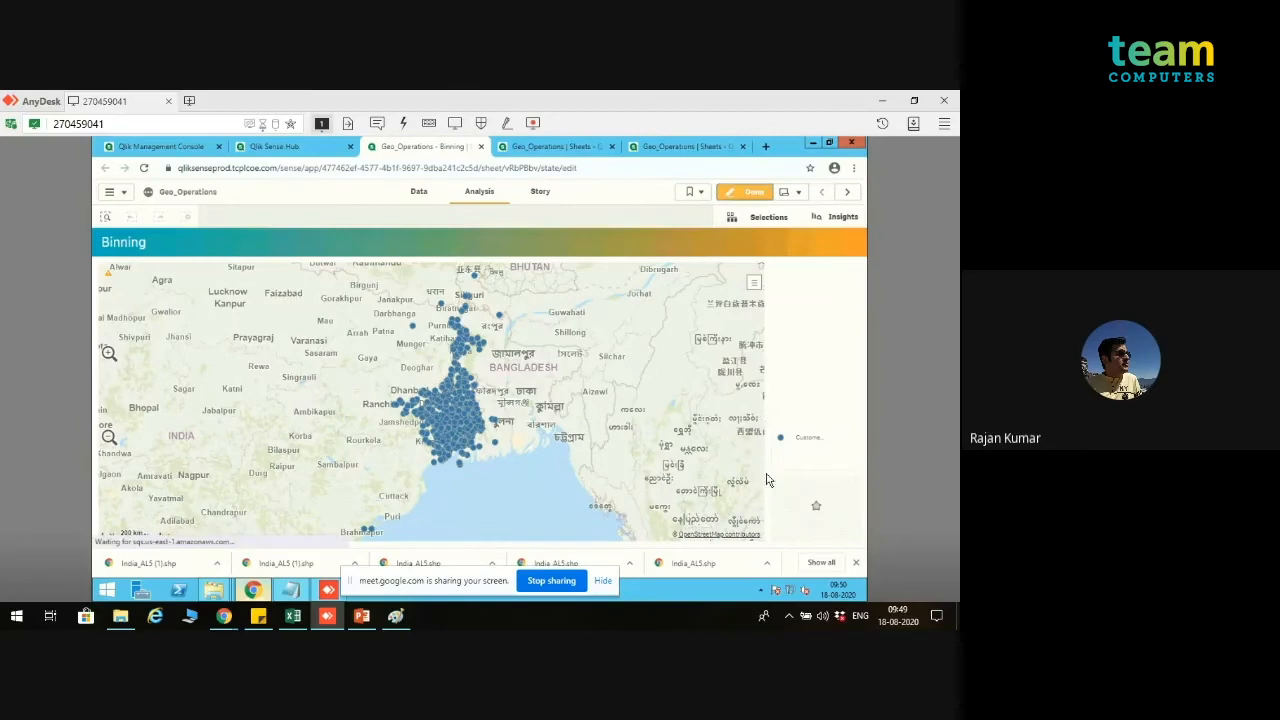
{"action": "left_click", "coordinate": [681, 475]}
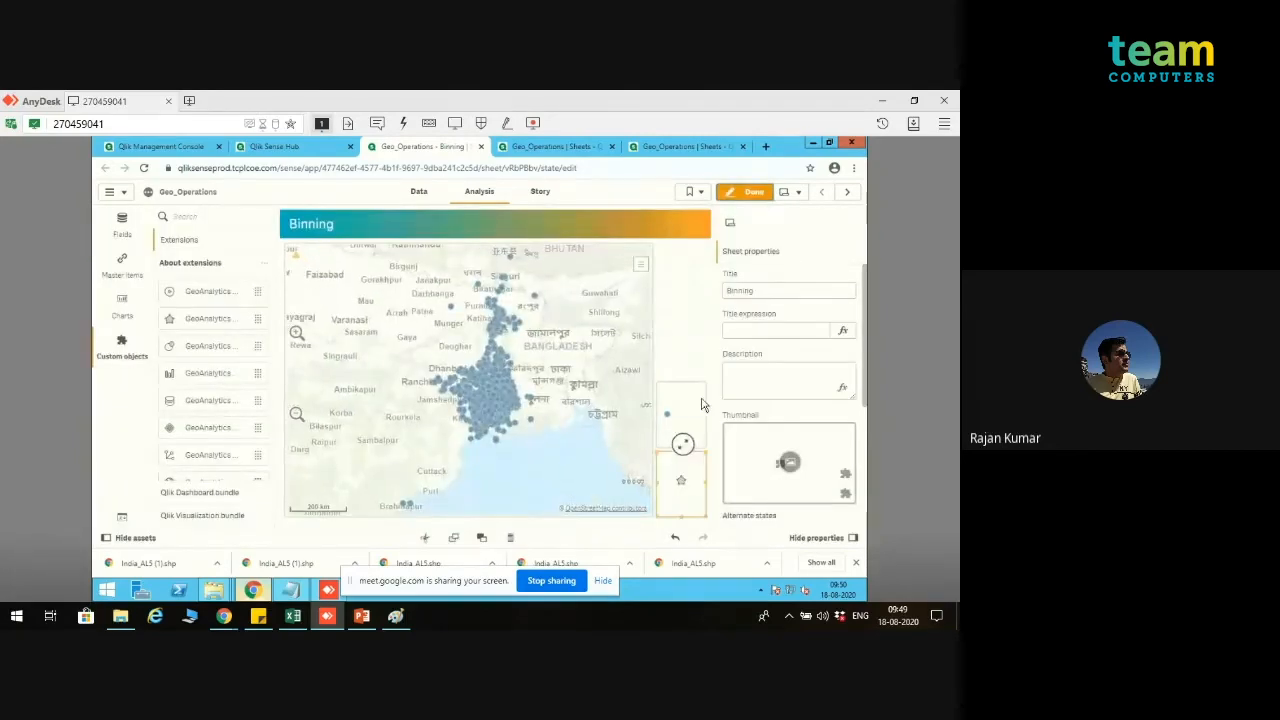
{"action": "left_click", "coordinate": [763, 254]}
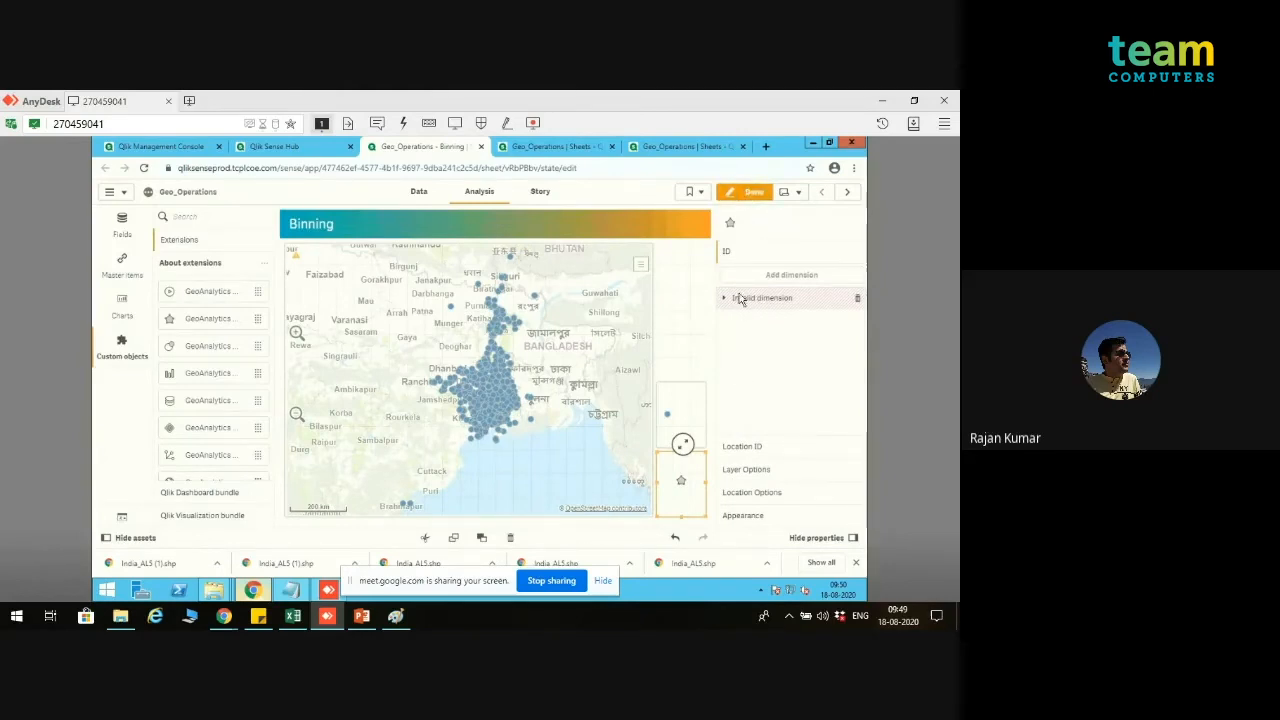
{"action": "left_click", "coordinate": [748, 194]}
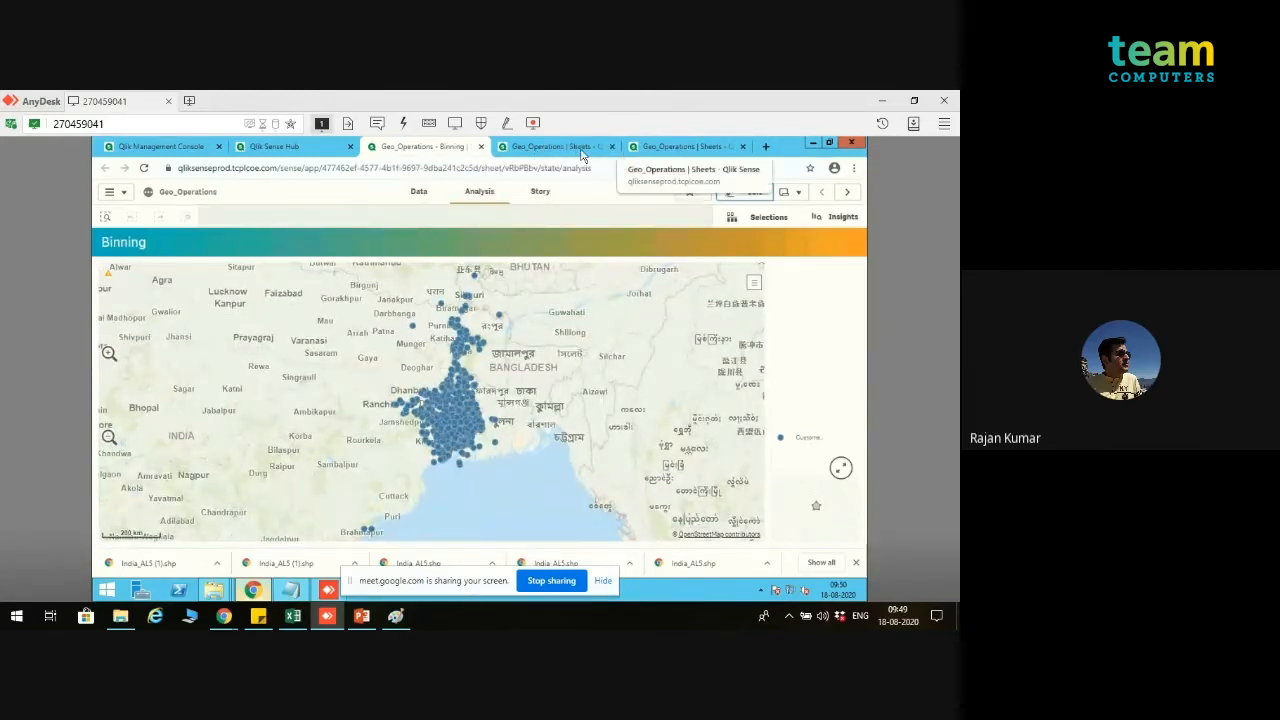
Step: Preview the Binning and HH2W3GridTable tables in the data model viewer, including the HH2W3_CenterPoint column
{"action": "left_click", "coordinate": [578, 150]}
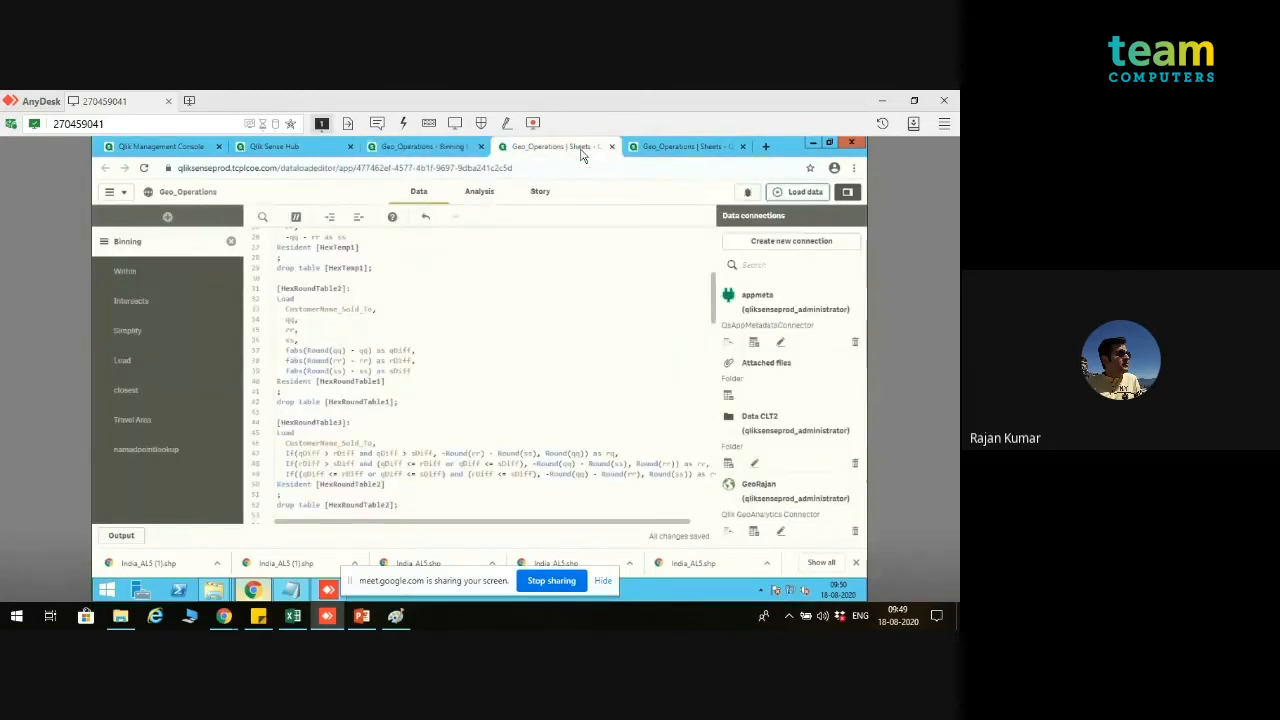
{"action": "left_click", "coordinate": [676, 148]}
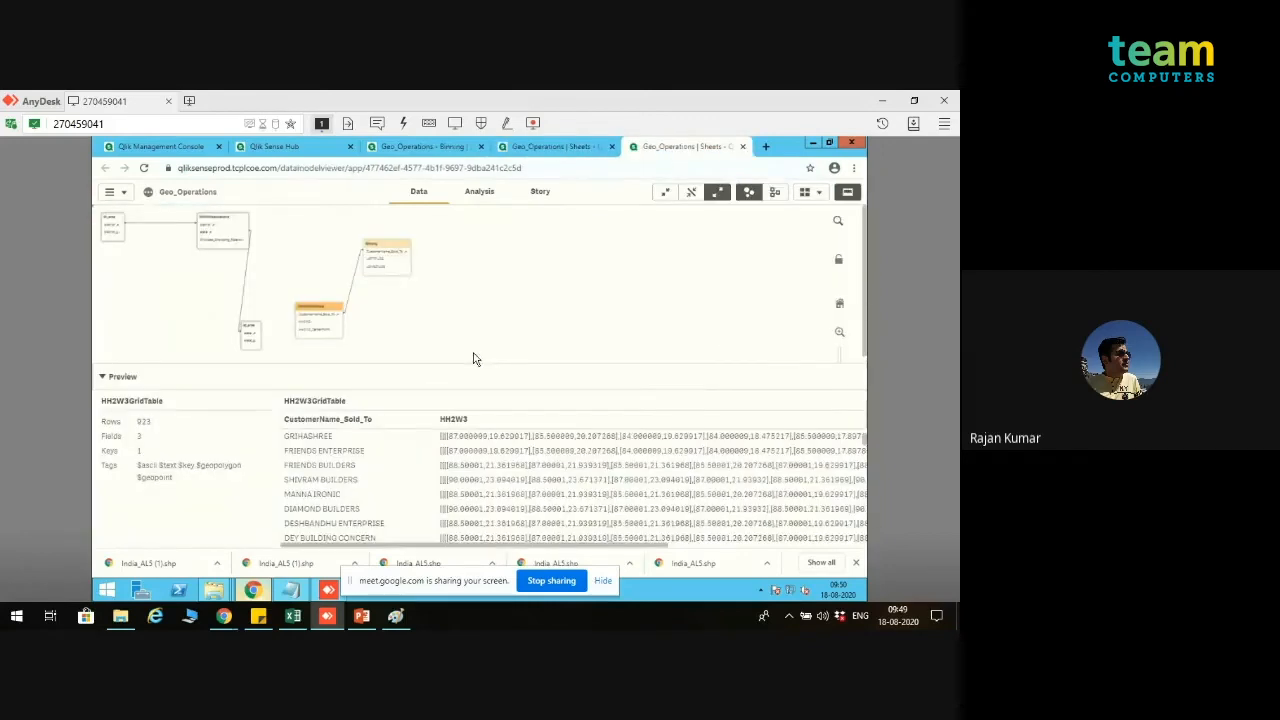
{"action": "left_click", "coordinate": [378, 250]}
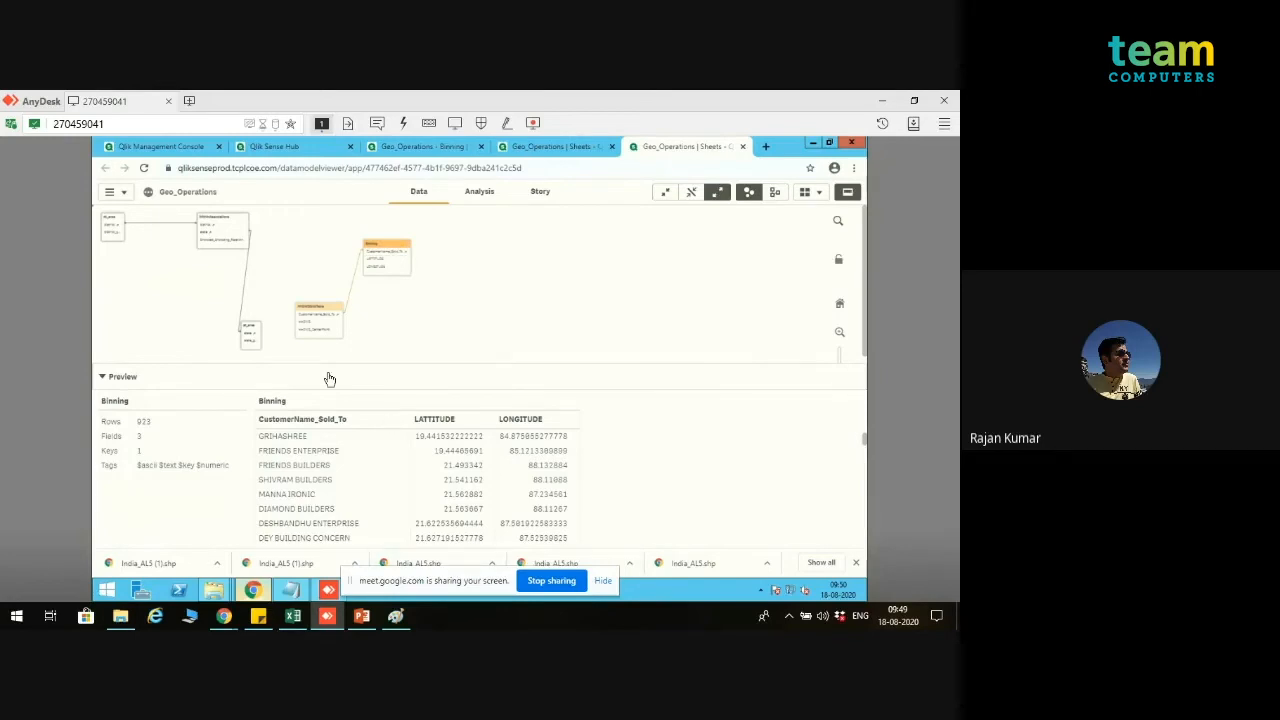
{"action": "left_click", "coordinate": [320, 311]}
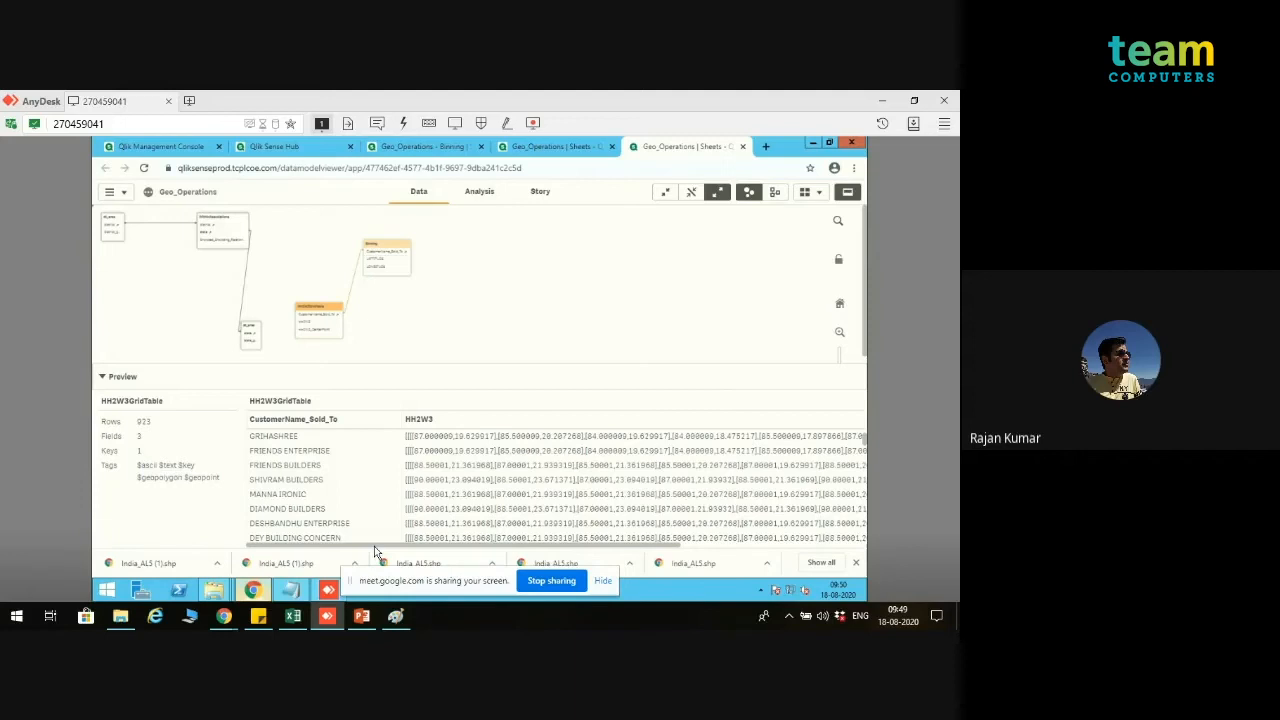
{"action": "scroll", "coordinate": [383, 551], "scroll_direction": "right", "scroll_amount": 3}
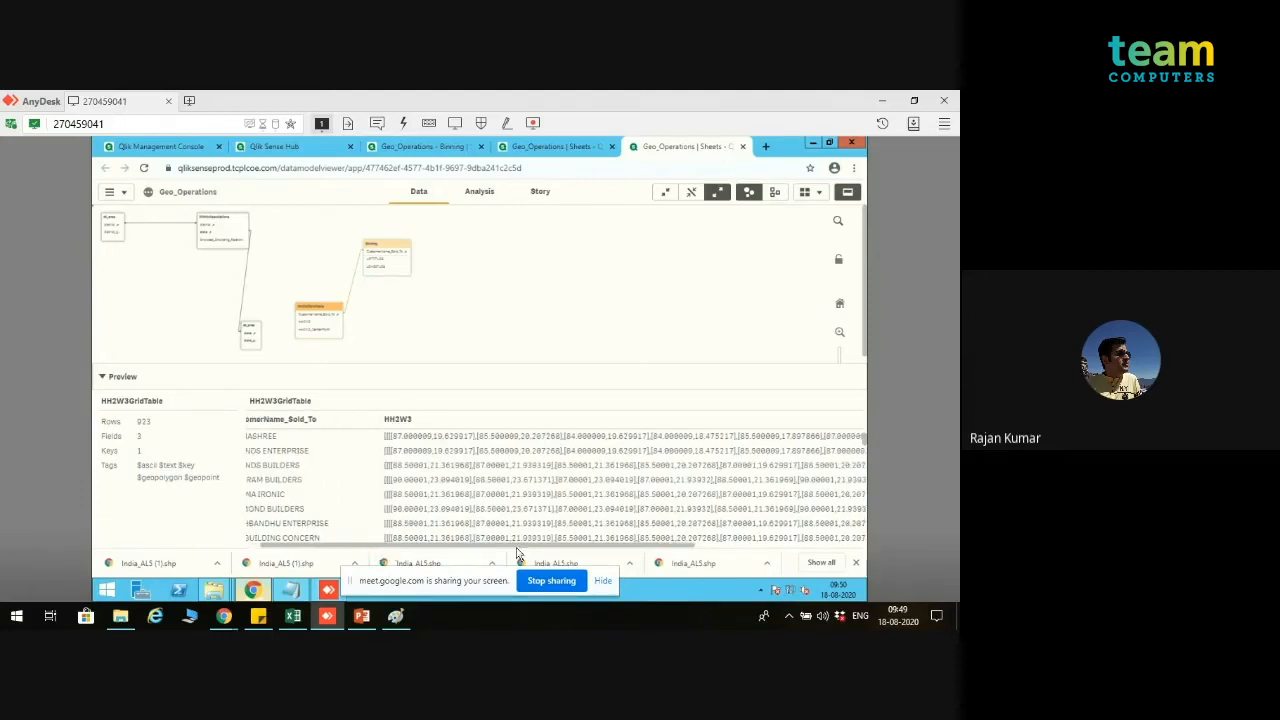
{"action": "scroll", "coordinate": [640, 551], "scroll_direction": "right", "scroll_amount": 5}
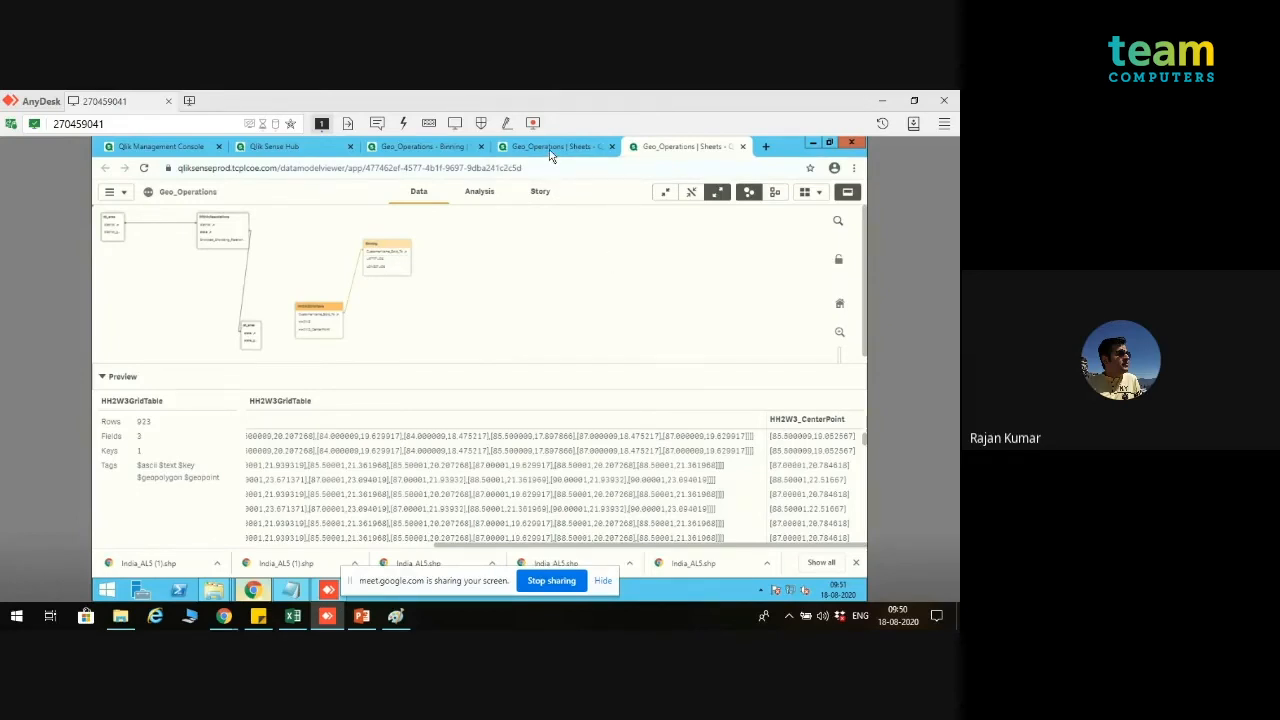
Step: Open the Binning sheet for editing and delete the area layer's invalid ID dimension
{"action": "left_click", "coordinate": [424, 148]}
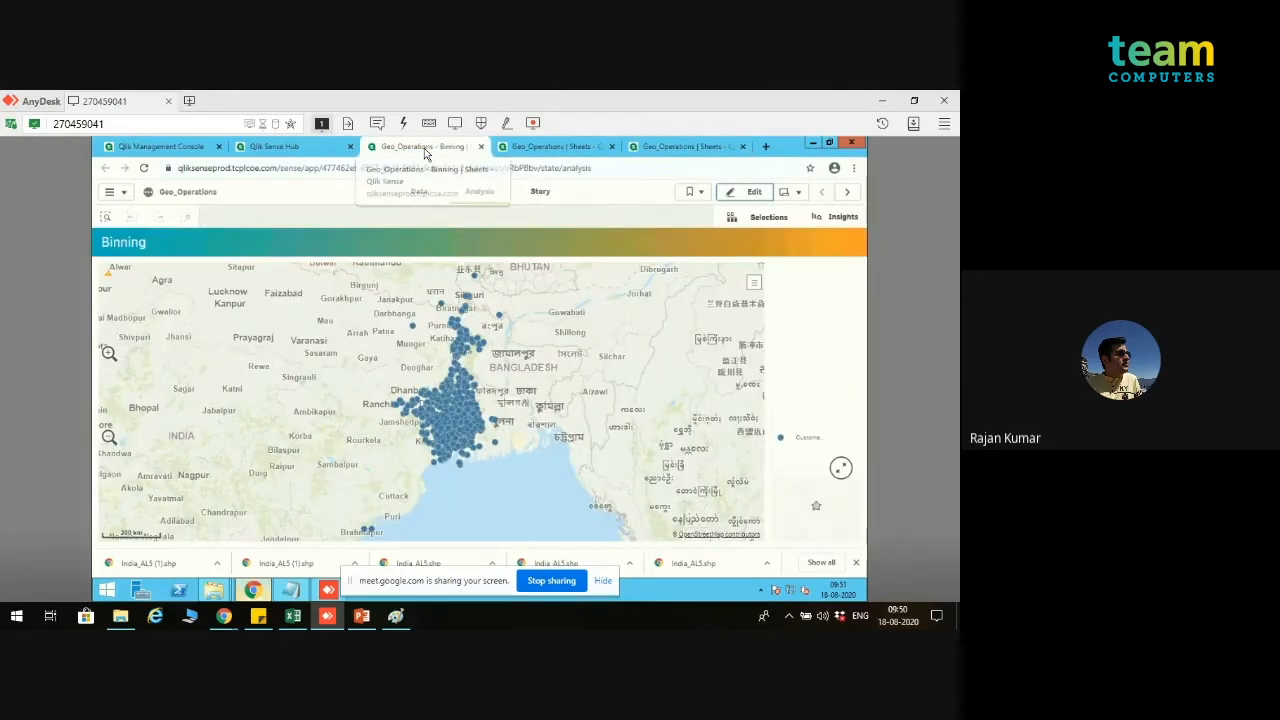
{"action": "left_click", "coordinate": [756, 195]}
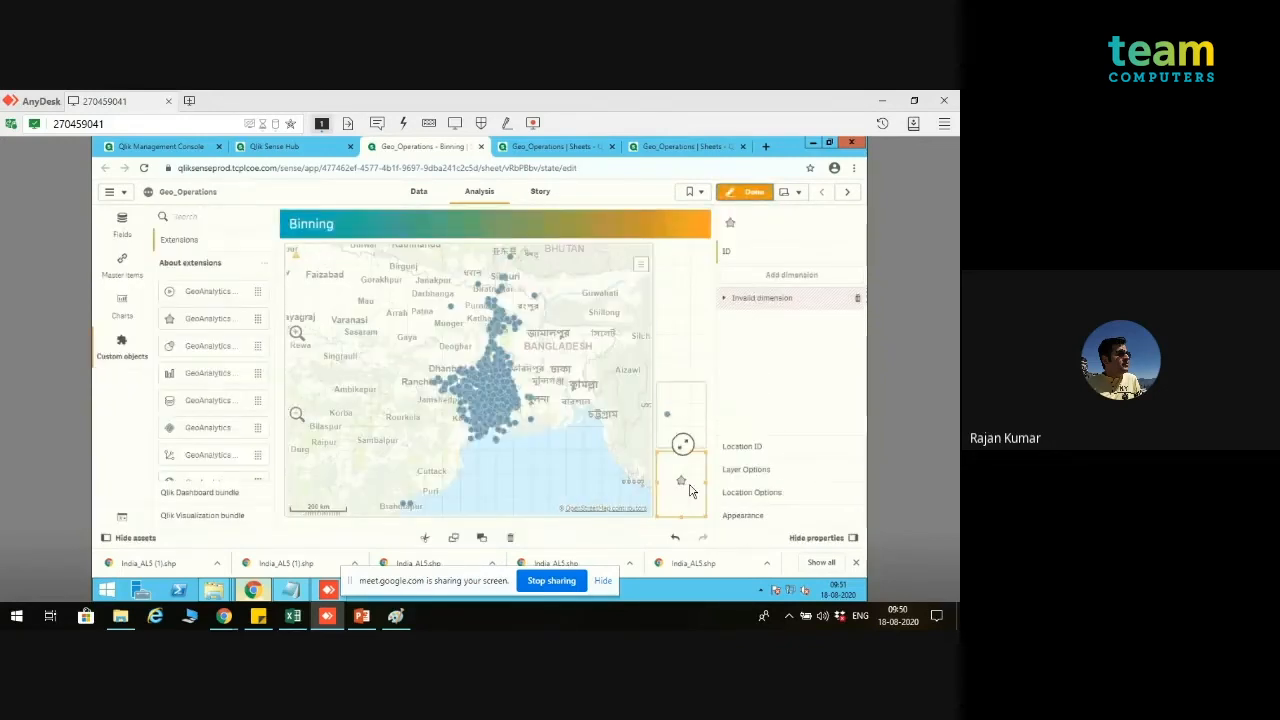
{"action": "left_click", "coordinate": [857, 298]}
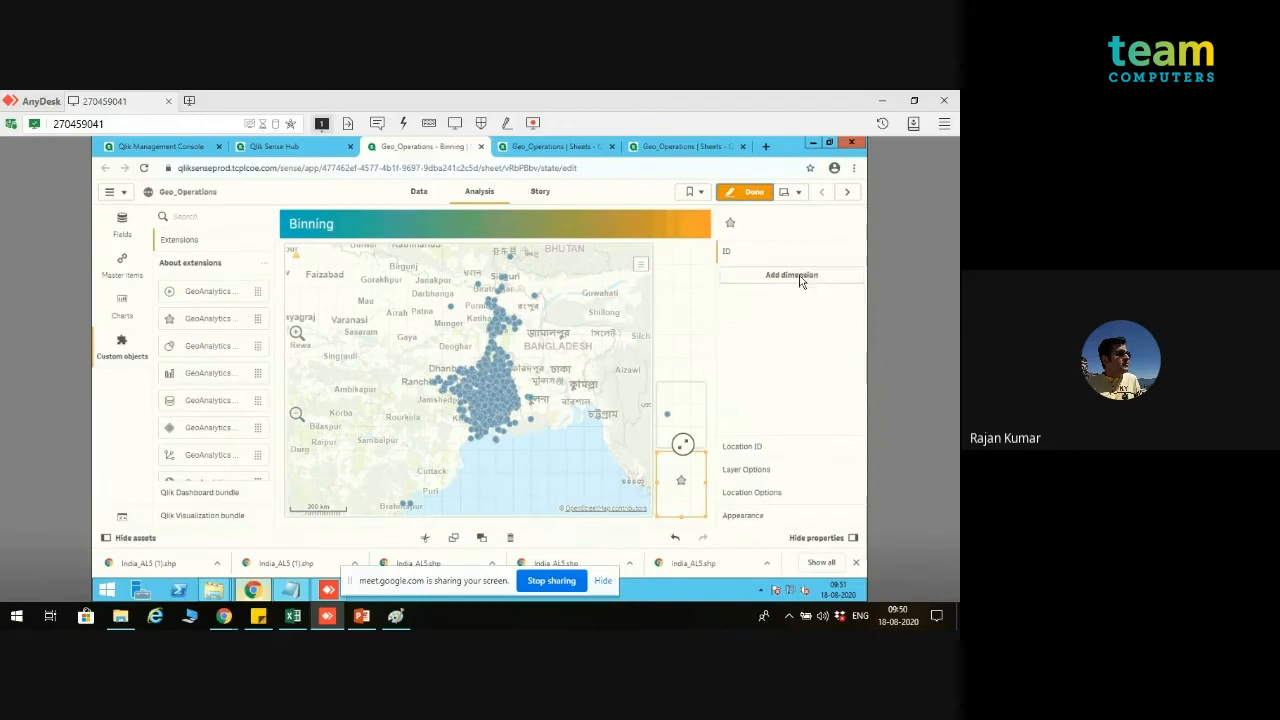
Step: Add the HH2W3 field as the area layer's ID dimension
{"action": "left_click", "coordinate": [799, 281]}
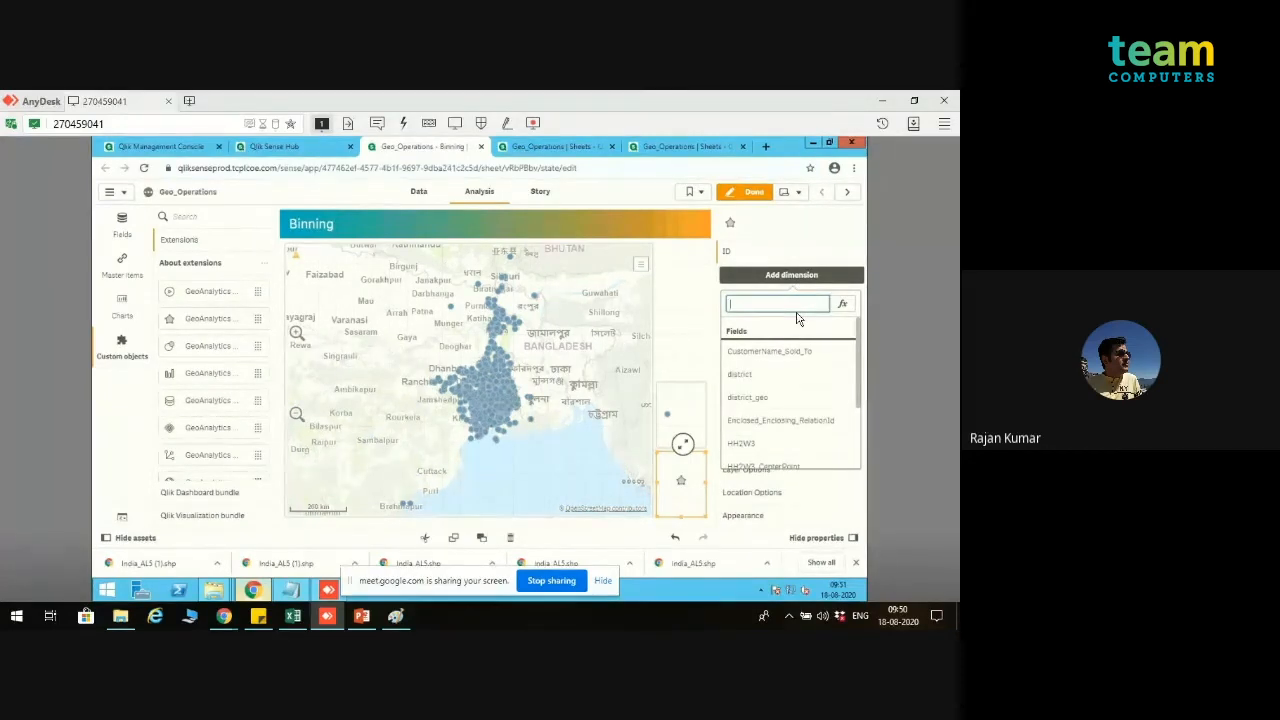
{"action": "left_click_drag", "start_coordinate": [858, 368], "coordinate": [860, 395]}
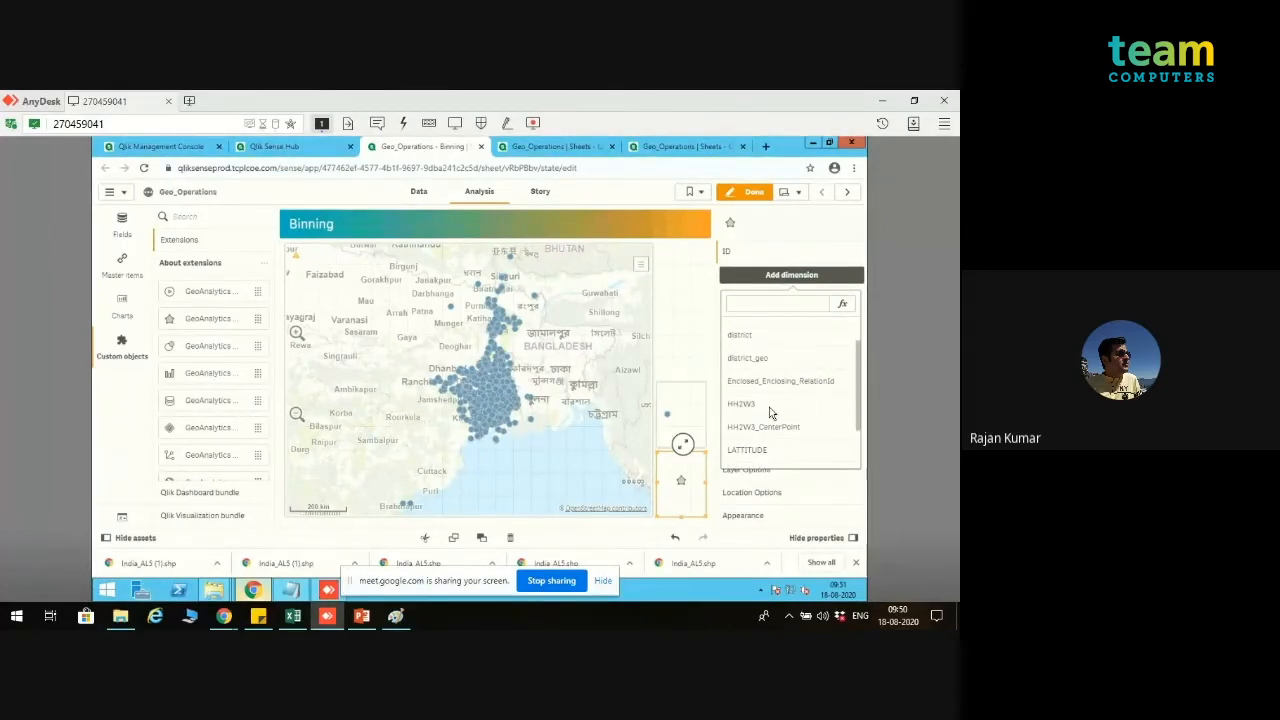
{"action": "left_click", "coordinate": [743, 404]}
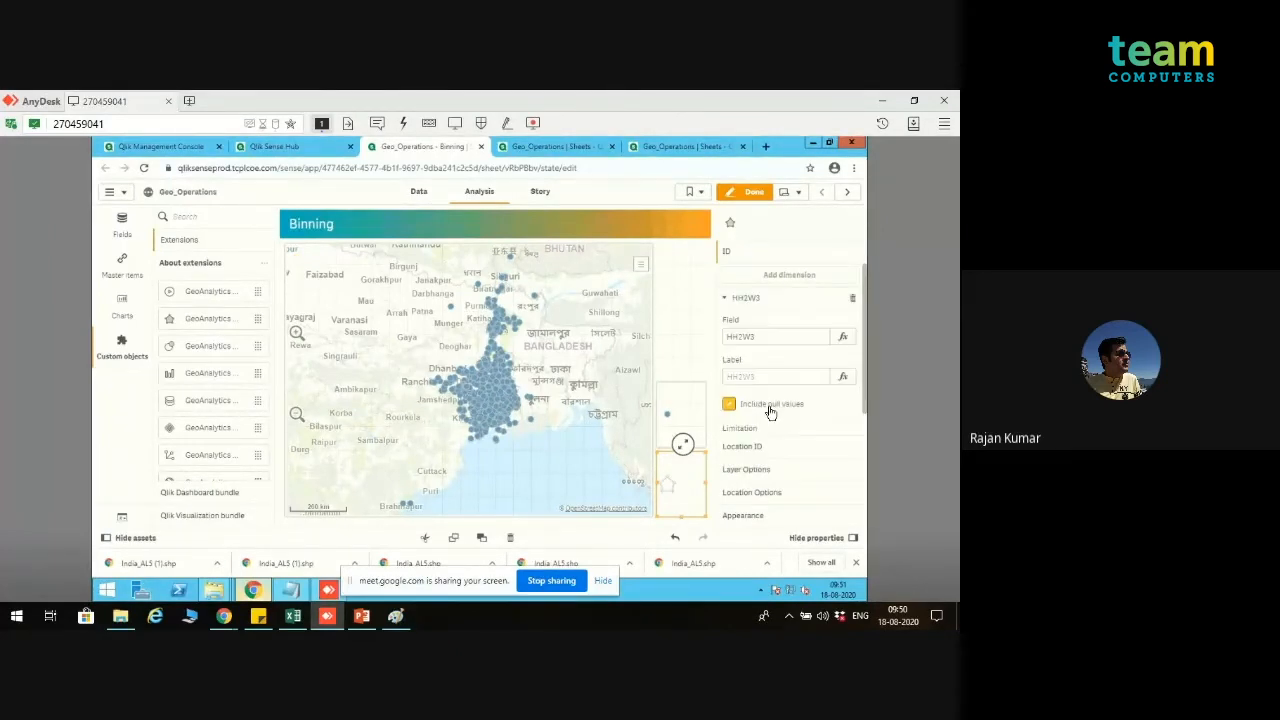
{"action": "left_click", "coordinate": [766, 300]}
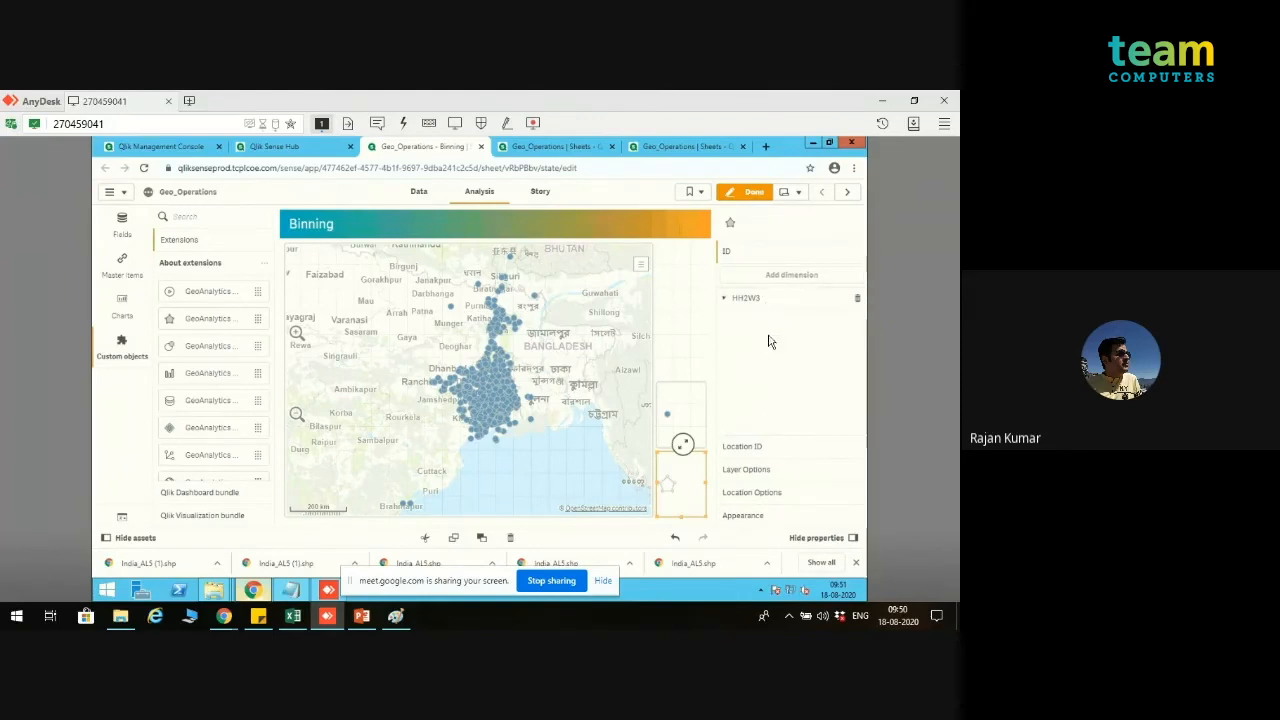
Step: Remove the HH1W1 measure from the area layer's Location ID and browse the fields for a new measure
{"action": "left_click", "coordinate": [762, 448]}
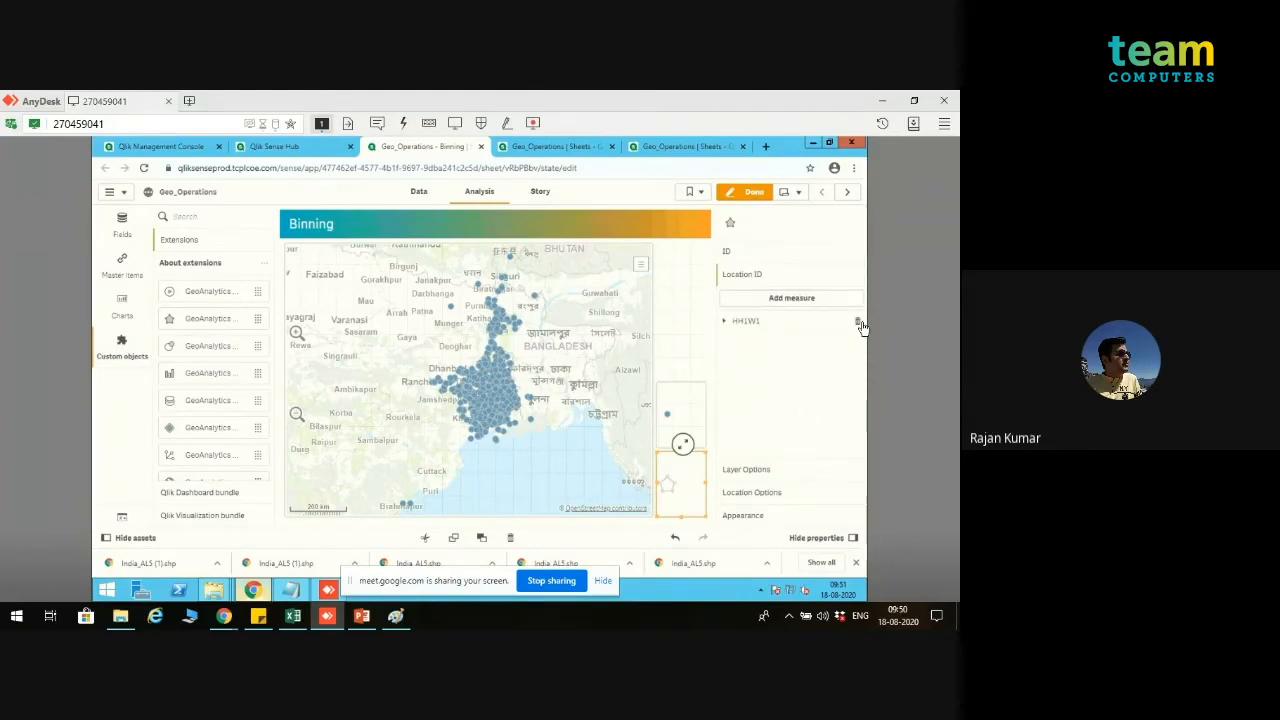
{"action": "left_click", "coordinate": [860, 324]}
{"action": "left_click", "coordinate": [794, 300]}
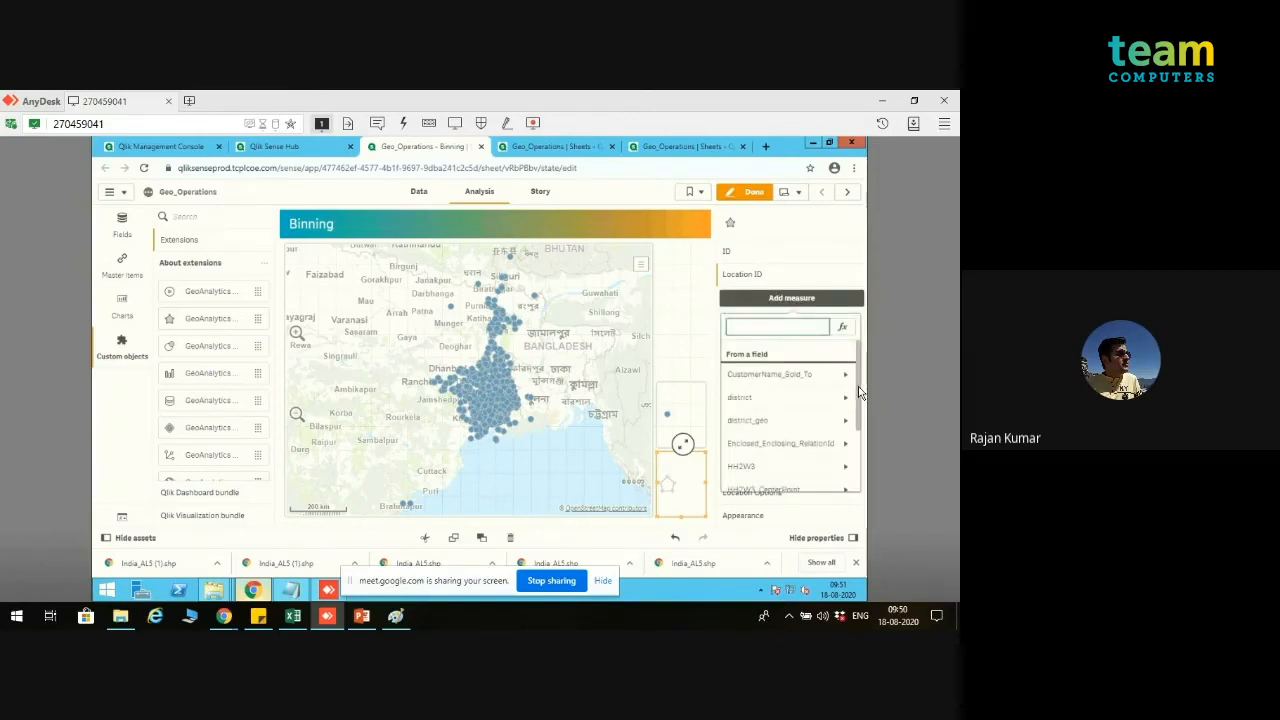
{"action": "left_click_drag", "start_coordinate": [858, 393], "coordinate": [858, 420]}
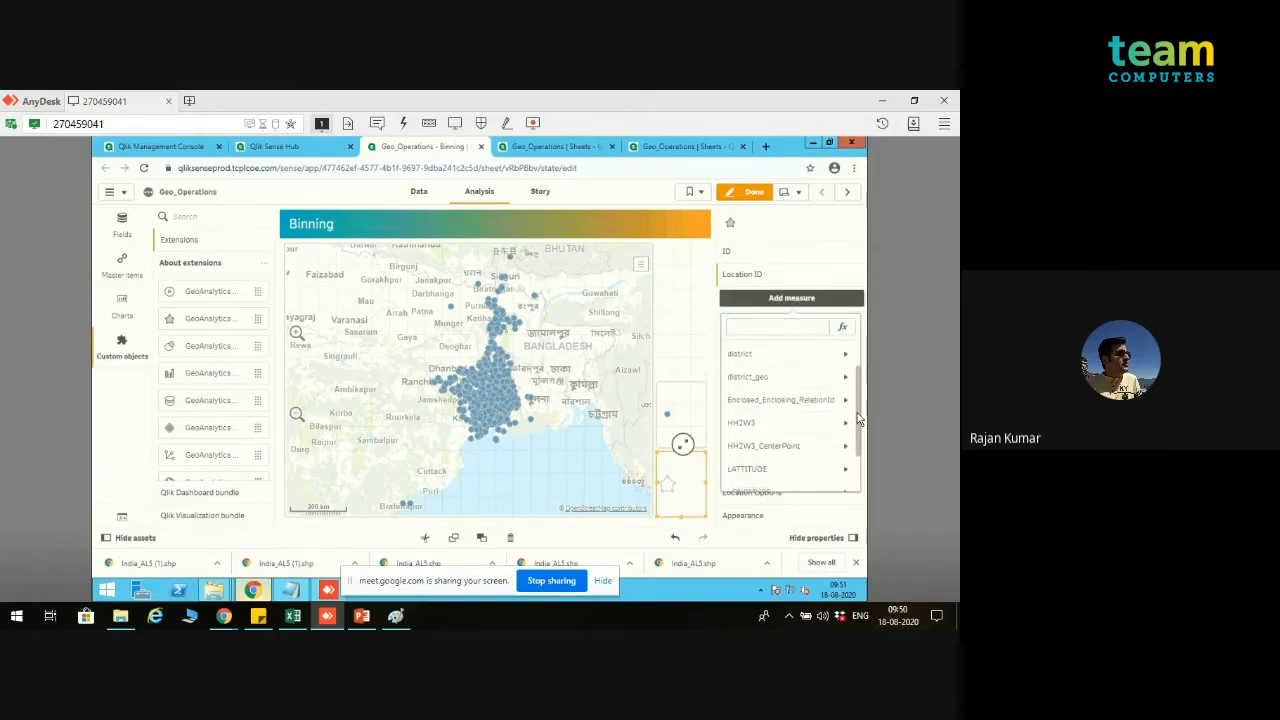
Step: Replace the area layer's ID dimension with the HH2W3_CenterPoint field
{"action": "left_click", "coordinate": [770, 254]}
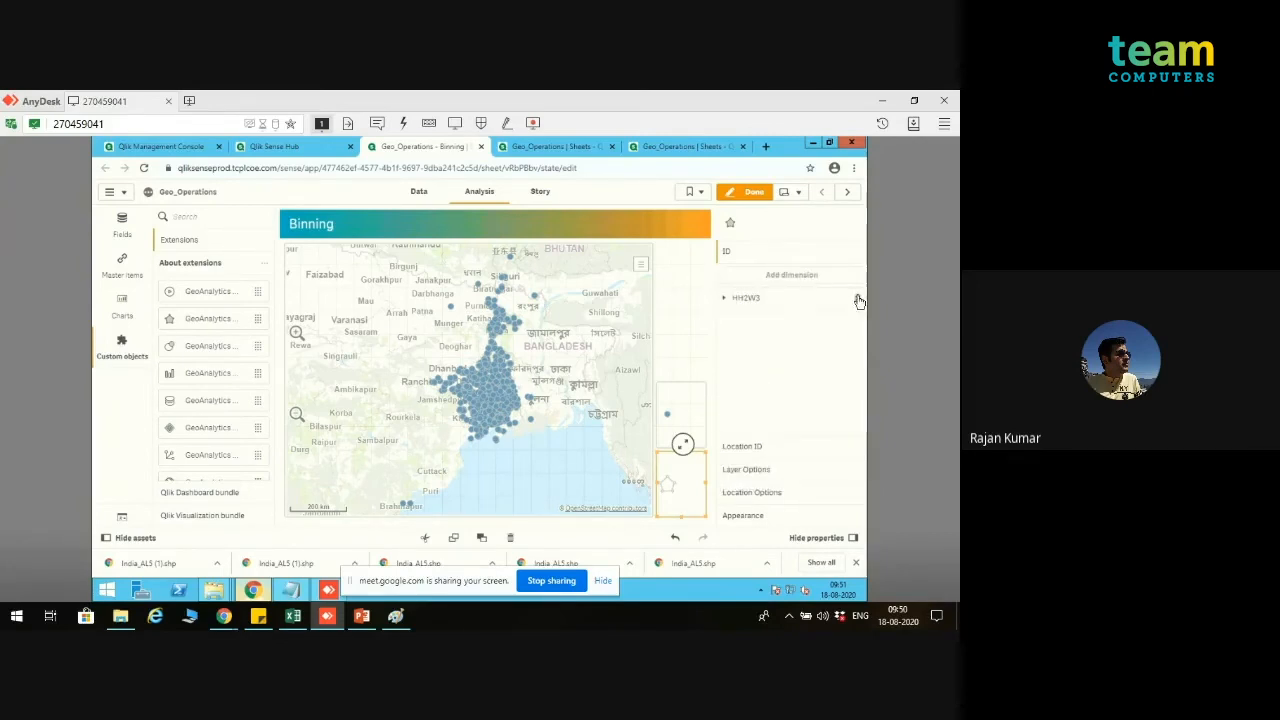
{"action": "left_click", "coordinate": [857, 298]}
{"action": "left_click", "coordinate": [825, 275]}
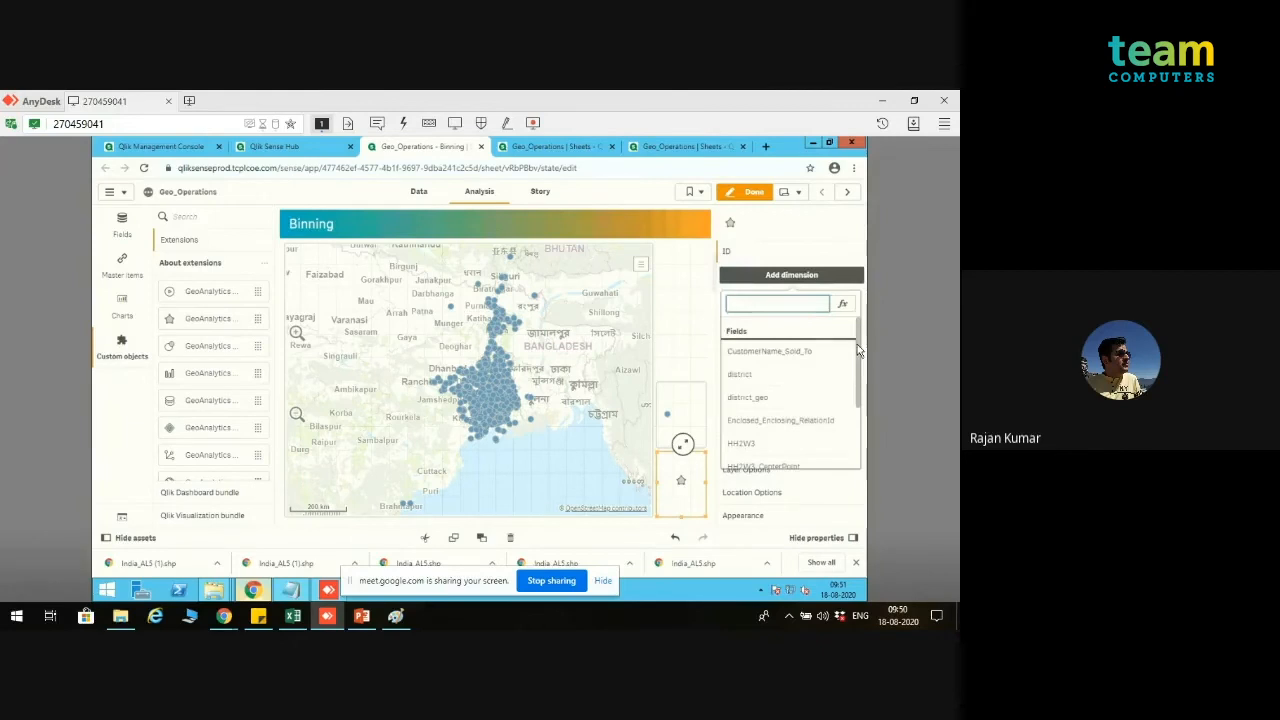
{"action": "left_click_drag", "start_coordinate": [857, 344], "coordinate": [858, 410]}
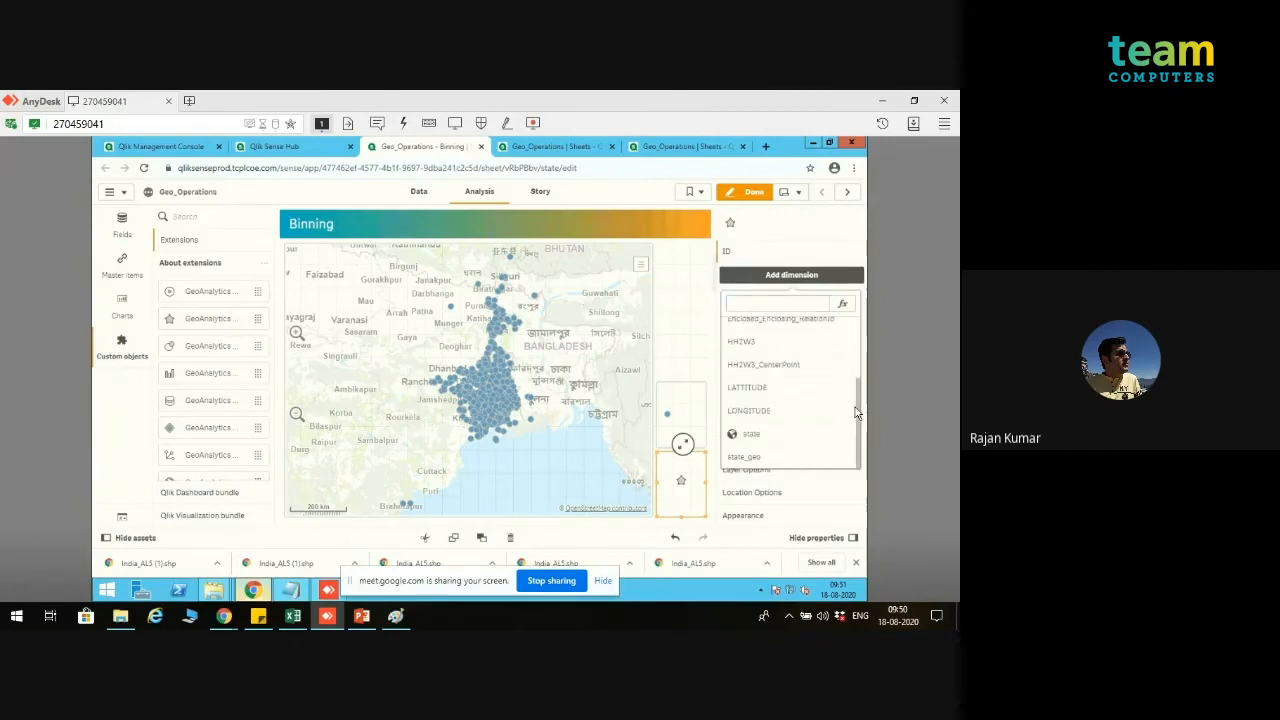
{"action": "left_click", "coordinate": [786, 366]}
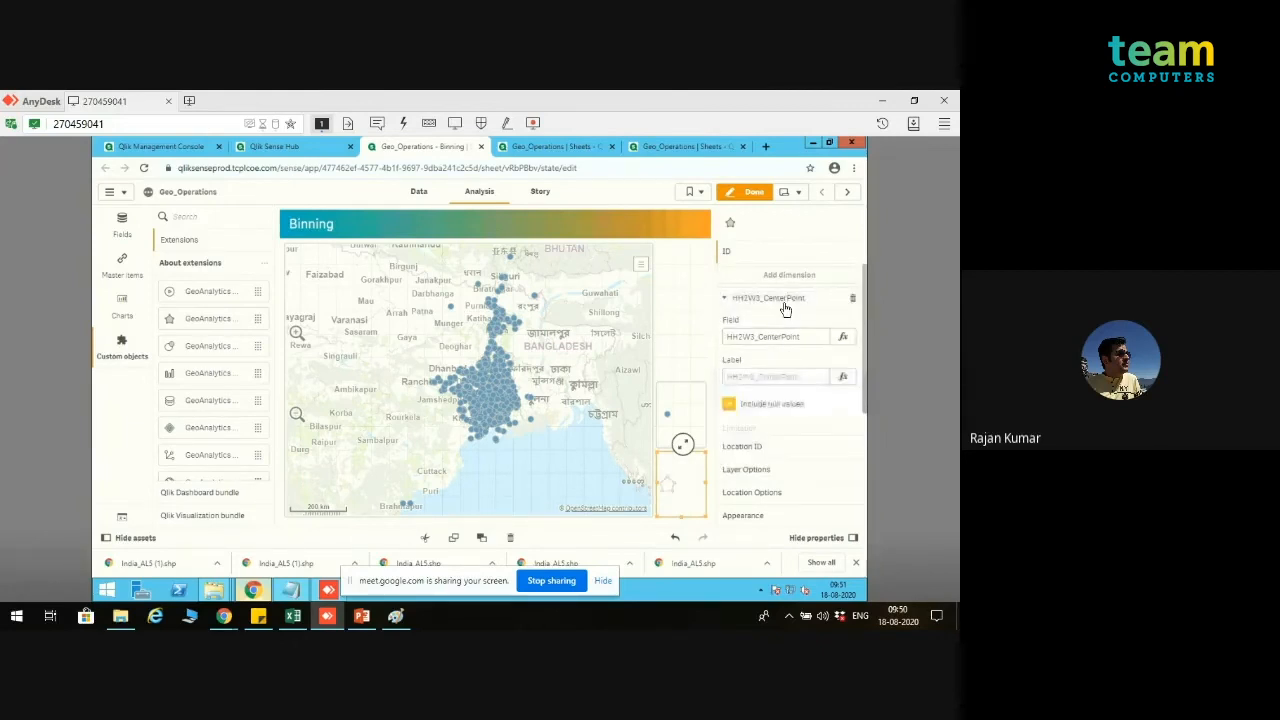
Step: Add HH2W3 as the Location ID measure of the area layer
{"action": "left_click", "coordinate": [786, 448]}
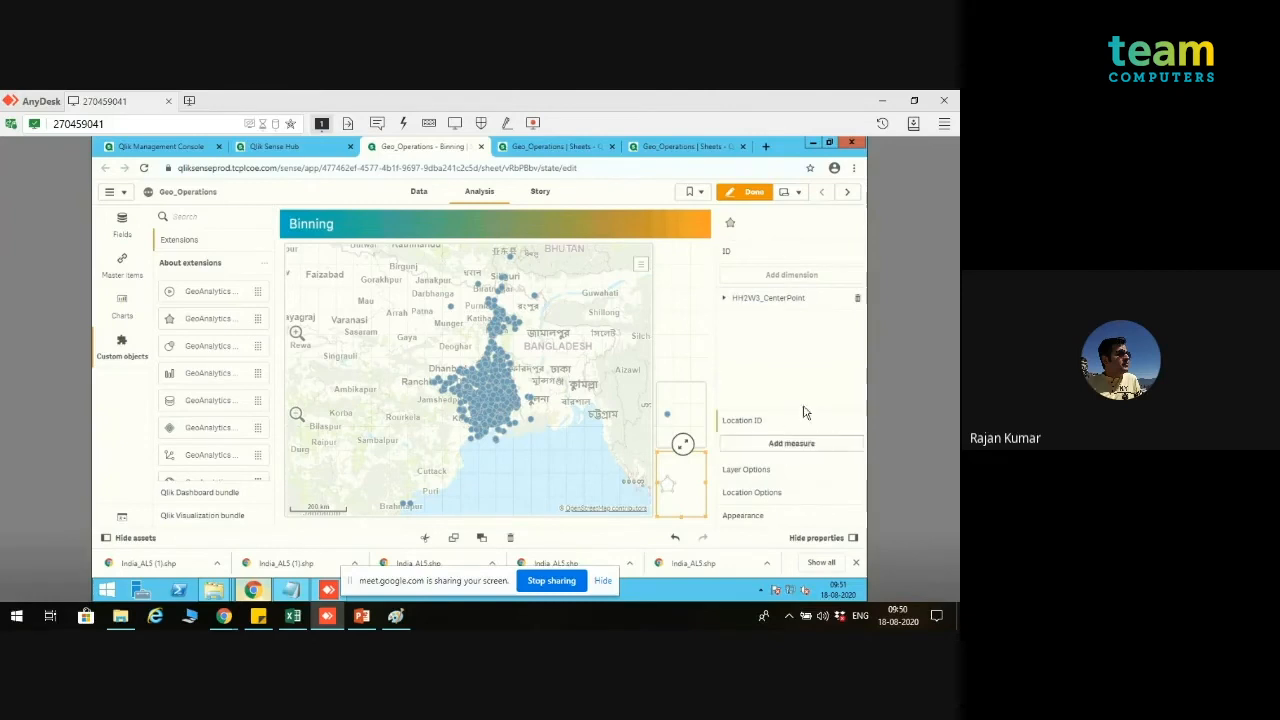
{"action": "left_click", "coordinate": [822, 300]}
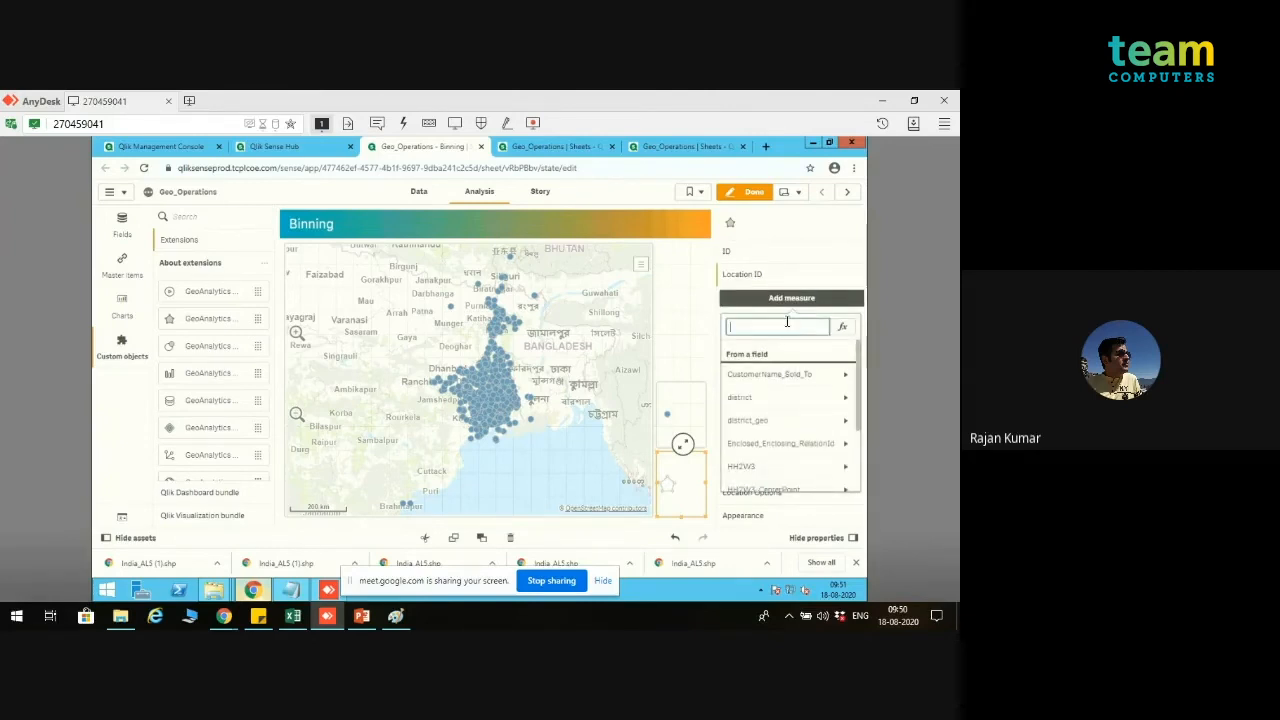
{"action": "type", "text": "HH"}
{"action": "type", "text": "3"}
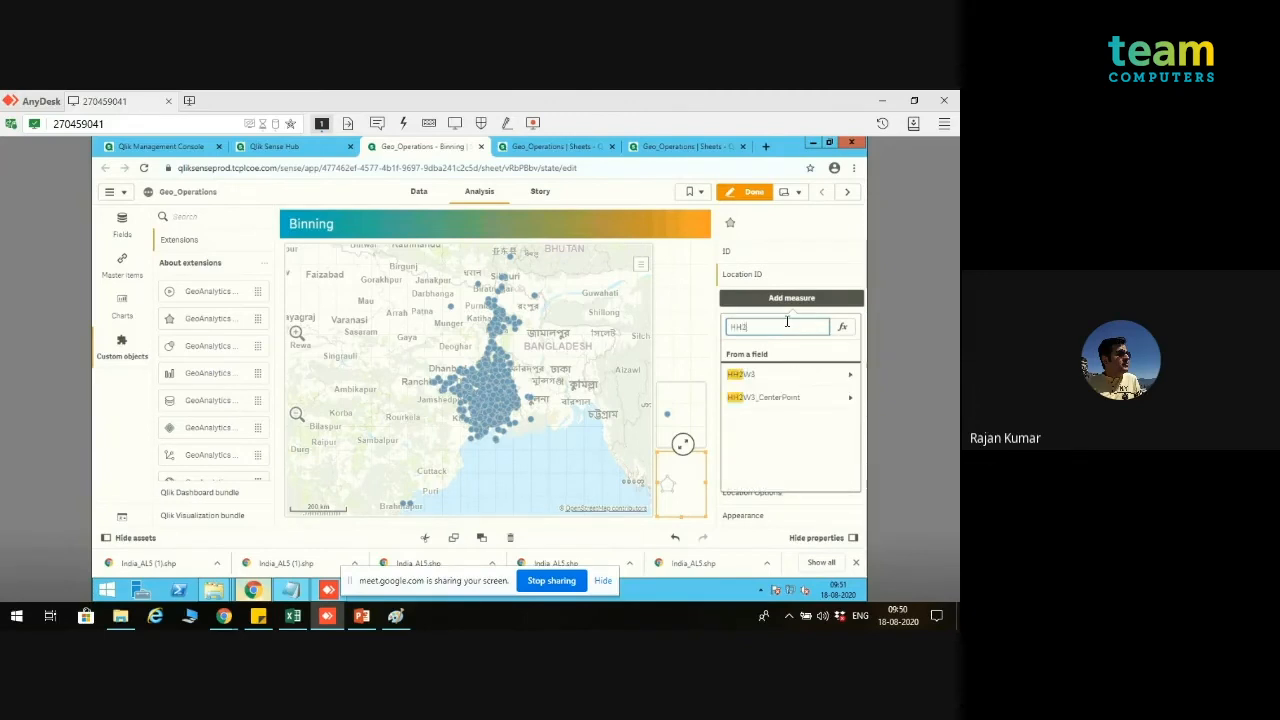
{"action": "type", "text": "W"}
{"action": "key", "text": "Return"}
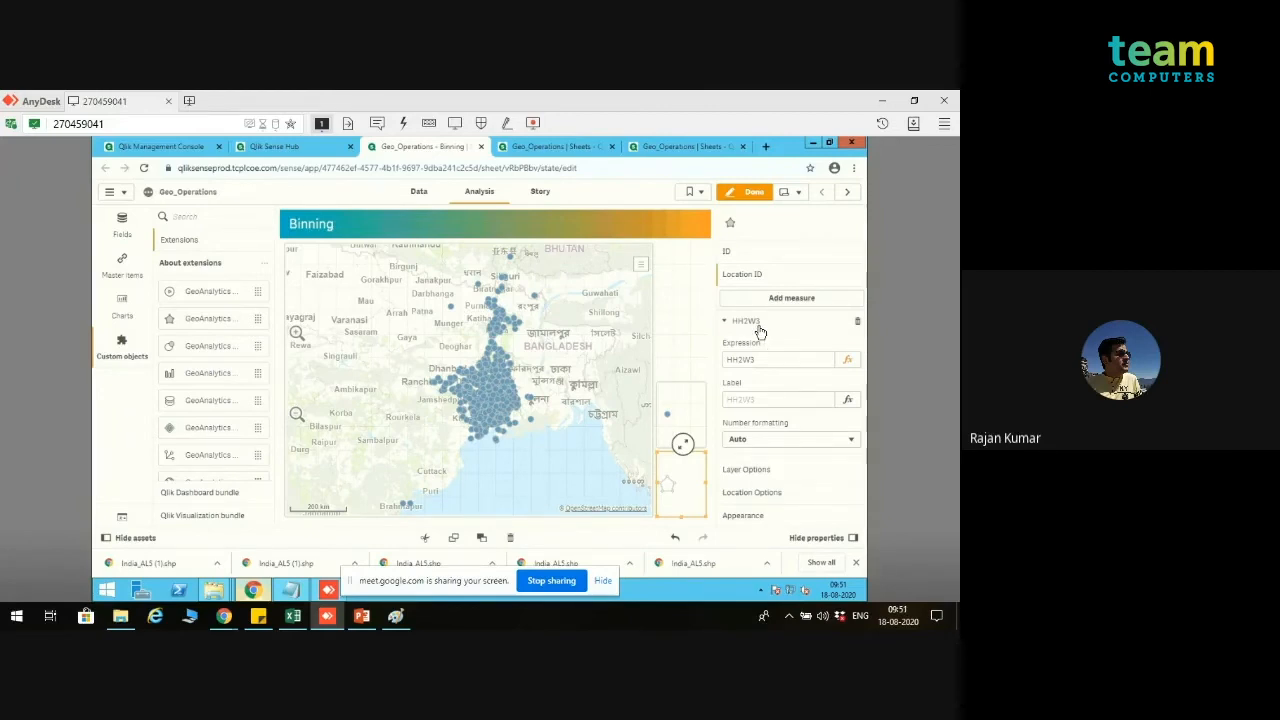
{"action": "left_click", "coordinate": [758, 324]}
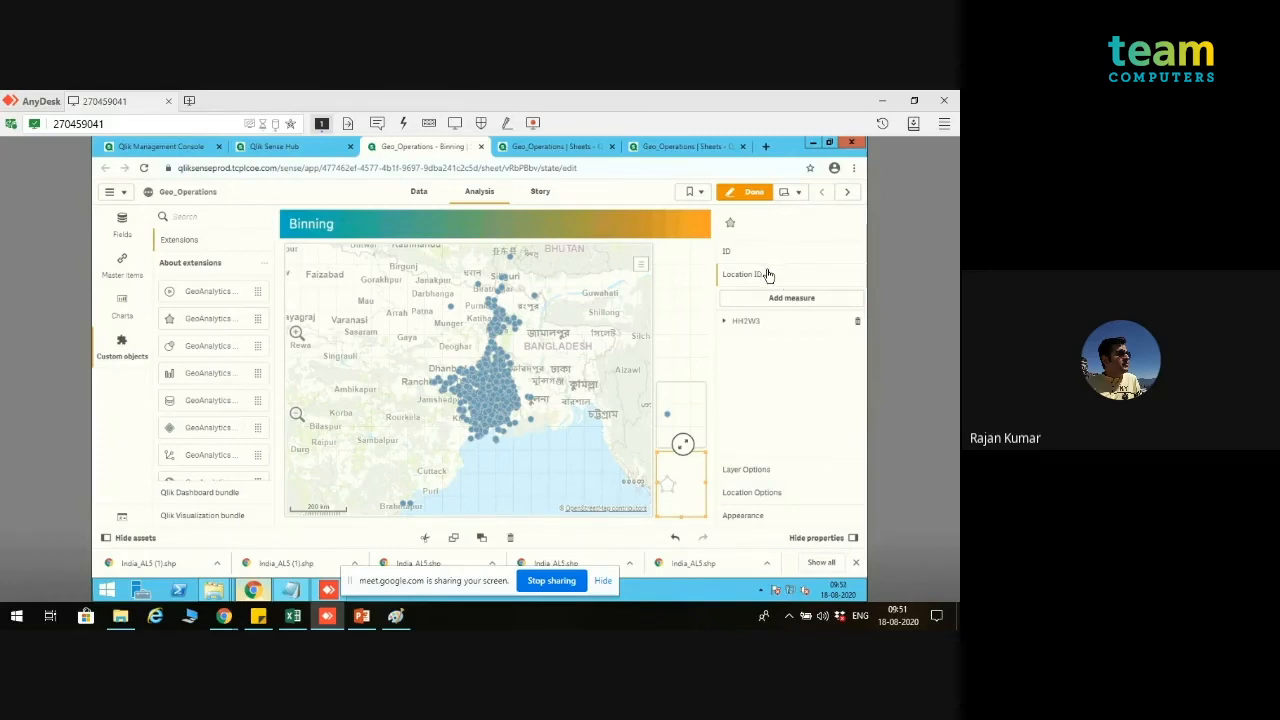
Step: Finish editing the sheet and make the area layer visible on the Binning map
{"action": "left_click", "coordinate": [748, 194]}
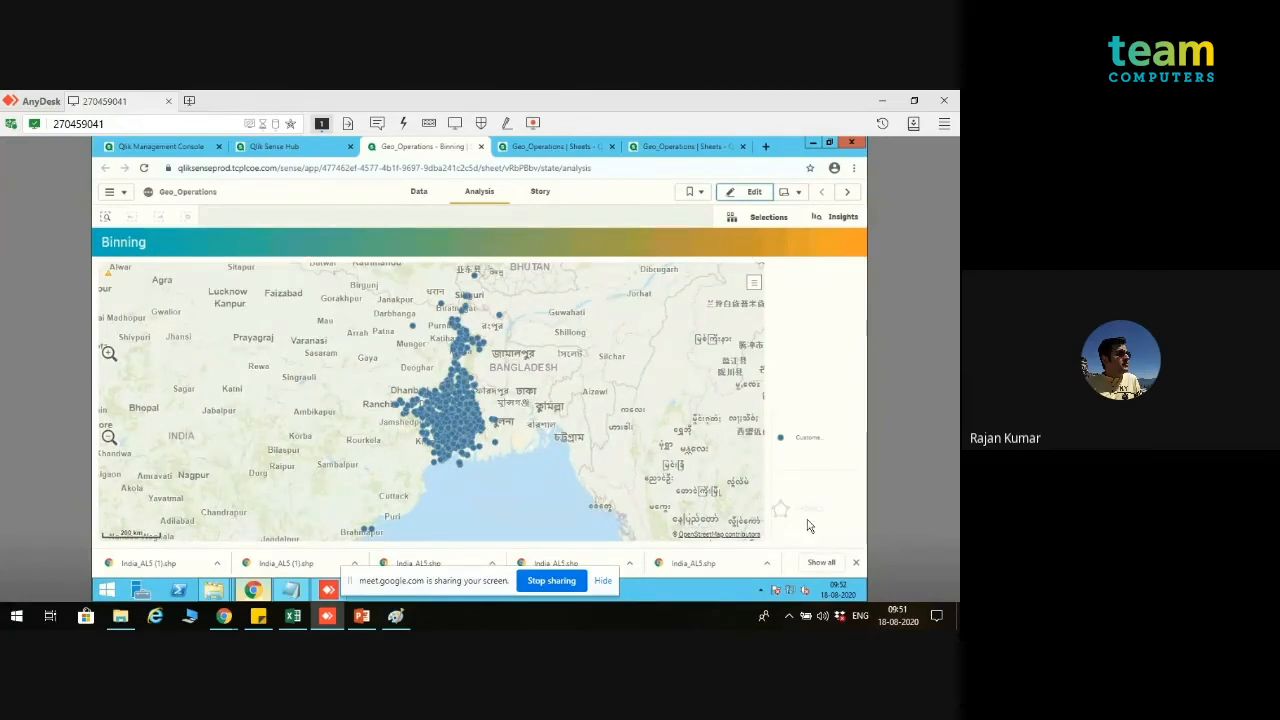
{"action": "left_click", "coordinate": [780, 509]}
{"action": "left_click", "coordinate": [699, 482]}
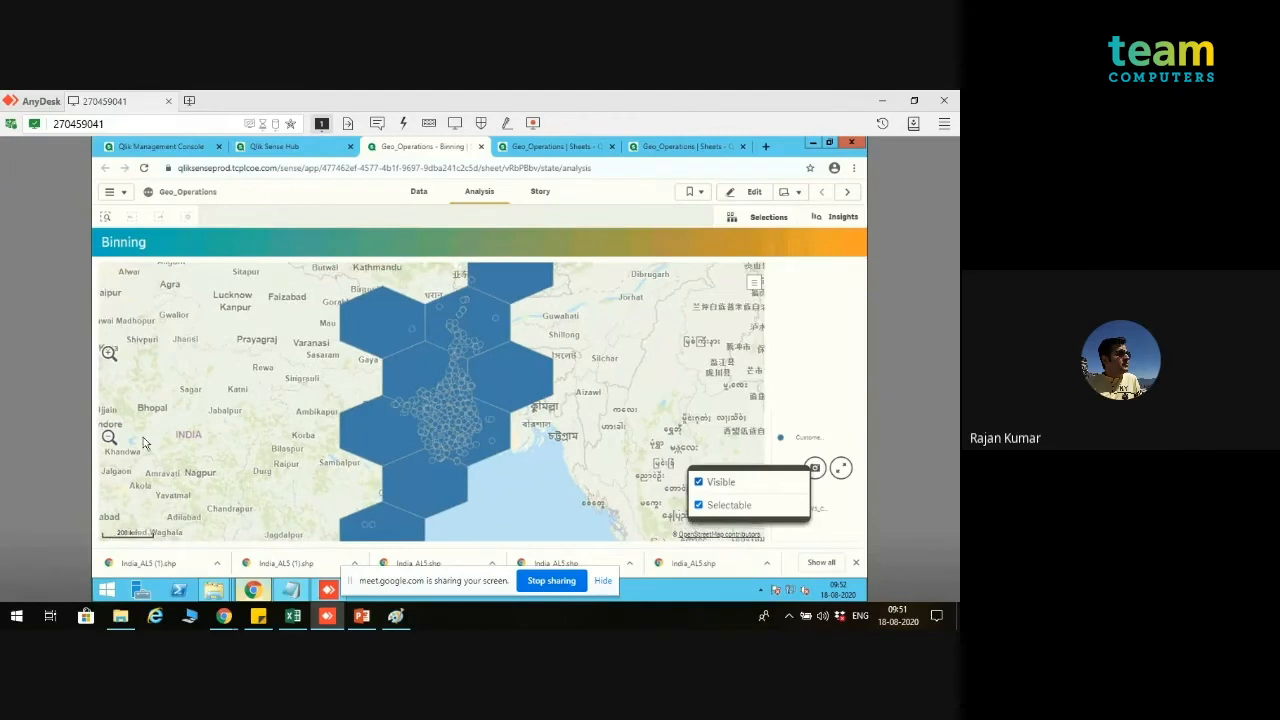
{"action": "left_click", "coordinate": [109, 437]}
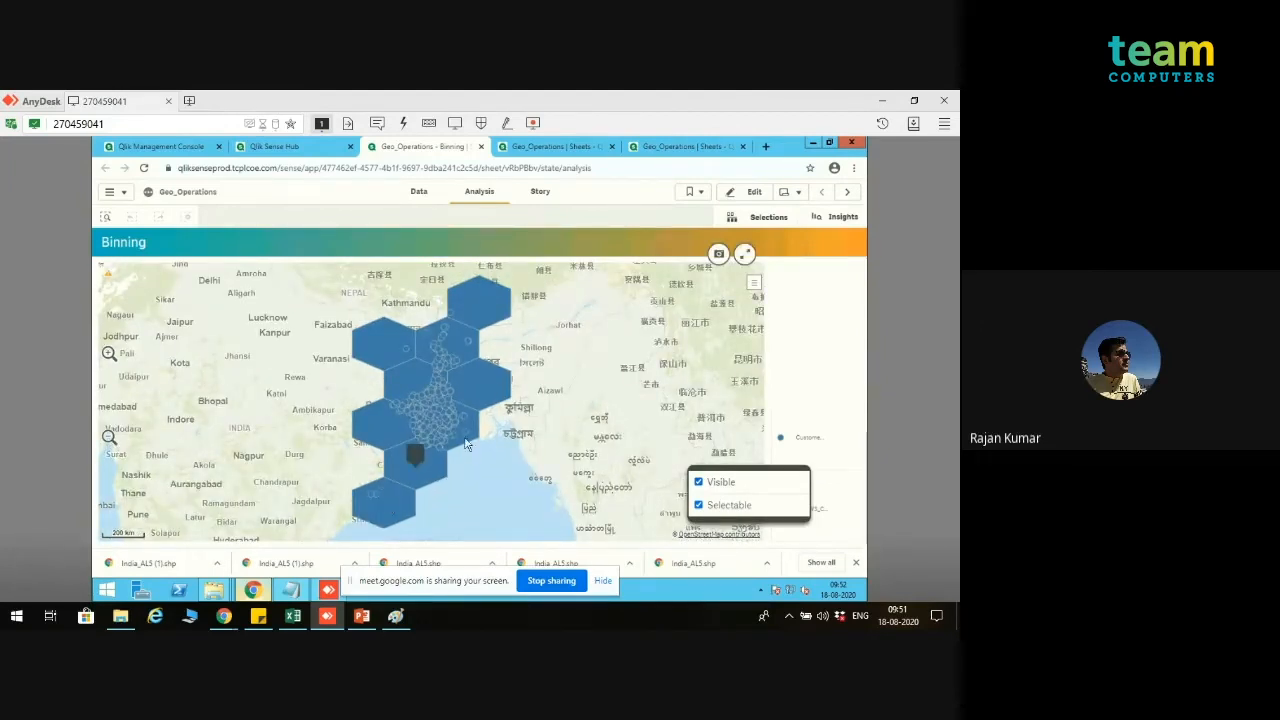
Step: Filter the Binning map to the hexagonal bin just southwest of the northernmost one and clear that selection again
{"action": "left_click", "coordinate": [545, 147]}
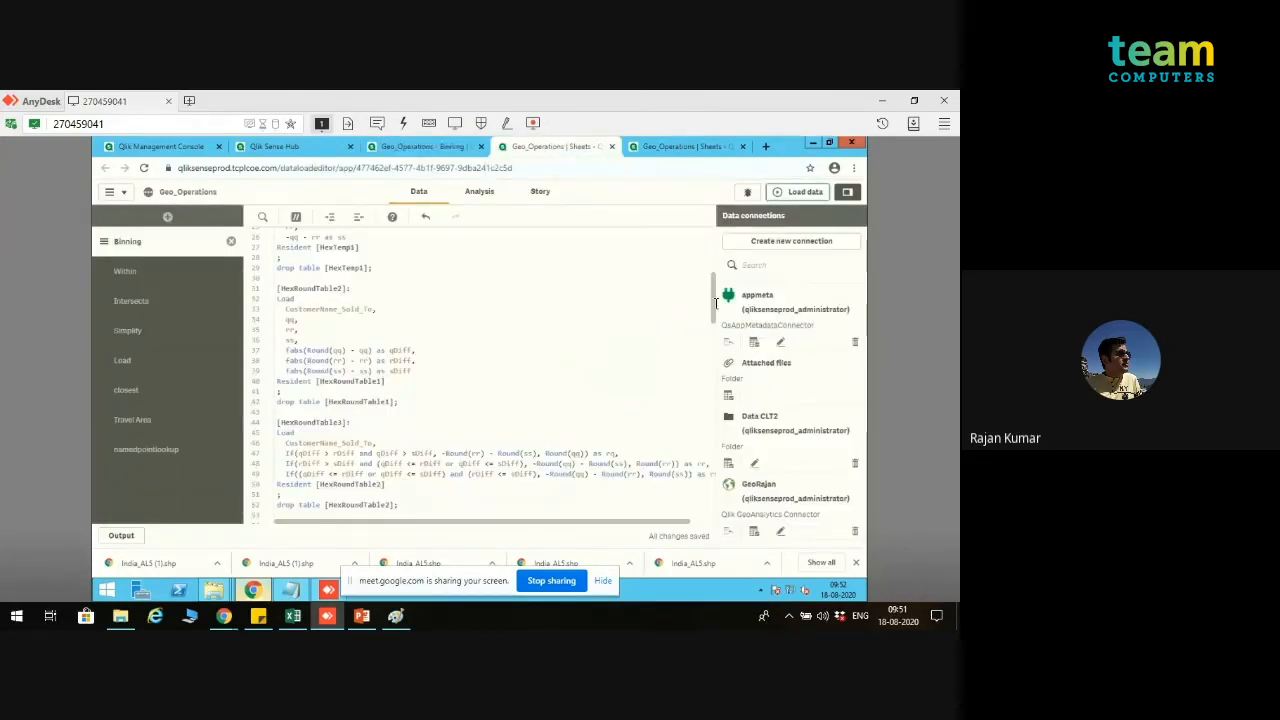
{"action": "left_click", "coordinate": [422, 147]}
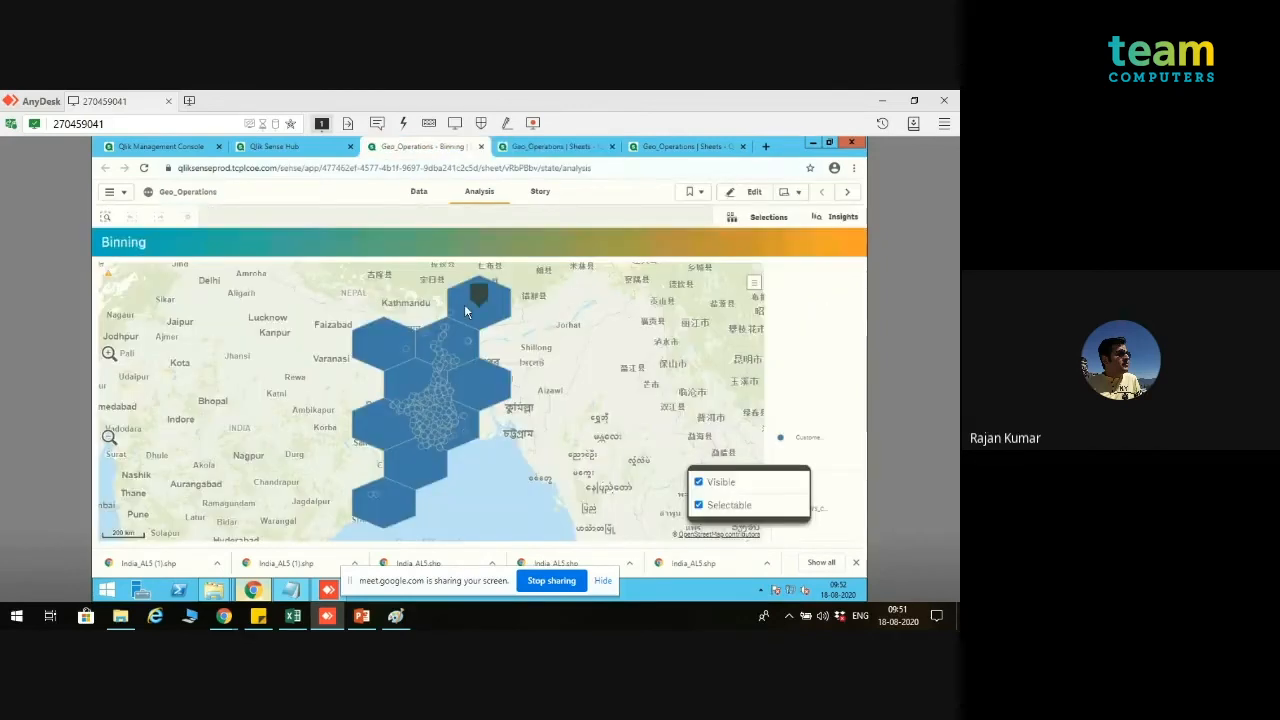
{"action": "mouse_move", "coordinate": [398, 407]}
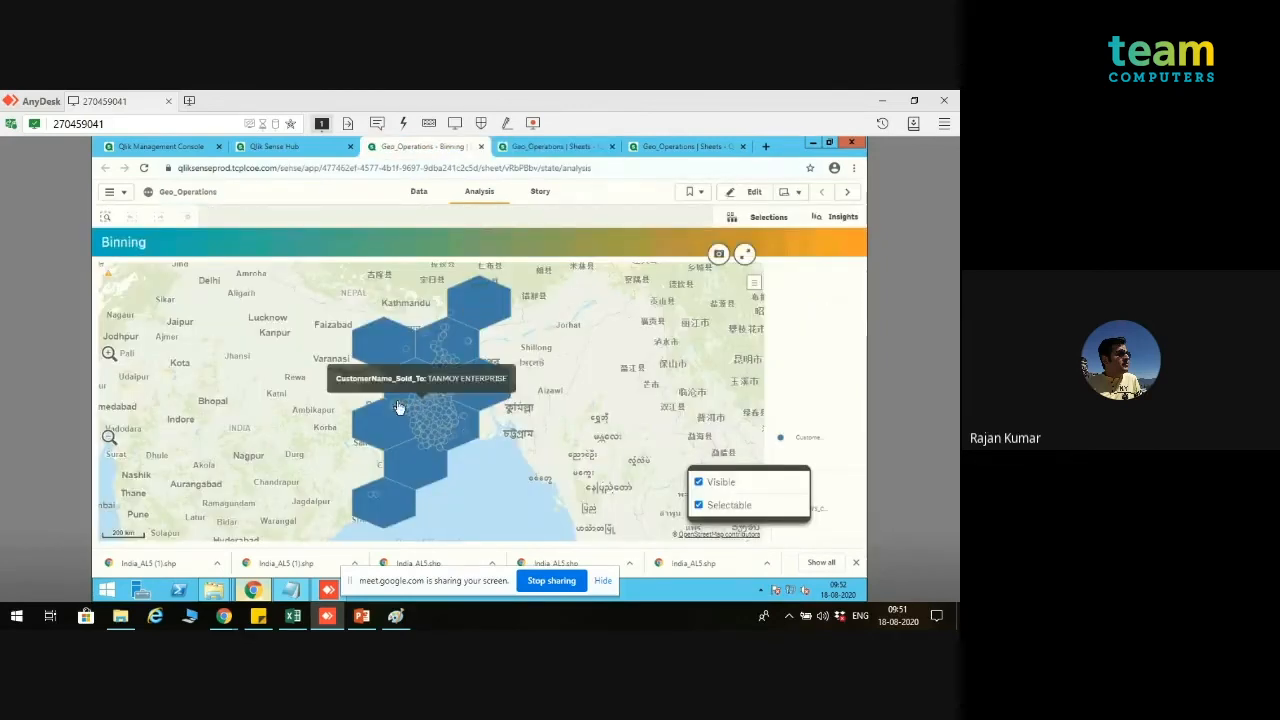
{"action": "left_click", "coordinate": [474, 357]}
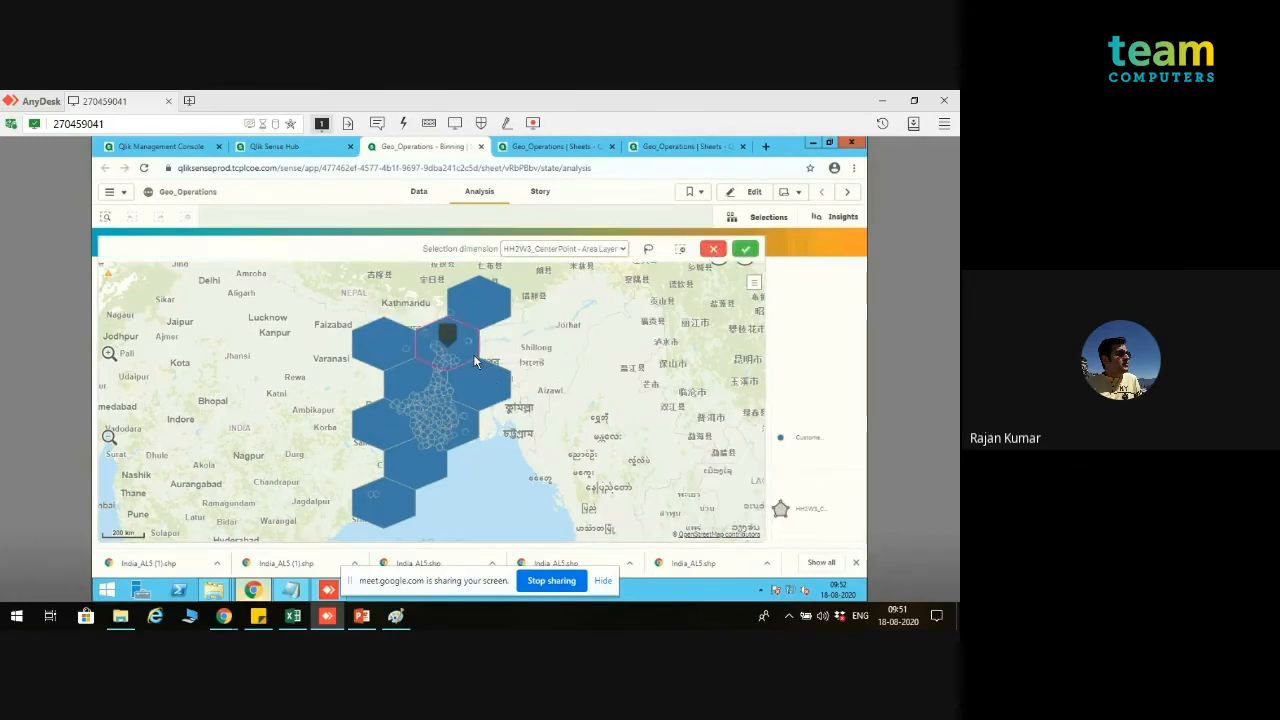
{"action": "left_click", "coordinate": [747, 249]}
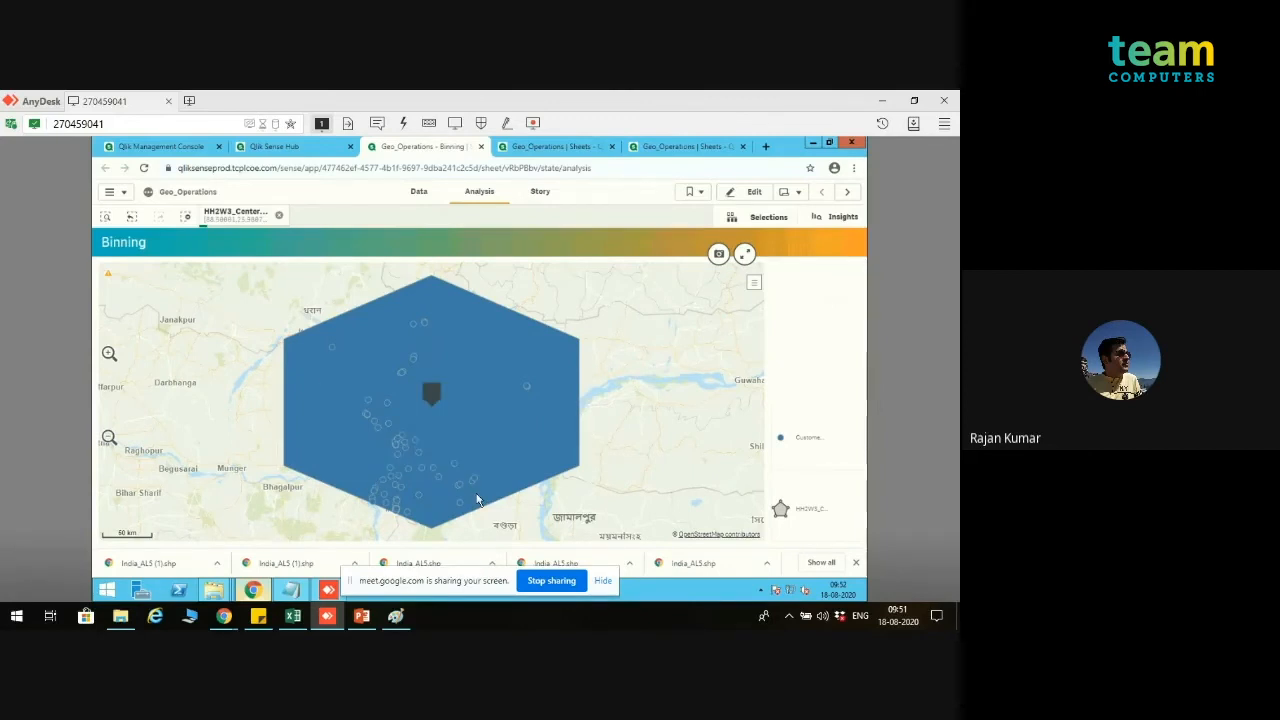
{"action": "left_click", "coordinate": [282, 218]}
{"action": "scroll", "coordinate": [430, 350], "scroll_direction": "down", "scroll_amount": 2}
{"action": "scroll", "coordinate": [440, 350], "scroll_direction": "down", "scroll_amount": 2}
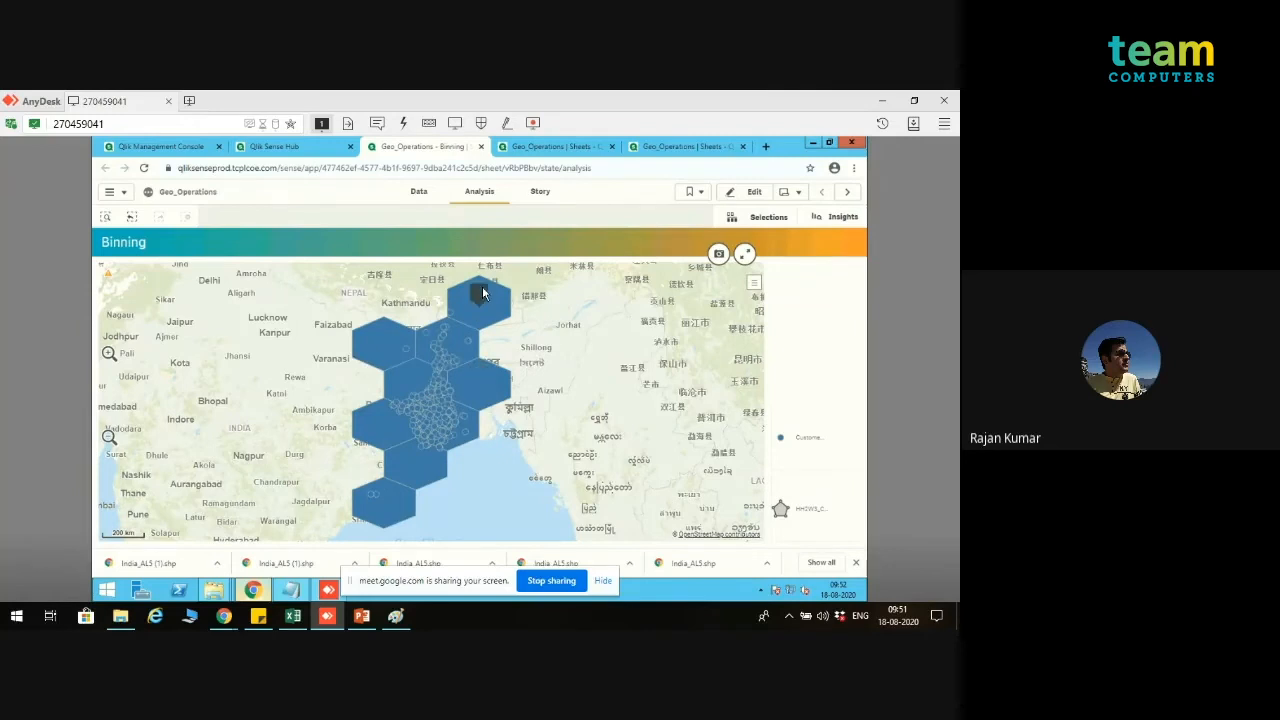
Step: Select the hexagonal bin just southwest of the northernmost one and hide the Area Layer on the Binning map
{"action": "left_click", "coordinate": [470, 352]}
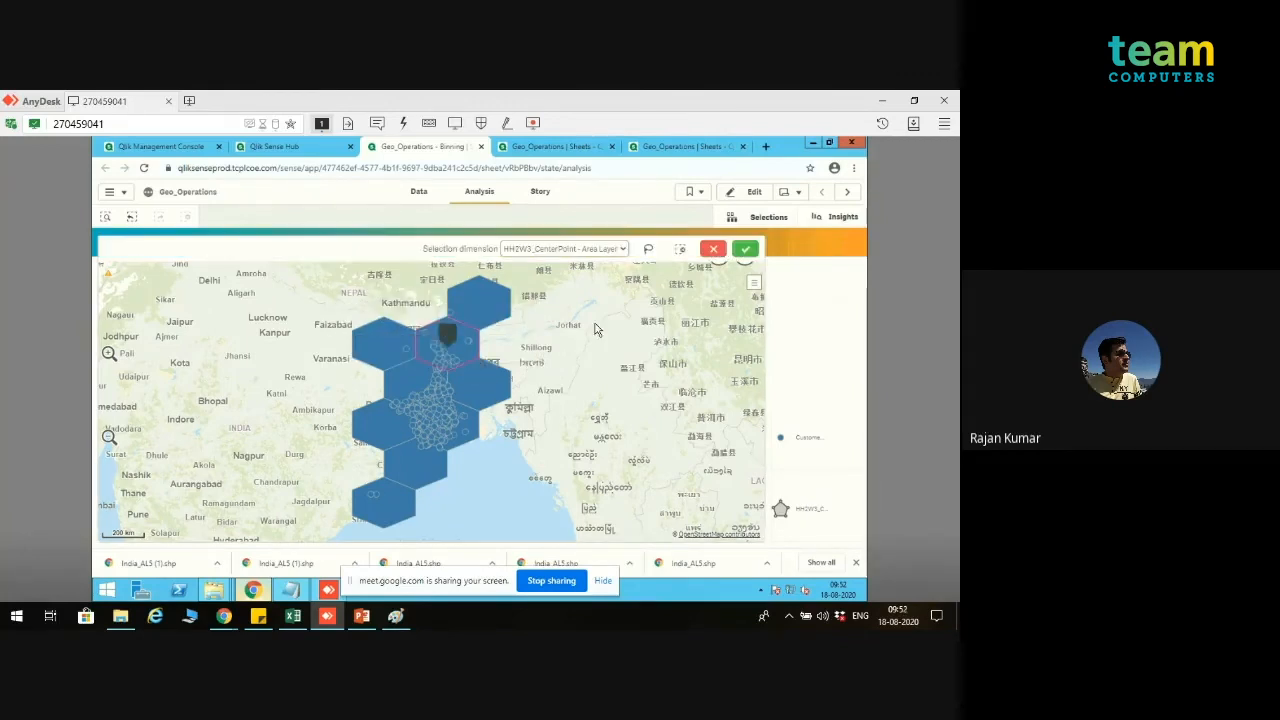
{"action": "left_click", "coordinate": [747, 250]}
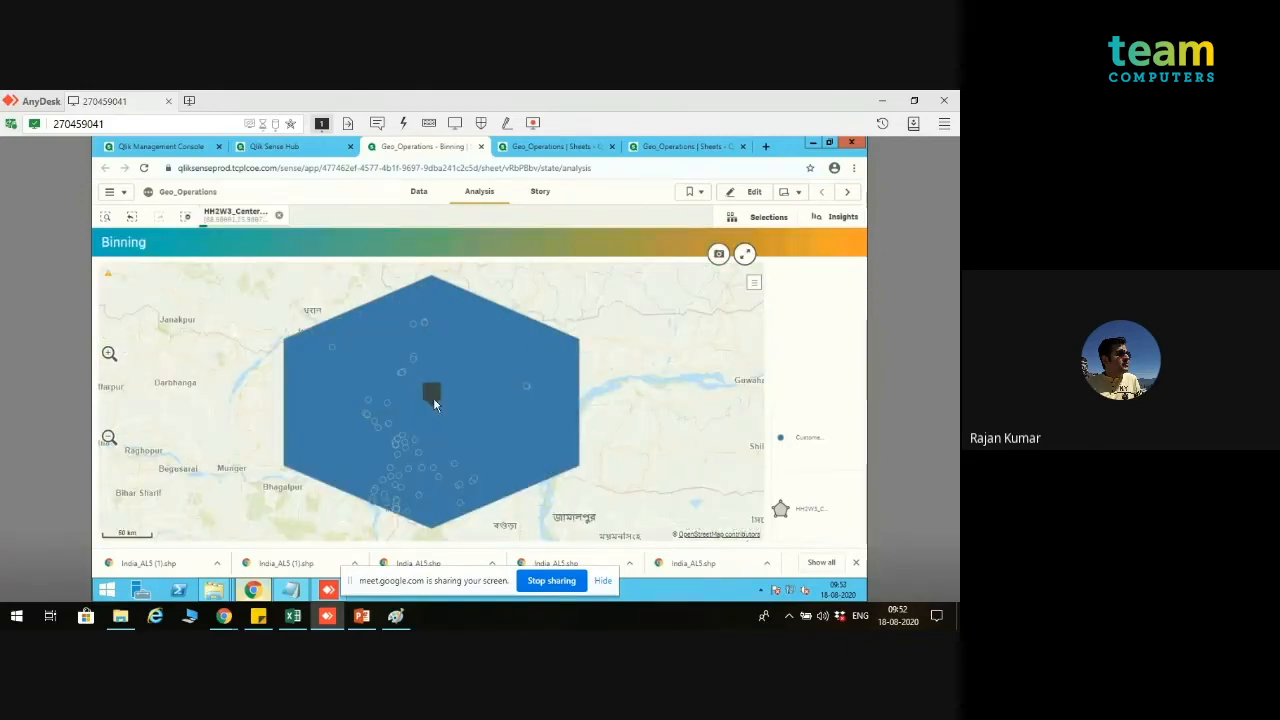
{"action": "left_click", "coordinate": [755, 284]}
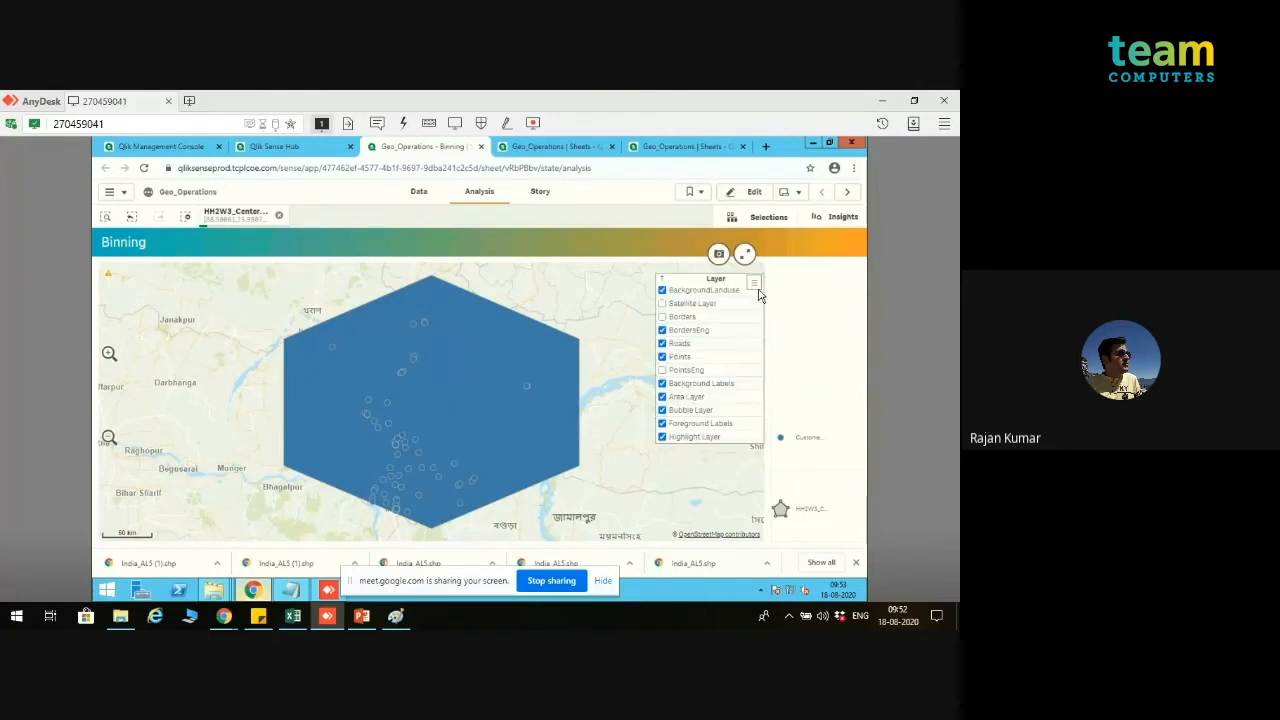
{"action": "left_click", "coordinate": [662, 397]}
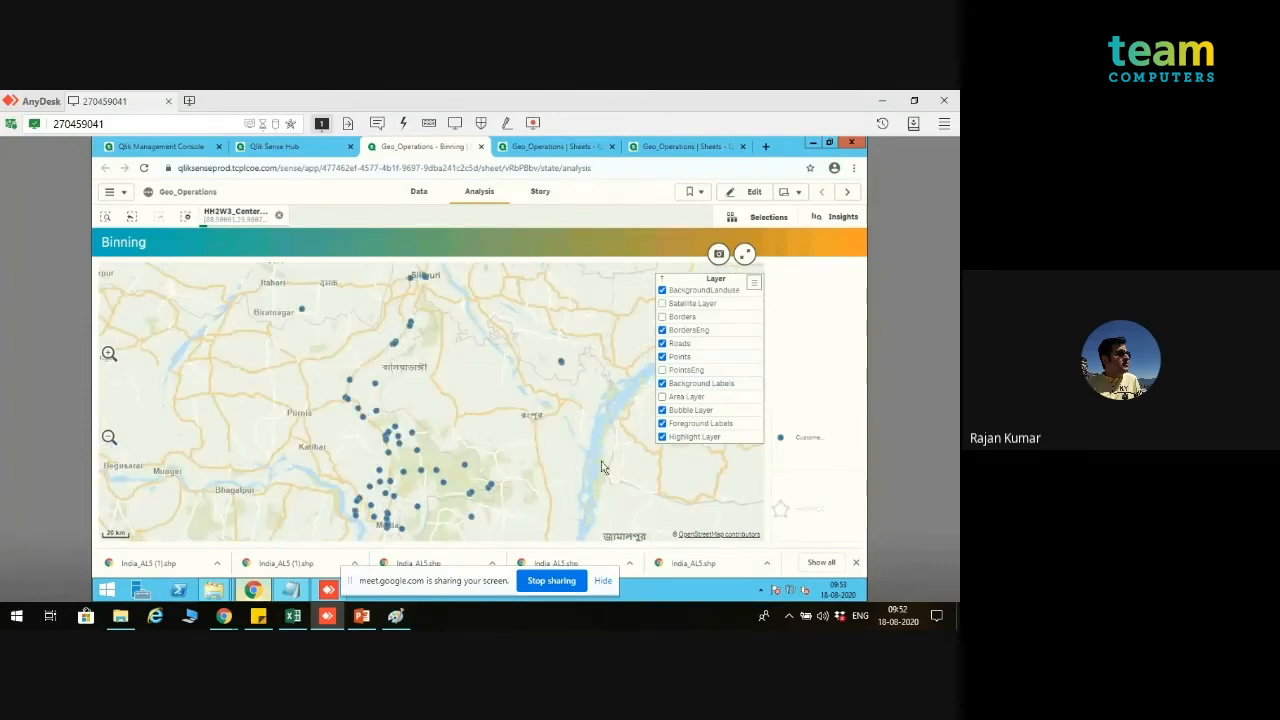
{"action": "left_click", "coordinate": [755, 288]}
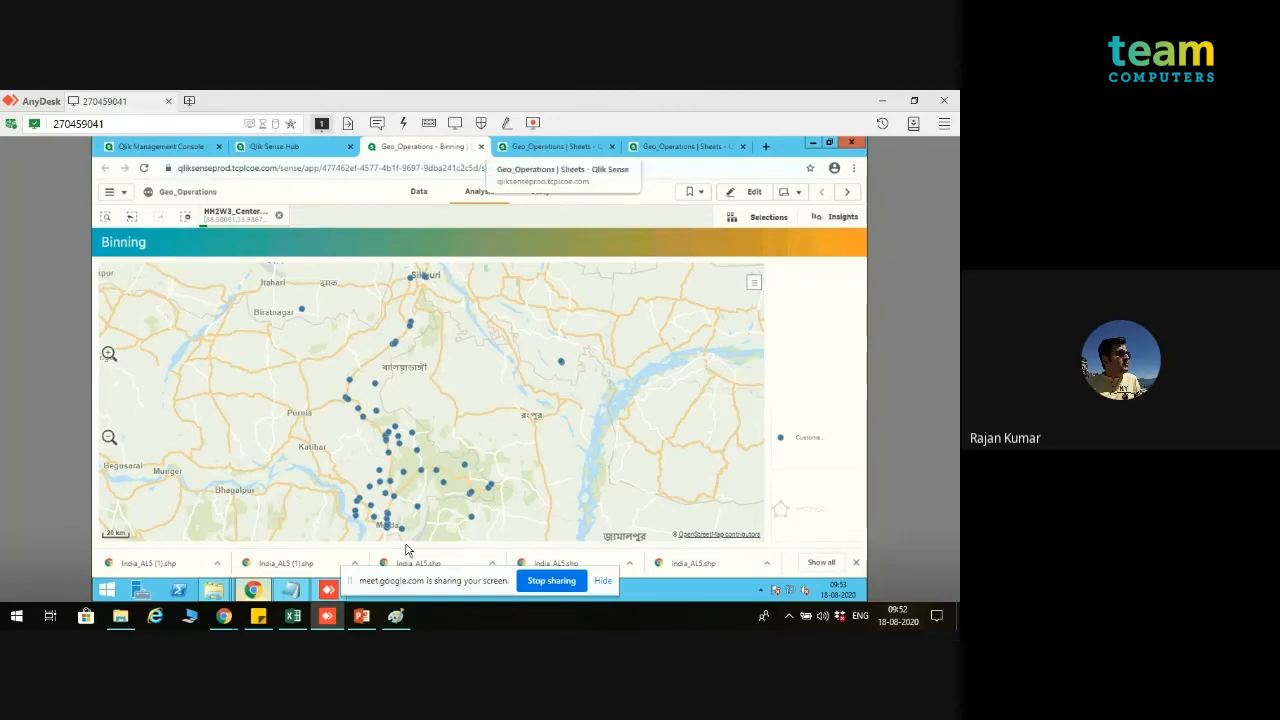
Step: Switch to the Geo Analytics presentation in PowerPoint and display slide 5, Route Based Operations
{"action": "left_click", "coordinate": [362, 617]}
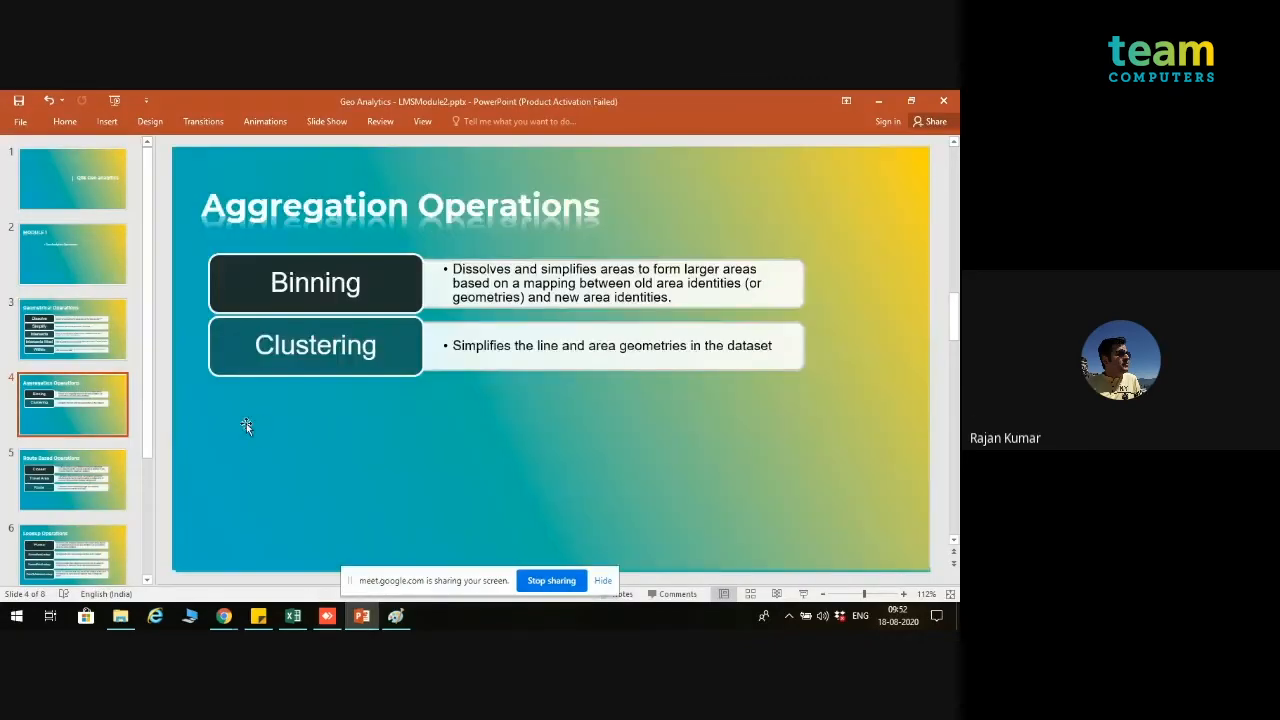
{"action": "scroll", "coordinate": [145, 420], "scroll_direction": "down", "scroll_amount": 3}
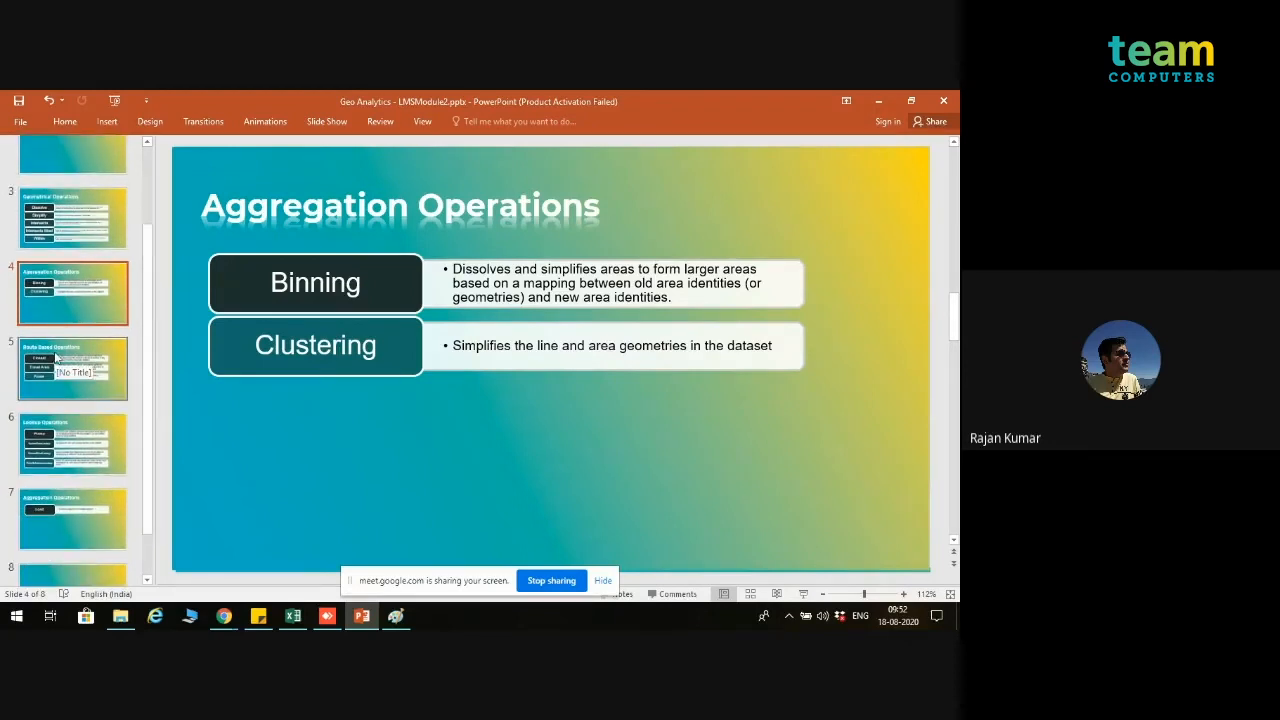
{"action": "left_click", "coordinate": [57, 357]}
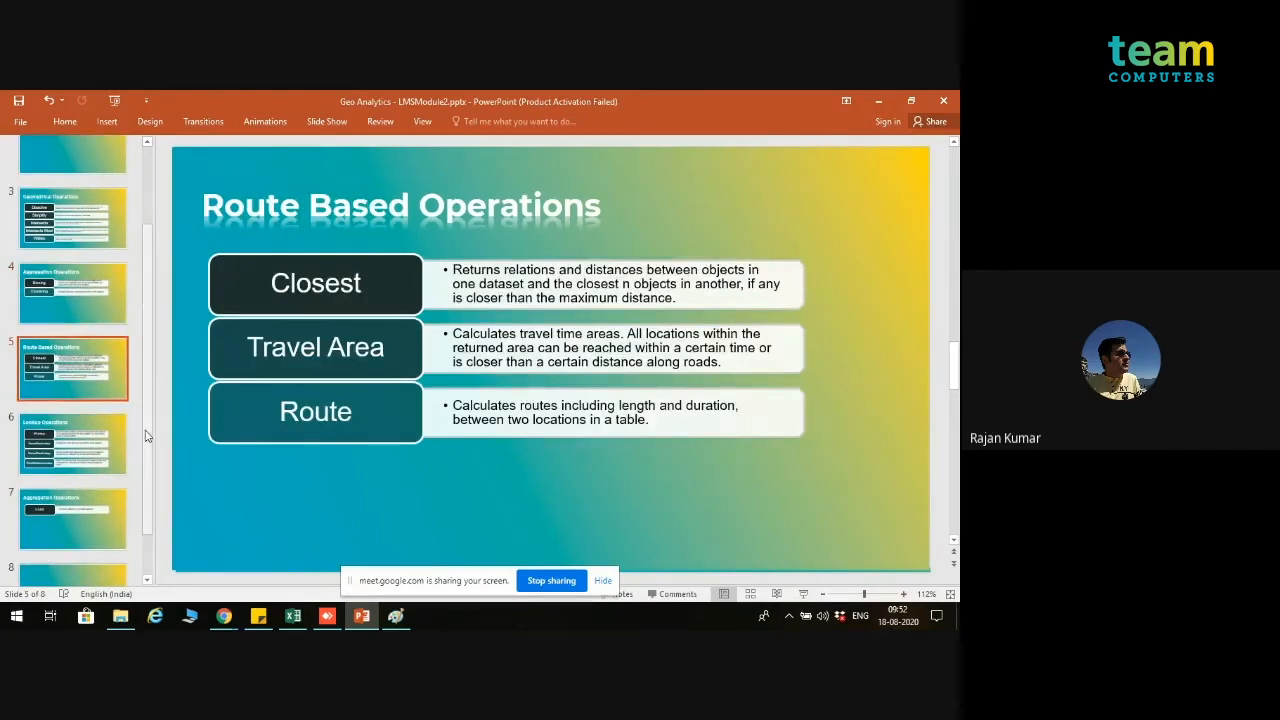